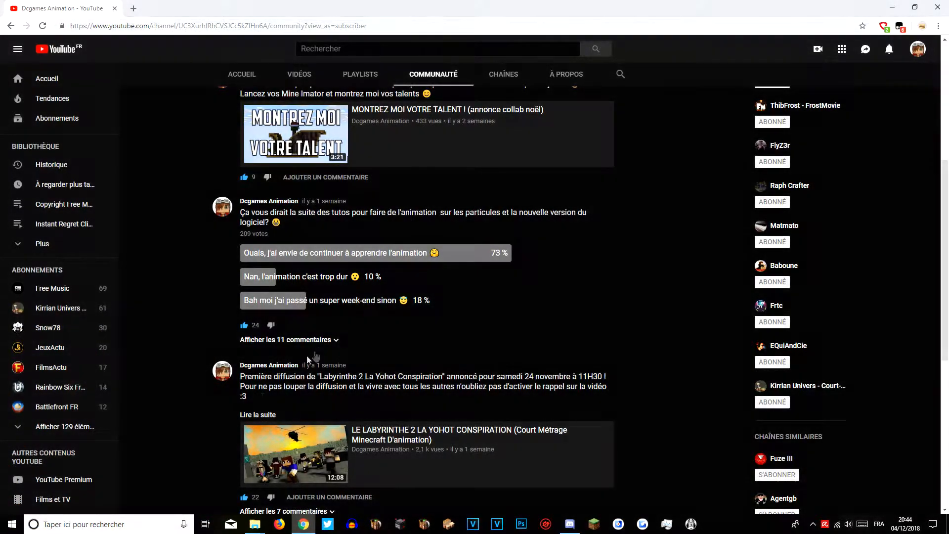
Search the computer for the Calculator (Calculatrice) and open it.
left_click(108, 525)
type("ca")
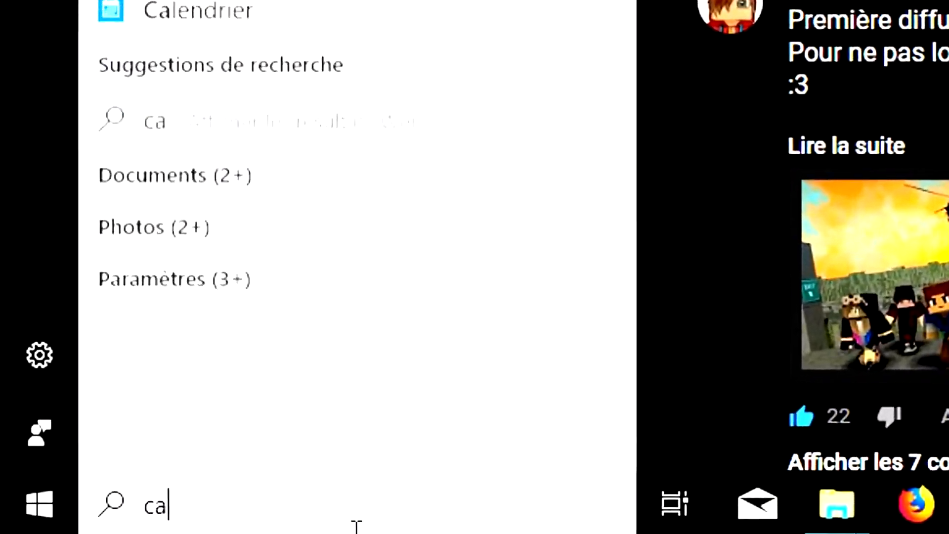
type("l")
left_click(362, 132)
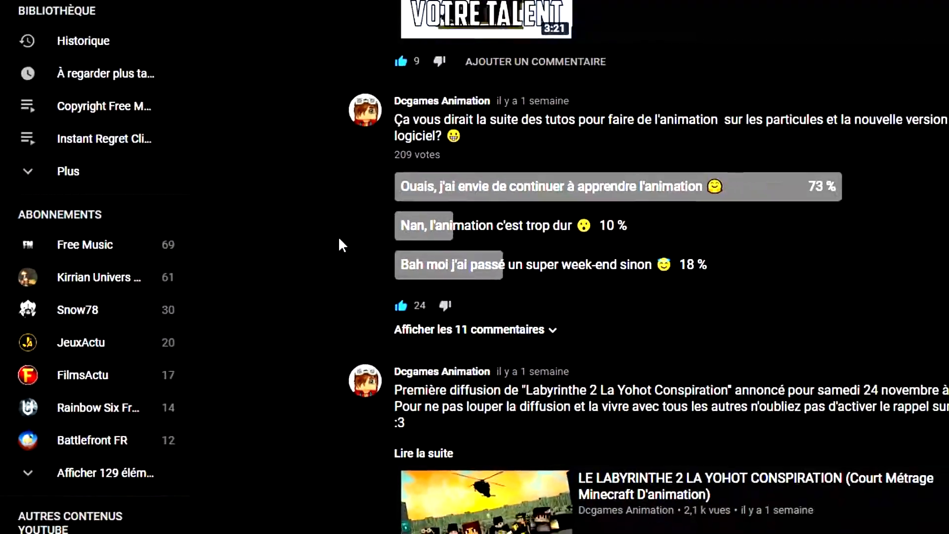
Calculate 18 percent of the 209 poll votes as 209 × 18 / 100, and close the calculator.
type("20")
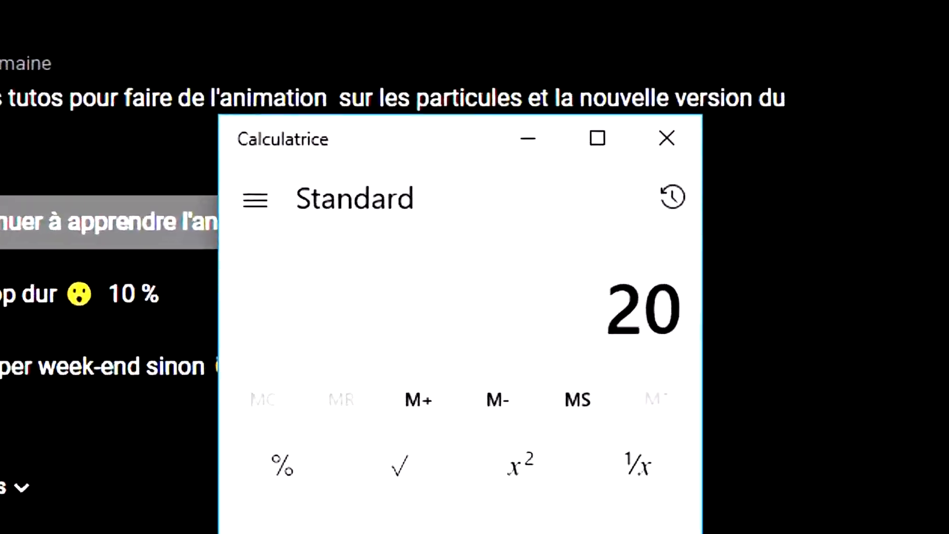
type("9*18")
key("Return")
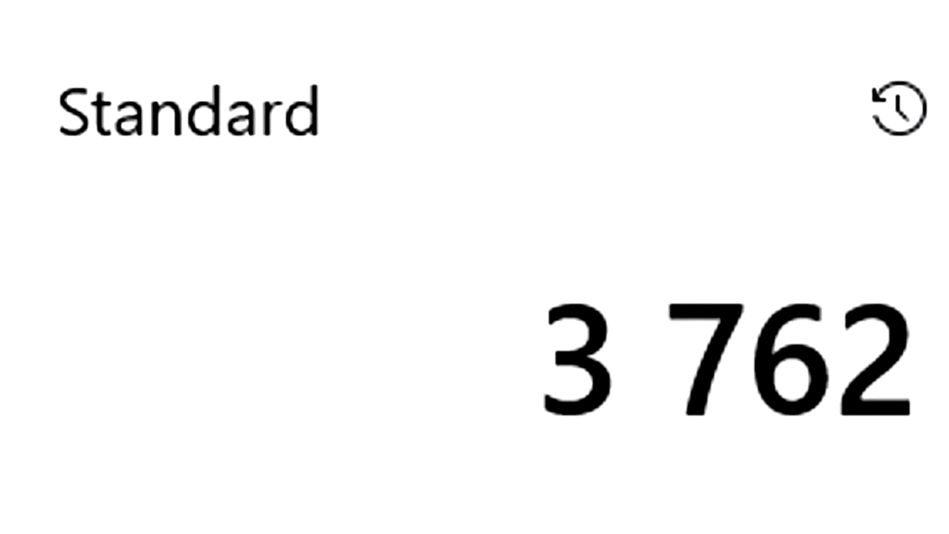
type("/100")
key("Return")
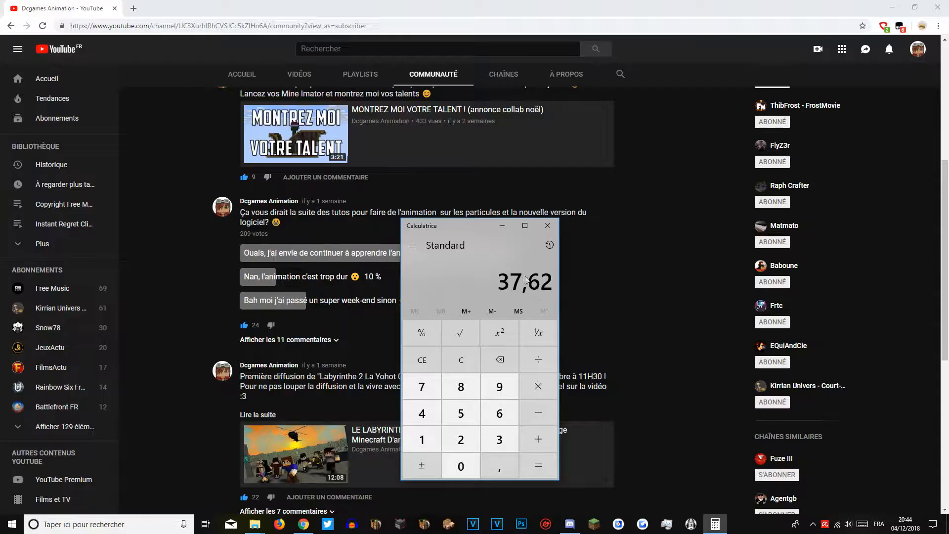
left_click(548, 226)
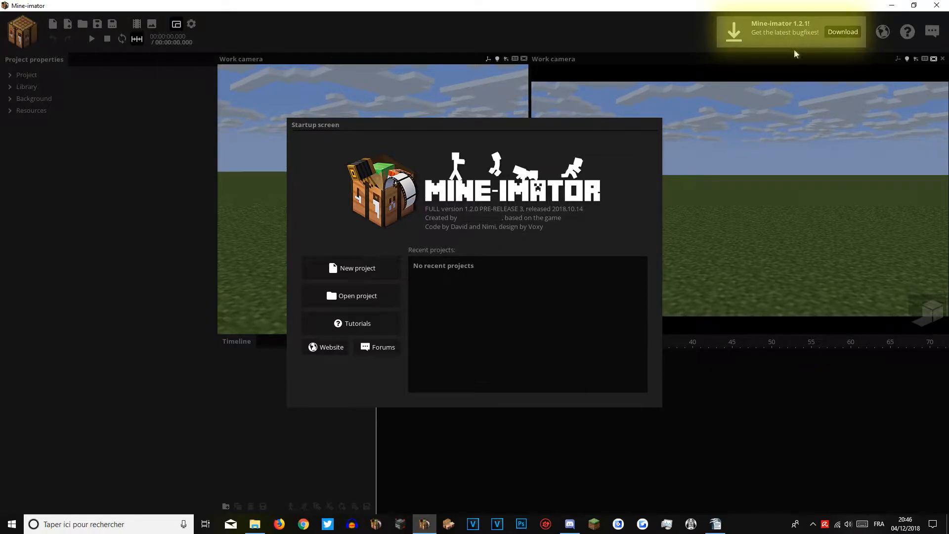
Download the Mine-imator 1.2.1 installer, starting from the update notice and its forum topic.
left_click(843, 31)
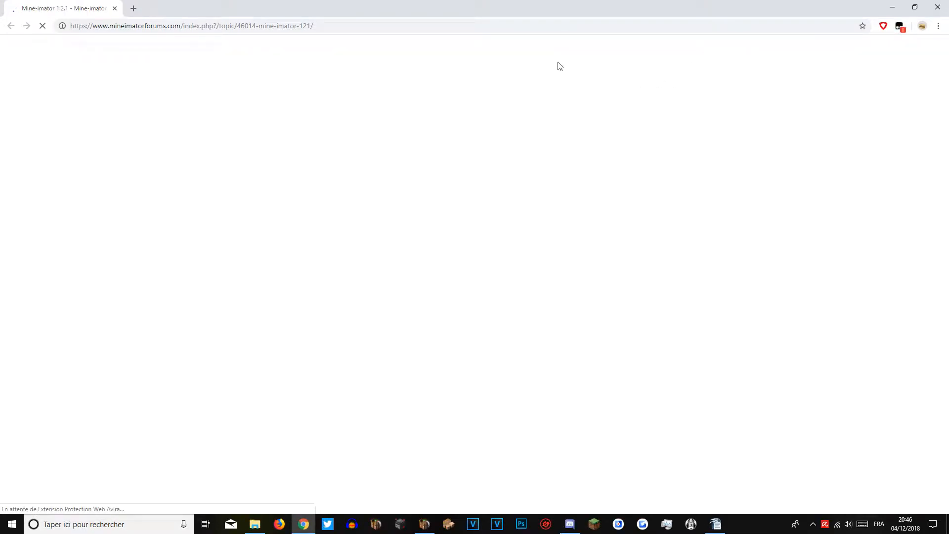
scroll(440, 106, "down", 1)
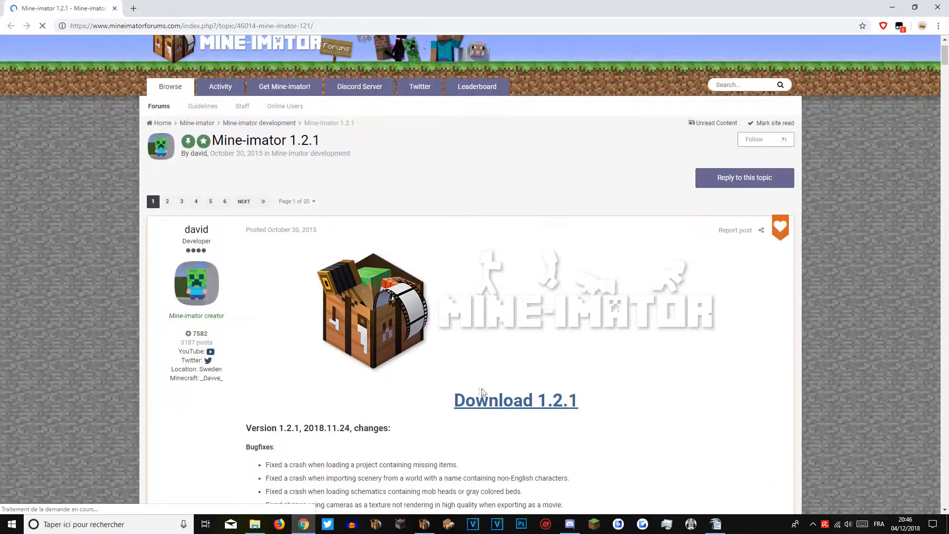
left_click(479, 399)
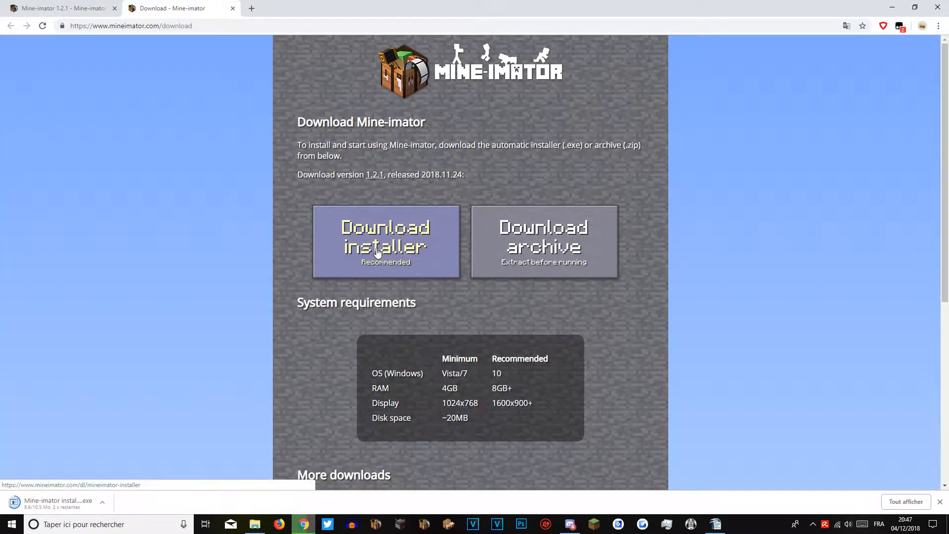
Run the downloaded Mine-imator installer, allow it to make changes, and accept the license agreement.
left_click(60, 503)
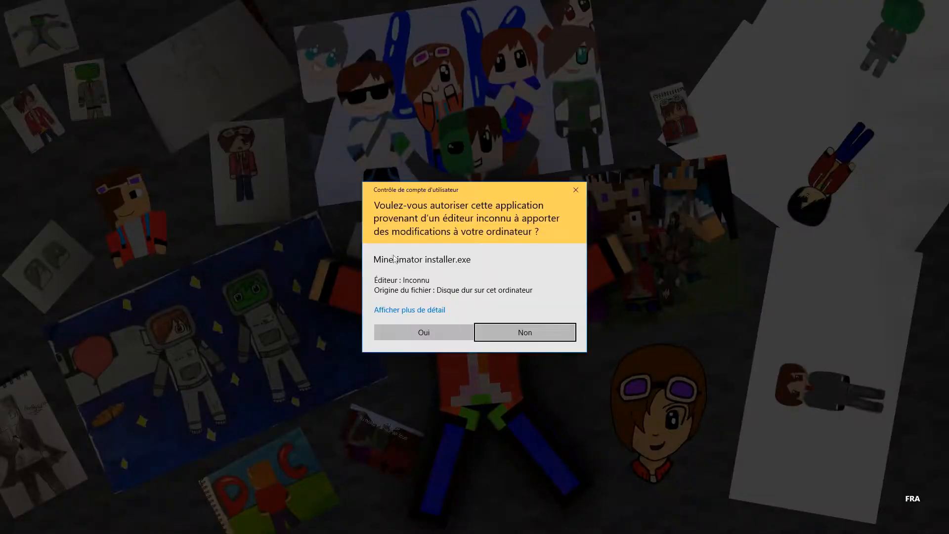
left_click(414, 334)
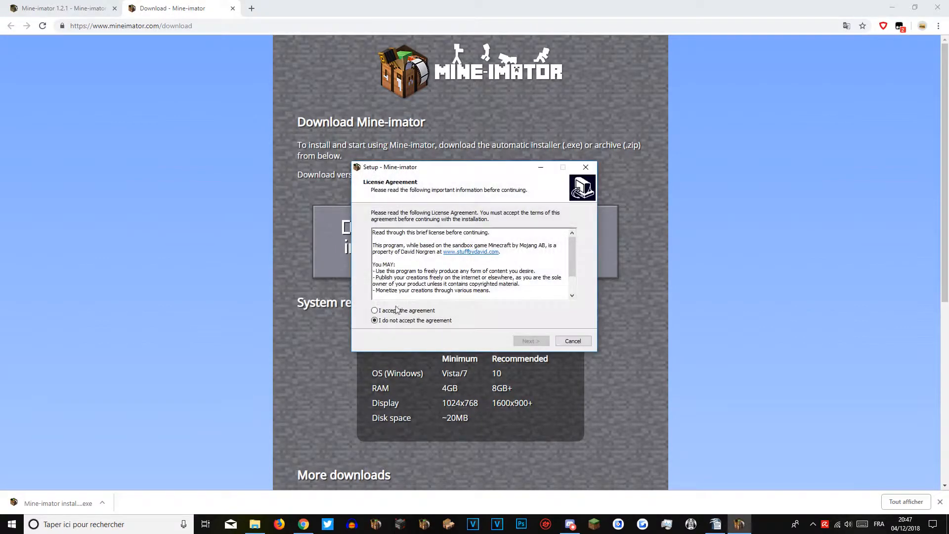
left_click(395, 311)
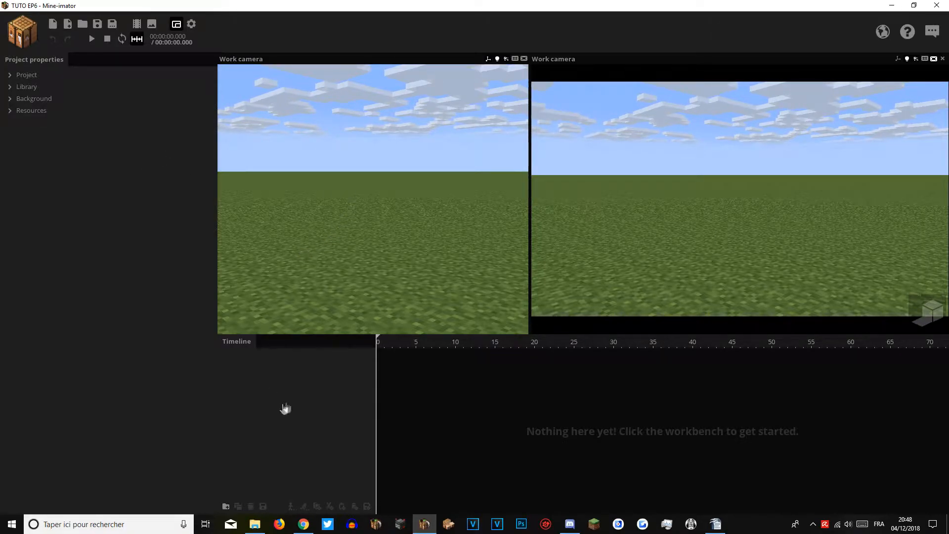
Open the Windows file explorer.
left_click(255, 525)
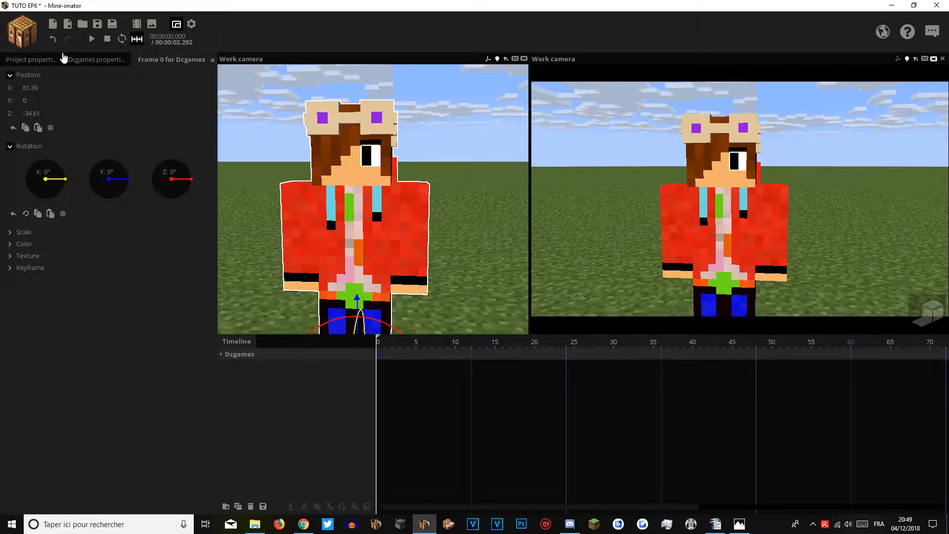
Create an audio track in the project's timeline.
left_click(30, 33)
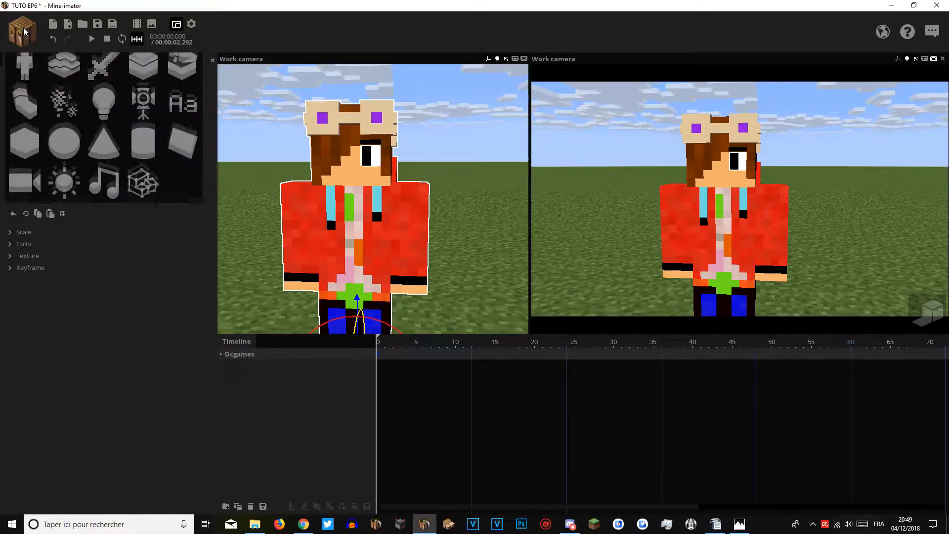
left_click(106, 191)
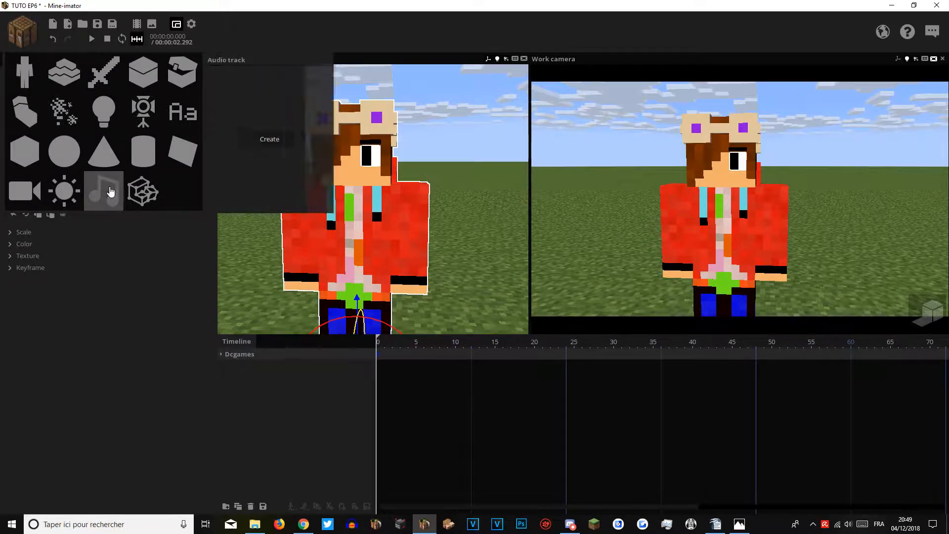
left_click(288, 139)
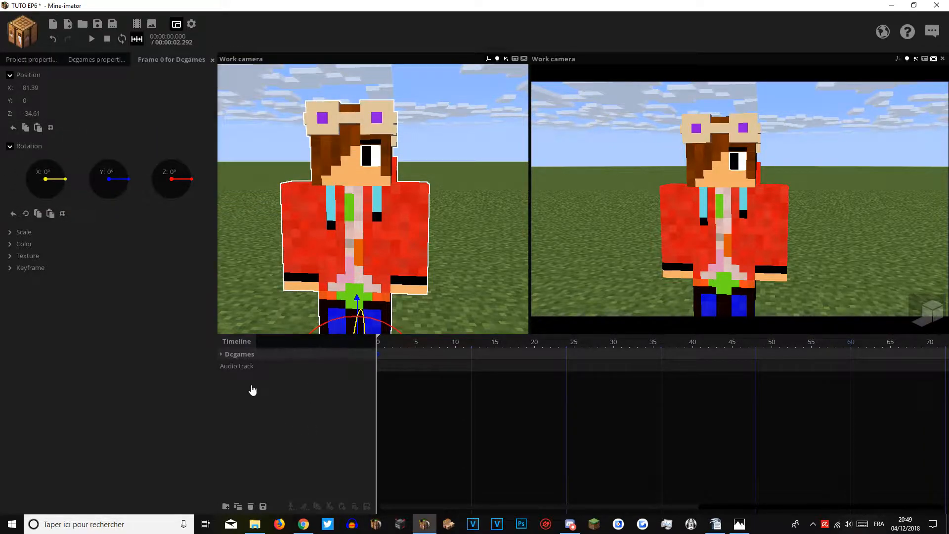
Add the sound "ah nn la seul" from the labyrinthe 2 doublages folder to the audio track.
left_click(106, 175)
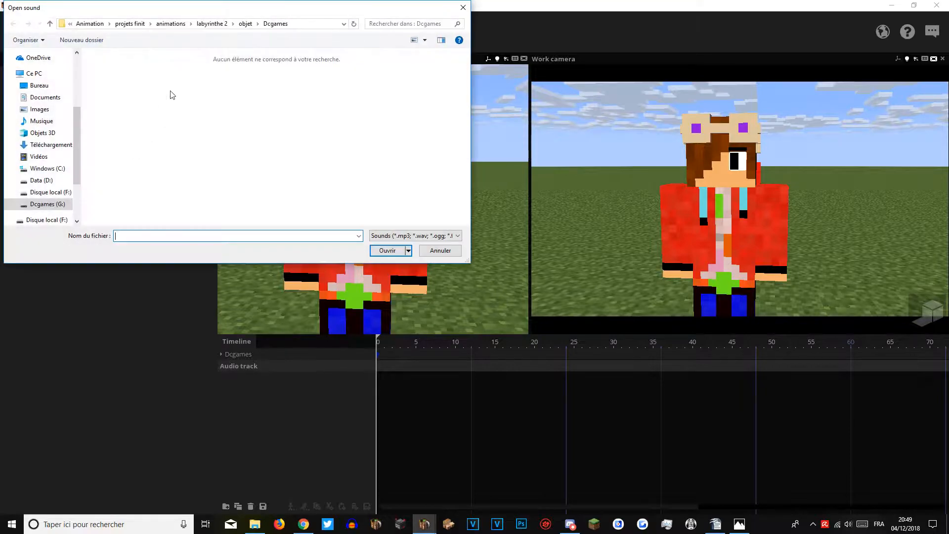
left_click(211, 23)
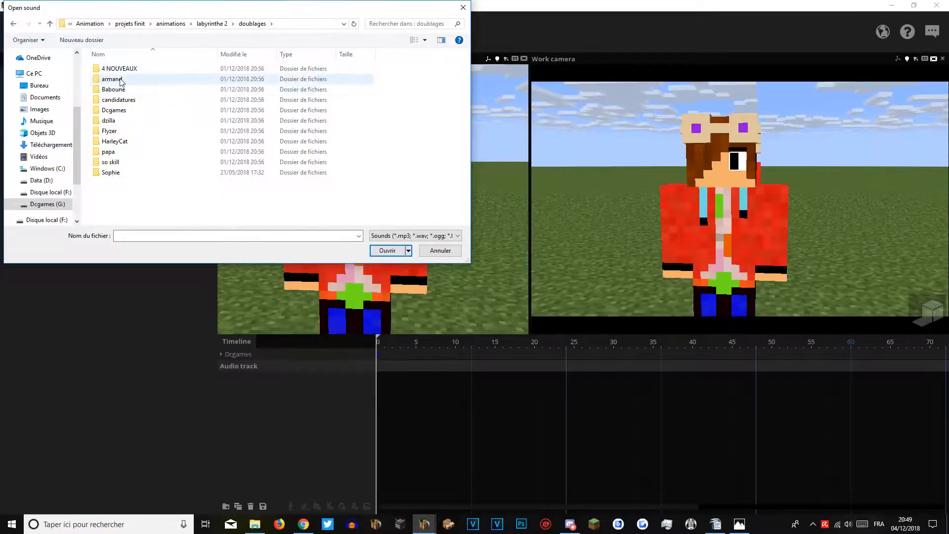
double_click(122, 90)
double_click(122, 90)
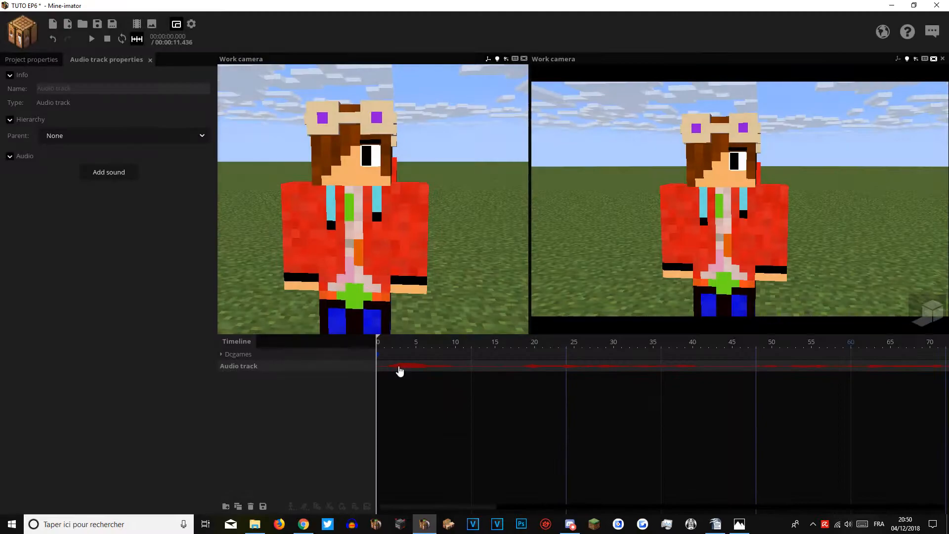
Inspect the sound's waveform along the timeline and play a short part of it.
left_click(400, 366)
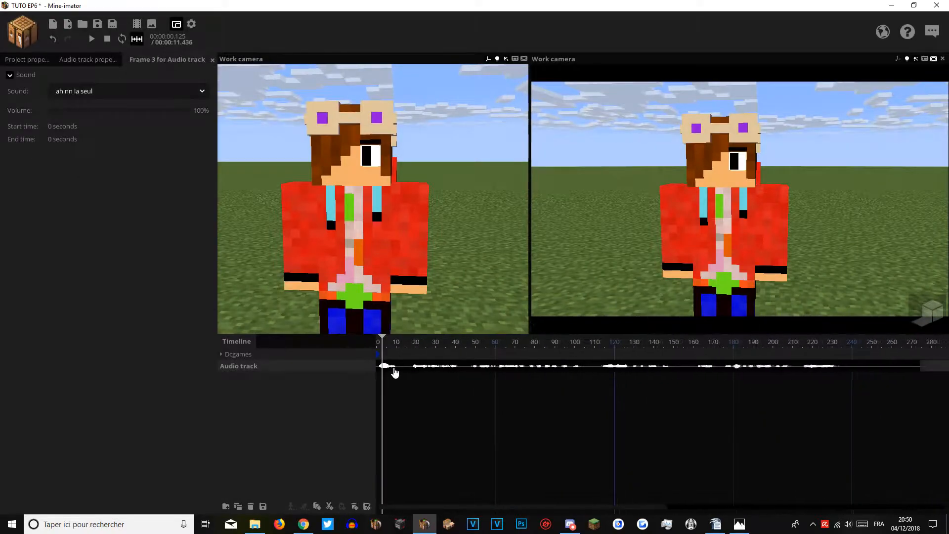
left_click_drag(386, 346, 377, 343)
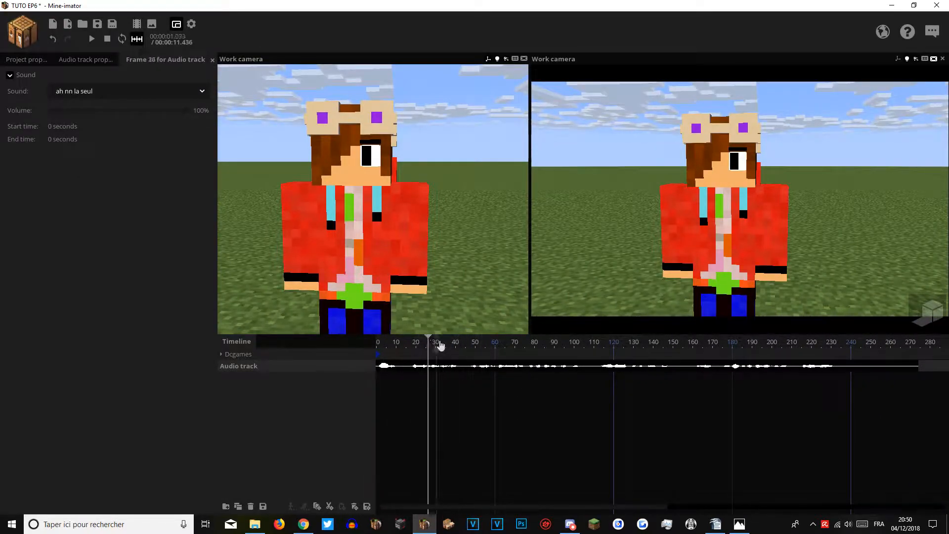
key("space")
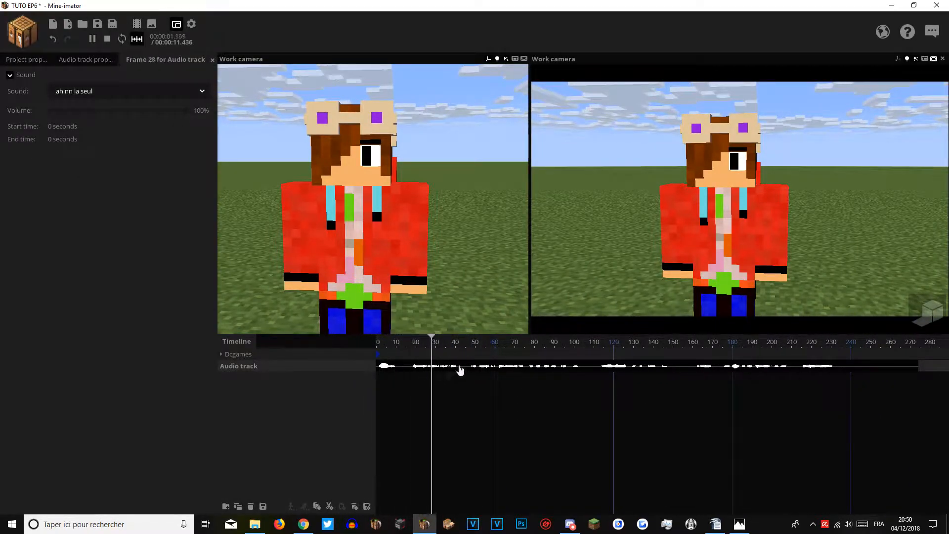
key("space")
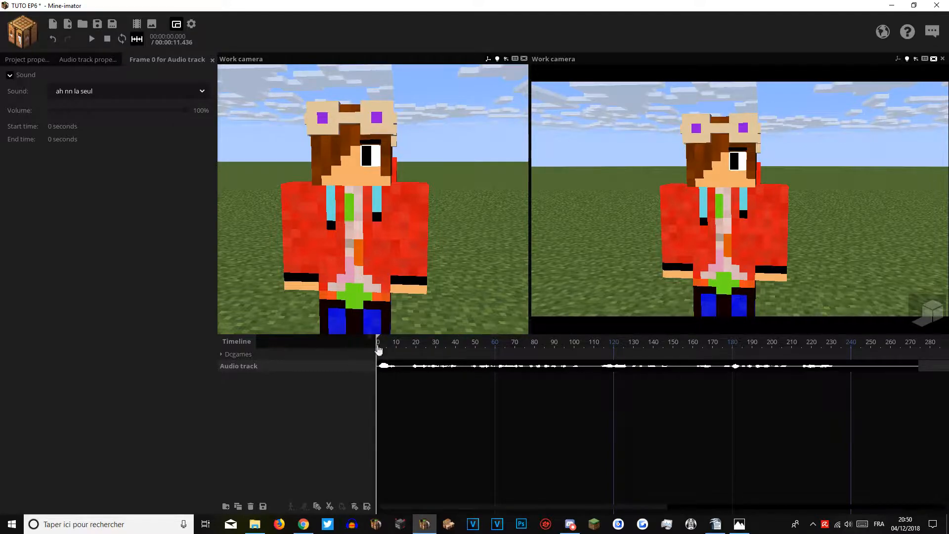
Shift the sound on the audio track to start at about frame 17 and play it back.
left_click_drag(381, 365, 417, 366)
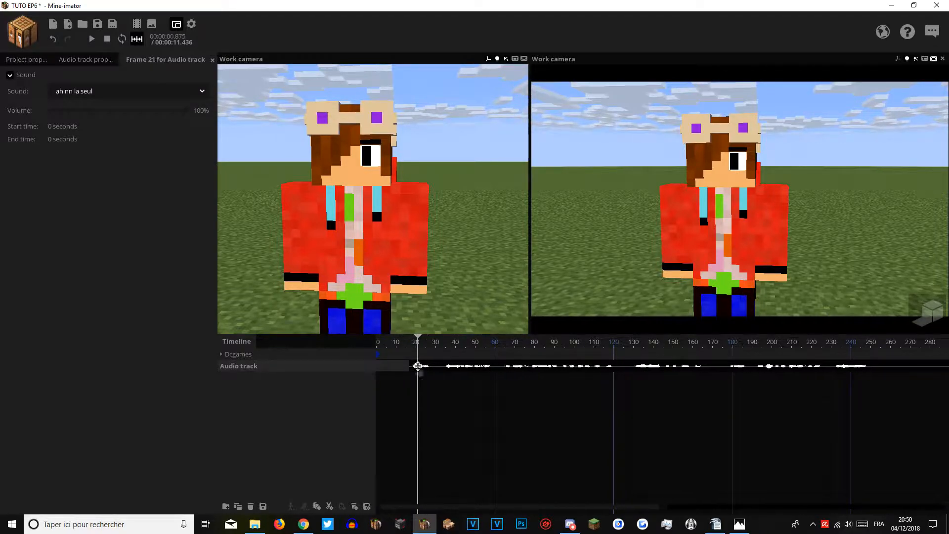
scroll(410, 362, "up", 4)
left_click(430, 360)
key("space")
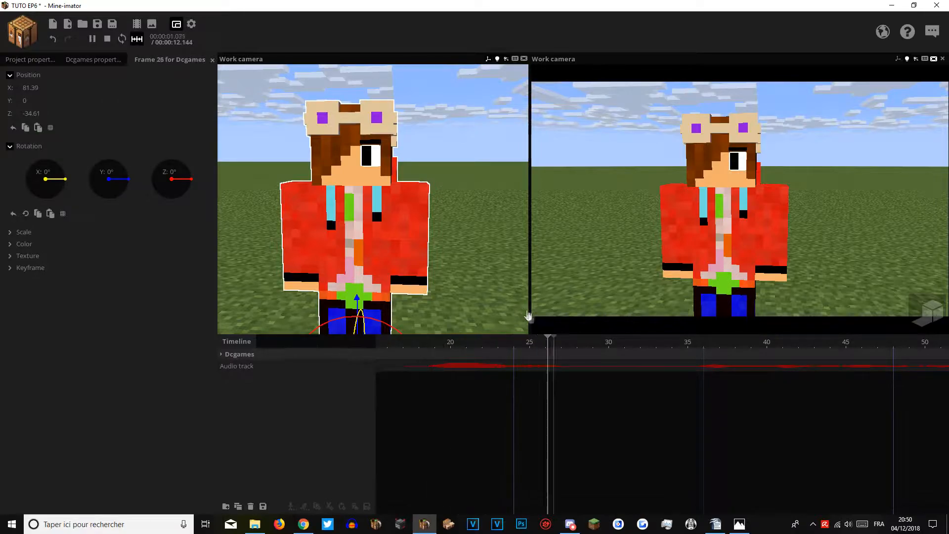
key("space")
Select the character's head up close and expand its child parts in the timeline to reach the facial controls.
scroll(336, 179, "up", 8)
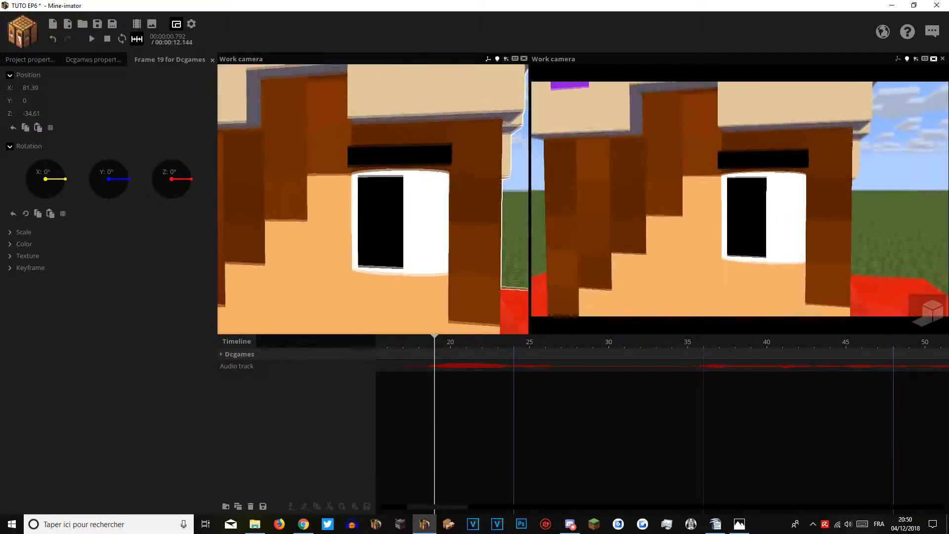
left_click(320, 151)
left_click(245, 393)
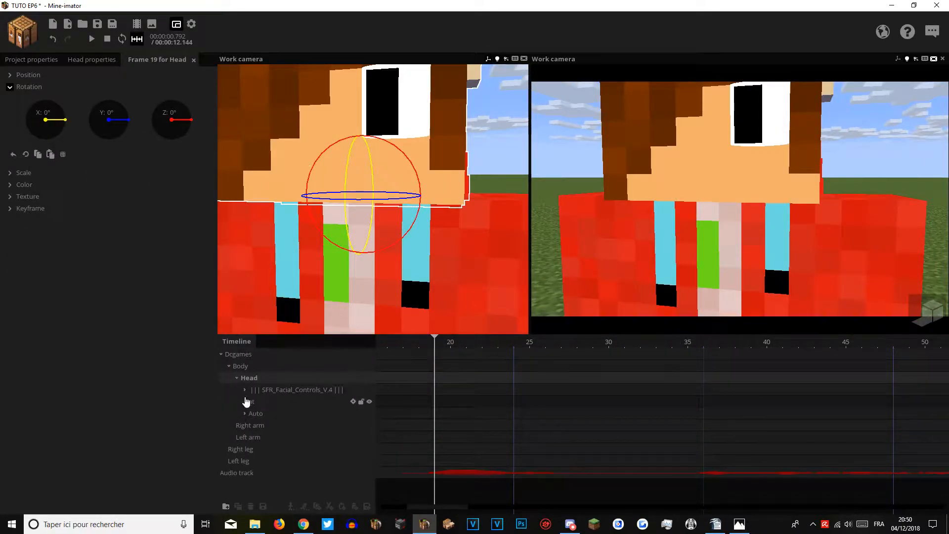
left_click(262, 412)
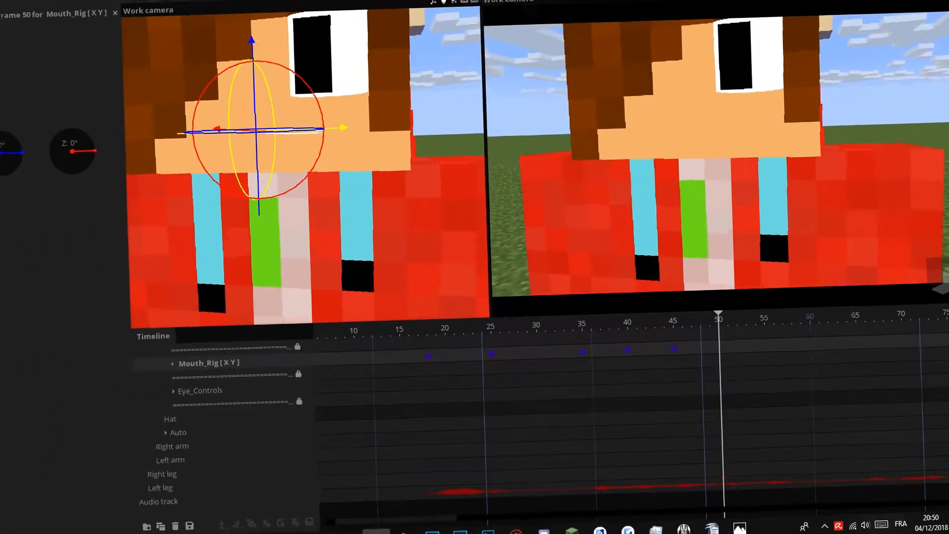
Paste the copied mouth keyframe onto Mouth_Rig [X Y] at frames 50 and 55.
key("ctrl+v")
left_click(764, 318)
key("ctrl+v")
Play back the mouth animation with the voice from frame 18 to check the lip sync.
left_click(427, 328)
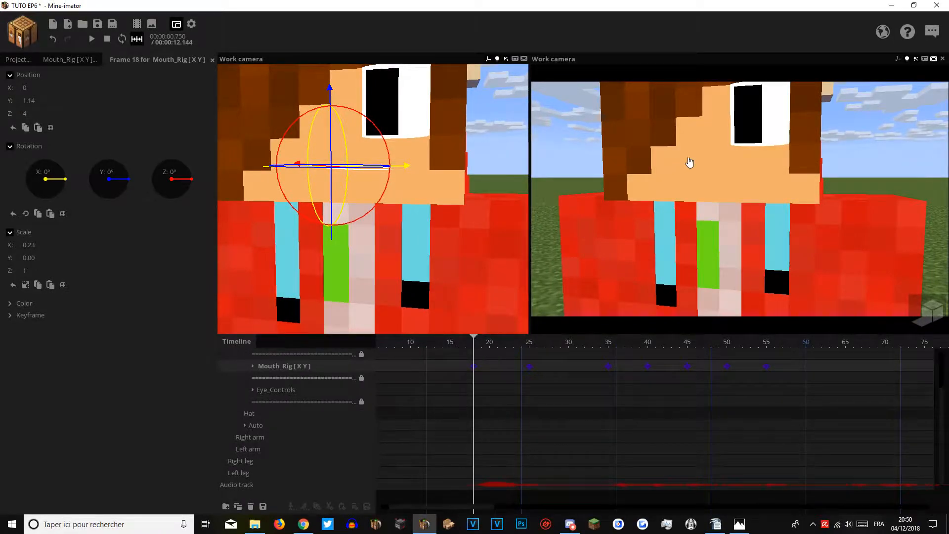
key("space")
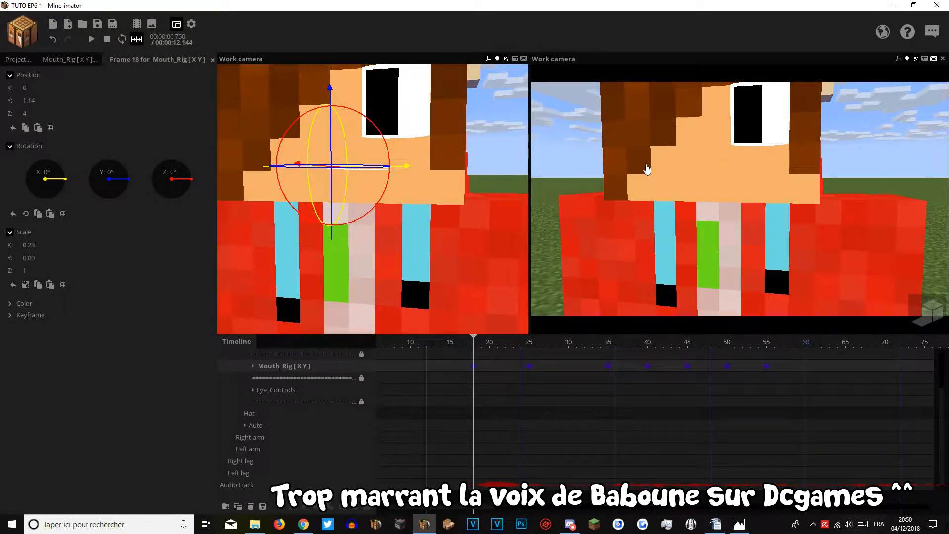
left_click_drag(482, 338, 489, 365)
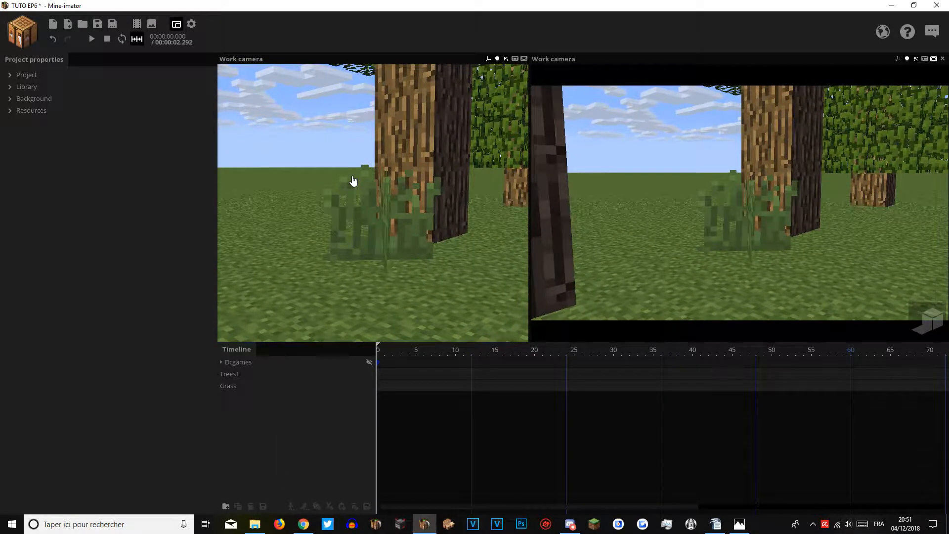
Frame the trees and grass in the work camera and show the wind options in the project's background settings.
key("s")
right_click_drag(314, 284, 375, 282)
key("z")
key("z")
key("z")
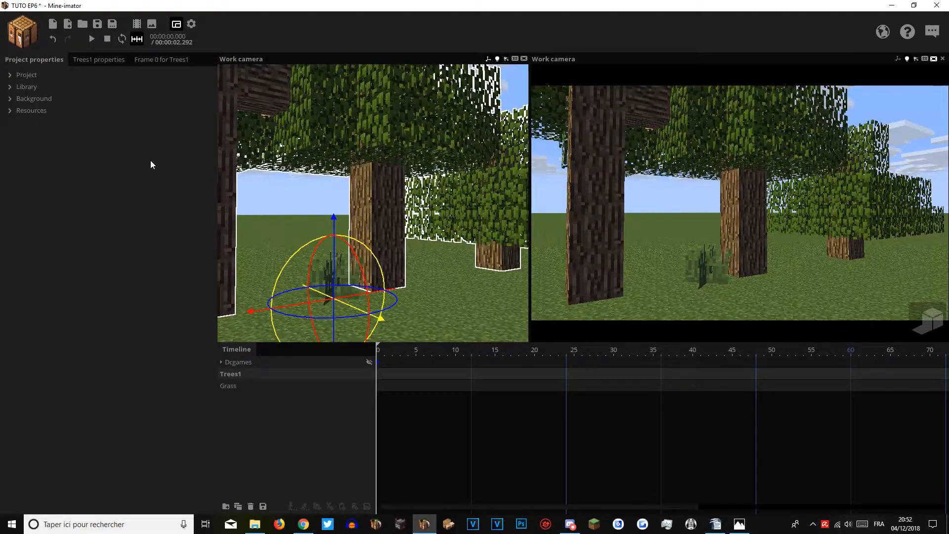
left_click(35, 99)
left_click_drag(207, 261, 212, 430)
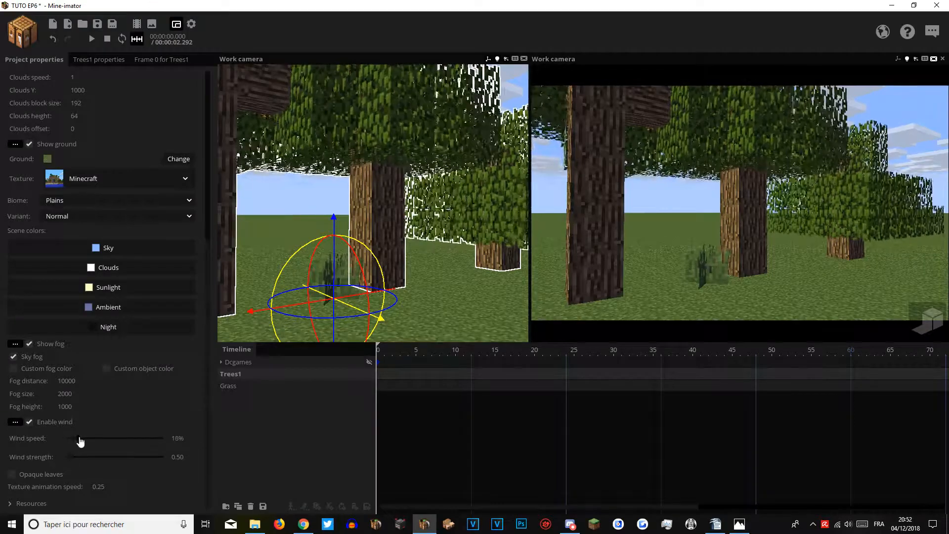
Set the wind speed to 100% and the wind strength to 8, and enlarge the second work camera view.
right_click_drag(304, 319, 304, 319)
right_click_drag(391, 254, 390, 254)
left_click_drag(95, 460, 112, 458)
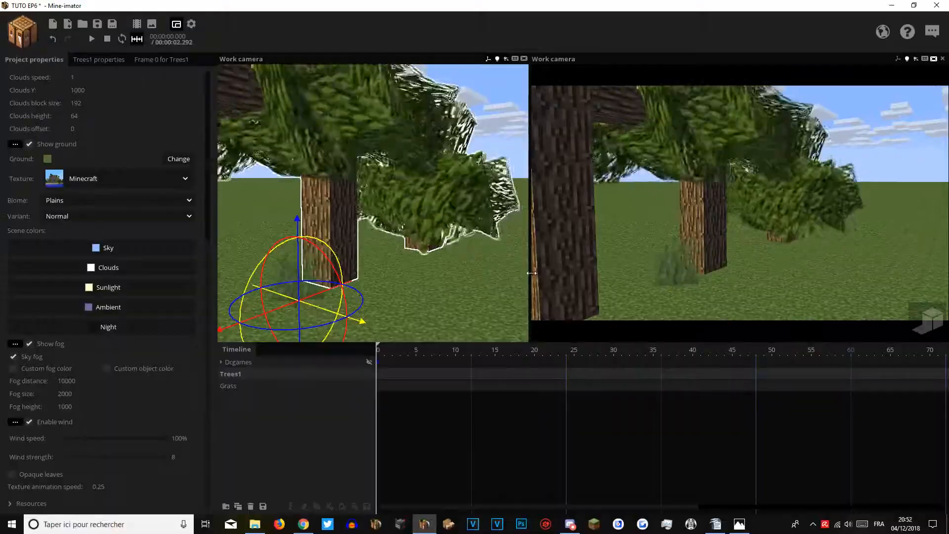
left_click_drag(531, 273, 418, 272)
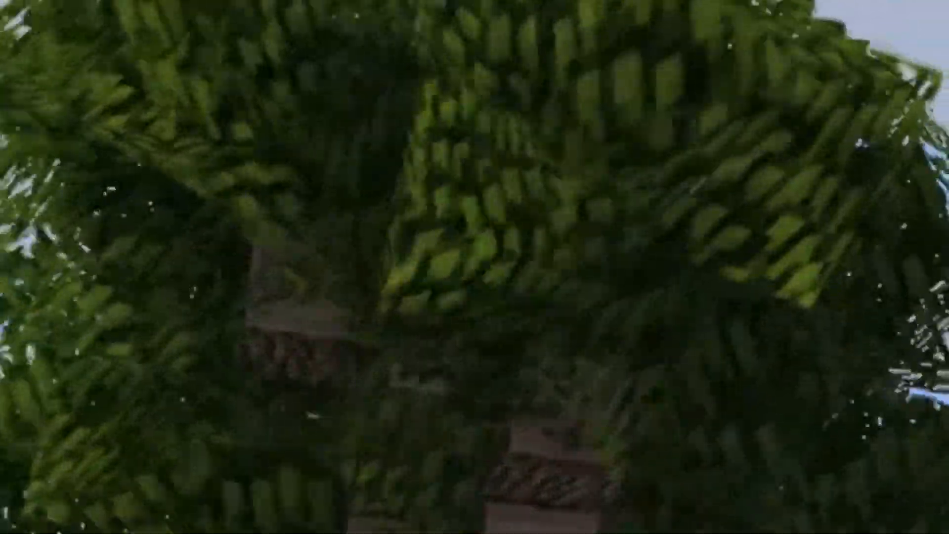
Set the wind speed to 56% and the wind strength to 3.80, with opaque leaves enabled.
mouse_move(684, 203)
right_mouse_down()
mouse_move(663, 198)
mouse_move(684, 192)
right_mouse_up()
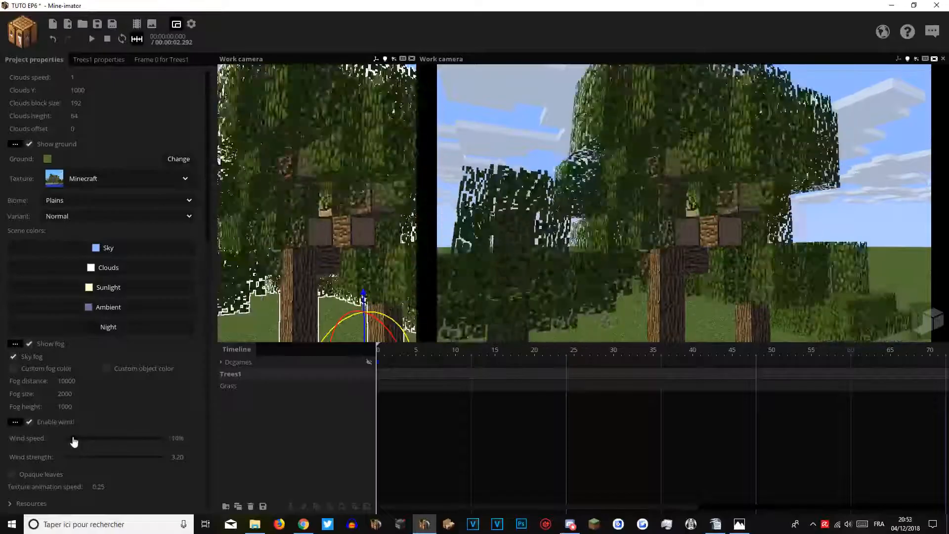
left_click_drag(71, 441, 82, 442)
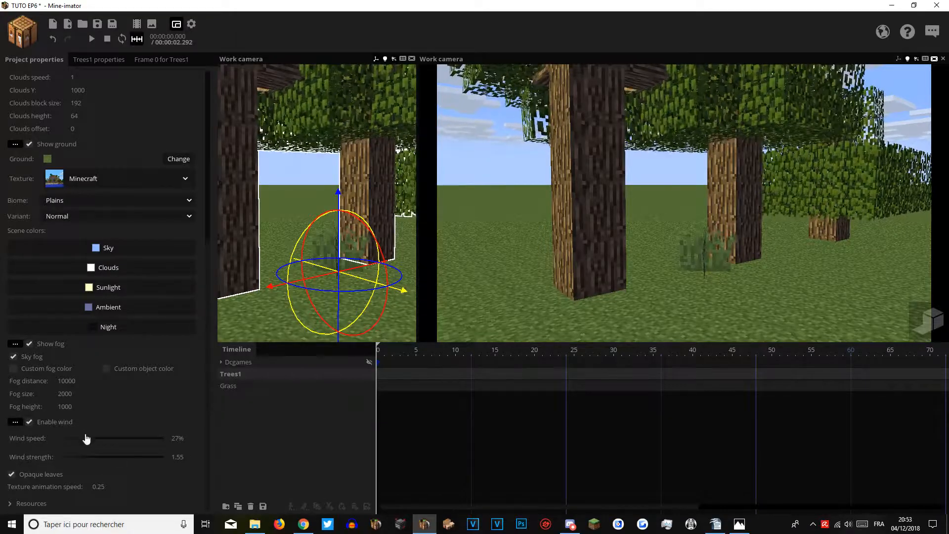
left_click_drag(87, 438, 121, 448)
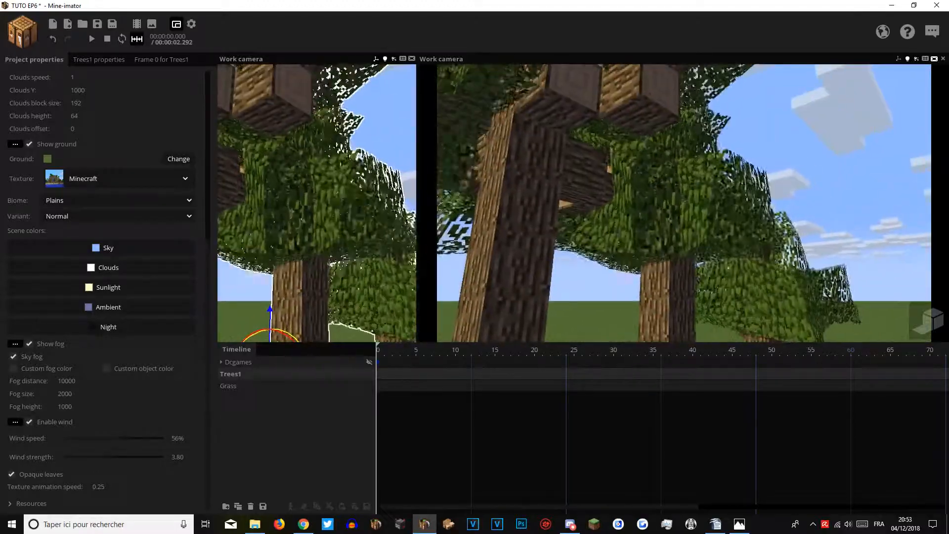
Select the Grass in the timeline and turn off Terrain affected by wind in its graphics properties.
mouse_move(289, 224)
left_mouse_down()
mouse_move(314, 245)
mouse_move(288, 224)
mouse_move(296, 240)
mouse_move(282, 252)
mouse_move(306, 252)
mouse_move(297, 218)
left_mouse_up()
right_click_drag(296, 218, 309, 177)
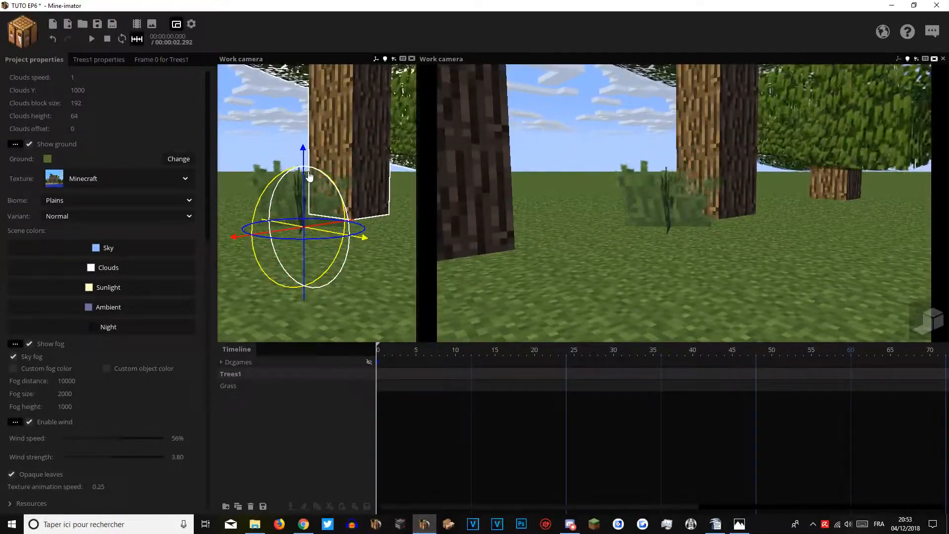
left_click(233, 386)
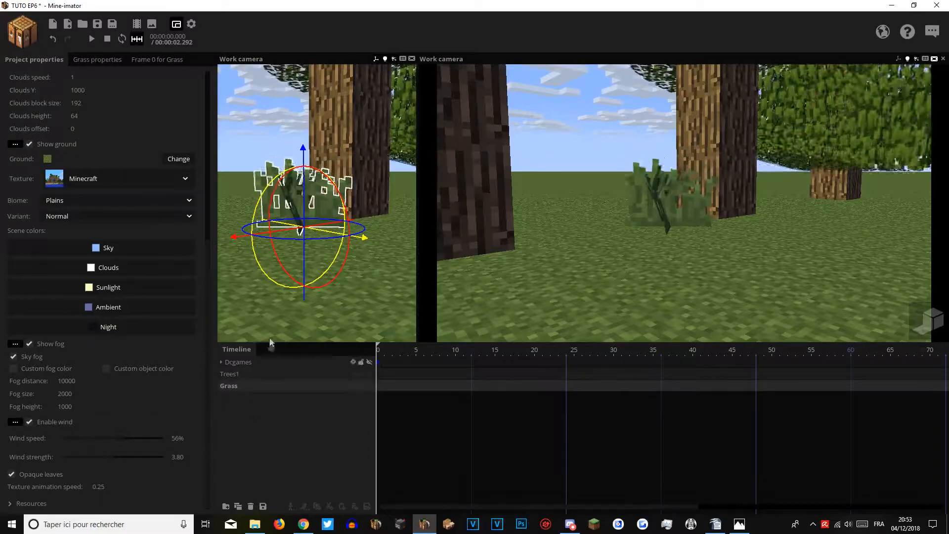
left_click(109, 58)
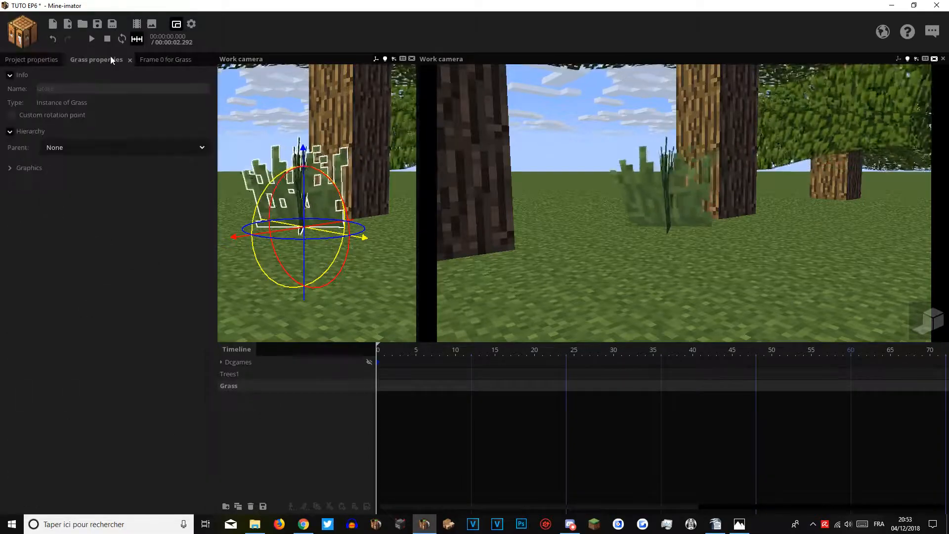
left_click(36, 163)
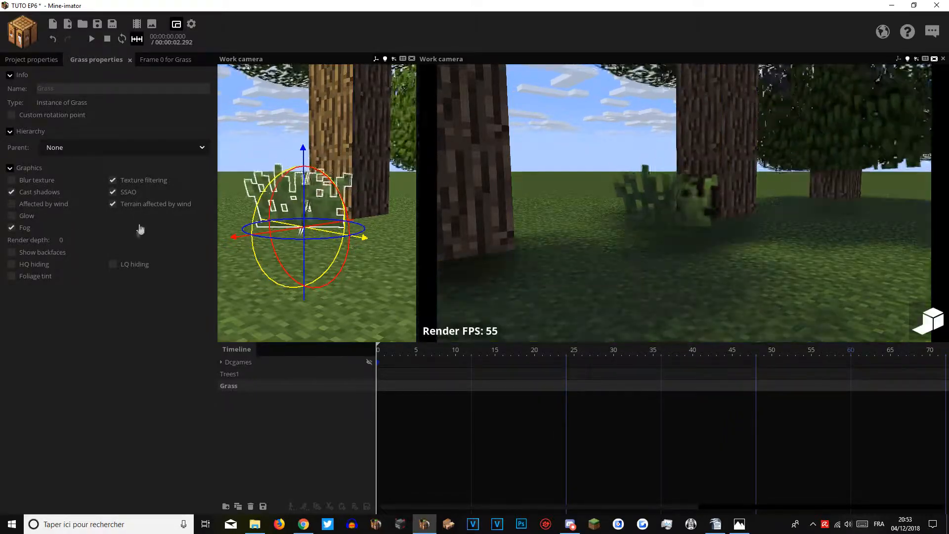
left_click(128, 206)
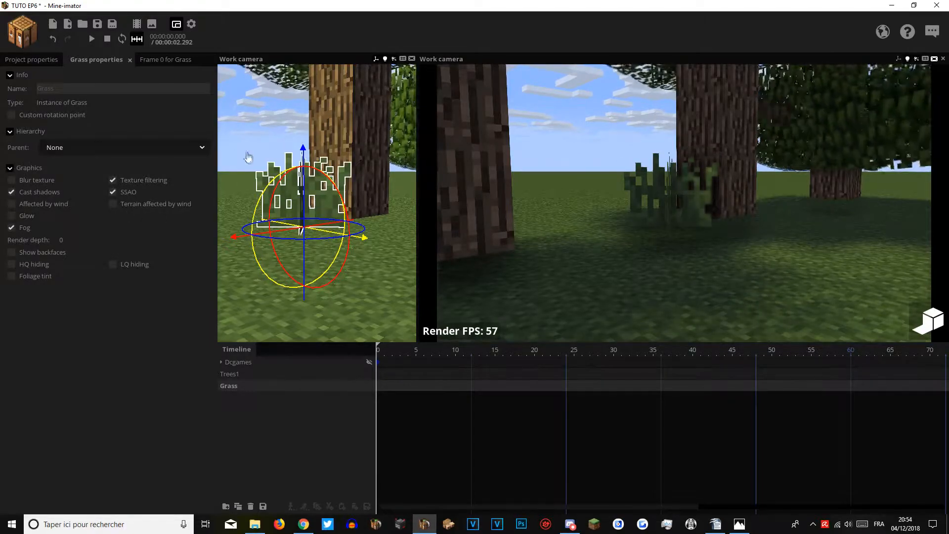
Inspect the grass up close and turn Terrain affected by wind back on.
scroll(248, 157, "up", 1)
left_click_drag(247, 157, 248, 178)
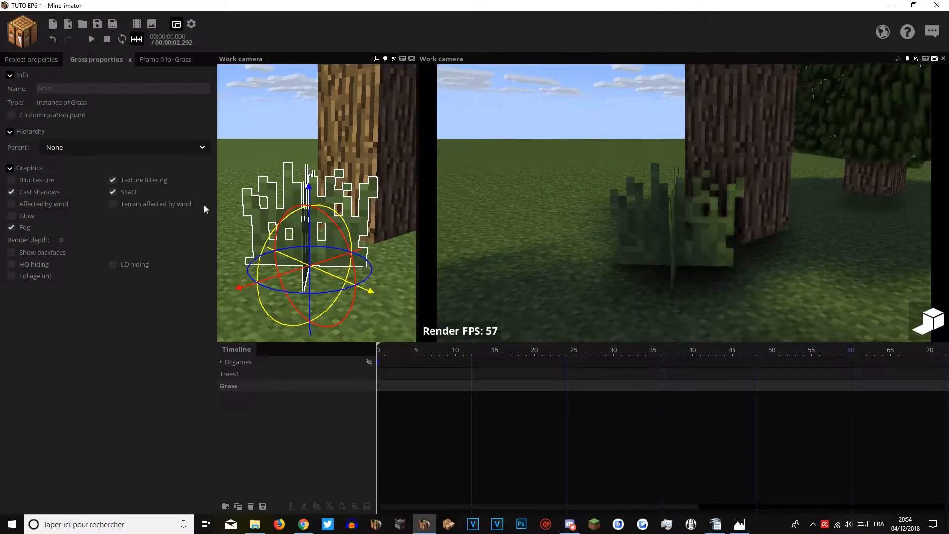
right_click_drag(248, 178, 262, 158)
left_click(113, 204)
Try Blur texture on the Grass, switch it off again, and disable Cast shadows.
left_click(11, 180)
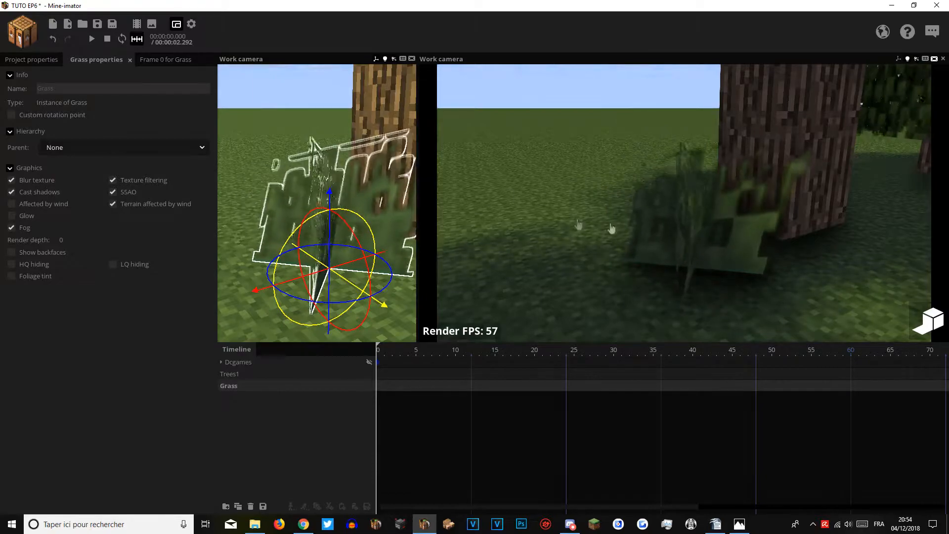
left_click(28, 183)
left_click(20, 194)
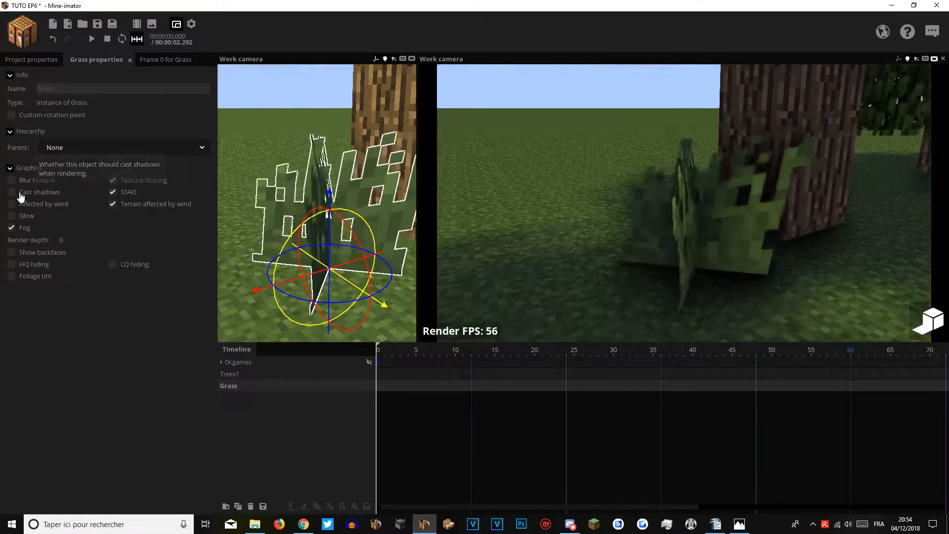
Add a spot light to illuminate the grass and frame the grass between the two tree trunks.
left_click(31, 60)
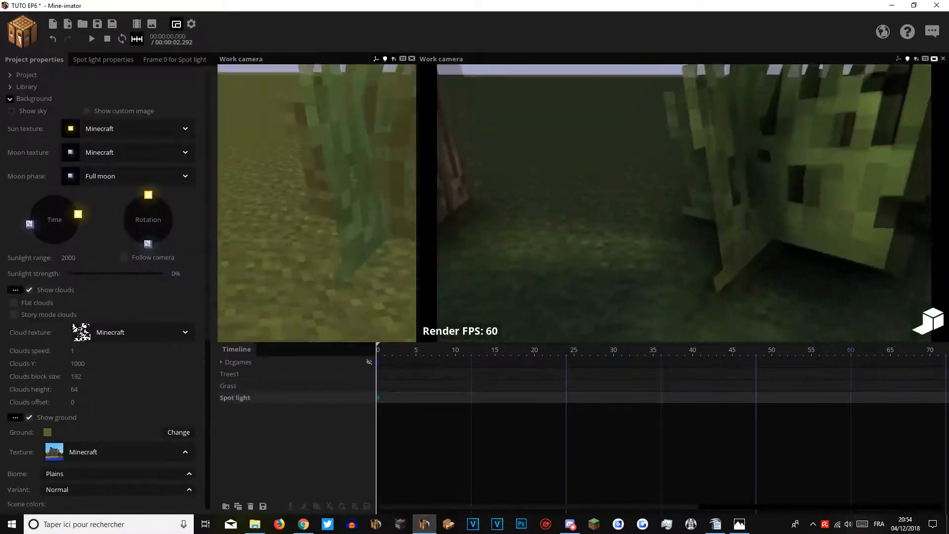
key("s")
right_click_drag(592, 211, 592, 211)
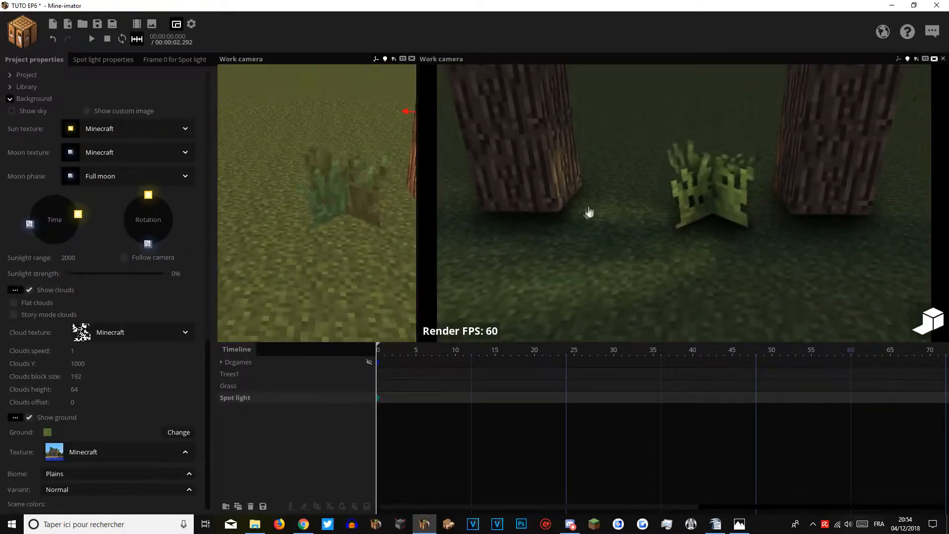
Show the Fog option in the Grass properties, and set the background's fog distance to 1450.
left_click(103, 60)
left_click(229, 386)
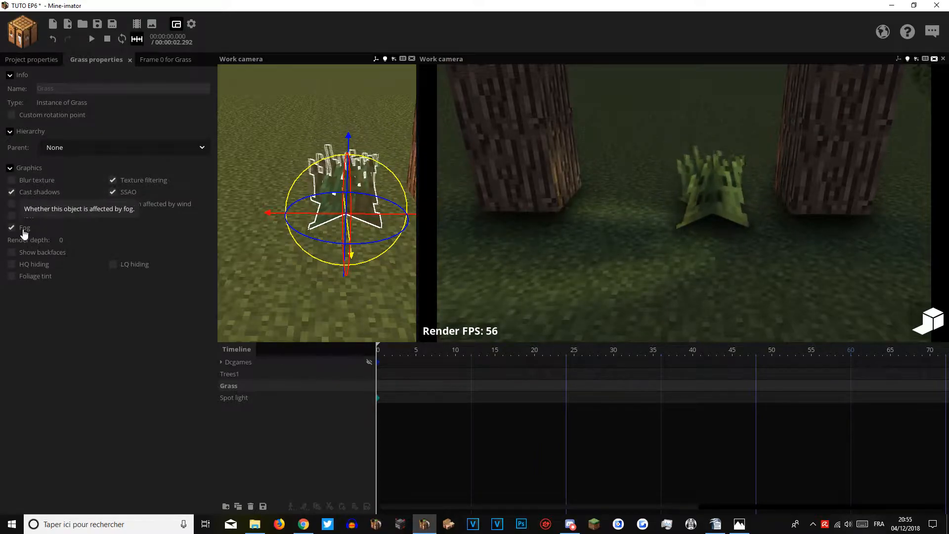
left_click(22, 230)
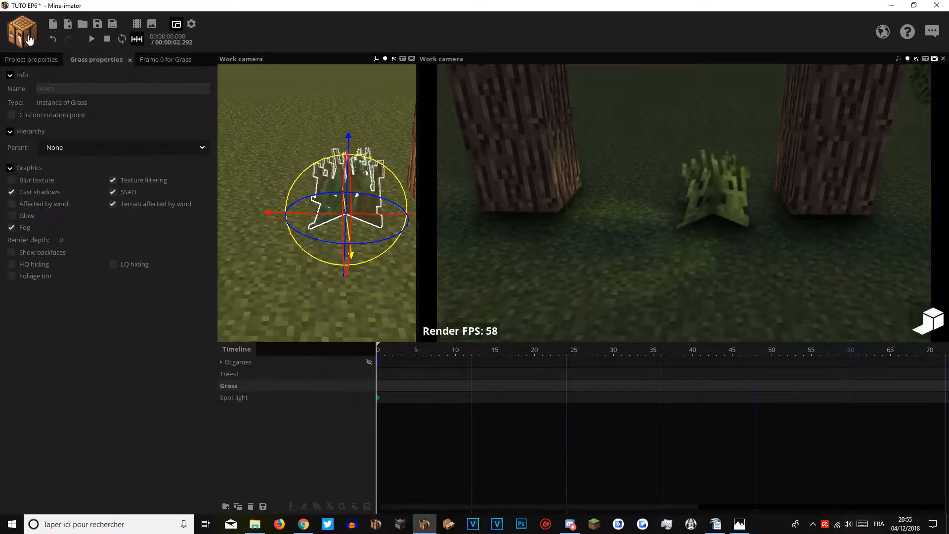
left_click(15, 61)
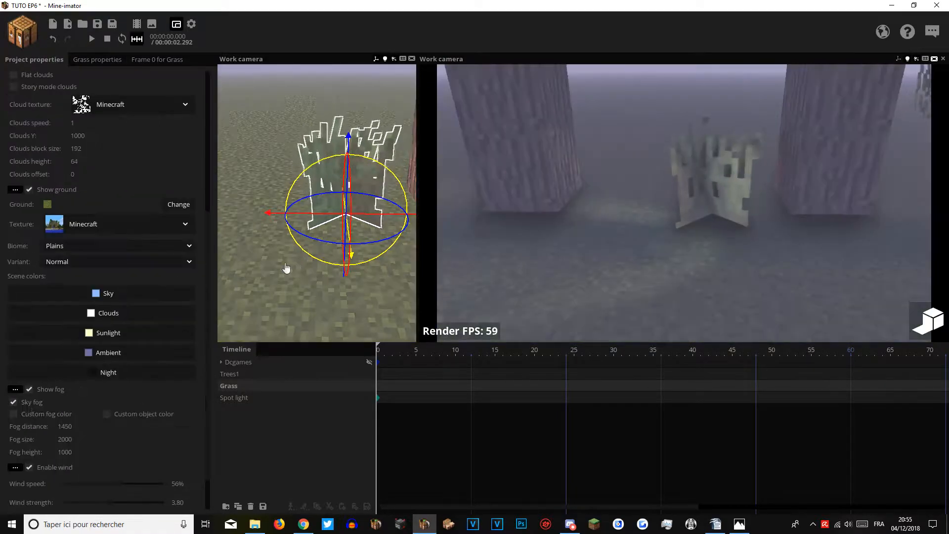
key("w")
mouse_move(288, 269)
right_mouse_down()
mouse_move(280, 267)
mouse_move(288, 269)
right_mouse_up()
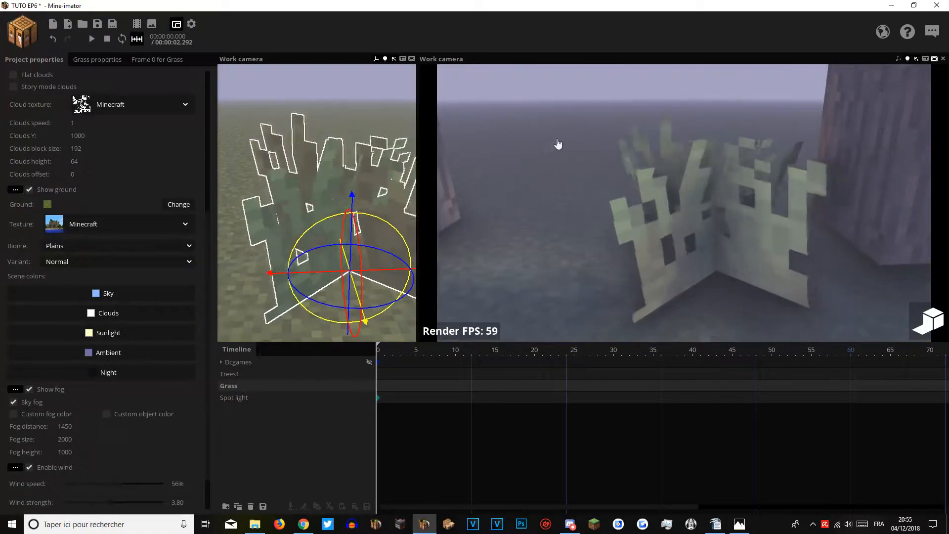
Turn off Fog for the Grass and view it up close beside the tree trunk.
left_click(98, 60)
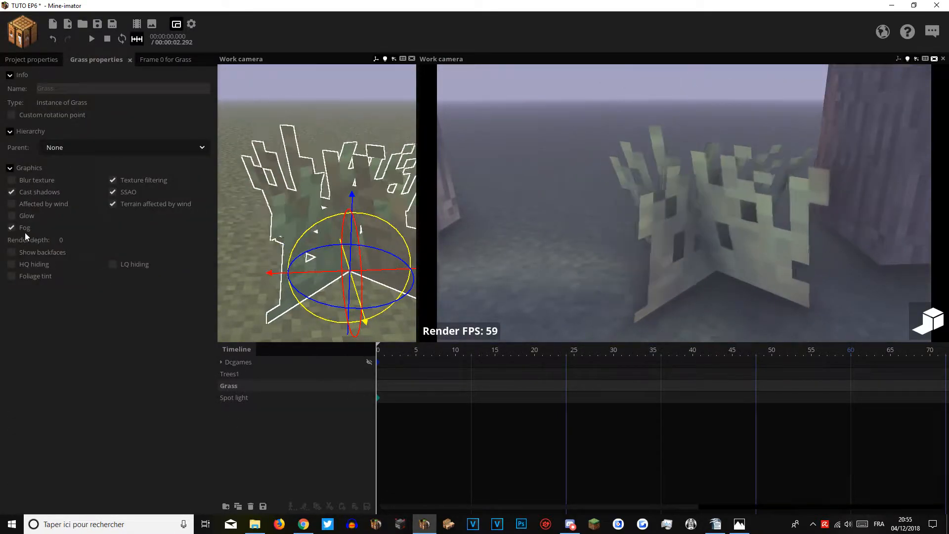
left_click(11, 228)
key("s")
mouse_move(690, 192)
right_mouse_down()
mouse_move(689, 143)
mouse_move(704, 147)
mouse_move(692, 156)
mouse_move(702, 188)
right_mouse_up()
key("w")
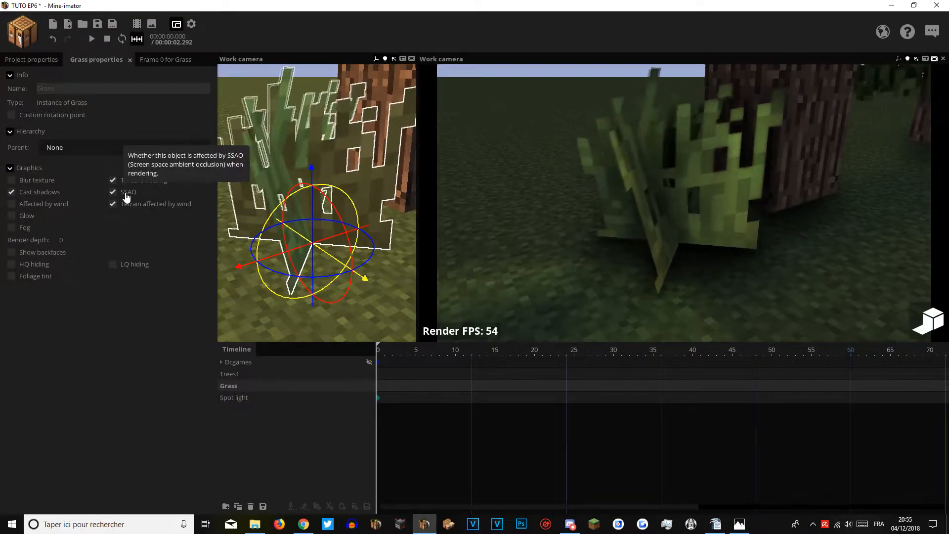
left_click(24, 33)
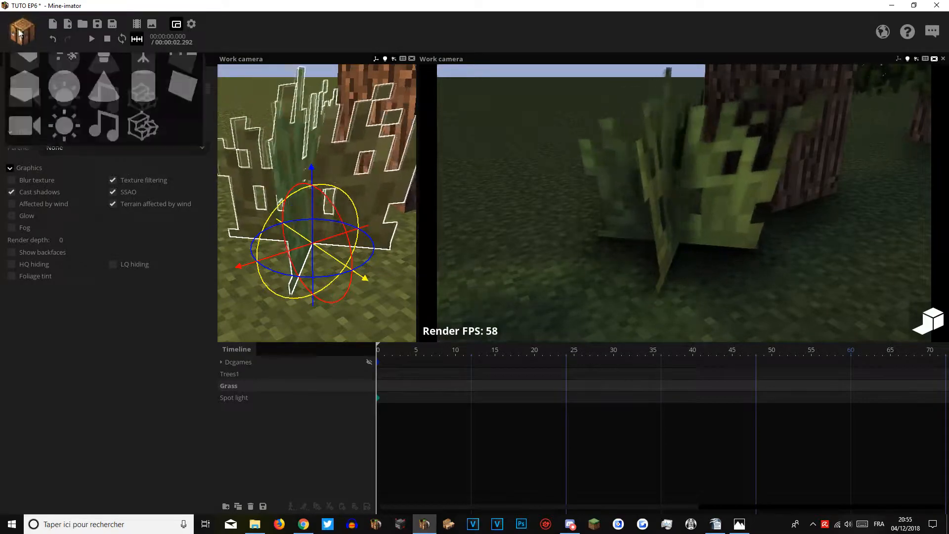
left_click(184, 151)
left_click(137, 307)
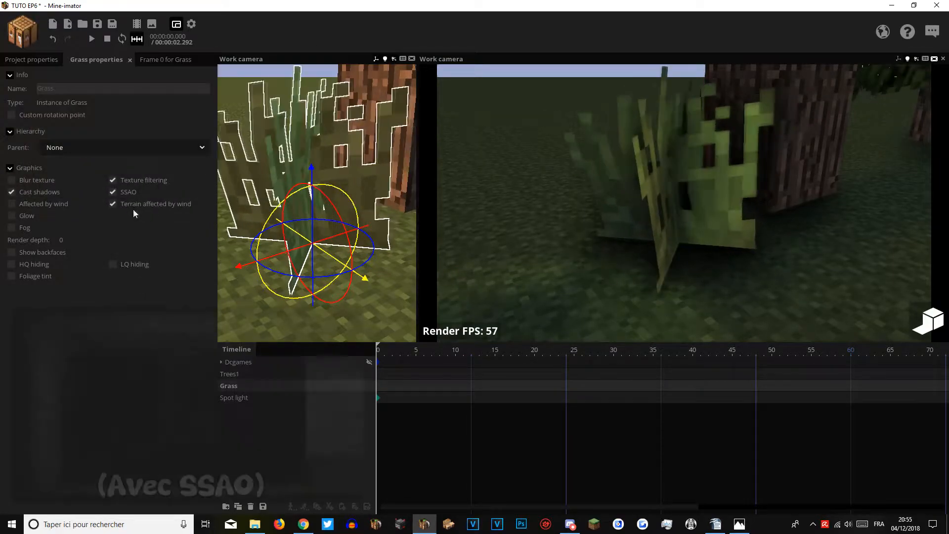
Turn SSAO off for the Grass to compare the rendering, and turn it back on.
left_click(124, 193)
left_click_drag(319, 240, 319, 240)
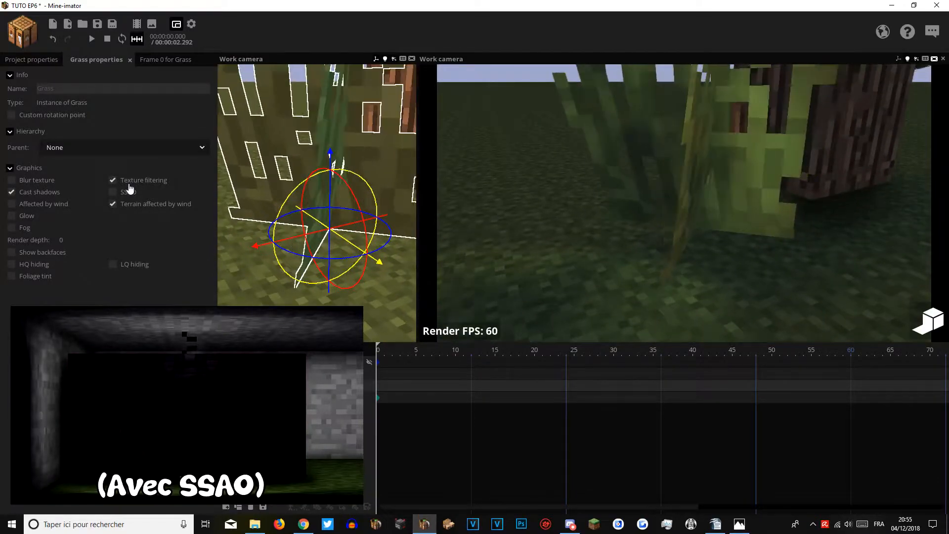
left_click(124, 193)
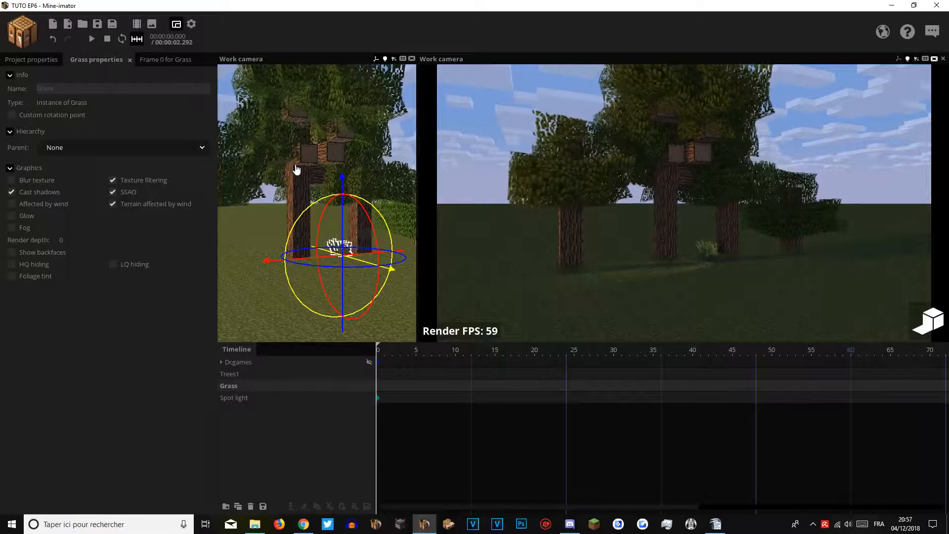
Try to move the Grass in the scene, and undo the move.
left_click_drag(338, 152, 282, 152)
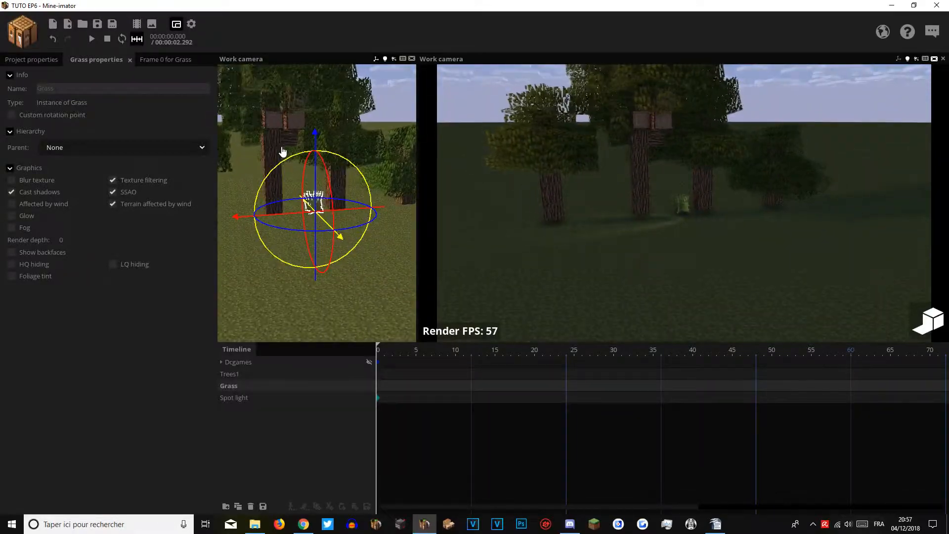
right_click_drag(323, 127, 316, 132)
key("s")
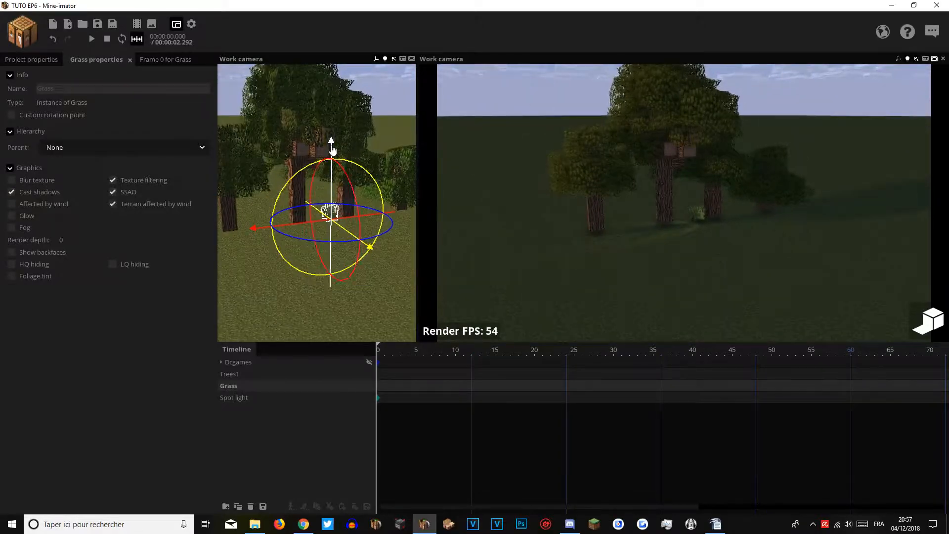
left_click_drag(297, 248, 353, 206)
left_click_drag(280, 235, 311, 232)
key("ctrl+z")
Select the Spot light and move it to a raised position beside the trees.
left_click(240, 401)
right_click_drag(317, 247, 286, 252)
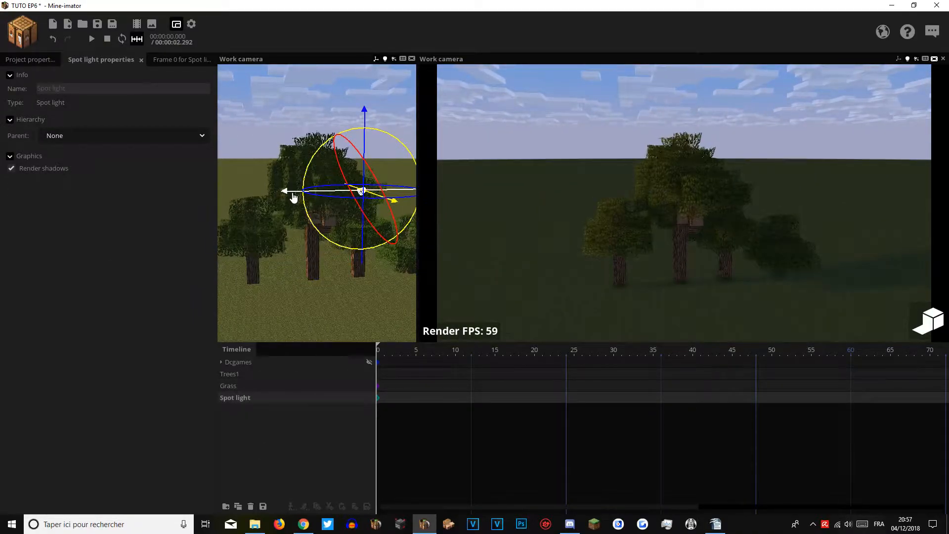
right_click_drag(451, 190, 485, 185)
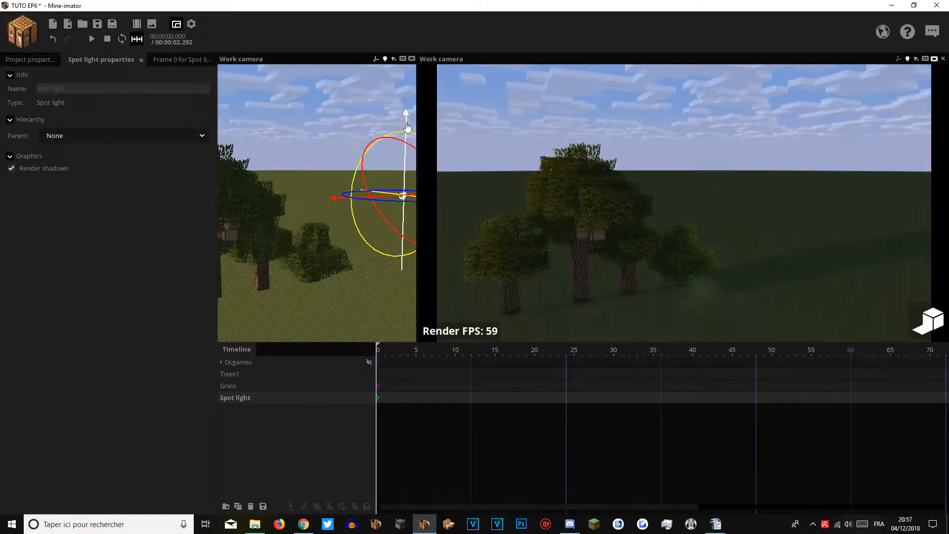
Rotate the background's time of day to night in the project properties.
left_click(39, 61)
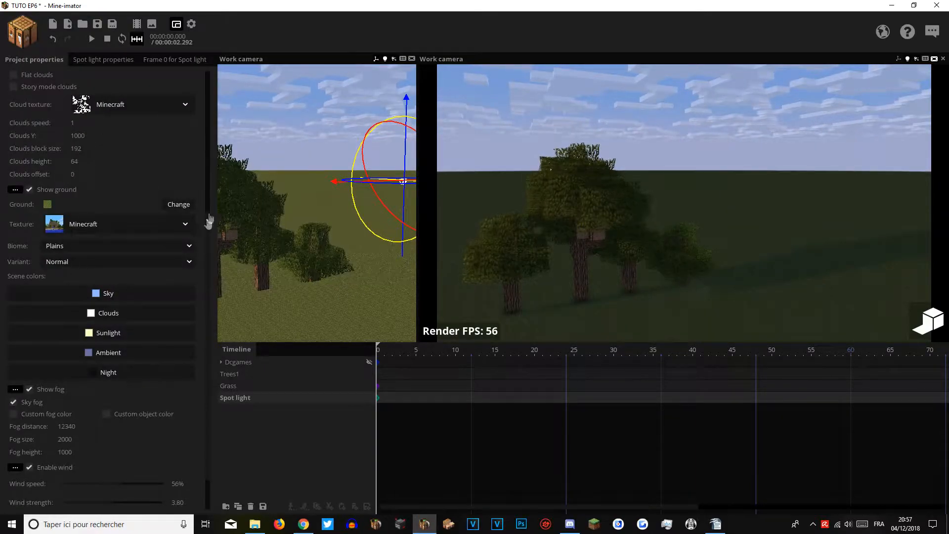
left_click_drag(211, 215, 208, 149)
left_click_drag(75, 172, 77, 187)
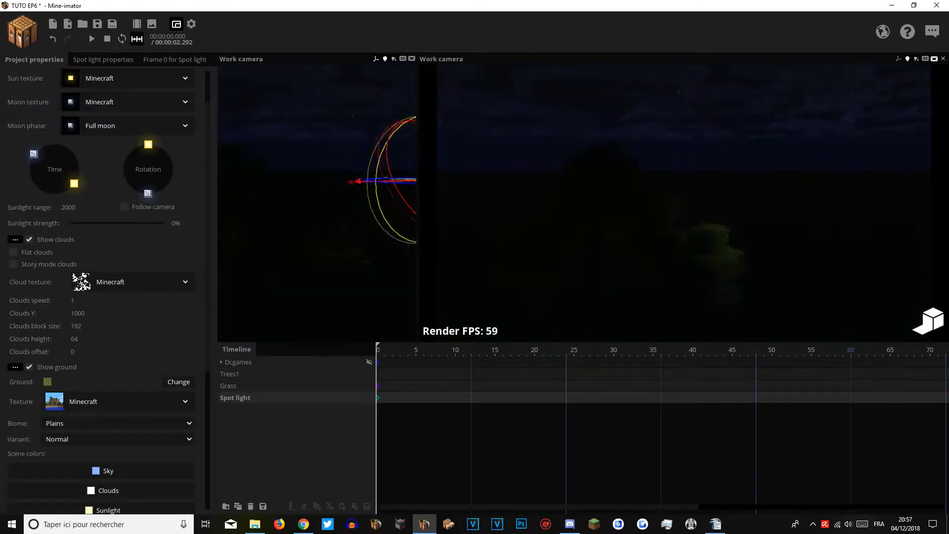
Set the spot light's frame 0 light to range 835.52, fade size 62%, spot radius 135 and spot sharpness 0%.
left_click(159, 64)
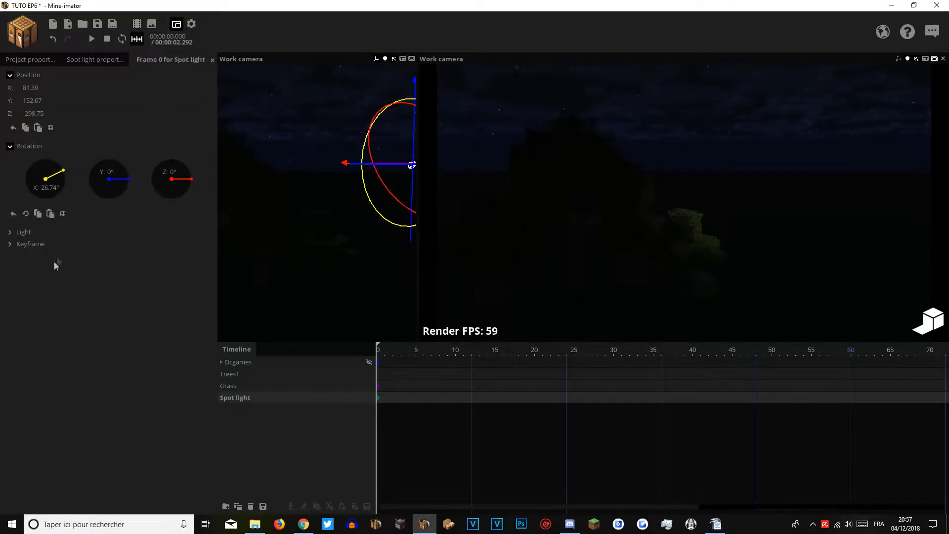
left_click(22, 232)
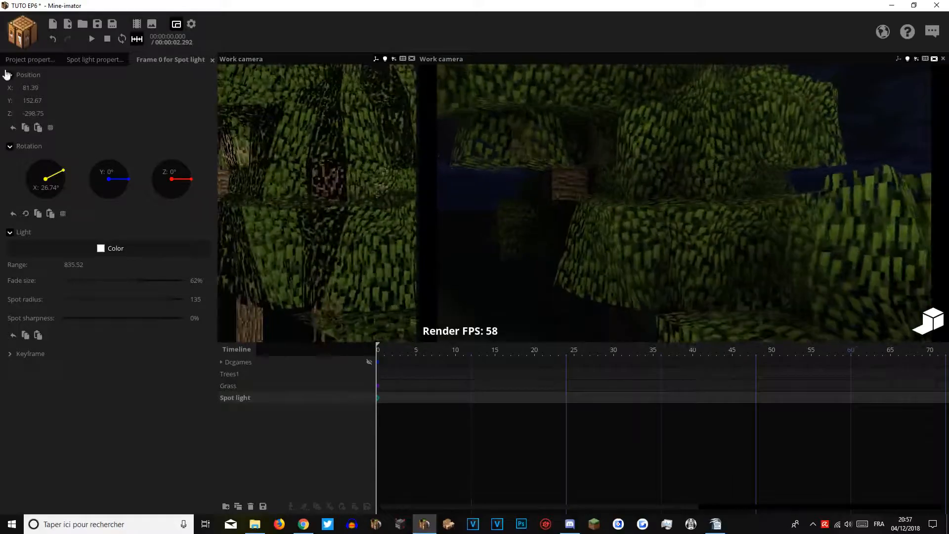
Set the background's wind speed to 10% and wind strength to 1, and check the trees' movement in the work camera.
left_click(27, 59)
scroll(194, 342, "down", 5)
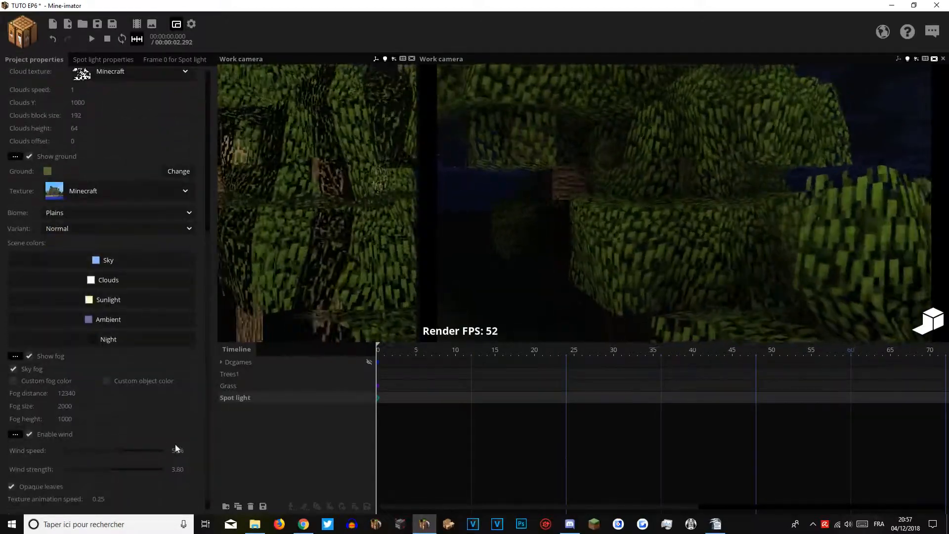
type("10")
left_click(178, 470)
type("1")
right_click_drag(317, 213, 255, 265)
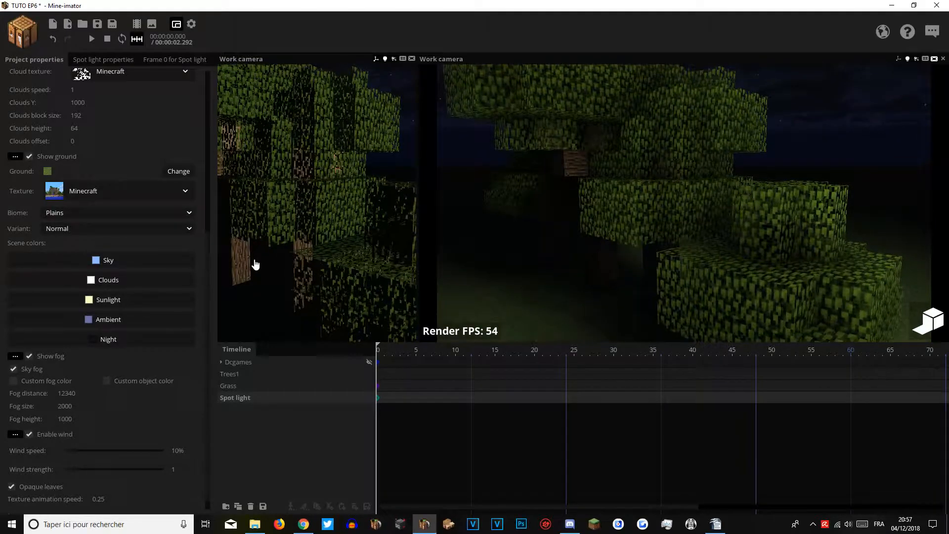
mouse_move(310, 229)
right_mouse_down()
mouse_move(321, 249)
mouse_move(311, 228)
right_mouse_up()
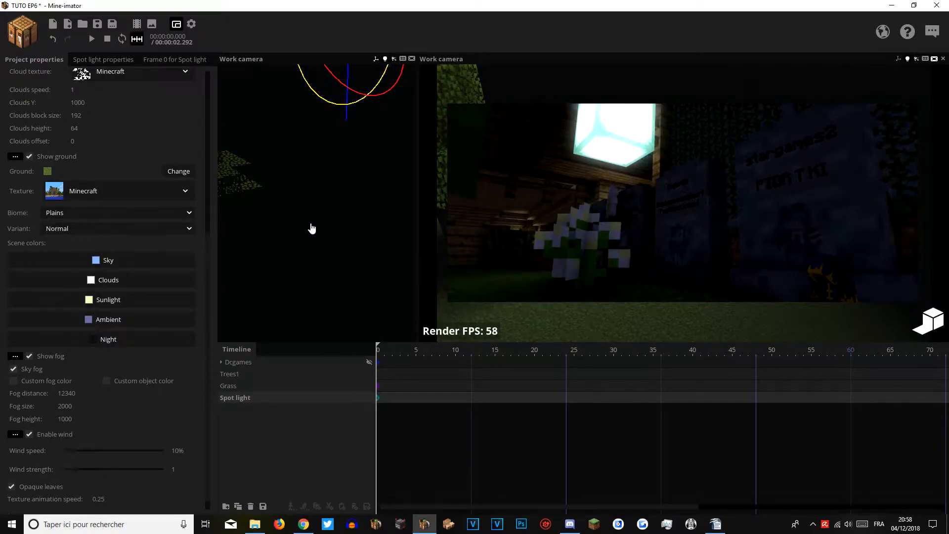
right_click_drag(282, 213, 282, 213)
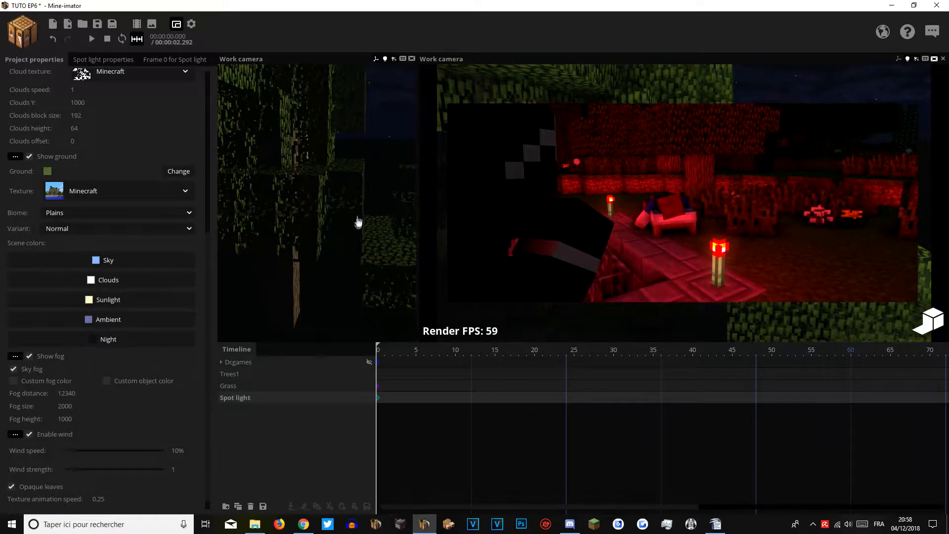
Rotate the background's time of day in the project properties to daytime with a lower sun.
right_click_drag(357, 218, 356, 218)
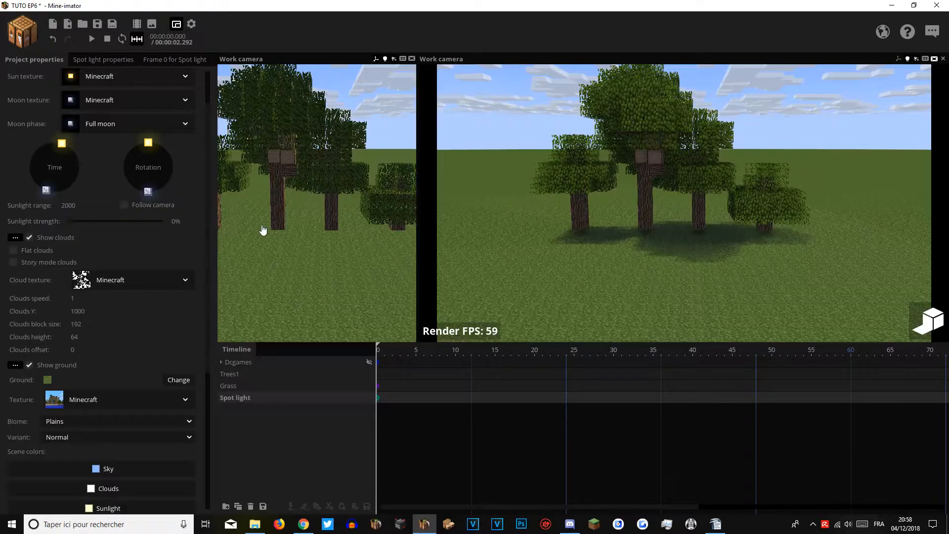
right_click_drag(263, 229, 264, 230)
left_click_drag(73, 156, 77, 157)
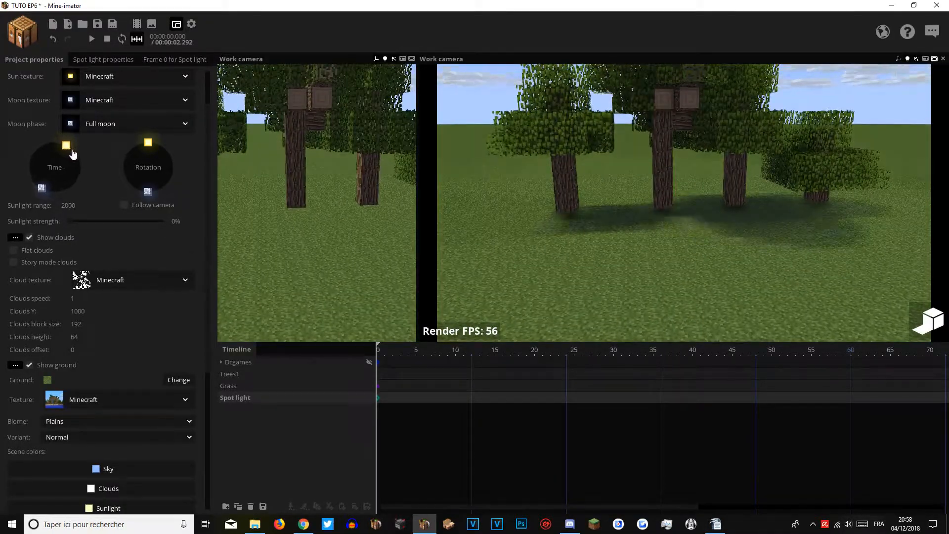
Add a cube with no texture in front of the trees and view it up close.
left_click(24, 35)
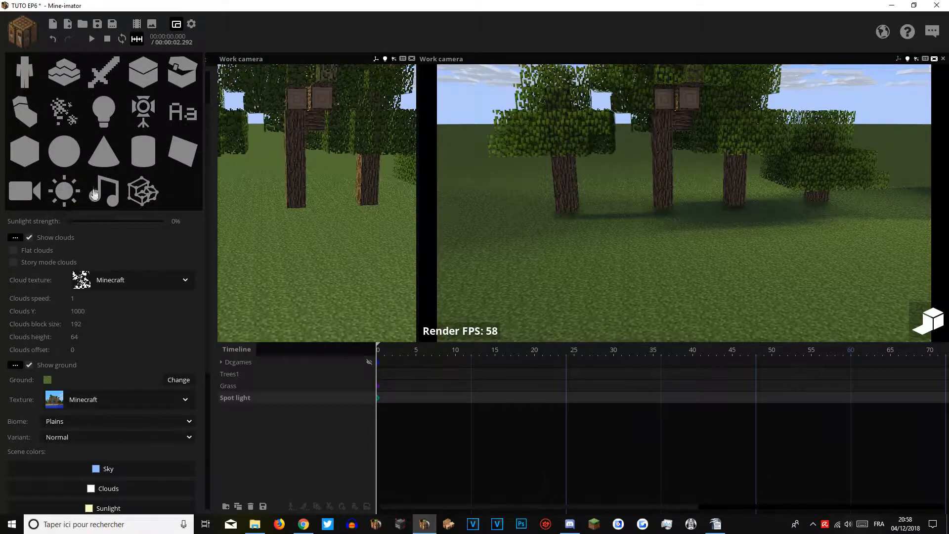
left_click(25, 151)
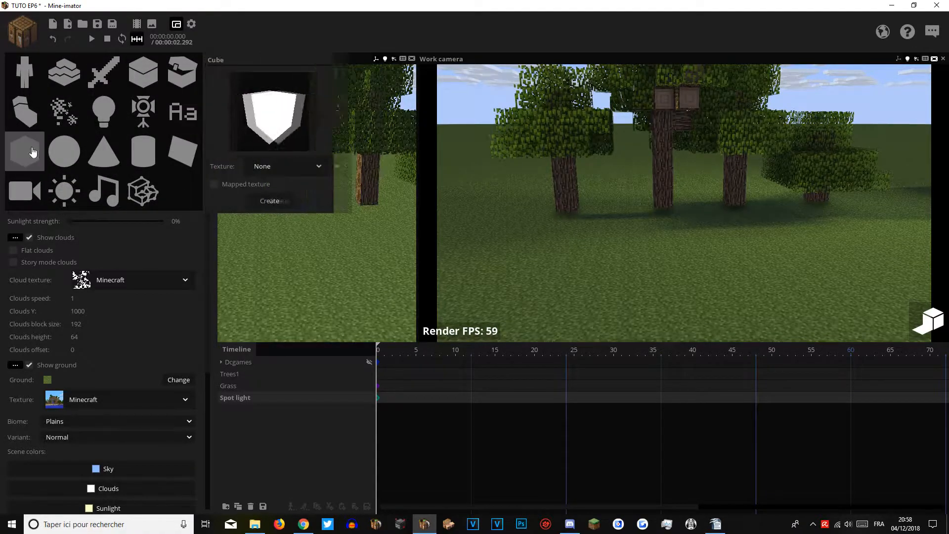
left_click(297, 203)
key("w")
right_click_drag(338, 220, 337, 221)
key("s")
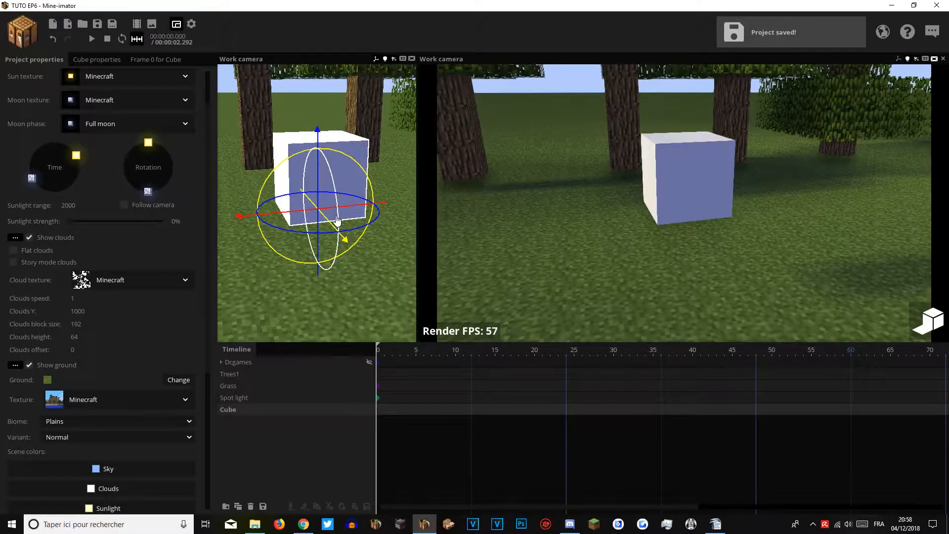
Turn on Glow in the cube's graphics properties and check the effect around it in the render view.
left_click(108, 59)
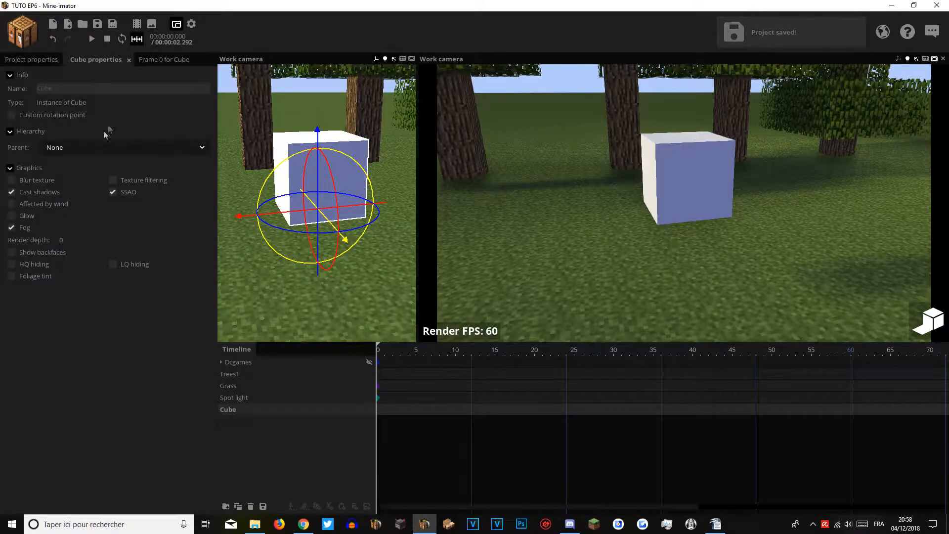
left_click(11, 216)
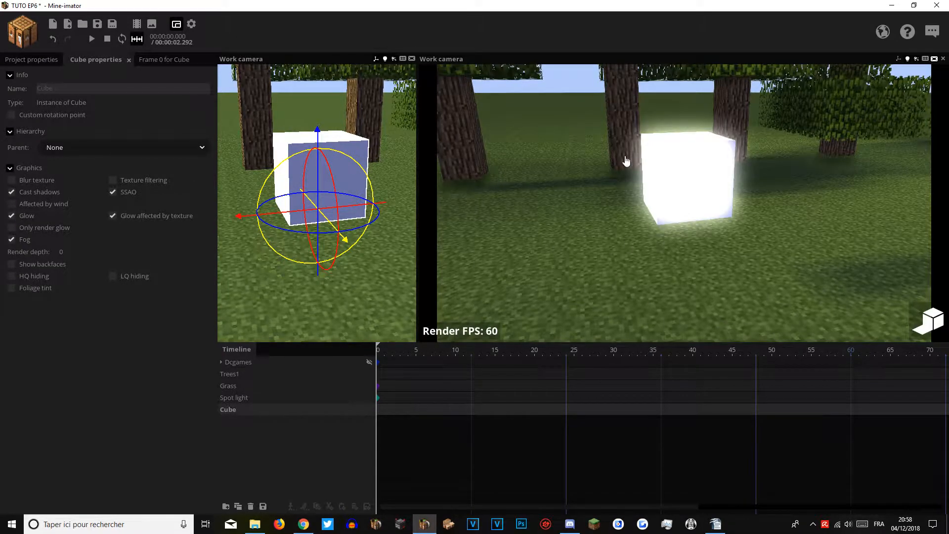
left_click_drag(374, 265, 416, 260)
key("F5")
scroll(707, 208, "up", 6)
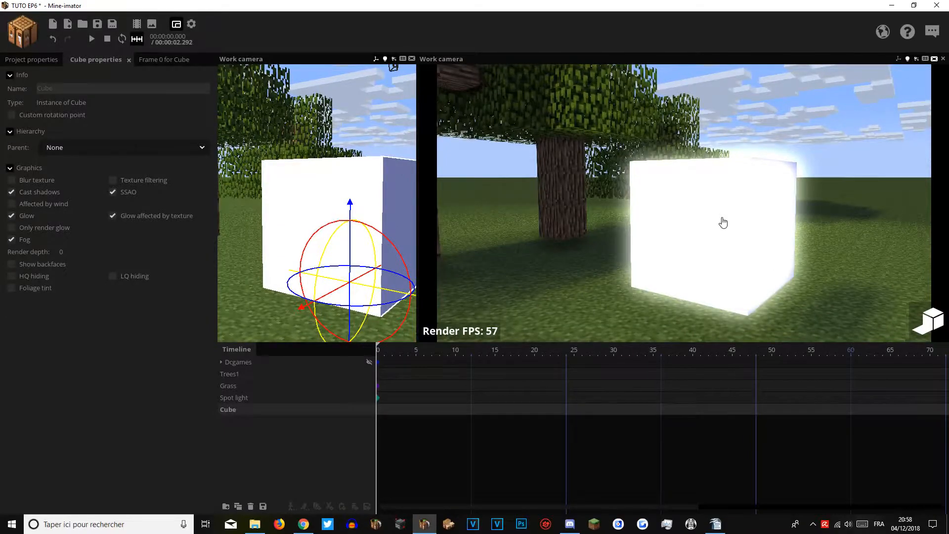
Add a Steve character beside the glowing cube and turn on Glow in its graphics properties.
left_click(23, 48)
left_click(21, 74)
left_click(296, 329)
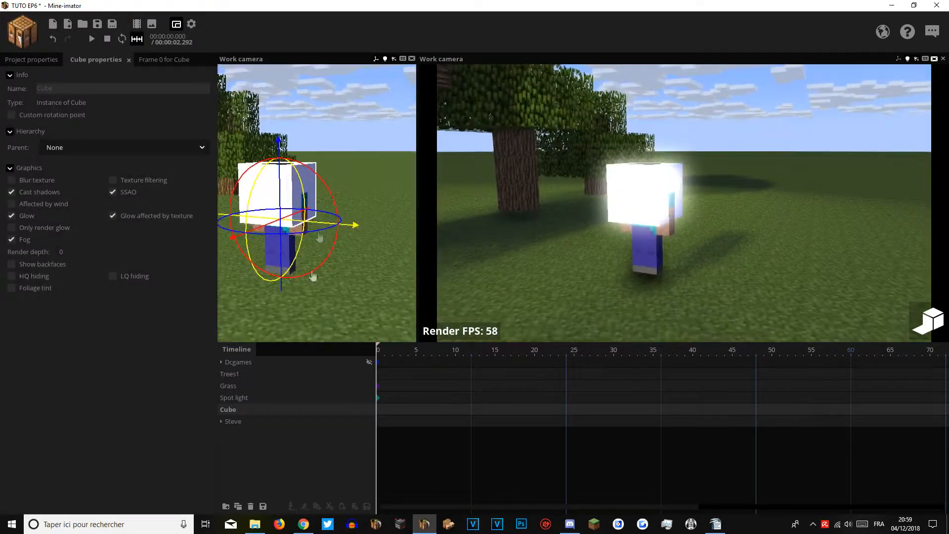
left_click(247, 423)
left_click_drag(279, 284, 367, 295)
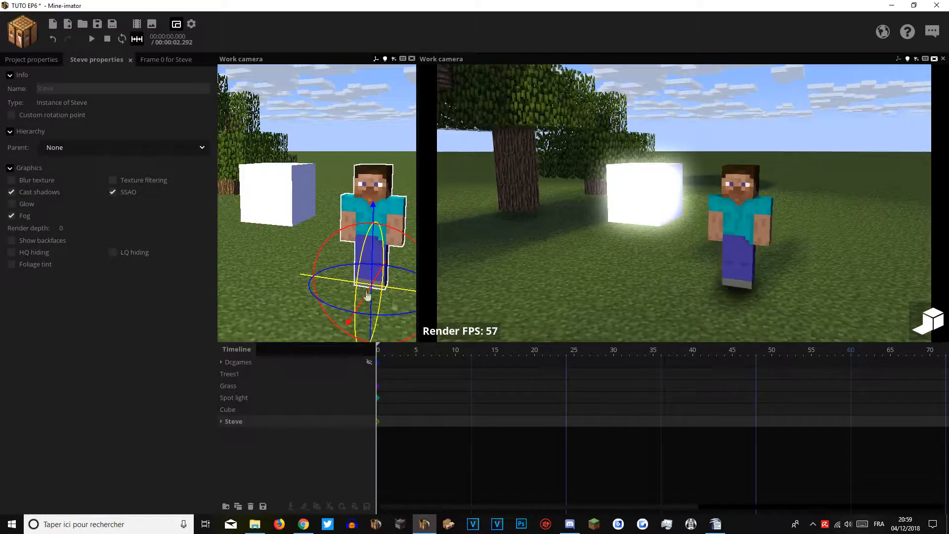
left_click(29, 205)
left_click_drag(270, 191, 301, 213)
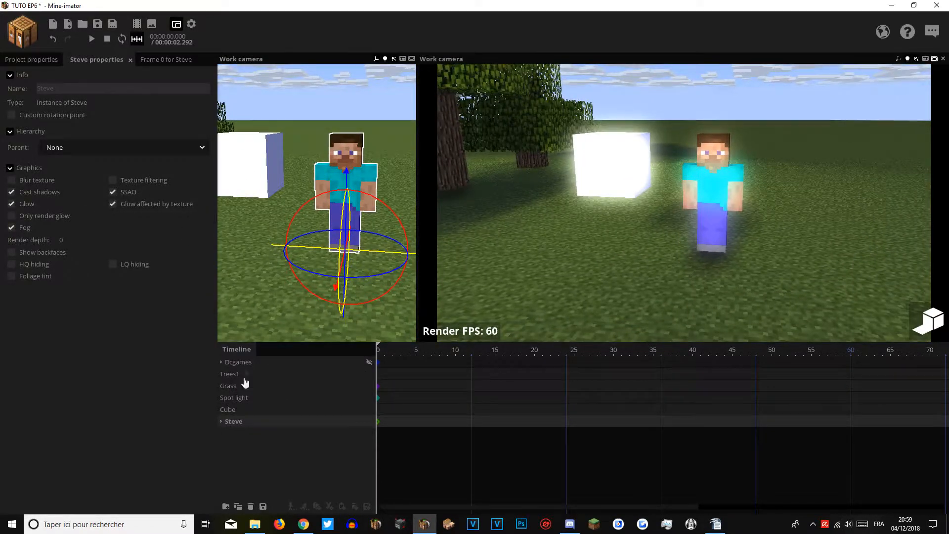
Add a particle creator beside Steve and turn on Glow in its graphics properties.
left_click(22, 32)
left_click(64, 111)
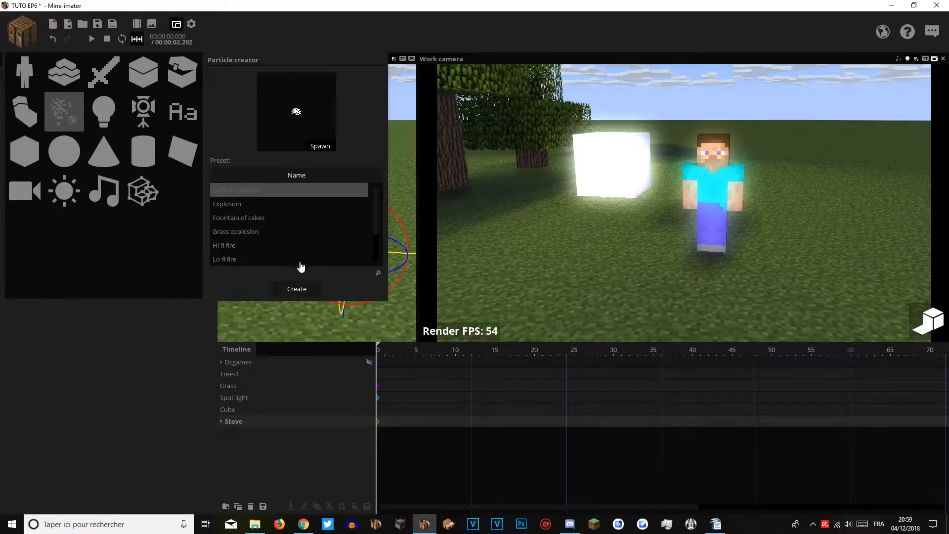
left_click(296, 290)
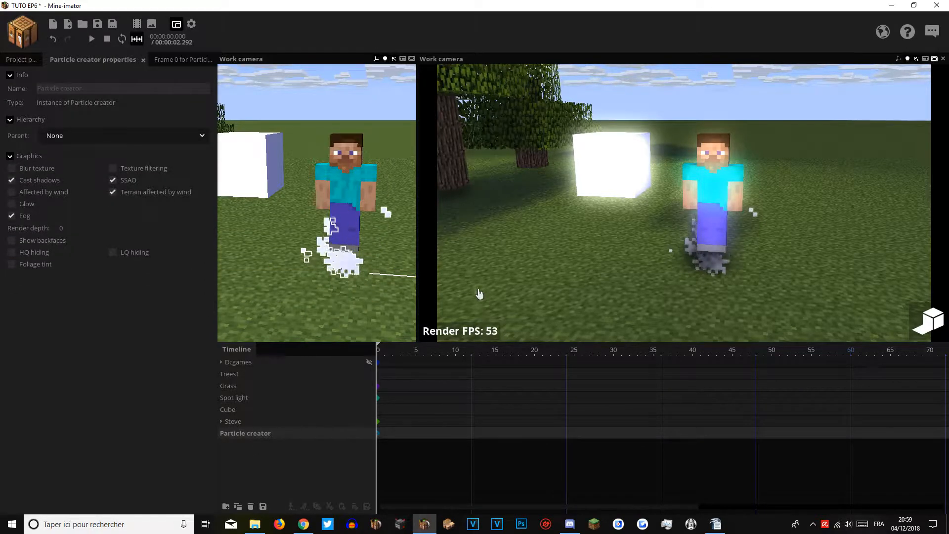
key("w")
right_click_drag(311, 176, 300, 174)
left_click(12, 204)
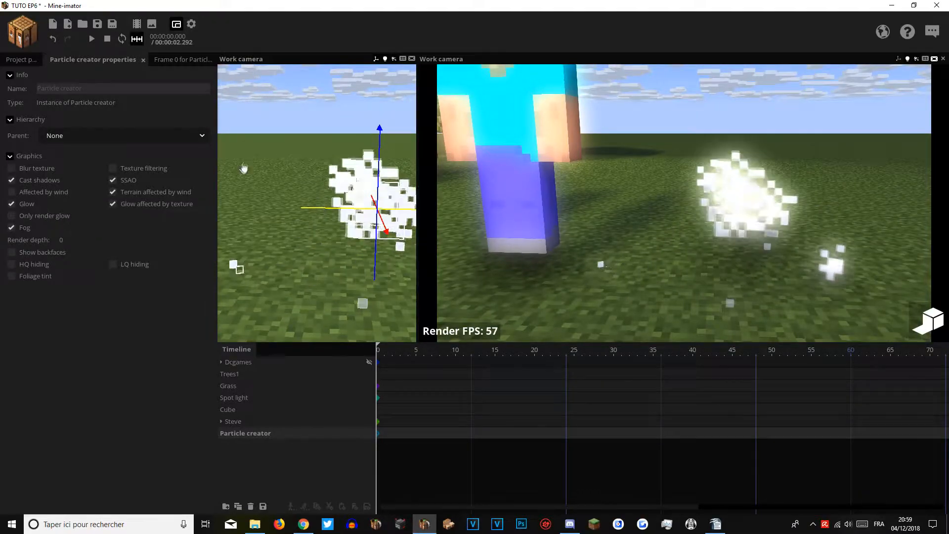
Examine the glow on the cube, Steve and the particles from different distances in the work camera.
right_click_drag(247, 167, 247, 167)
key("s")
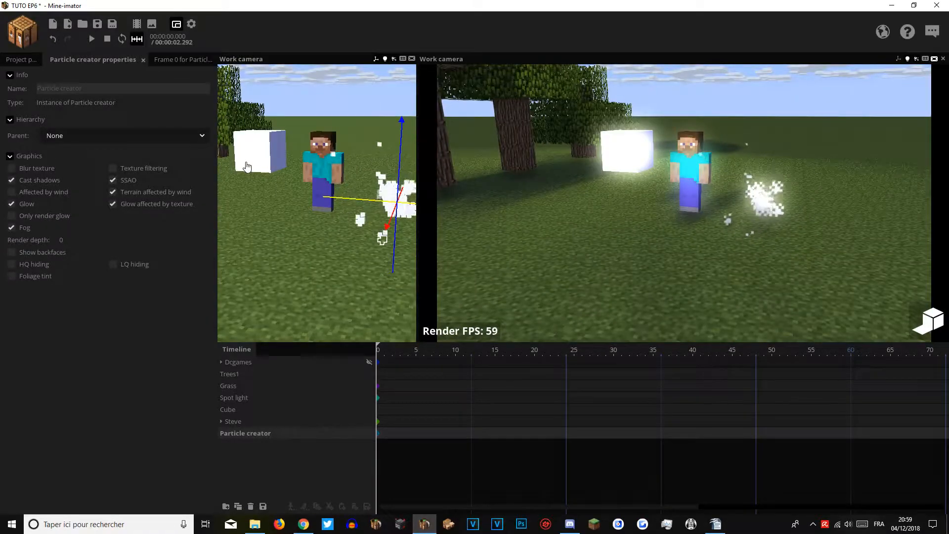
key("w")
right_click_drag(342, 196, 316, 200)
key("s")
key("w")
key("s")
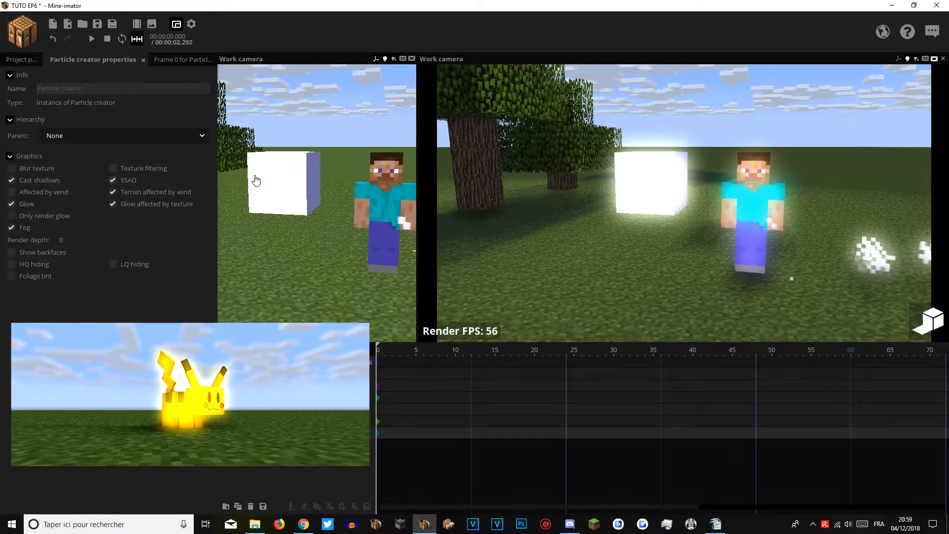
Set the cube's frame 0 mix color to red (FF0000) with a mix percent of 100%.
key("w")
right_click_drag(247, 141, 277, 199)
scroll(301, 197, "down", 2)
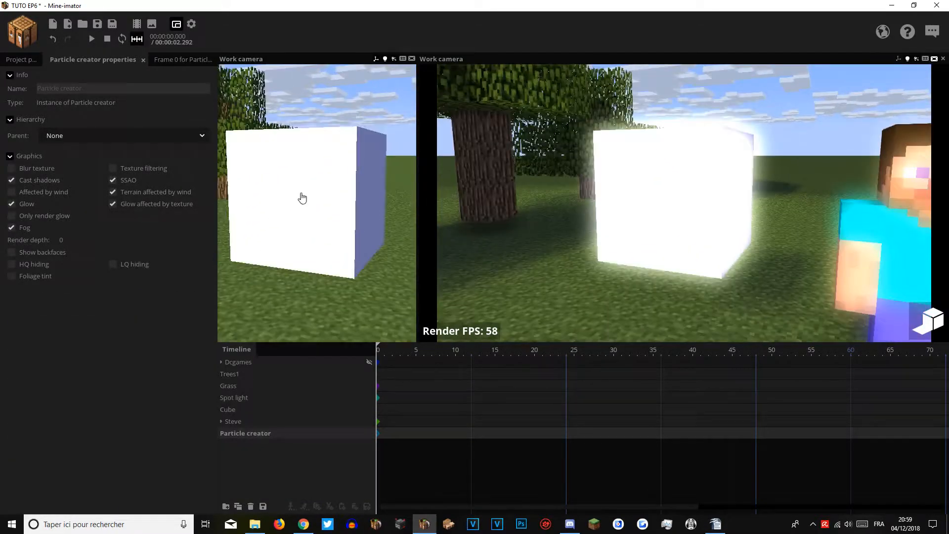
left_click(301, 197)
left_click(167, 61)
left_click(24, 303)
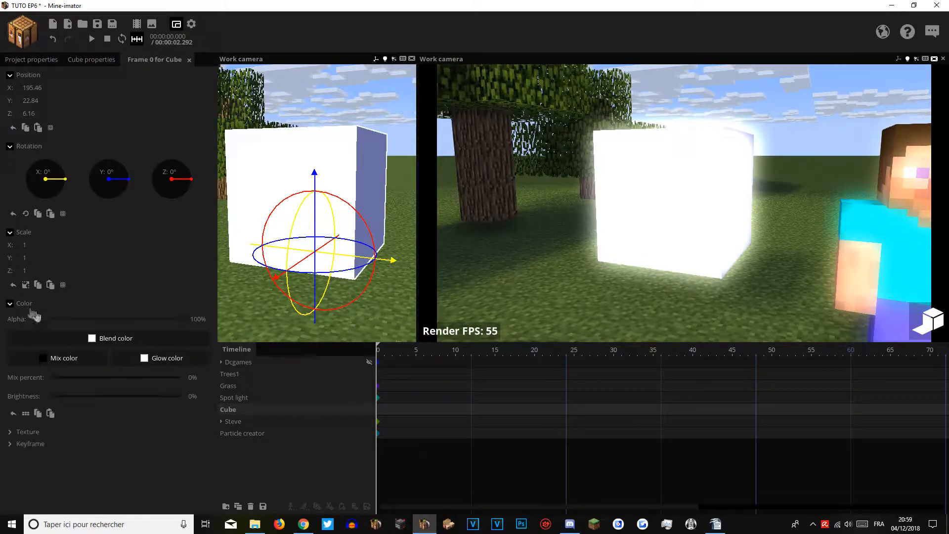
left_click_drag(114, 379, 191, 378)
left_click(83, 359)
left_click_drag(430, 289, 509, 200)
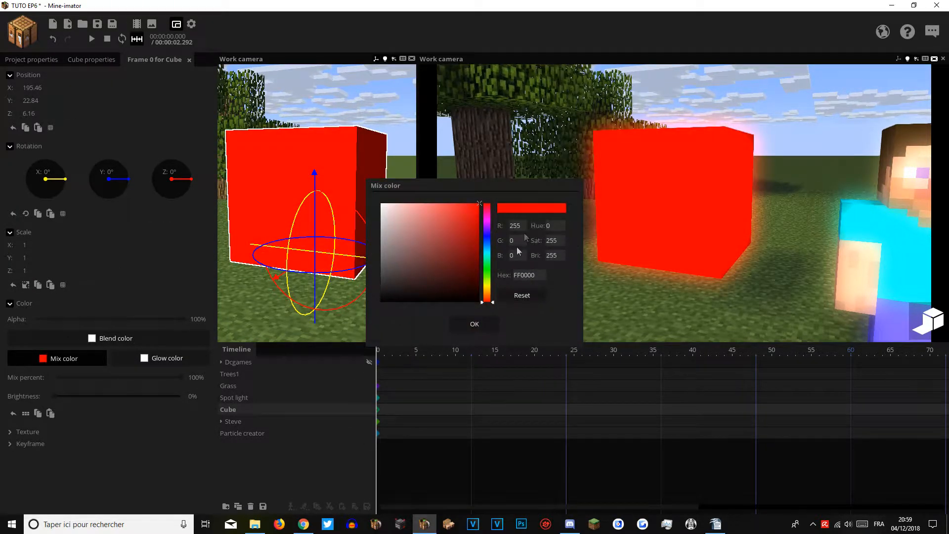
left_click(475, 325)
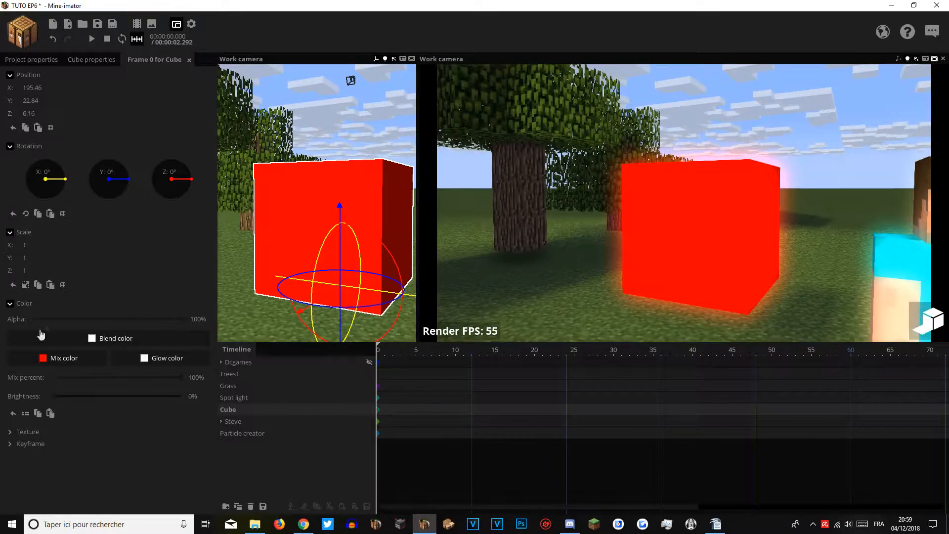
Set the cube's frame 0 glow color to red (FF0000) and save the project.
left_click(181, 363)
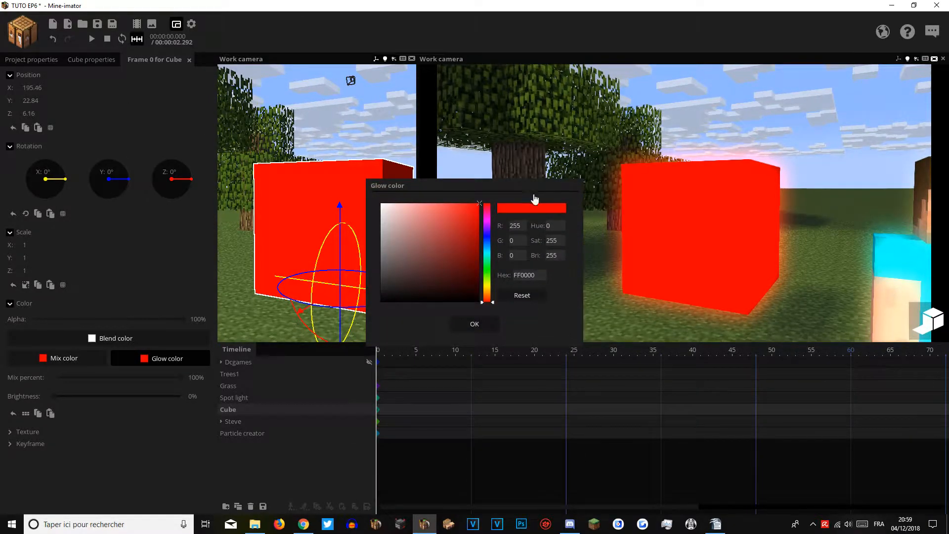
left_click(474, 325)
key("ctrl+s")
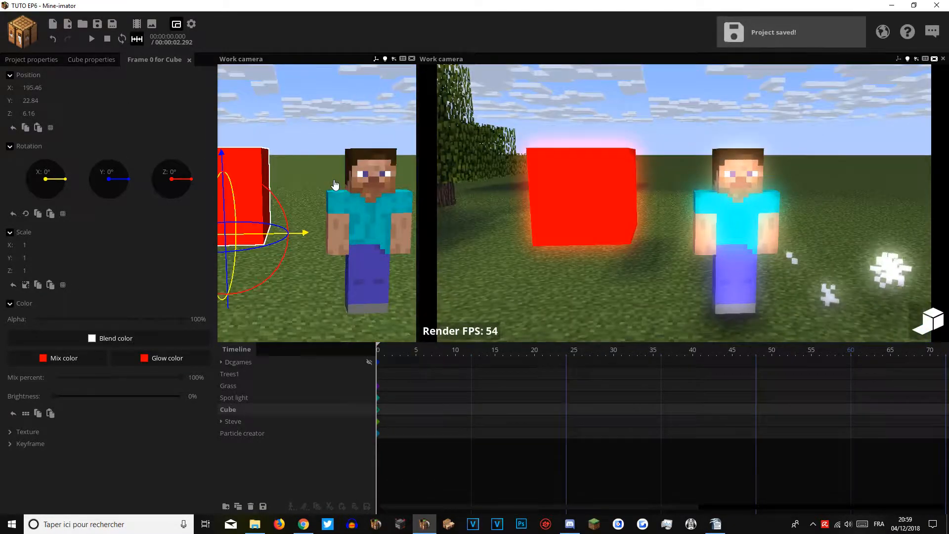
Turn on Only render glow in the cube's graphics properties and look at the cube up close.
left_click(91, 59)
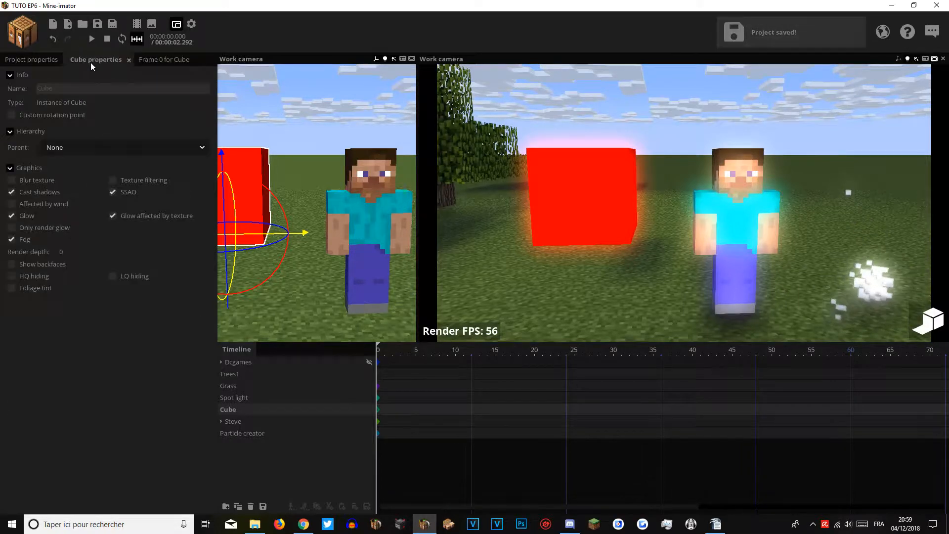
left_click(11, 227)
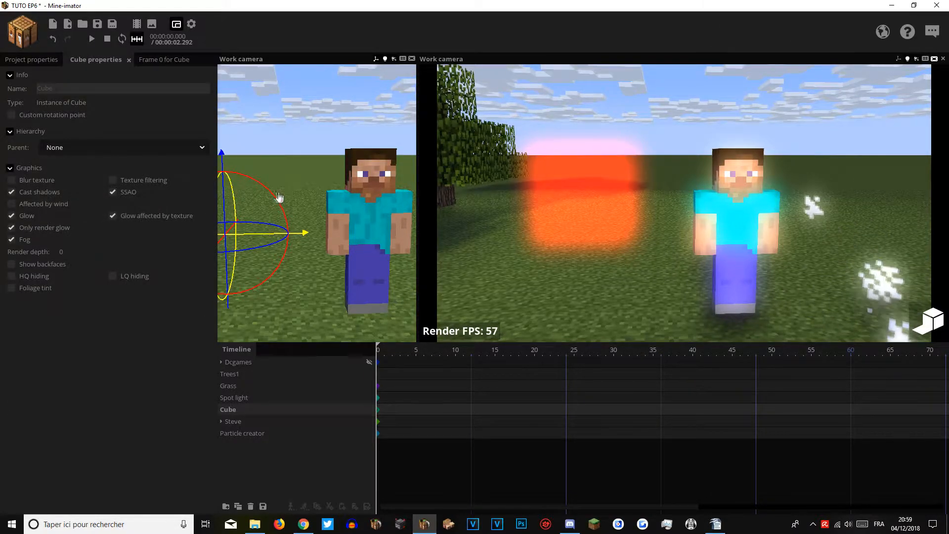
right_click_drag(684, 204, 677, 233)
right_click_drag(292, 188, 290, 188)
Rotate the background's time of day to night in the project properties to view the glows in darkness.
left_click(32, 60)
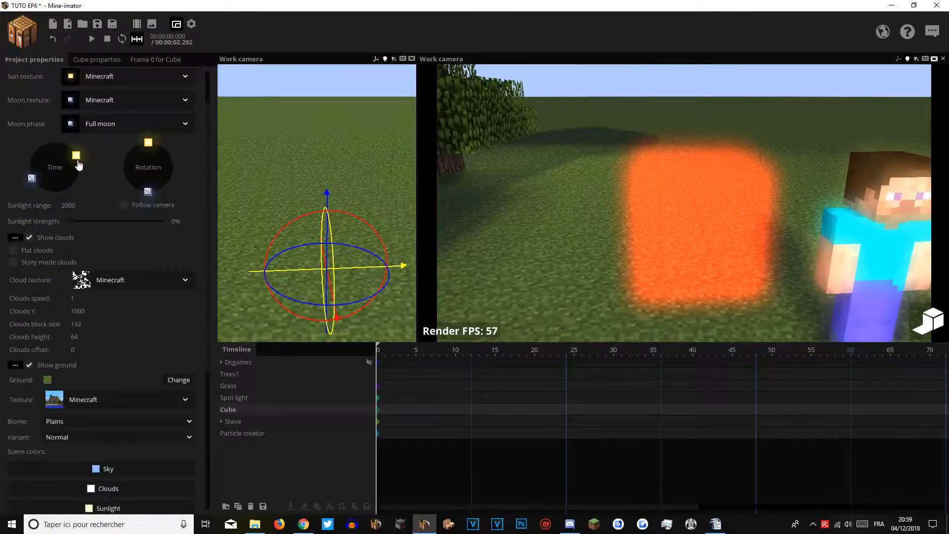
left_click_drag(77, 156, 88, 194)
right_click_drag(241, 133, 226, 156)
Turn on Only render glow in Steve's graphics properties and inspect him against the night sky.
left_click(243, 422)
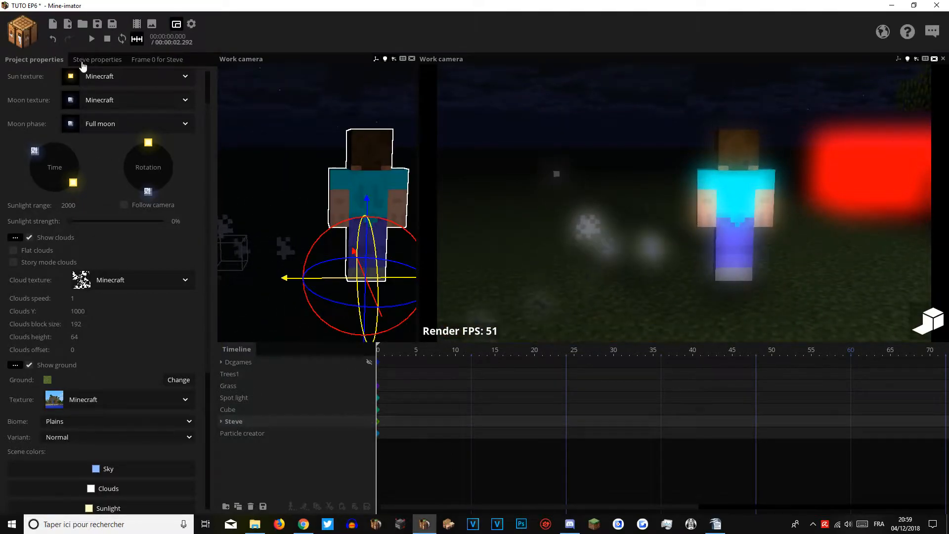
left_click(26, 217)
right_click_drag(257, 198, 306, 197)
left_click_drag(243, 182, 243, 182)
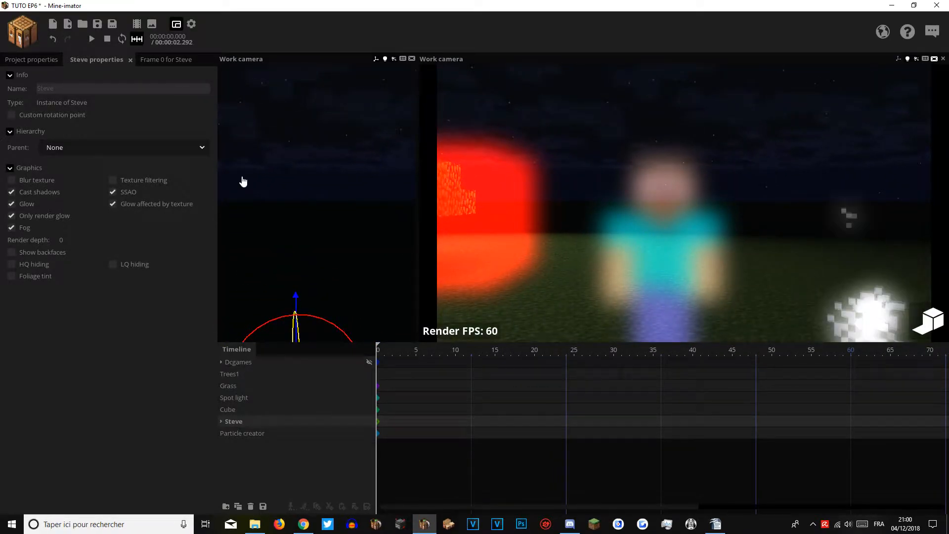
right_click_drag(360, 219, 360, 219)
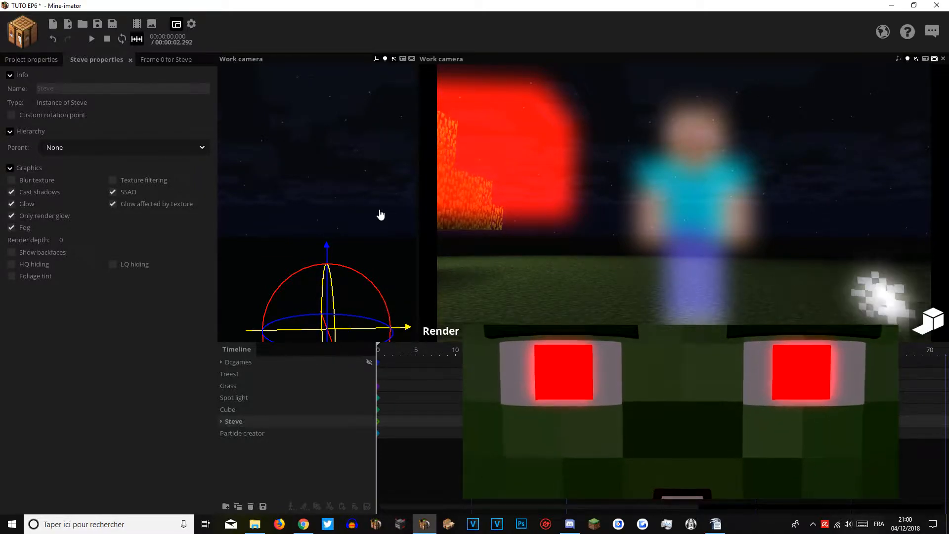
right_click_drag(373, 186, 373, 187)
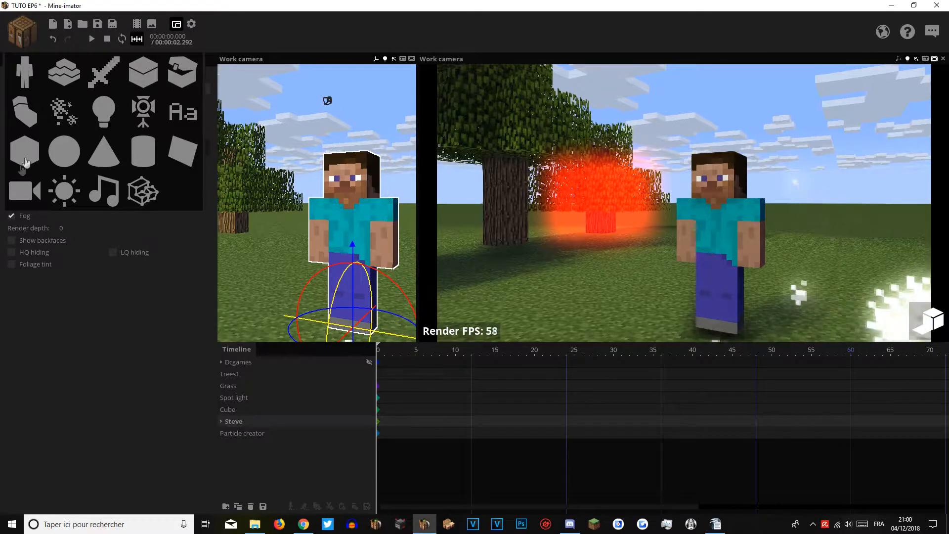
Add a camera looking at Steve, with the work camera view widened, and save the project.
left_click_drag(26, 196, 297, 139)
right_click_drag(642, 207, 643, 208)
right_click_drag(740, 152, 739, 151)
left_click_drag(306, 178, 543, 203)
right_click_drag(226, 198, 225, 197)
key("ctrl+s")
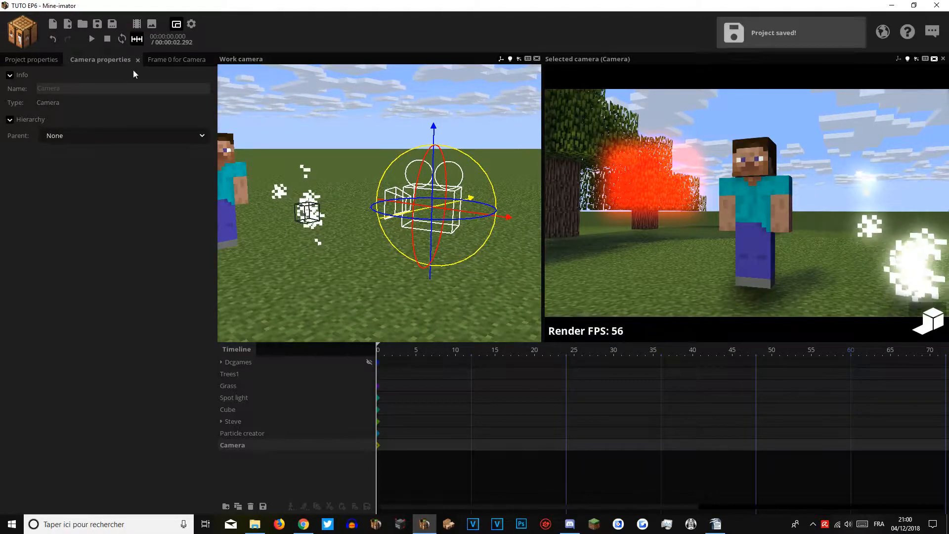
Aim the camera at Steve in frame 0 from about X 234, Y 26.4, Z 63, and save the project.
left_click(171, 60)
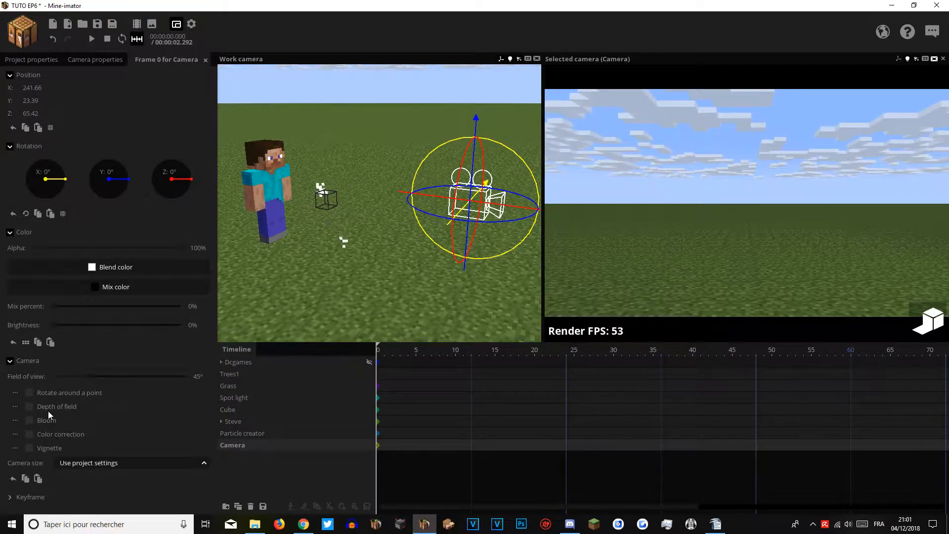
left_click_drag(747, 222, 748, 222)
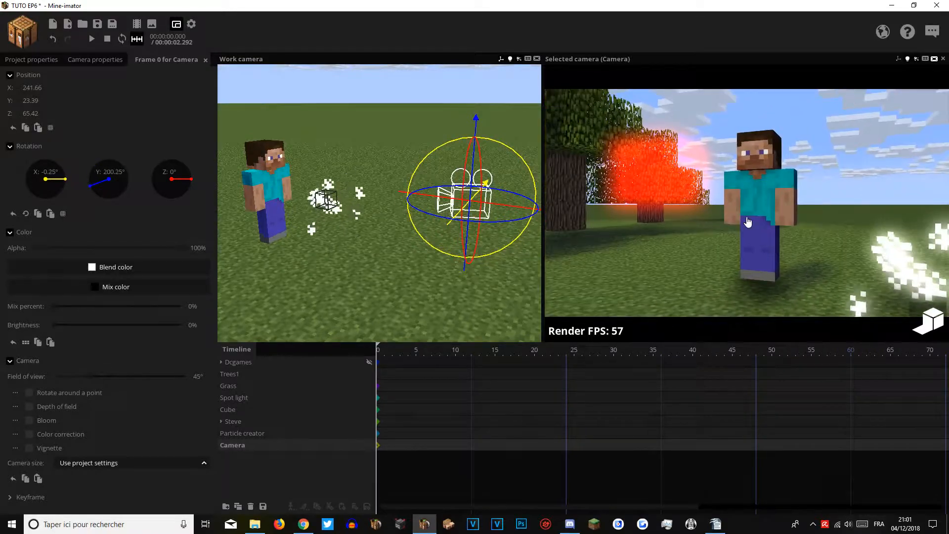
key("w")
right_click_drag(755, 221, 755, 221)
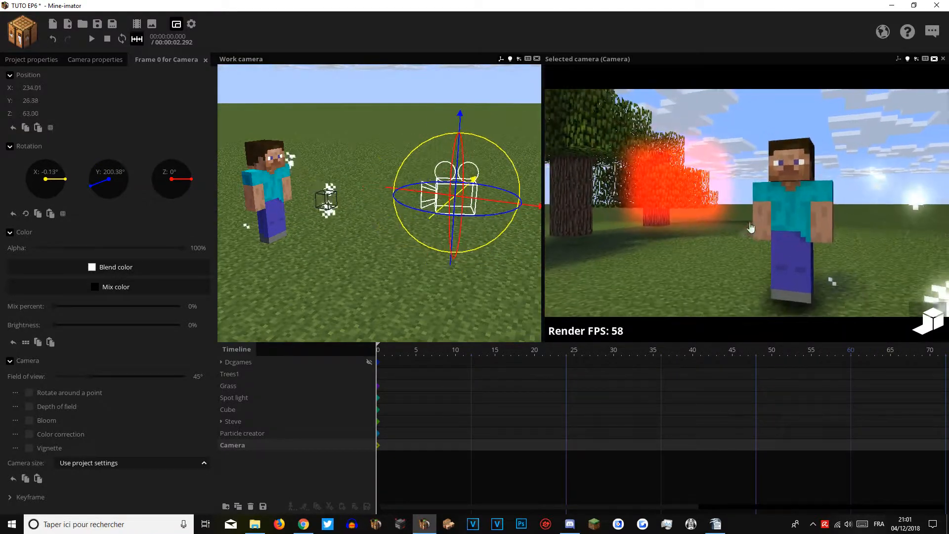
key("ctrl+s")
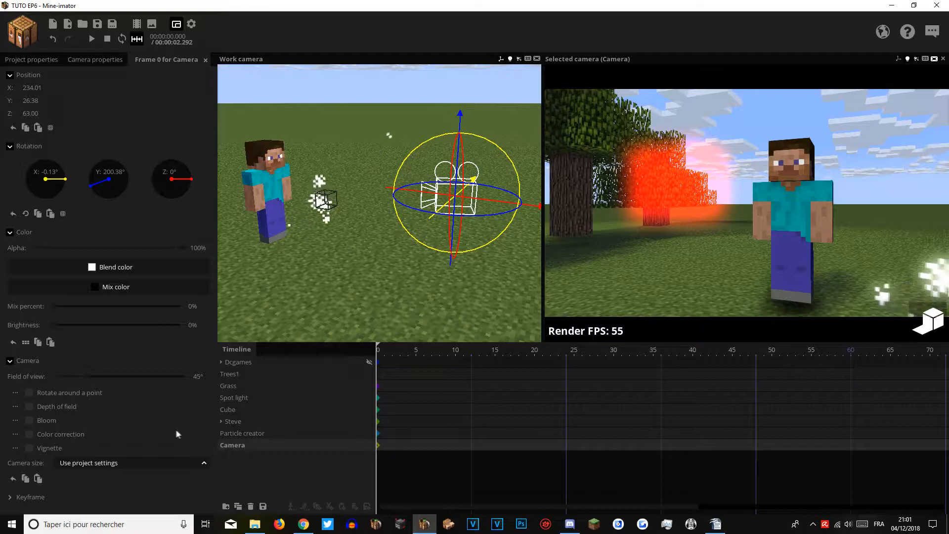
Enable depth of field for the camera in frame 0 and set its focus to Foreground.
left_click(42, 409)
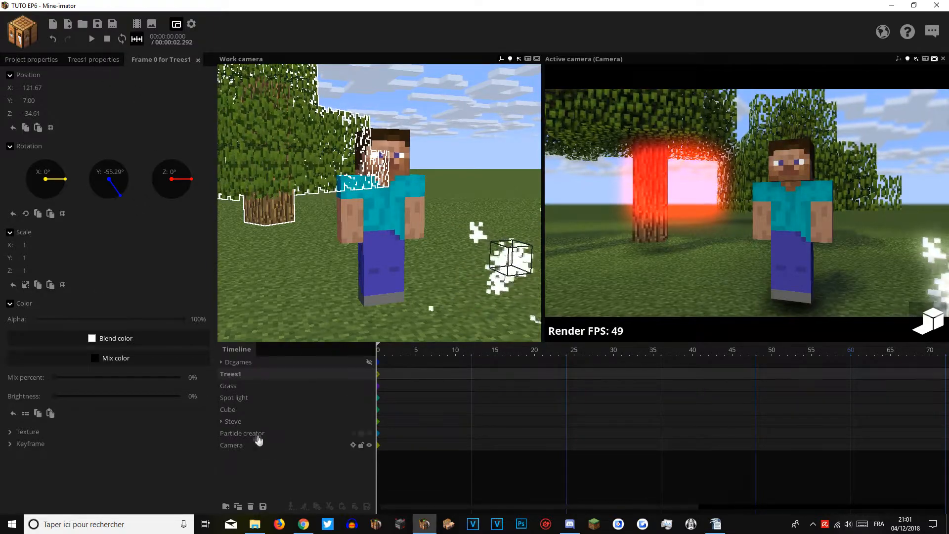
left_click(233, 445)
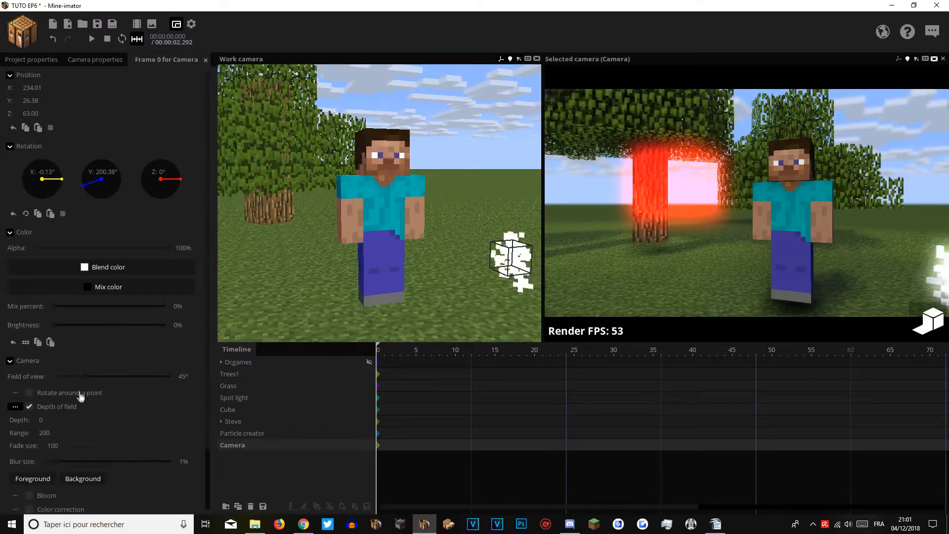
scroll(179, 438, "down", 2)
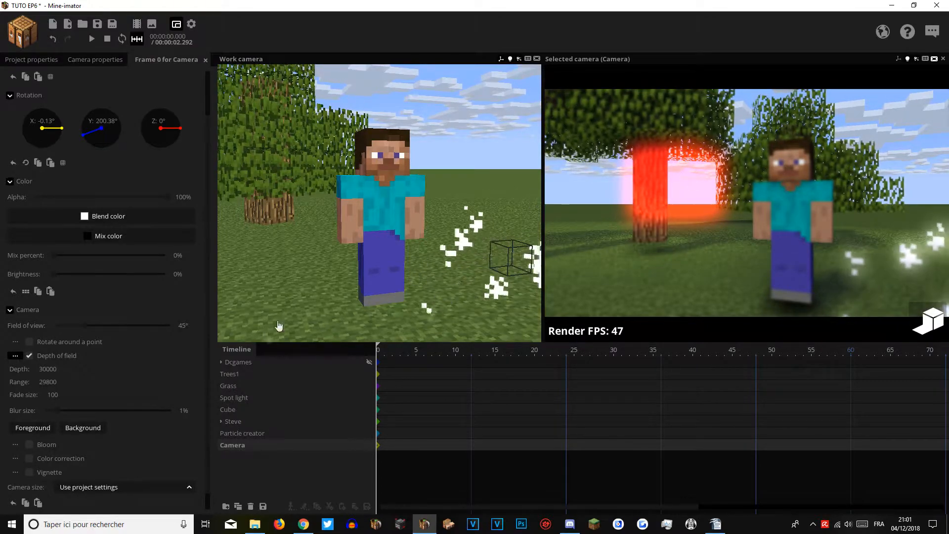
left_click(33, 428)
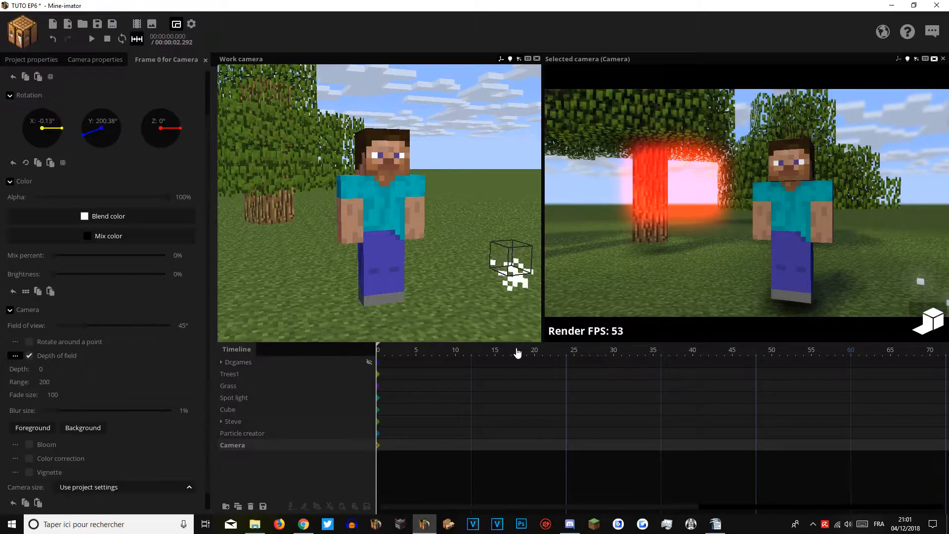
Enlarge the selected camera's view and narrow the depth of field range to about 13.
left_click_drag(519, 342, 524, 416)
left_click_drag(543, 323, 398, 312)
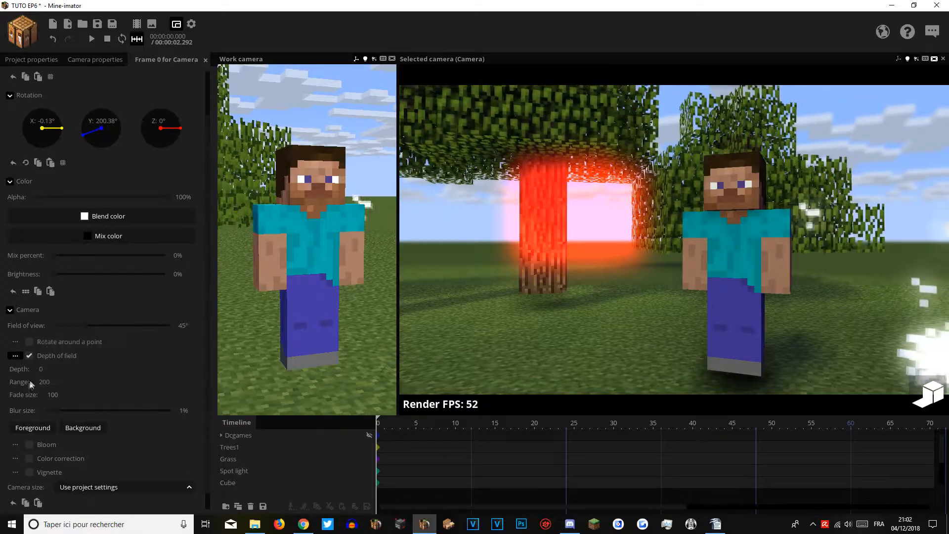
left_click_drag(23, 381, 21, 381)
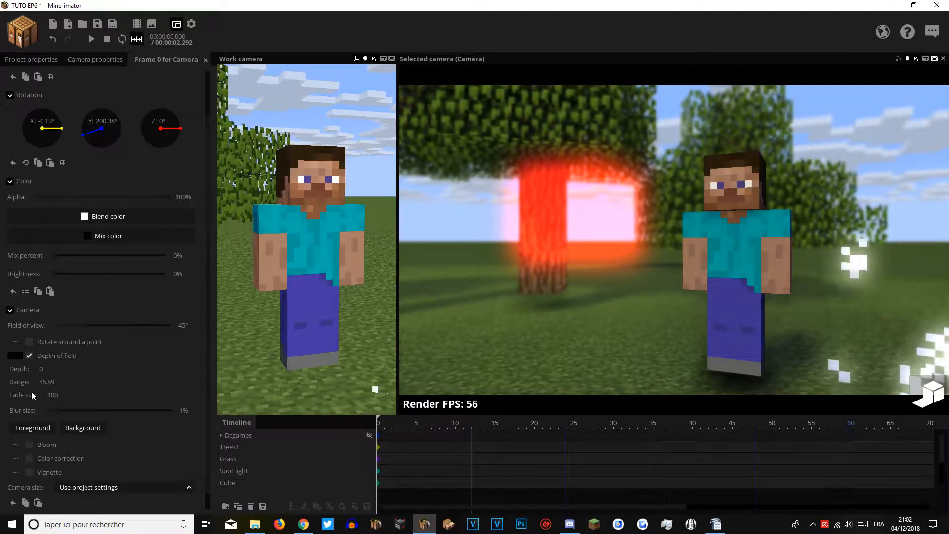
left_click_drag(30, 382, 105, 384)
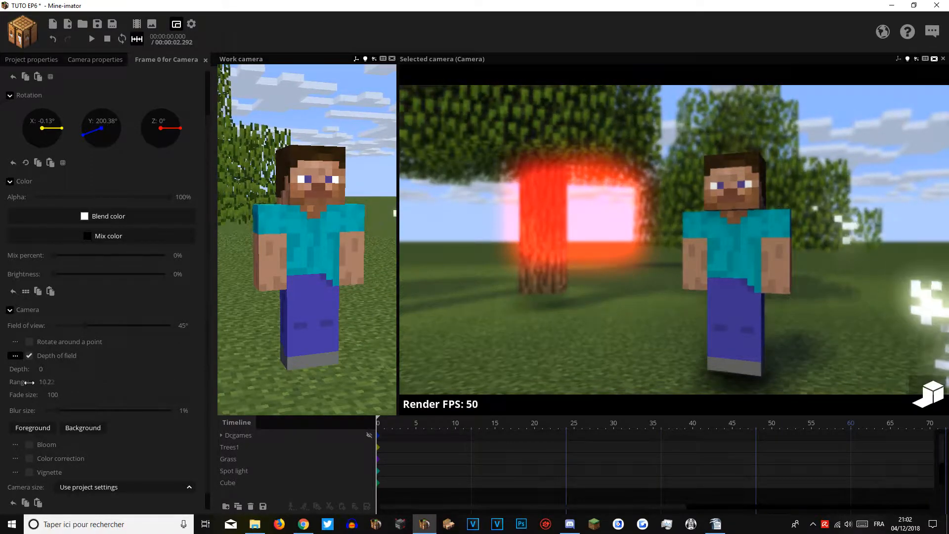
left_click_drag(40, 382, 260, 378)
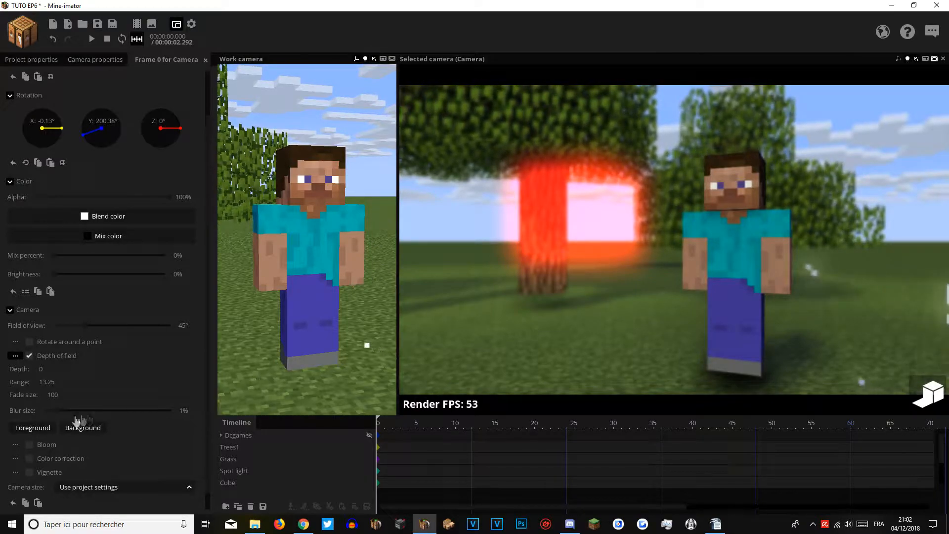
Vary the depth of field's blur size and range, and raise its depth to about 620 before resetting the depth to 0.
mouse_move(60, 411)
left_mouse_down()
mouse_move(152, 402)
mouse_move(184, 412)
mouse_move(43, 426)
mouse_move(61, 425)
mouse_move(46, 409)
mouse_move(87, 395)
mouse_move(76, 396)
mouse_move(118, 426)
mouse_move(58, 392)
left_mouse_up()
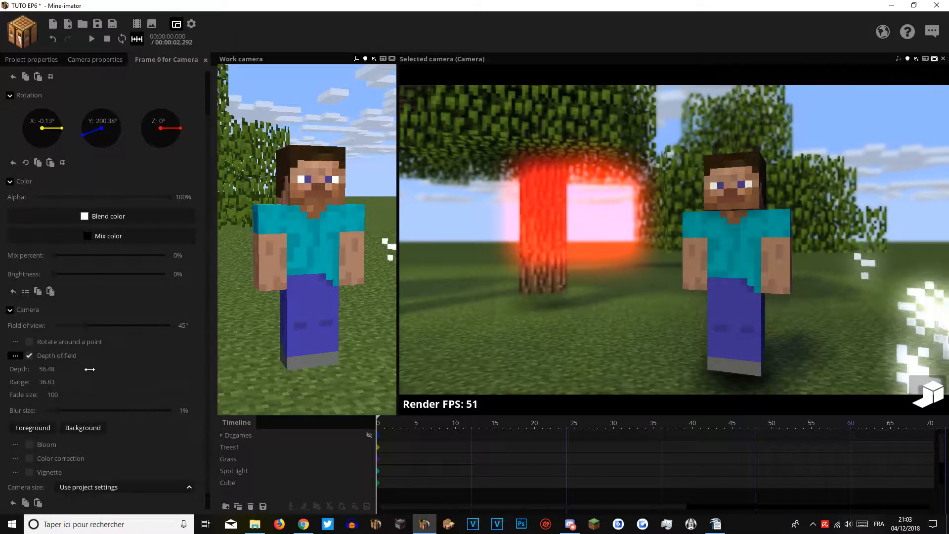
left_click_drag(89, 369, 161, 369)
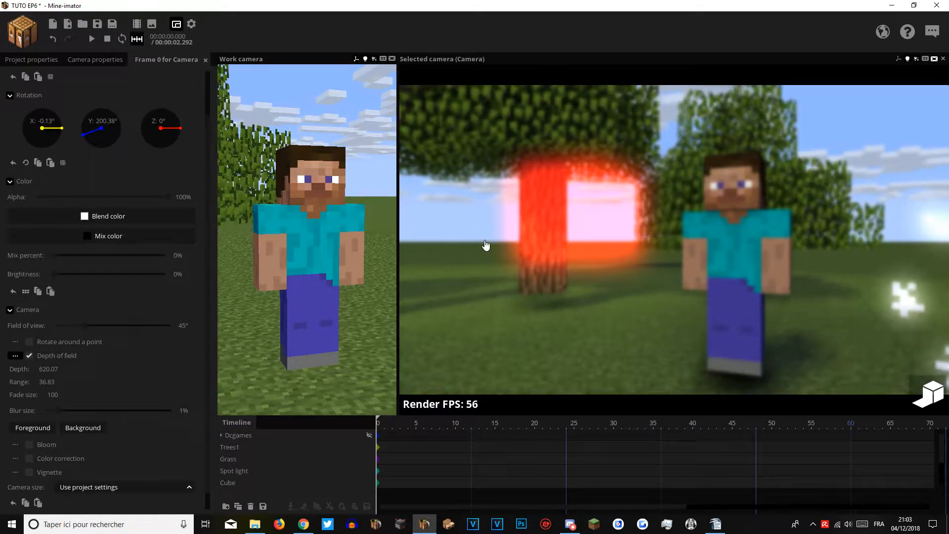
right_click(57, 373)
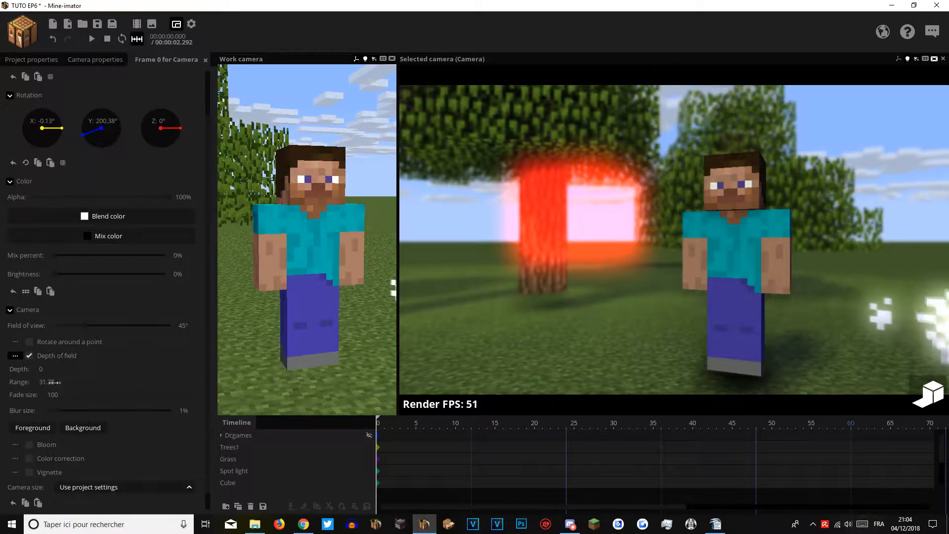
left_click_drag(61, 420, 128, 403)
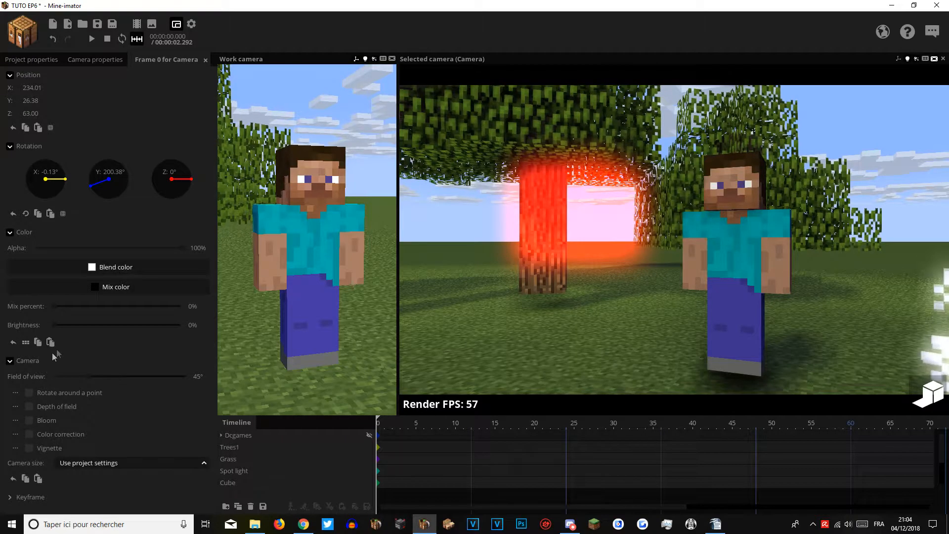
Enable bloom on the camera with threshold 54%, radius 222% and intensity 112%.
left_click(30, 420)
scroll(206, 370, "down", 3)
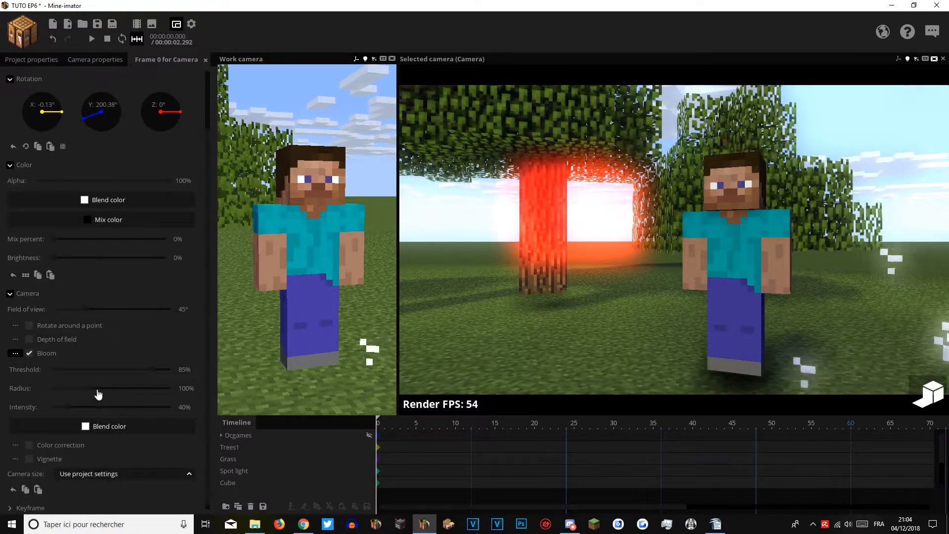
left_click_drag(78, 407, 43, 374)
left_click_drag(103, 379, 44, 390)
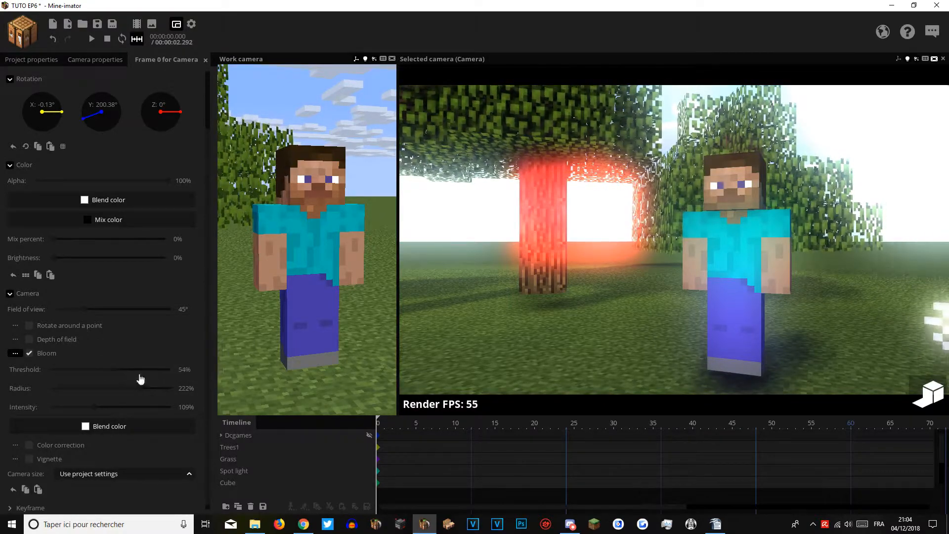
left_click_drag(95, 408, 191, 413)
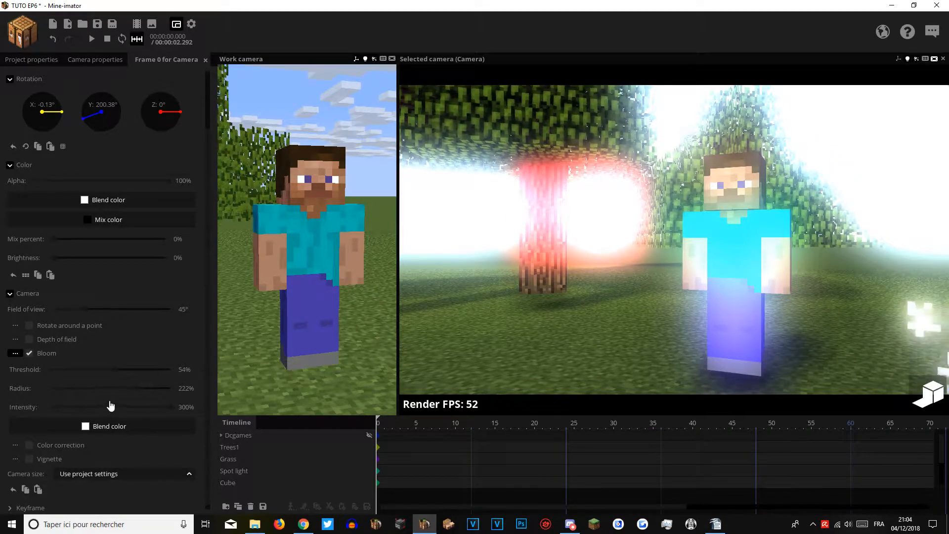
left_click_drag(111, 406, 97, 406)
Set the bloom's blend color to bright green, 00FF18.
left_click(85, 426)
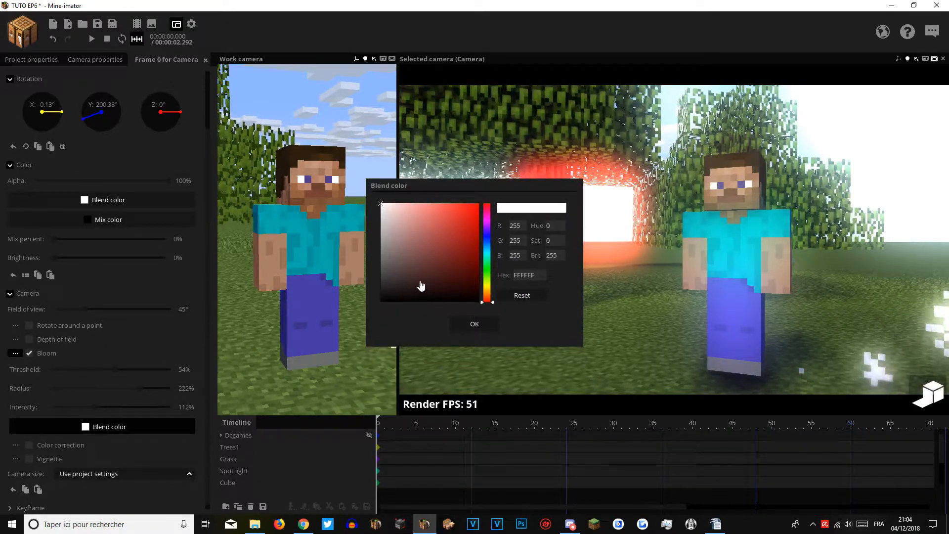
left_click_drag(422, 272, 330, 330)
left_click(488, 268)
left_click_drag(452, 243, 645, 121)
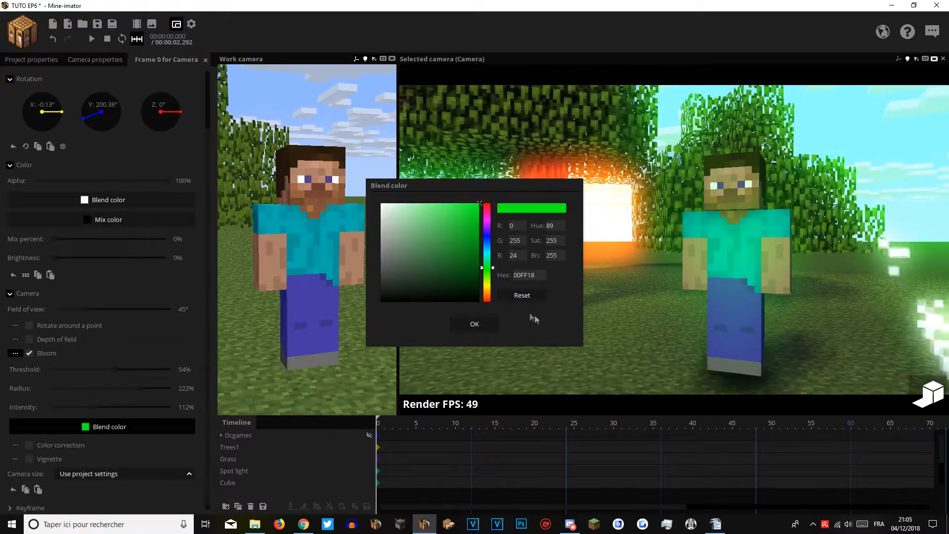
left_click(473, 325)
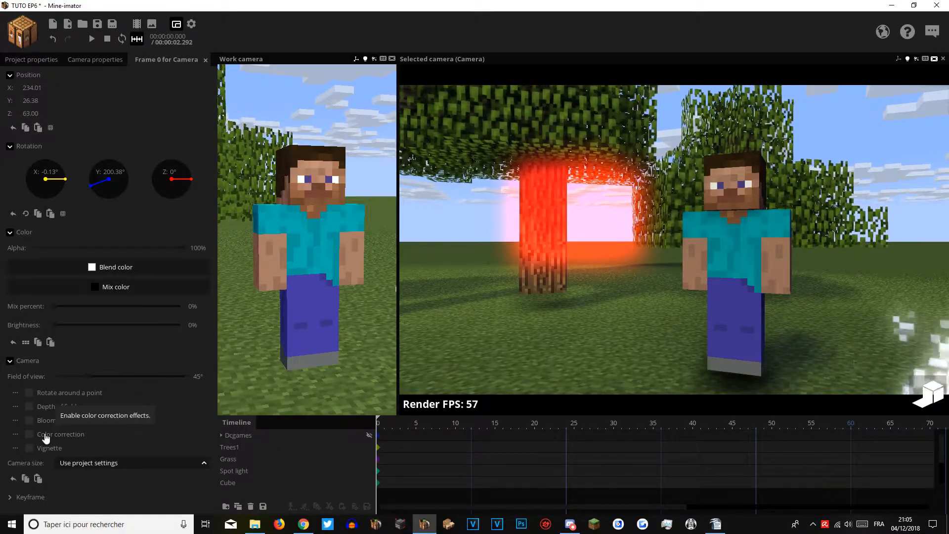
Try color correction on the camera with contrast 18%, brightness -8% and saturation 100%, and turn the effect off.
left_click(36, 438)
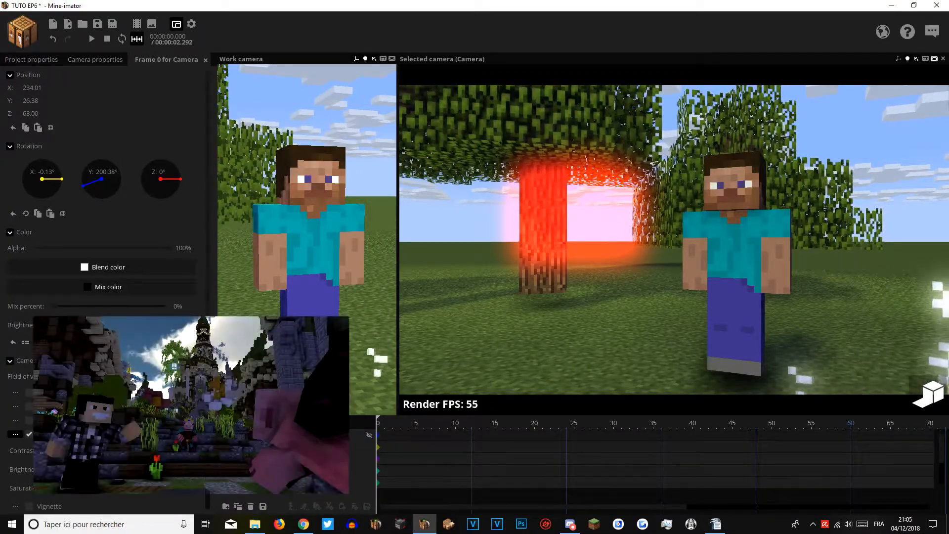
scroll(50, 435, "down", 2)
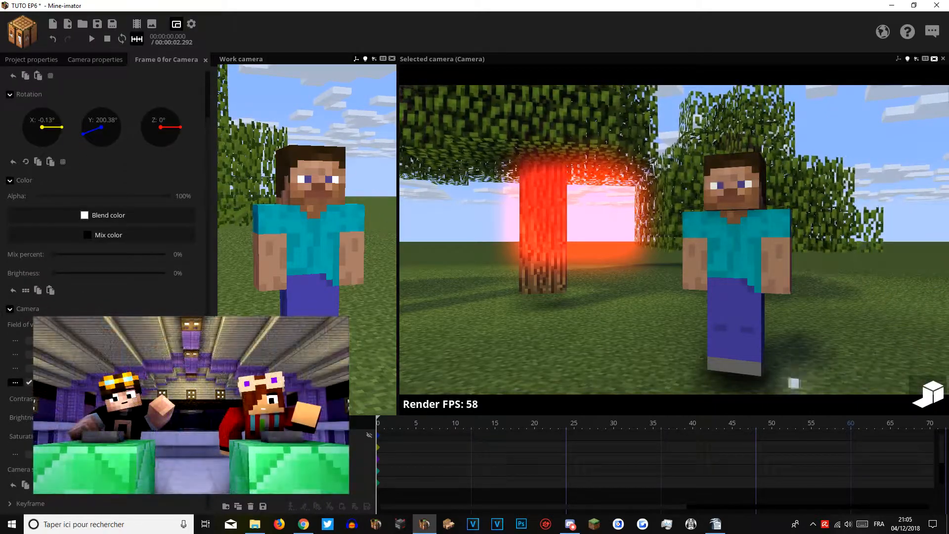
left_click_drag(60, 398, 95, 437)
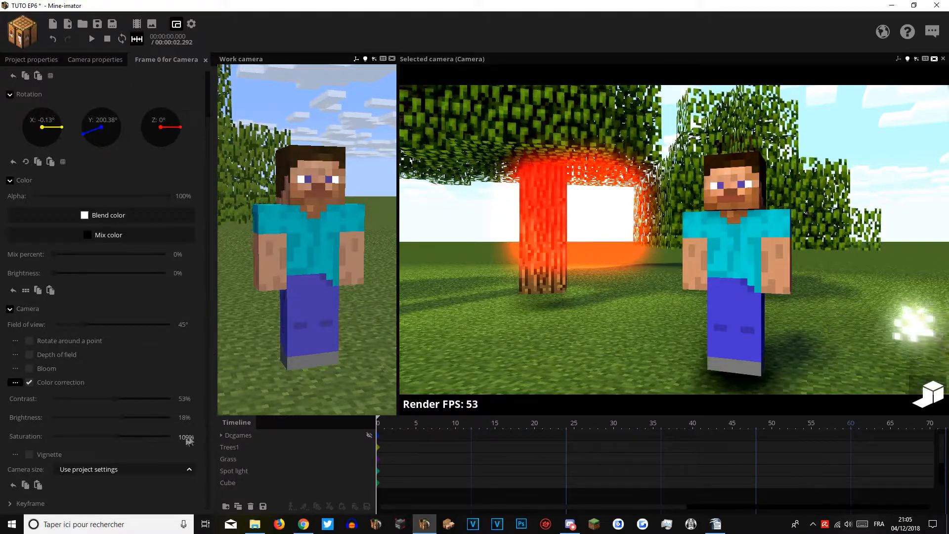
left_click_drag(190, 440, 178, 439)
type("100")
left_click_drag(121, 420, 150, 406)
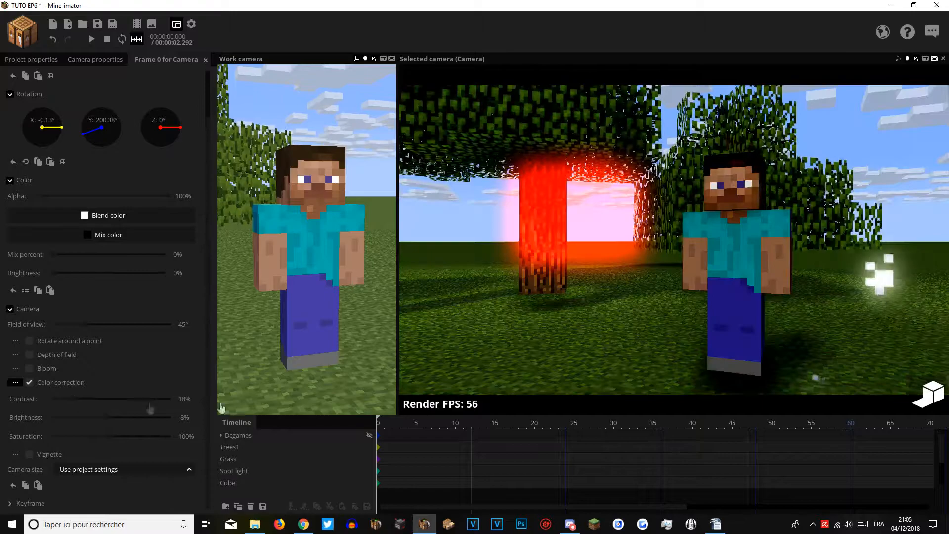
left_click(29, 382)
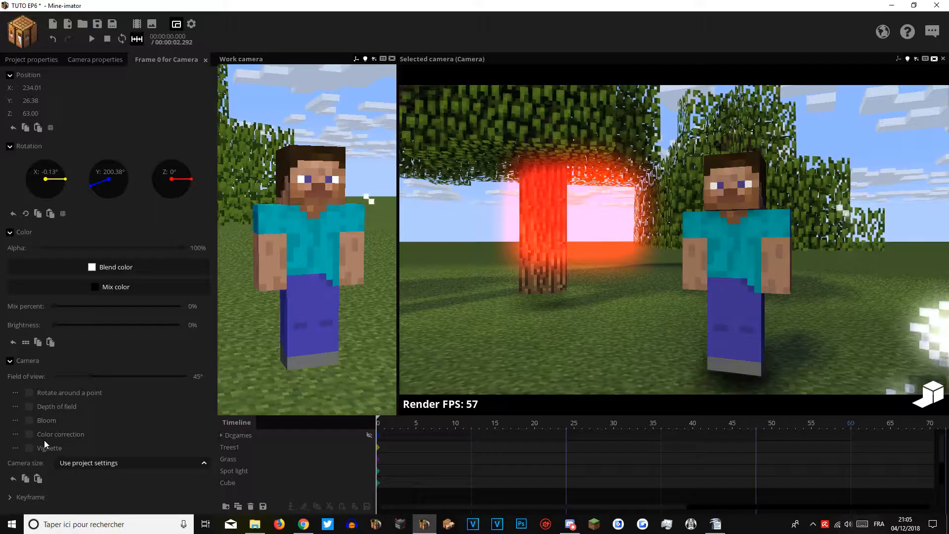
Enable the camera's vignette and set radius 51%, softness 100% and strength 0%.
left_click(40, 451)
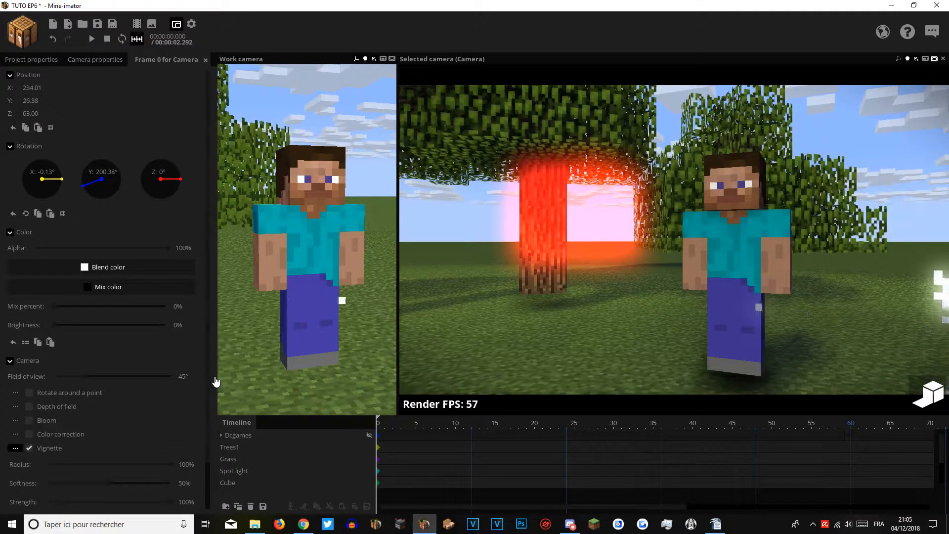
scroll(123, 435, "down", 2)
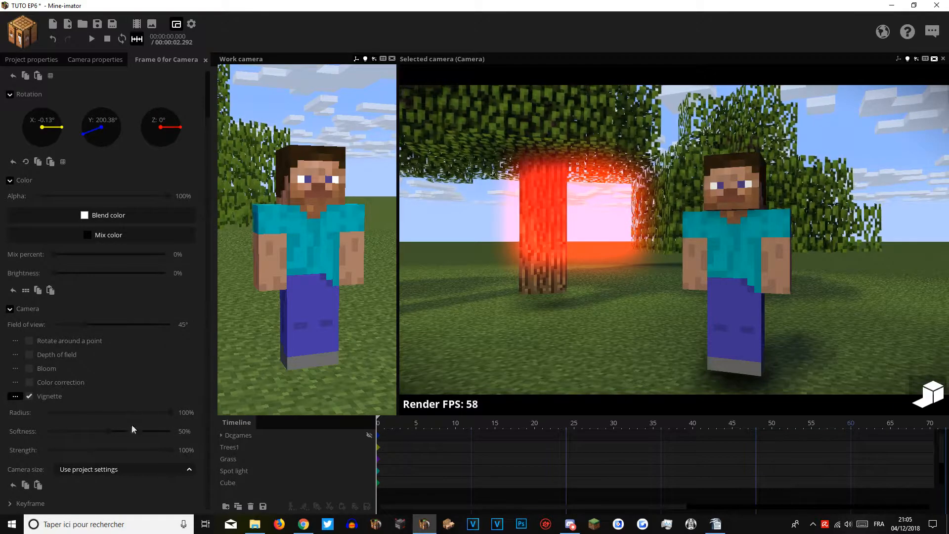
left_click_drag(117, 434, 259, 453)
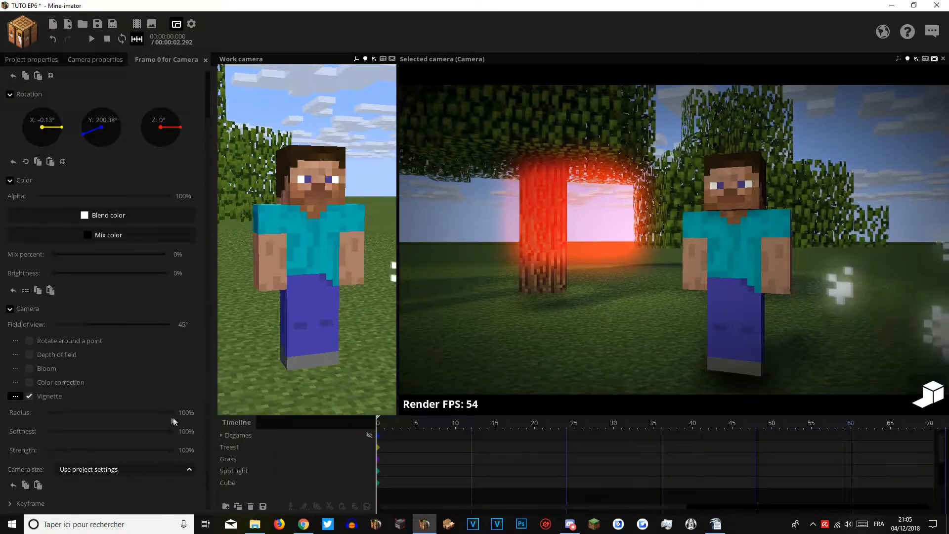
left_click_drag(171, 416, 122, 420)
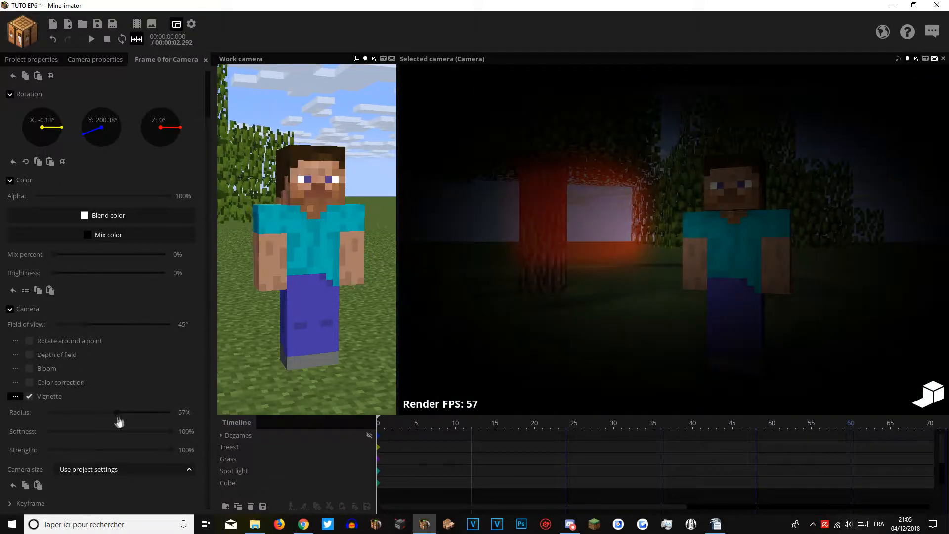
left_click_drag(93, 418, 29, 435)
left_click_drag(87, 427, 216, 426)
left_click_drag(78, 453, 202, 459)
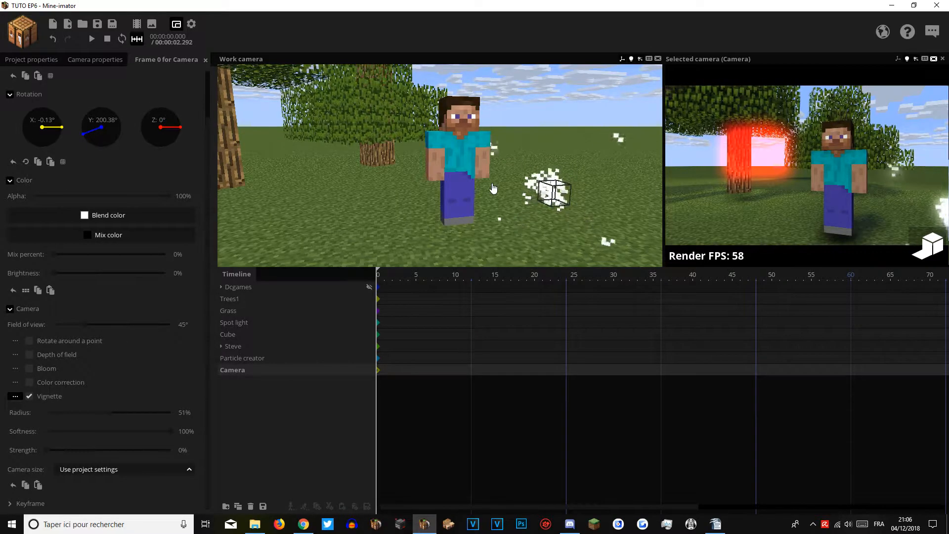
Look through the workbench's character skins, items and blocks.
left_click(41, 33)
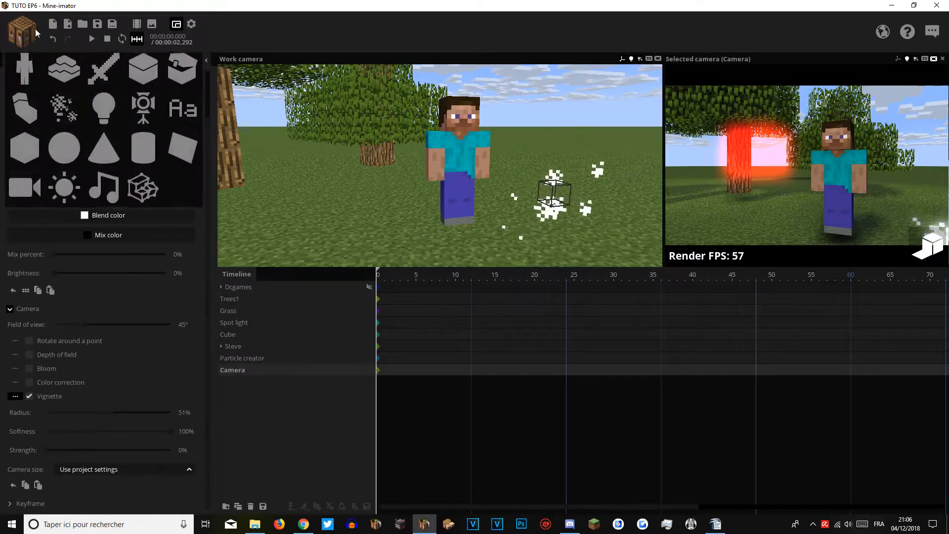
left_click(281, 307)
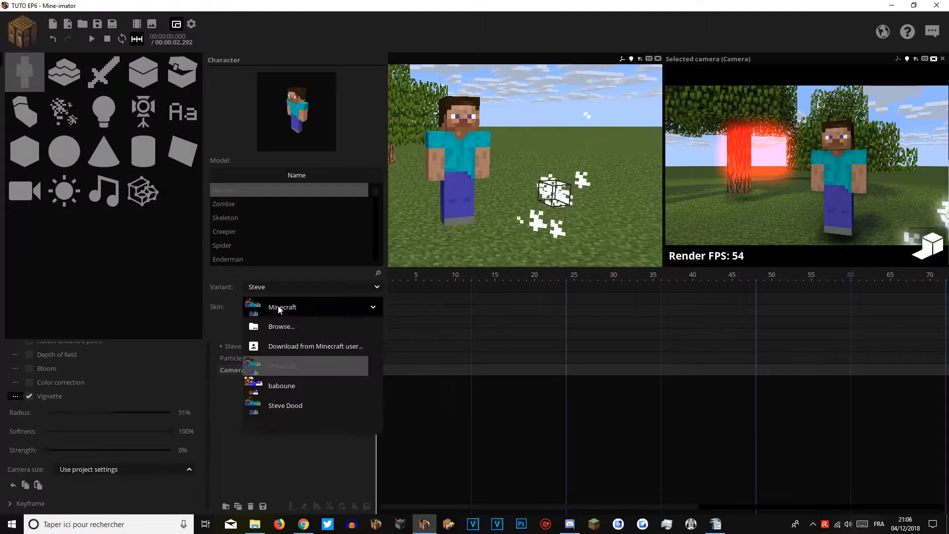
left_click(104, 72)
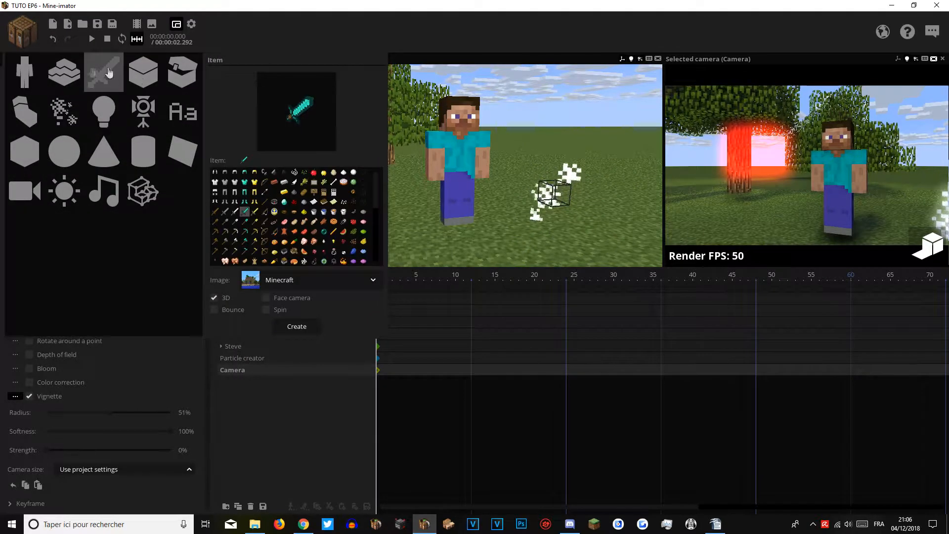
left_click(28, 74)
left_click(134, 81)
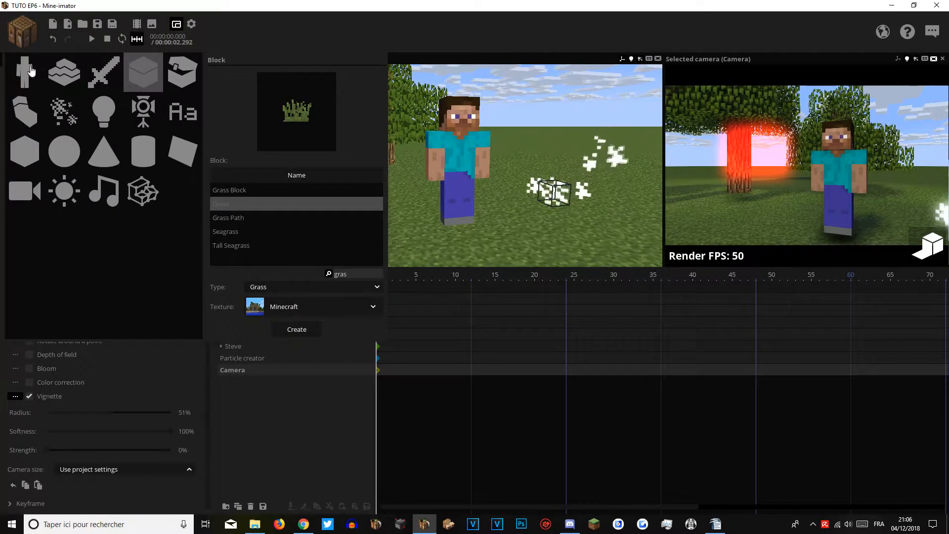
Preview the aquatic character models from tropical fish to turtle, revisit the items and blocks, and close the workbench.
left_click(28, 72)
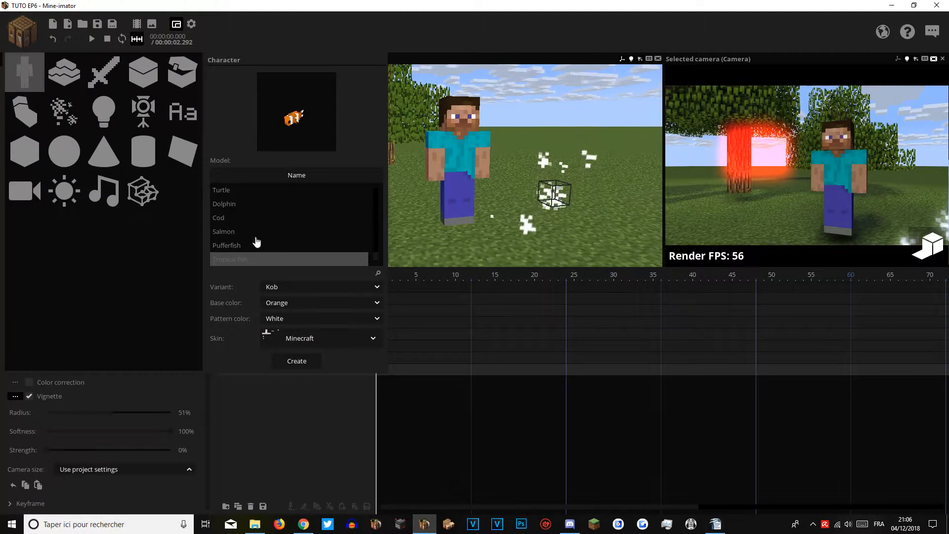
left_click(233, 231)
left_click(233, 204)
left_click(232, 190)
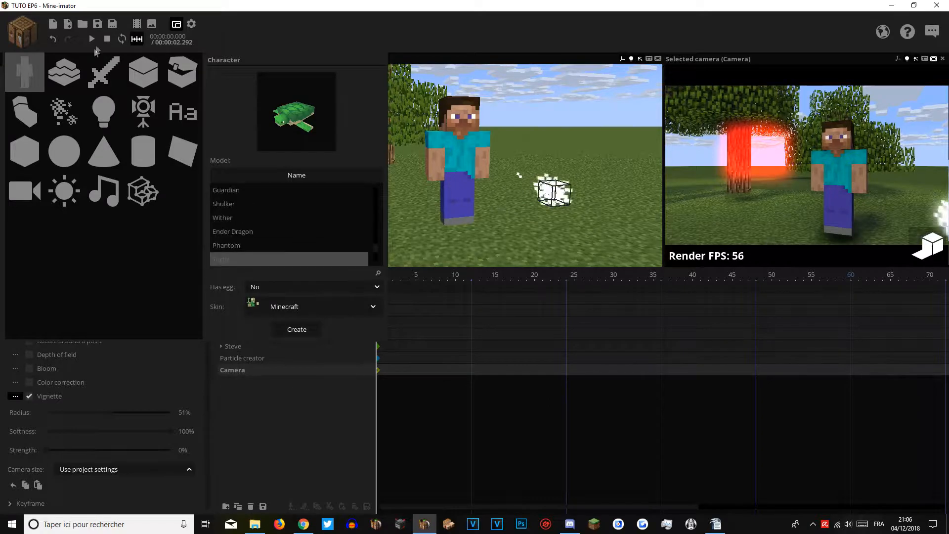
left_click(103, 72)
left_click(143, 72)
left_click(479, 156)
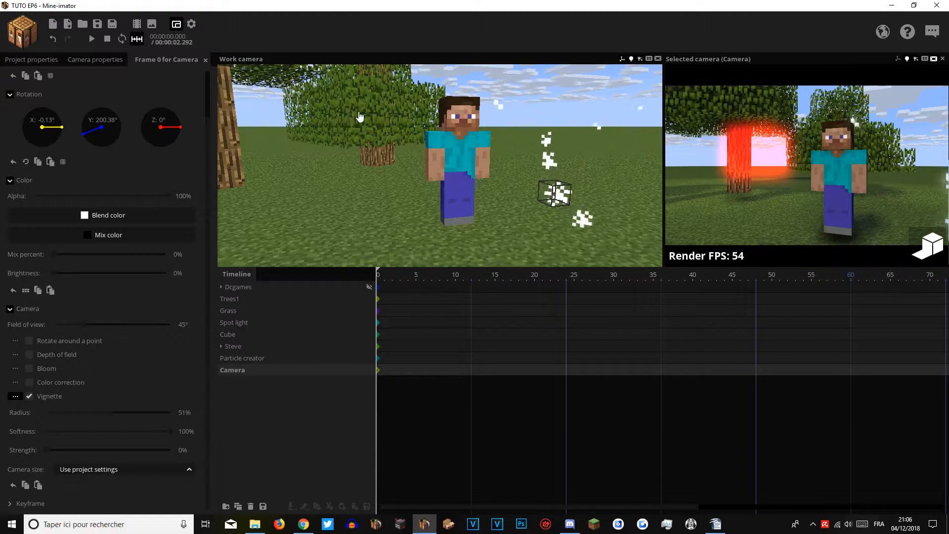
Preview the Sheep character model from the workbench with its wool color set to Lime.
left_click(22, 36)
left_click(101, 74)
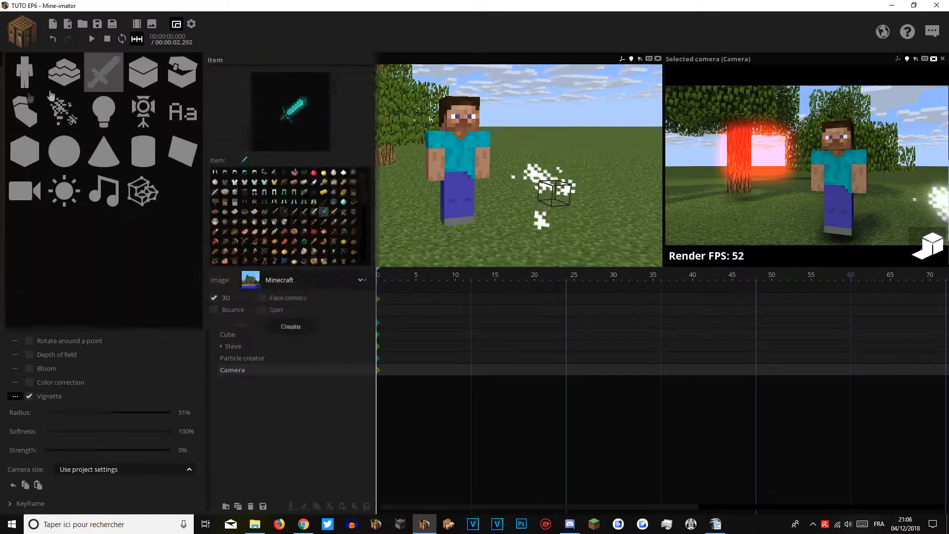
left_click(28, 75)
type("shee")
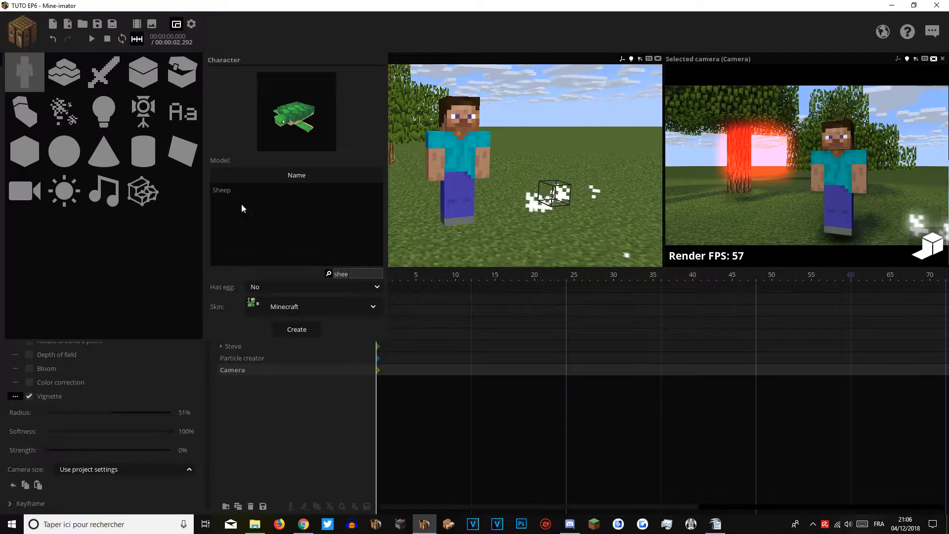
left_click(243, 190)
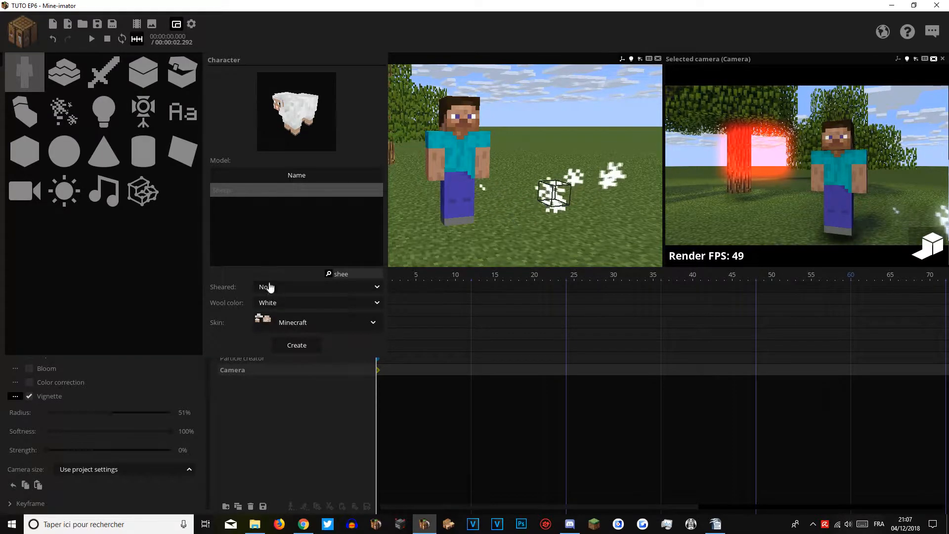
left_click(272, 303)
left_click(288, 352)
left_click(278, 304)
left_click(293, 375)
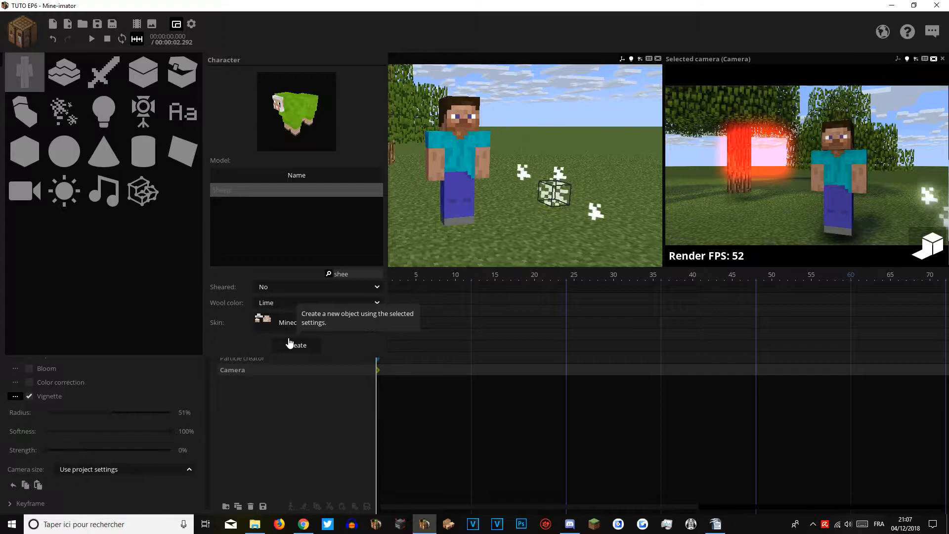
Find the Horse character model and preview its variants, ending on Creamy.
type("horse")
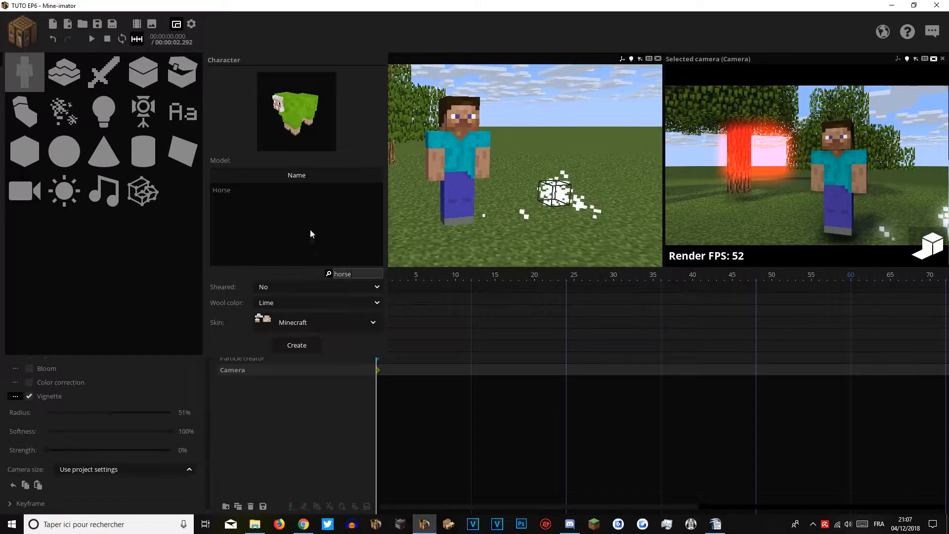
left_click(236, 192)
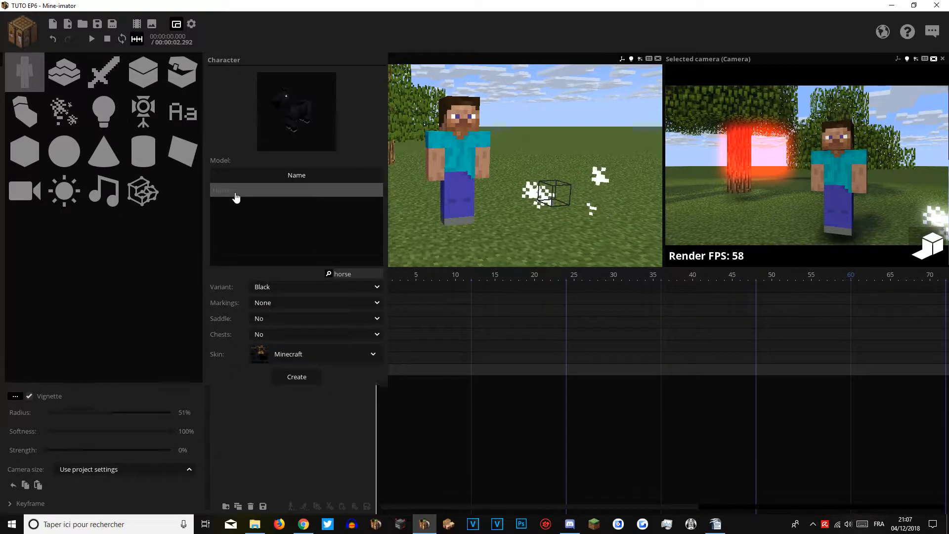
left_click(268, 286)
left_click(275, 324)
left_click(272, 287)
left_click(269, 334)
Try the White markings on the horse preview and set the markings to White dots.
left_click(270, 304)
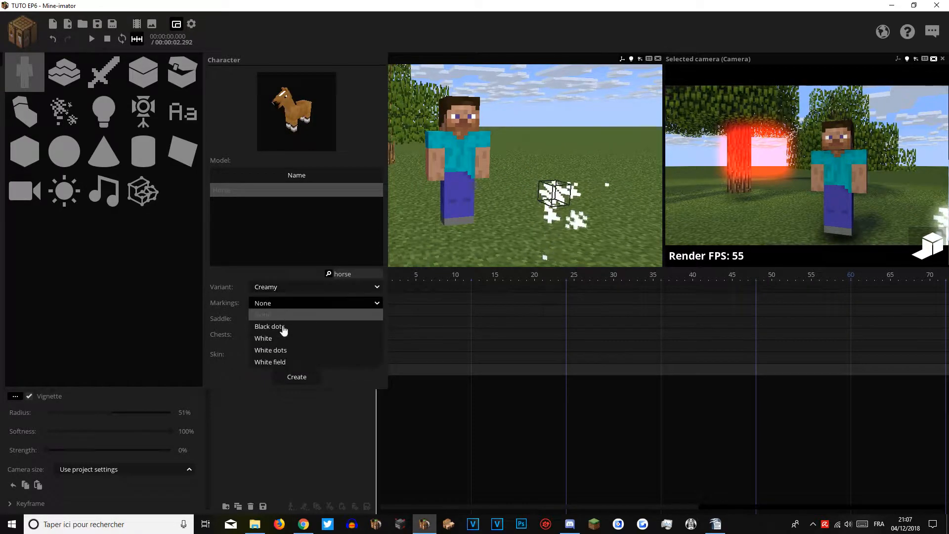
left_click(275, 340)
left_click(265, 303)
left_click(272, 337)
left_click(269, 303)
left_click(273, 352)
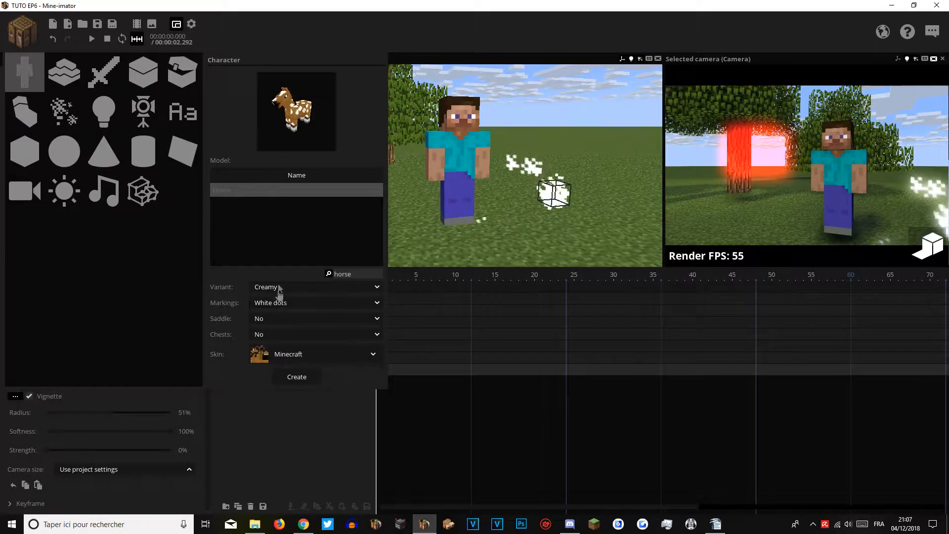
Preview the horse with saddle and chests set to Yes and the variant set to White.
left_click(266, 321)
left_click(266, 342)
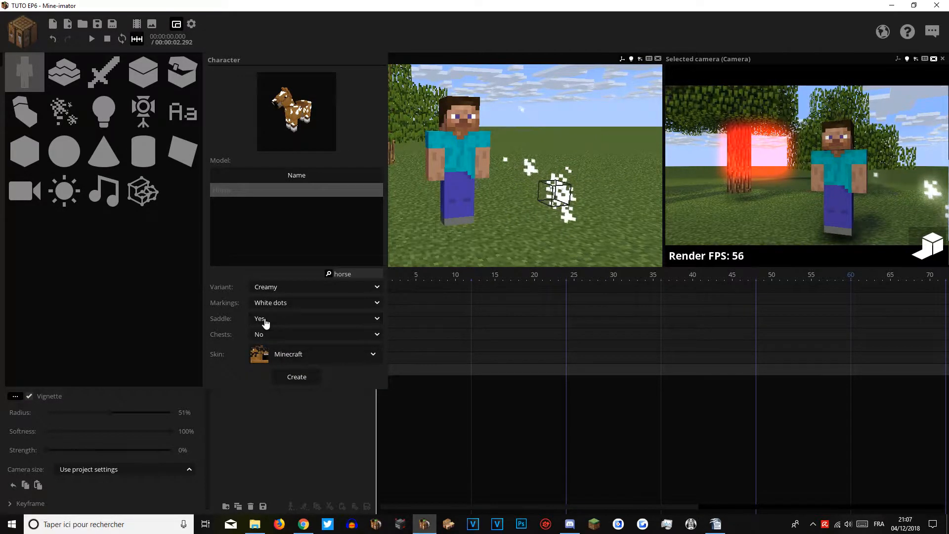
left_click(263, 336)
left_click(265, 361)
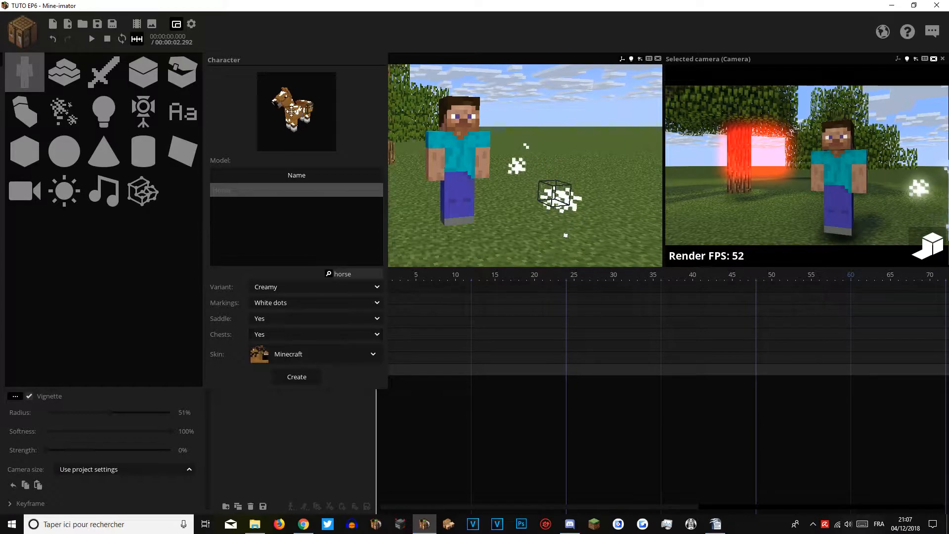
left_click(269, 287)
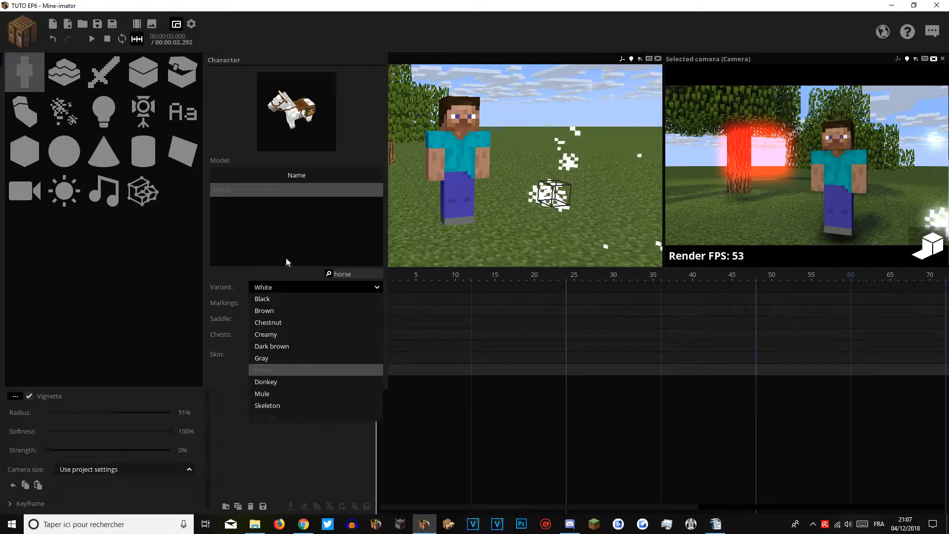
left_click(267, 373)
Search the special blocks for "ar", choose Armor Stand with one of its variants, and rotate its preview.
left_click(145, 73)
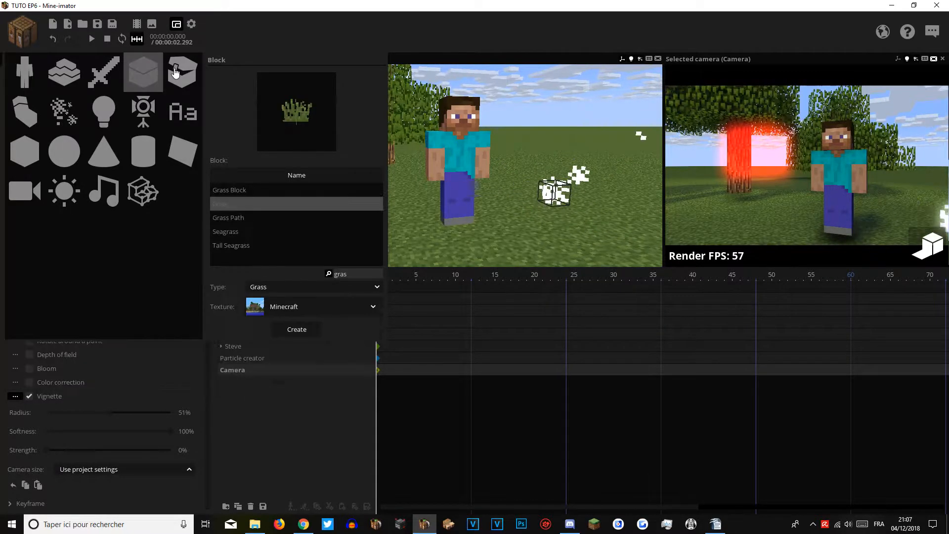
left_click(177, 73)
left_click(378, 274)
type("ar")
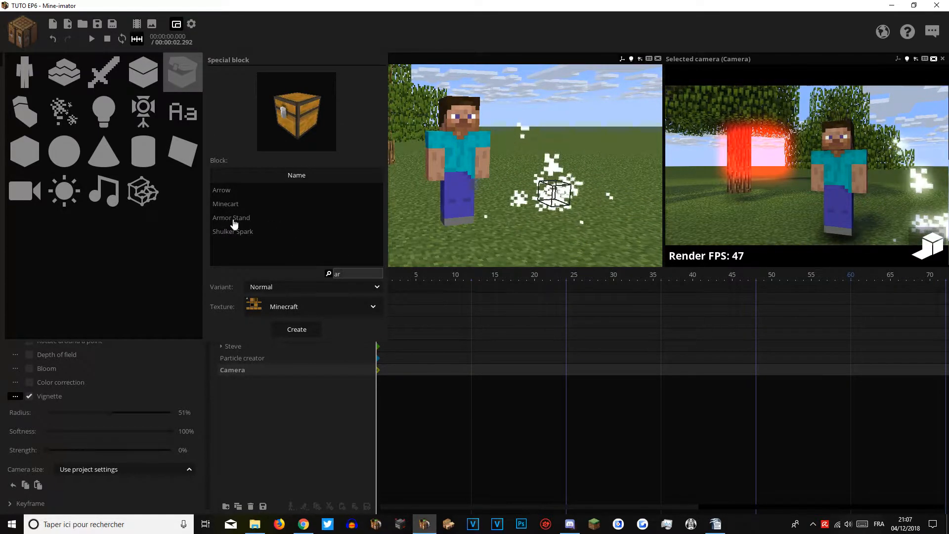
left_click(236, 220)
left_click(258, 291)
left_click(258, 299)
left_click_drag(298, 127, 269, 129)
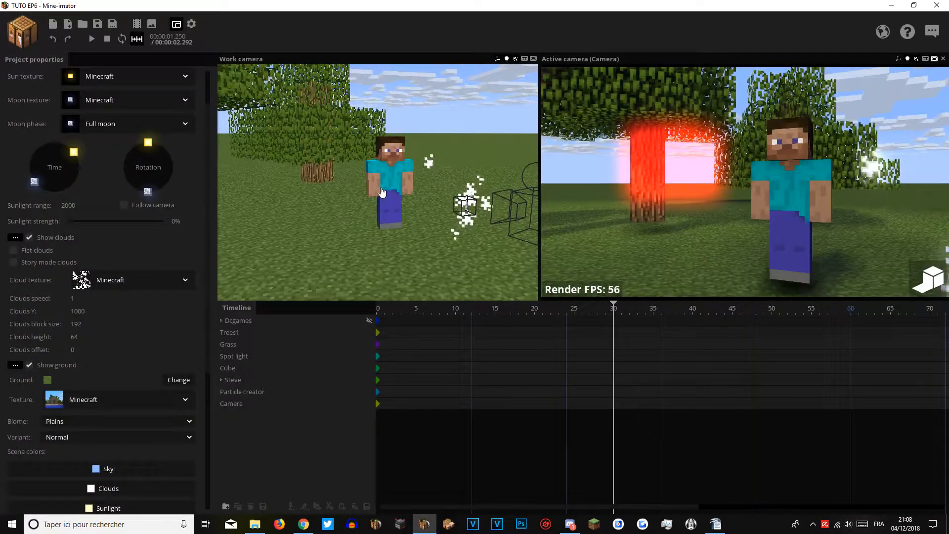
Create a Background object from the workbench.
left_click(24, 37)
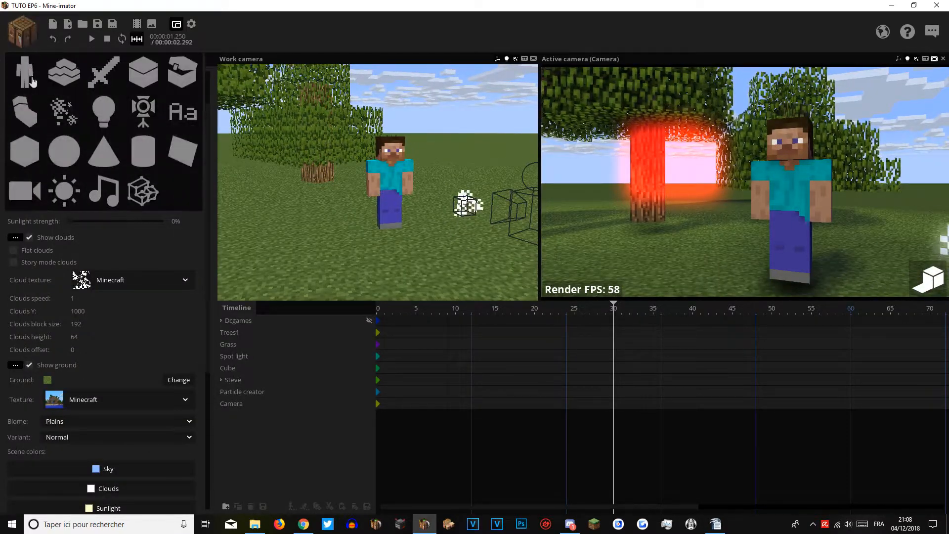
left_click(64, 191)
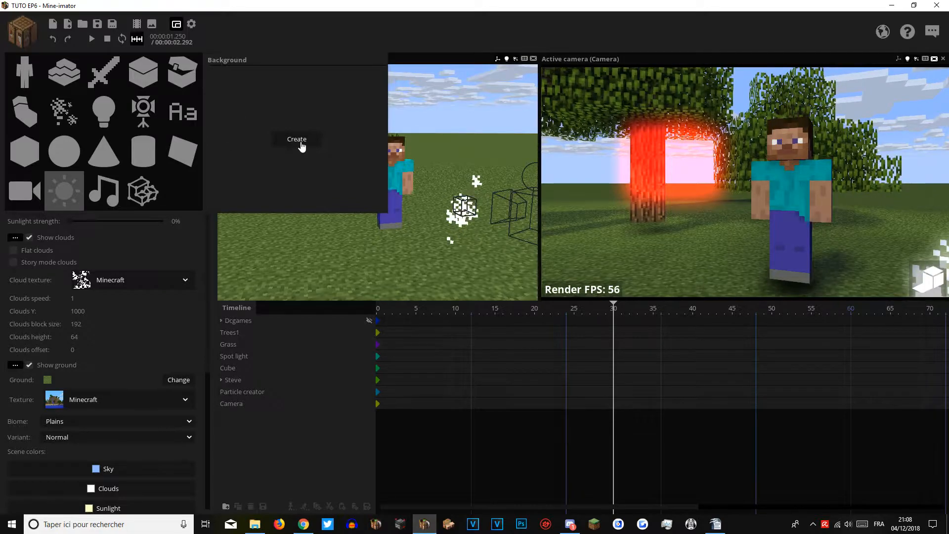
left_click(302, 142)
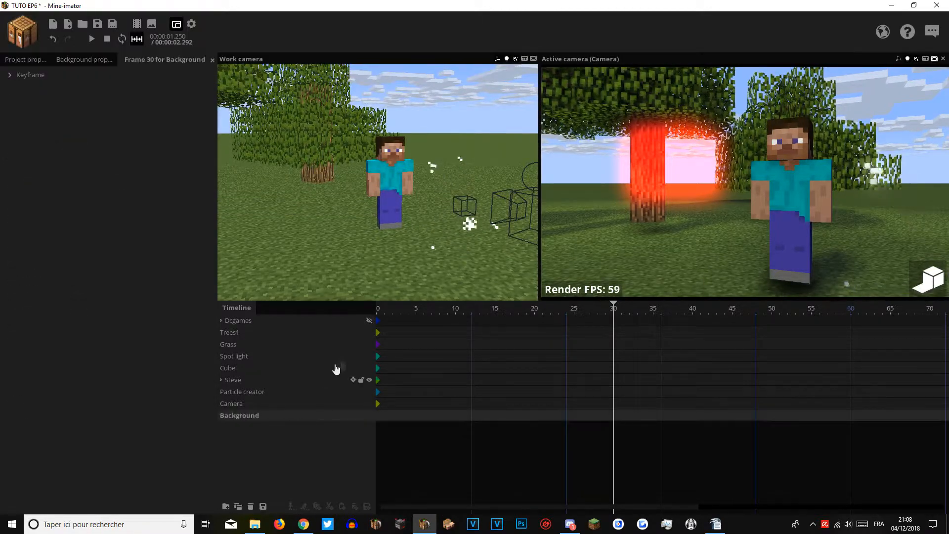
Add keyframes to the Background timeline at frames 4 and 14.
mouse_move(393, 311)
left_mouse_down()
mouse_move(349, 320)
mouse_move(408, 309)
left_mouse_up()
key("s")
right_click_drag(379, 246, 392, 223)
left_click(400, 407)
double_click(400, 414)
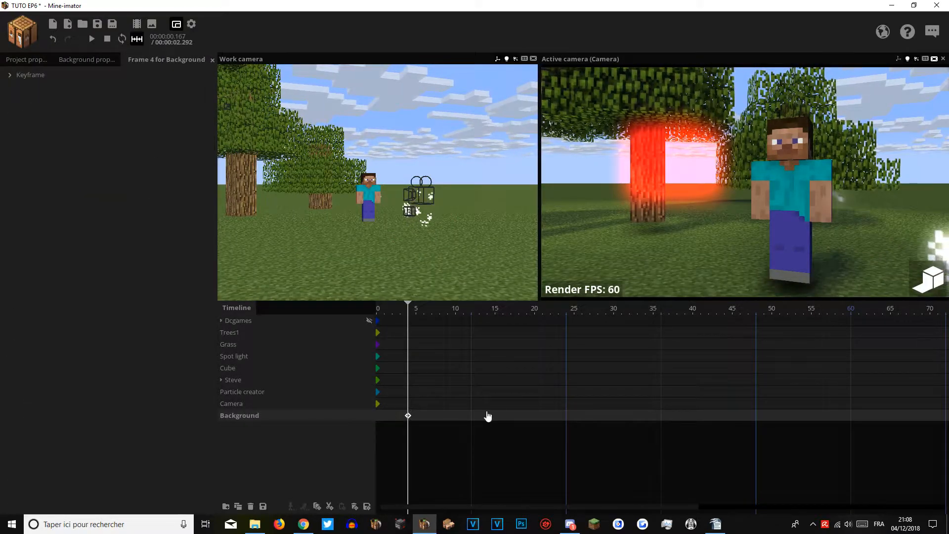
double_click(488, 416)
Set the time of day to night at the Background's frame 14 keyframe and play the transition from frame 4.
left_click(17, 60)
left_click_drag(79, 157, 81, 185)
left_click(408, 417)
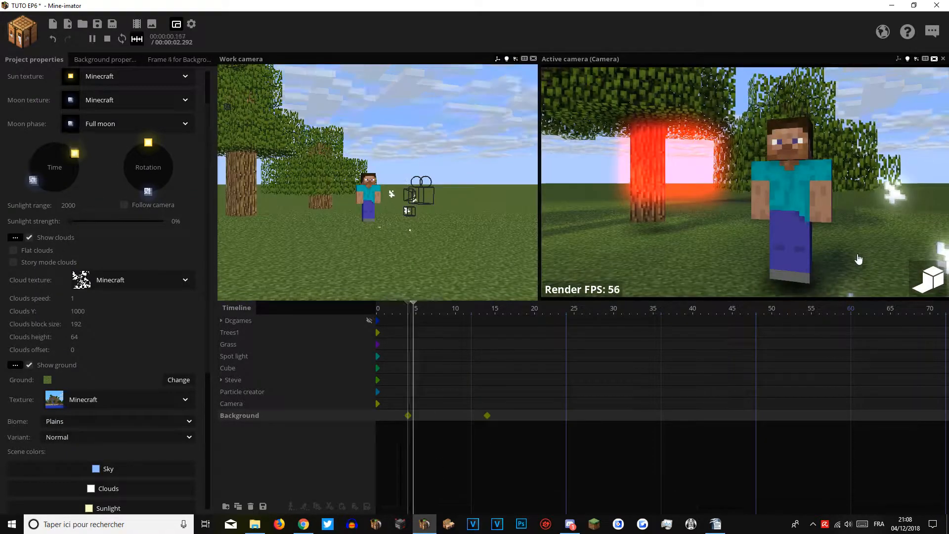
key("space")
key("space")
scroll(126, 86, "up", 2)
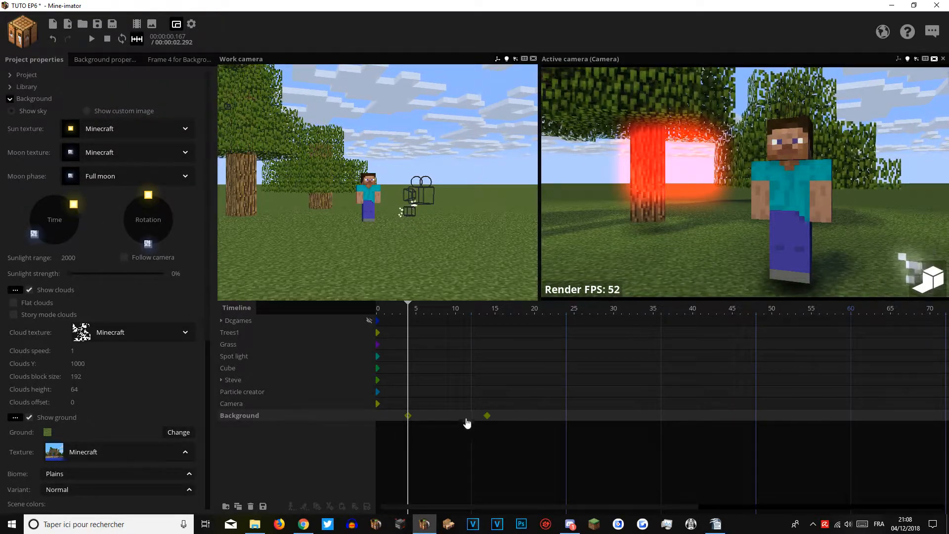
left_click(487, 417)
left_click(408, 416)
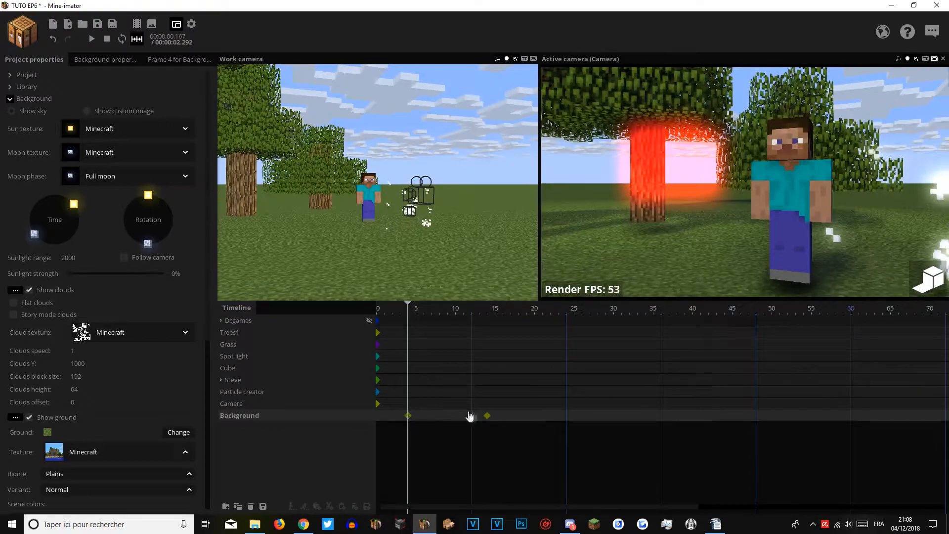
left_click(485, 417)
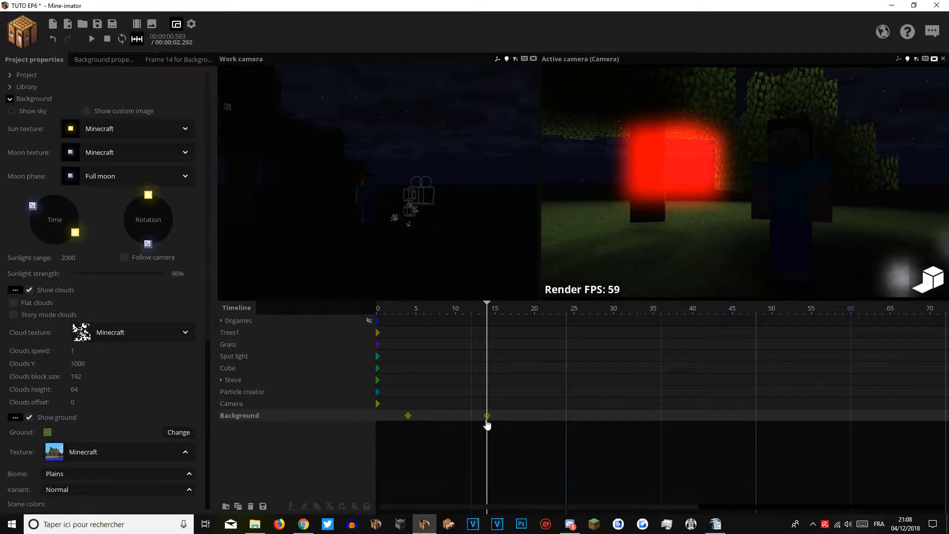
Set frame 14 to daytime with sunlight strength 100% and play the background animation from frame 4.
left_click_drag(54, 220, 49, 273)
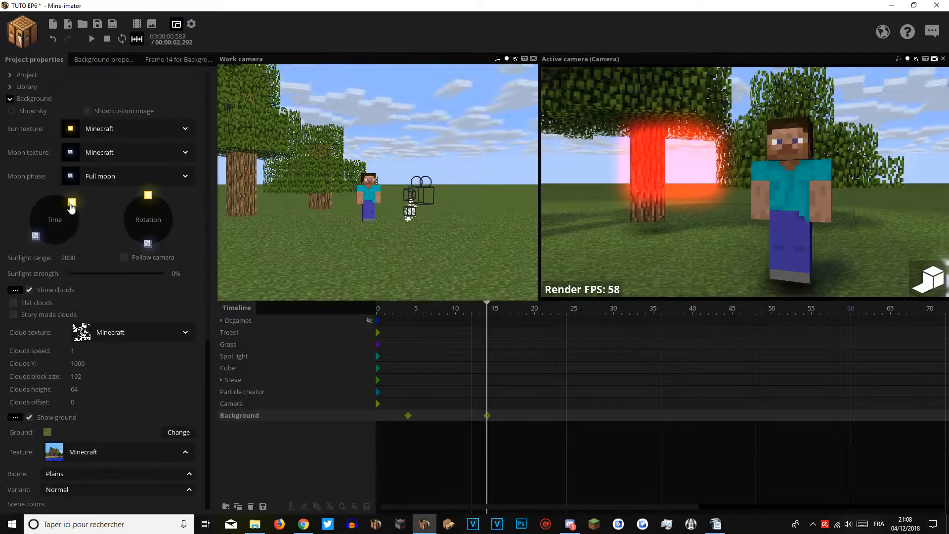
left_click_drag(105, 277, 169, 273)
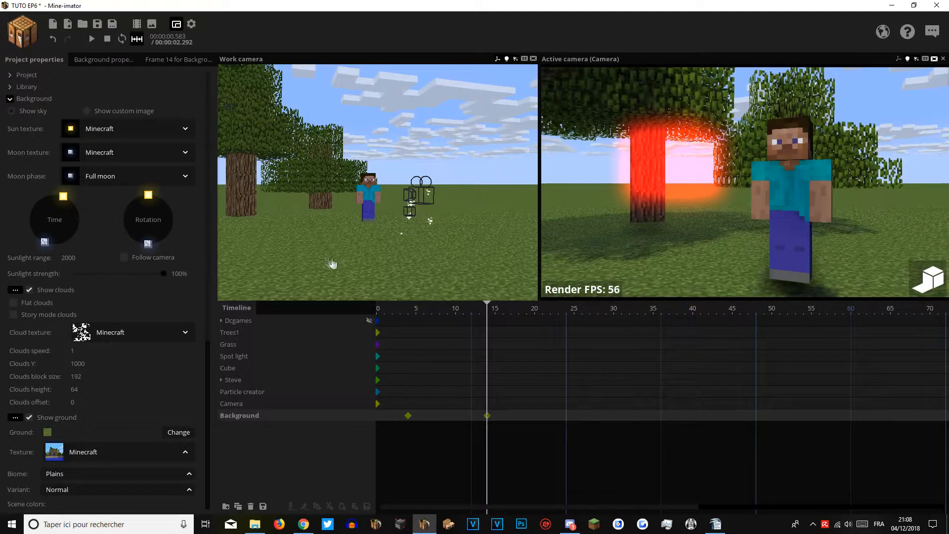
left_click(408, 415)
key("space")
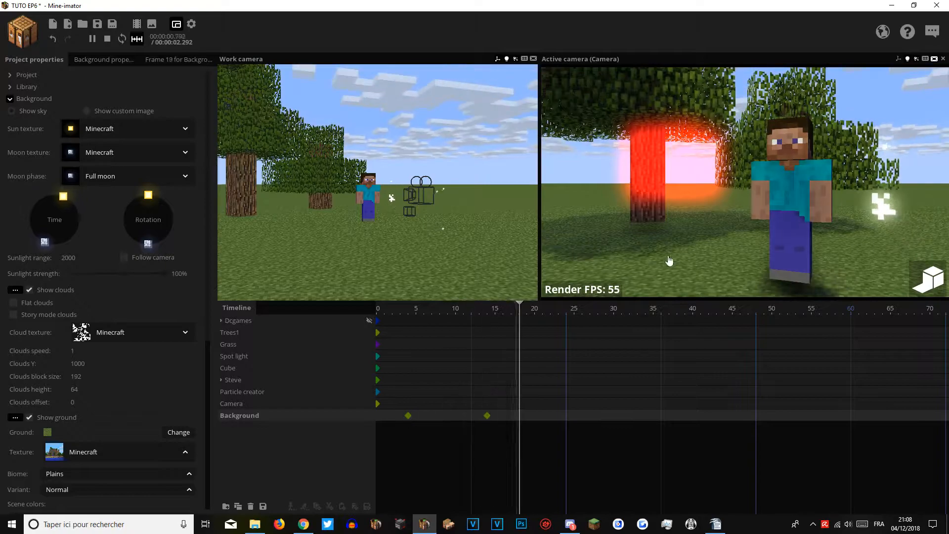
At frame 14, set the clouds Y to 2540 and the clouds block size to 16, and play the animation from frame 4.
left_click(487, 415)
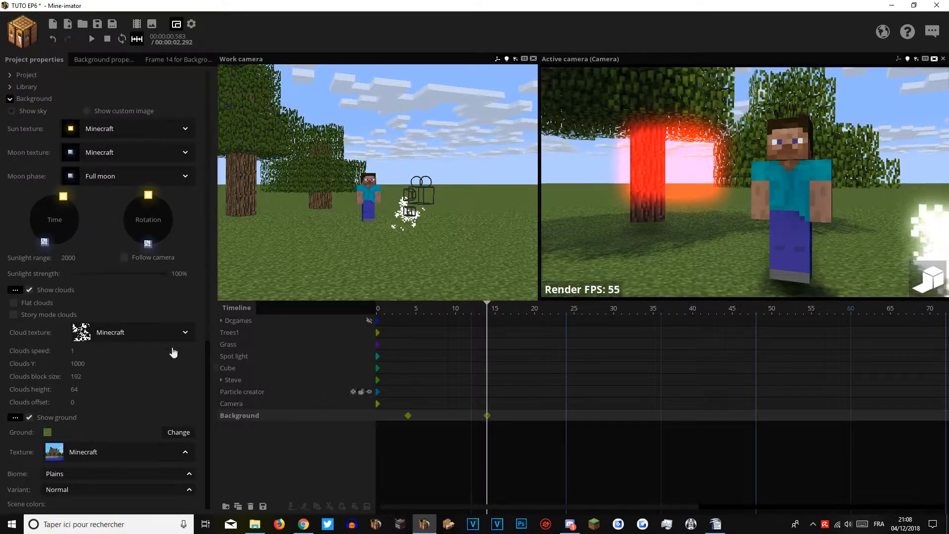
left_click_drag(84, 366, 40, 378)
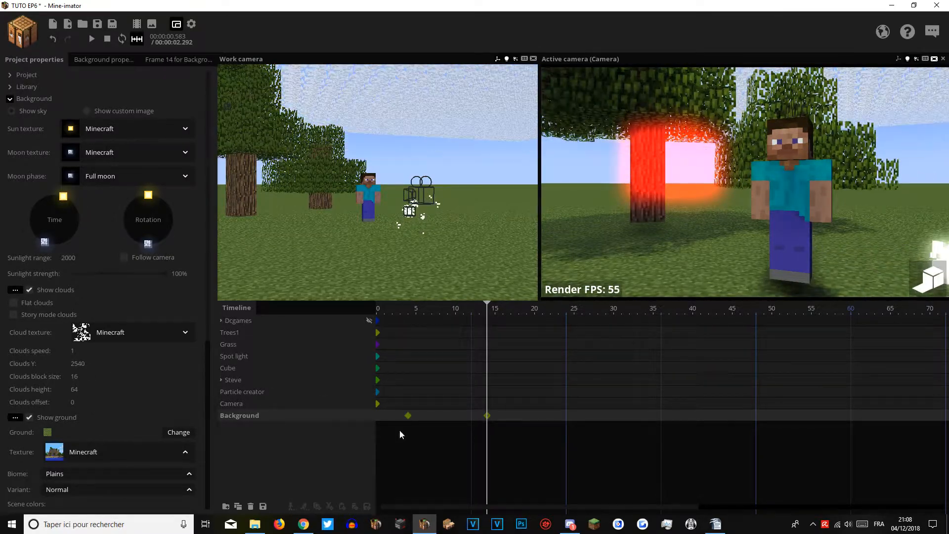
left_click(408, 416)
key("space")
key("space")
key("space")
key("space")
right_click_drag(352, 229, 353, 156)
key("space")
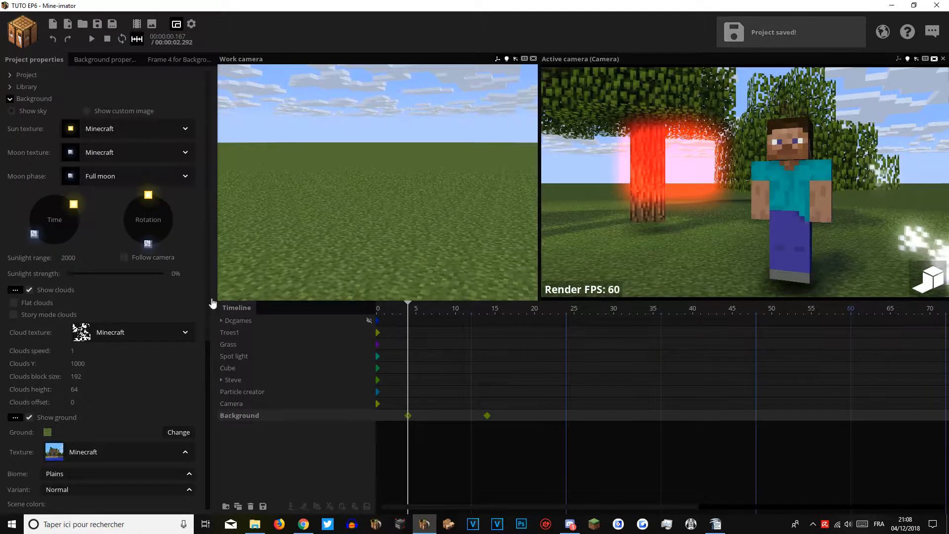
Set the ambient scene color to 5D69D6 at frame 14 and play the animation from frame 4.
scroll(213, 302, "down", 5)
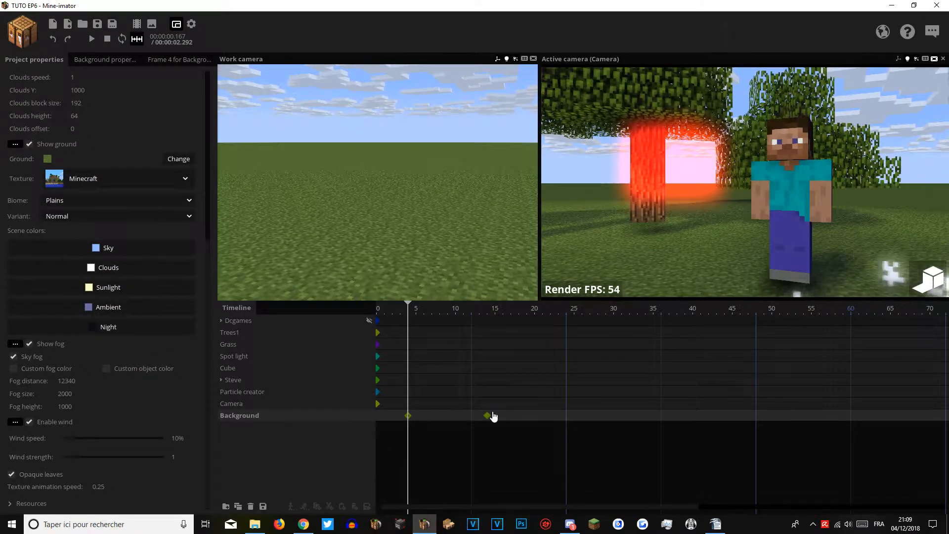
left_click(488, 416)
left_click(124, 307)
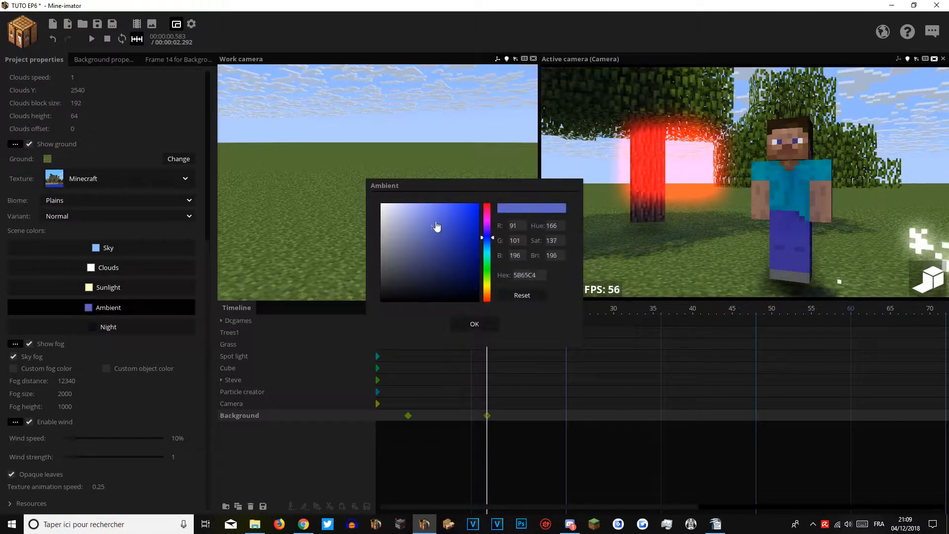
left_click(477, 327)
left_click(408, 415)
key("space")
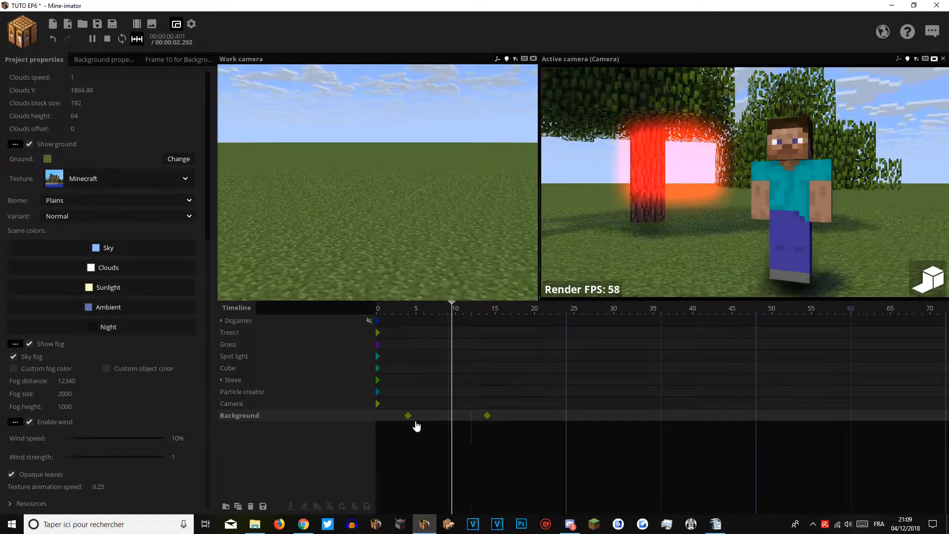
Change the ambient scene color at the frame 14 keyframe to a pale shade of blue.
left_click(487, 416)
left_click(148, 307)
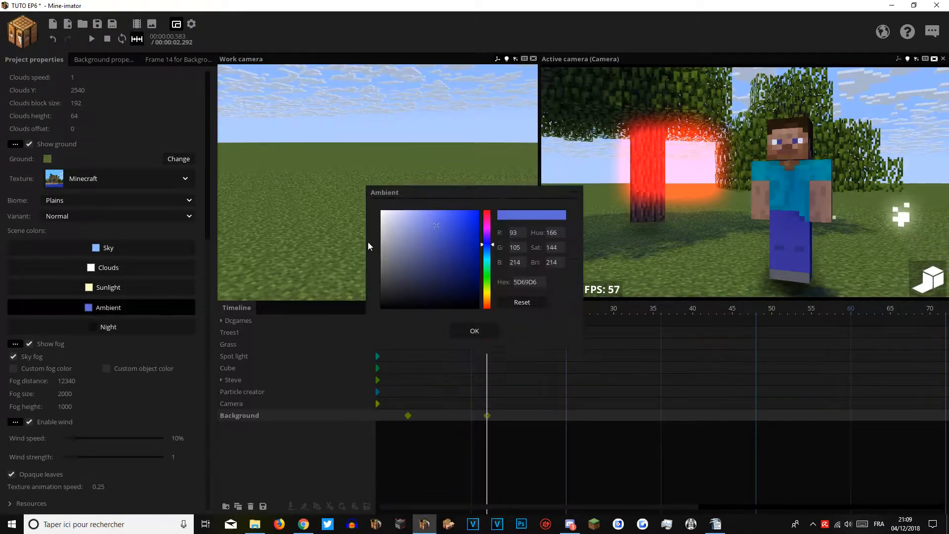
left_click(392, 216)
left_click(475, 324)
Play the background animation from frame 4 and set that keyframe's ambient scene color to black.
left_click(408, 415)
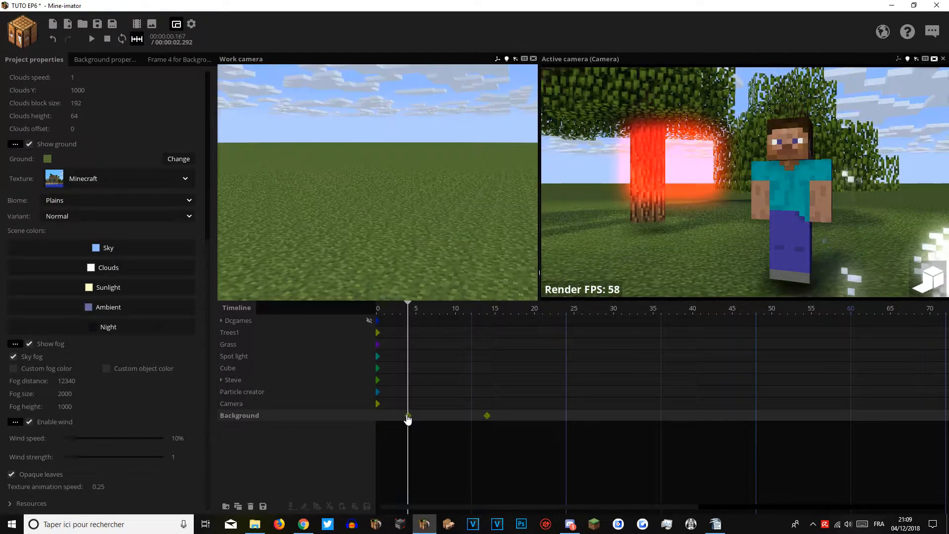
key("space")
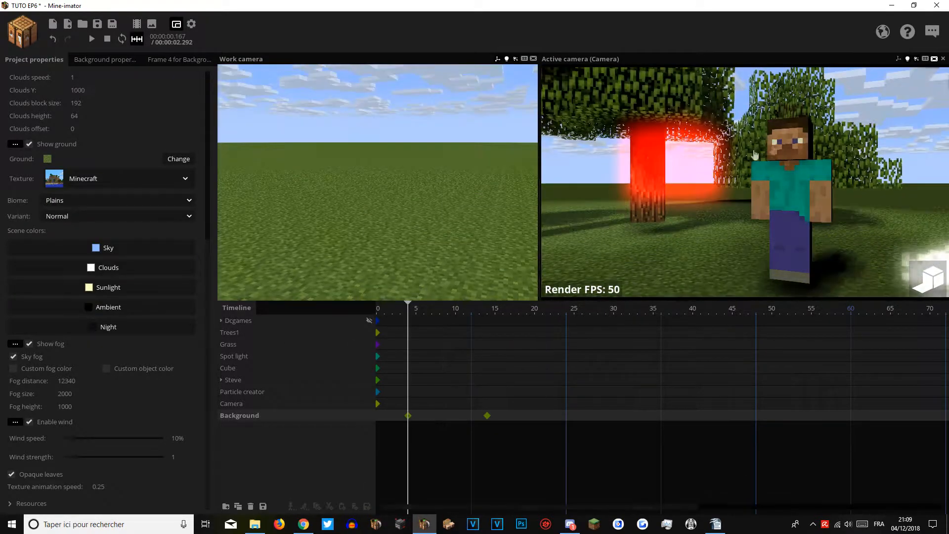
key("space")
left_click_drag(209, 226, 223, 414)
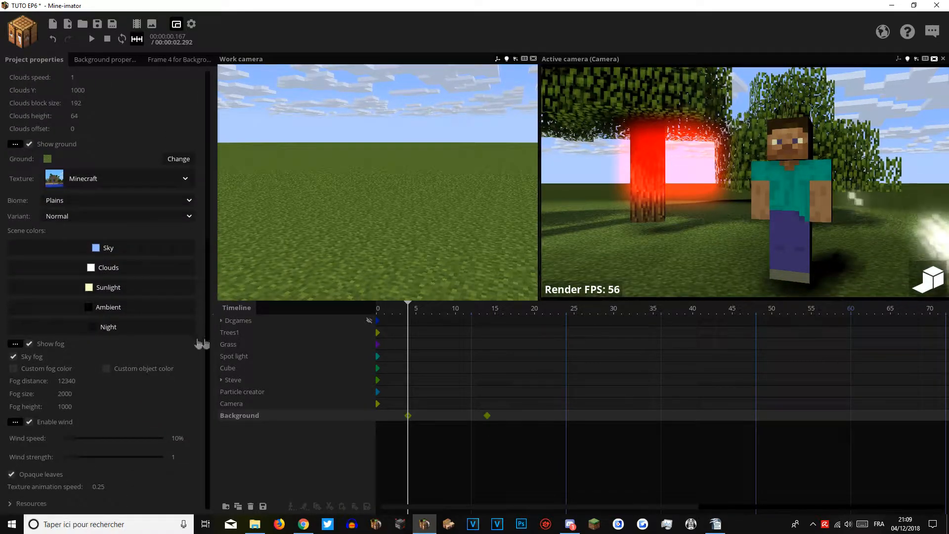
Set the fog distance of the Background keyframe at frame 4 to 810.
scroll(37, 388, "down", 1)
left_click_drag(76, 380, 0, 381)
left_click(408, 416)
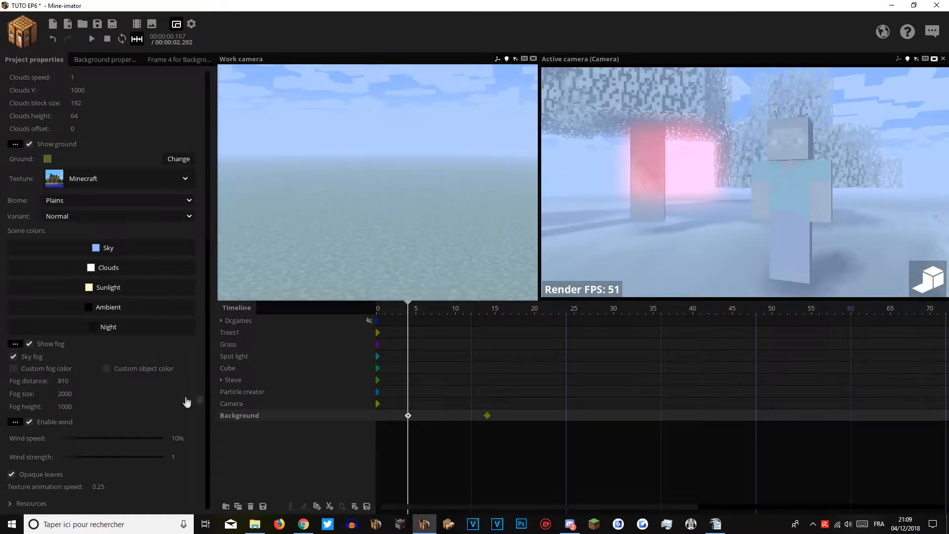
scroll(131, 87, "up", 10)
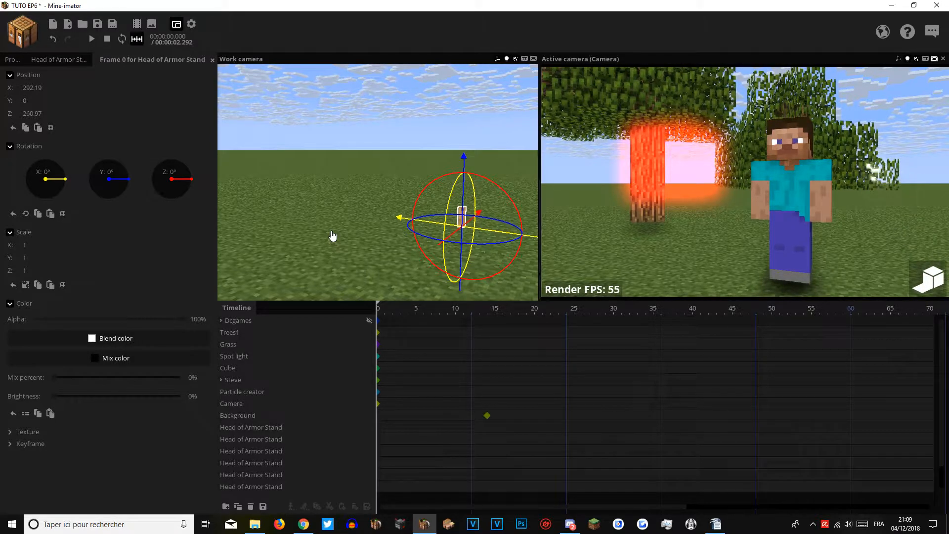
Select several Head of Armor Stand objects in the timeline and examine the armor stand up close in the work camera.
right_click_drag(333, 236, 350, 243)
left_click(295, 419)
scroll(284, 420, "down", 1)
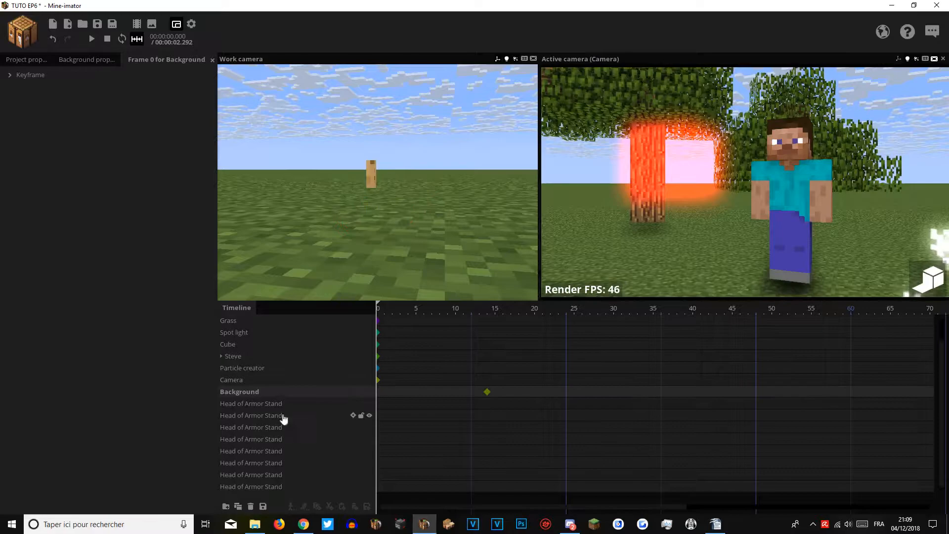
left_click(258, 403)
right_click_drag(301, 261, 265, 373)
right_click_drag(348, 152, 346, 141)
mouse_move(361, 223)
right_mouse_down()
mouse_move(354, 245)
mouse_move(355, 237)
right_mouse_up()
left_click(261, 379)
left_click(248, 418)
left_click(249, 427)
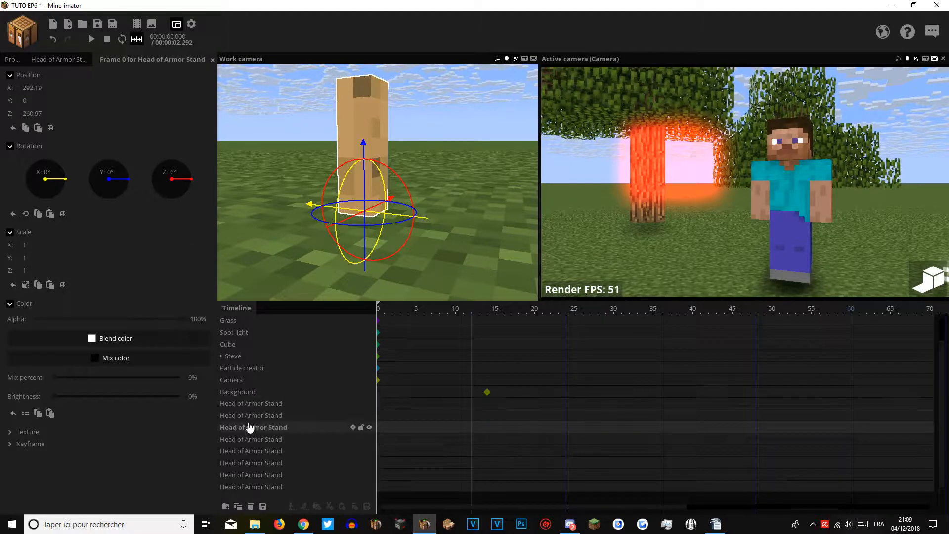
scroll(257, 433, "up", 2)
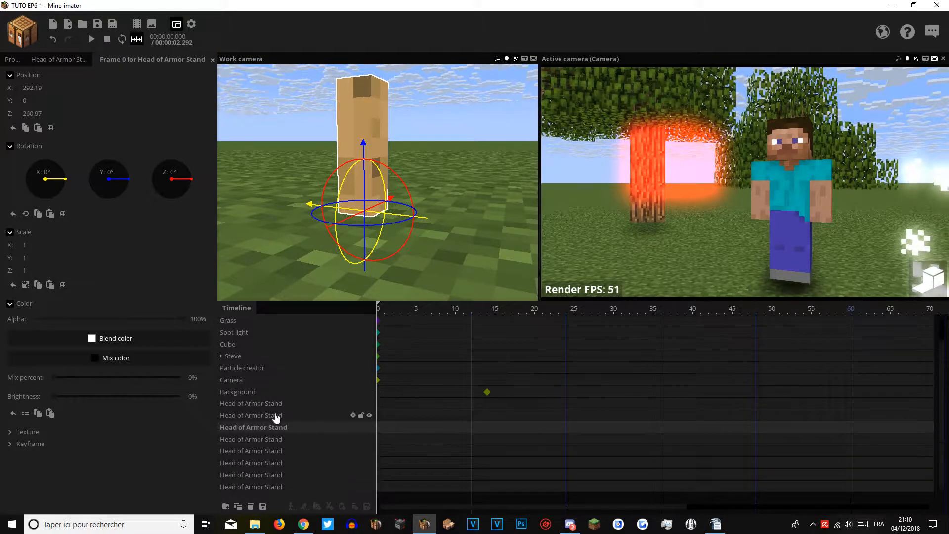
At frame 10, add keyframes one by one for Dcgames, Trees1, Grass, Spot light, Steve and Particle creator.
left_click(458, 352)
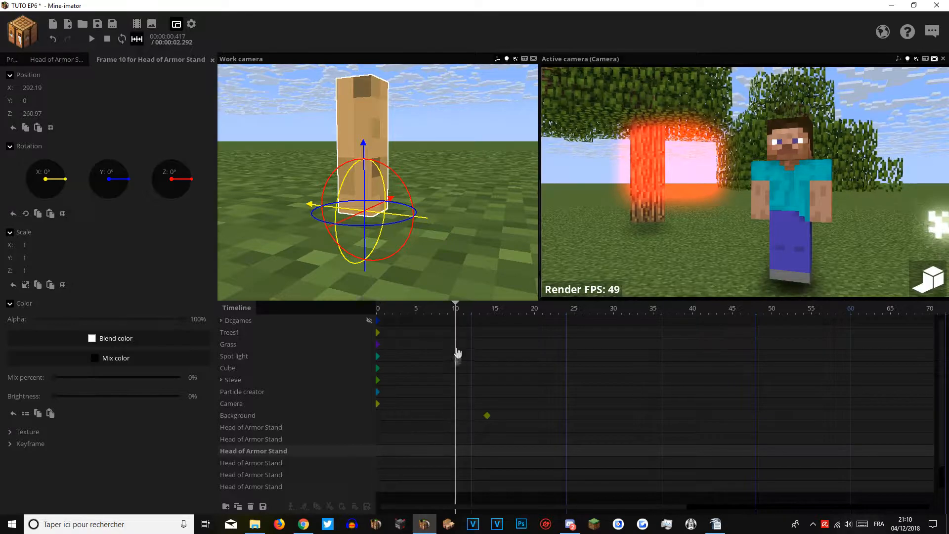
left_click(457, 322)
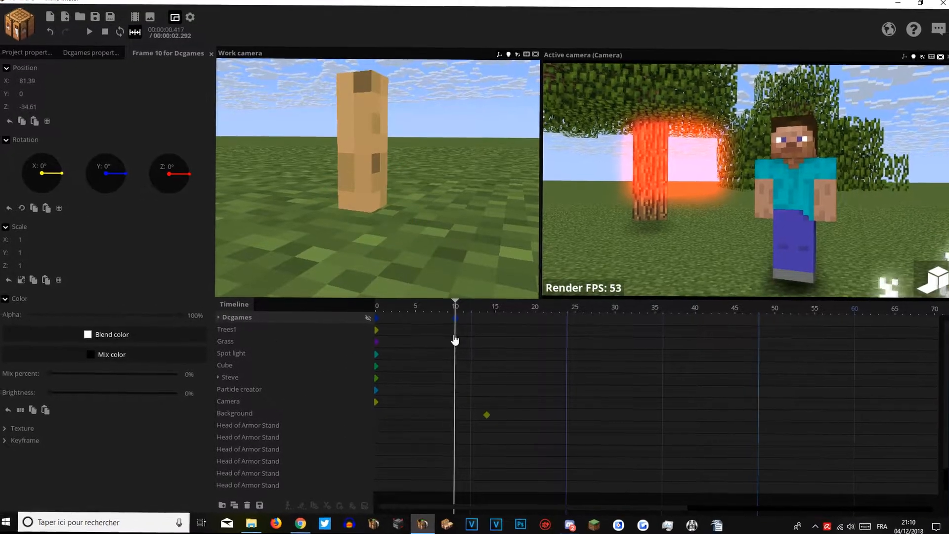
left_click(456, 334)
left_click(455, 345)
left_click(455, 358)
left_click(448, 337)
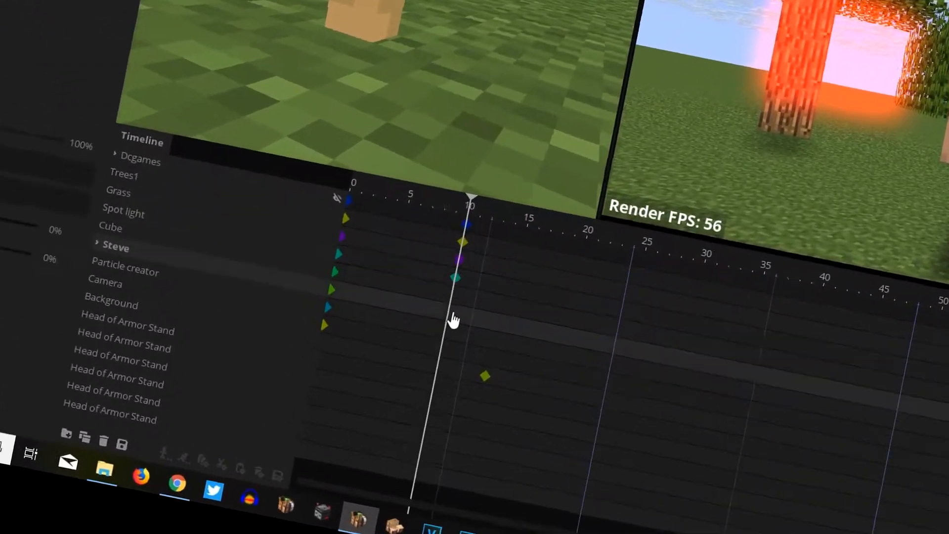
left_click(446, 353)
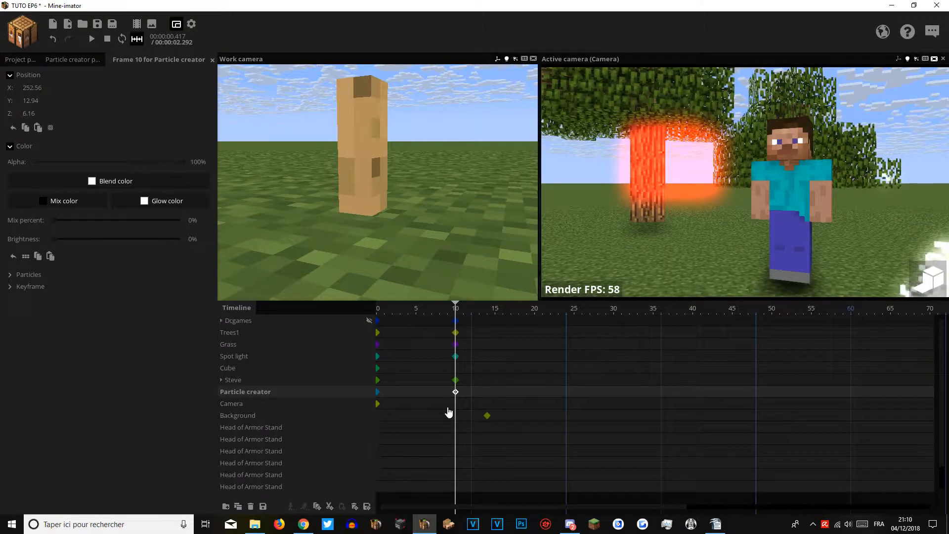
Select all timeline objects from Dcgames through the armor stand heads and add keyframes to them together at frame 20.
left_click(534, 313)
left_click(238, 322)
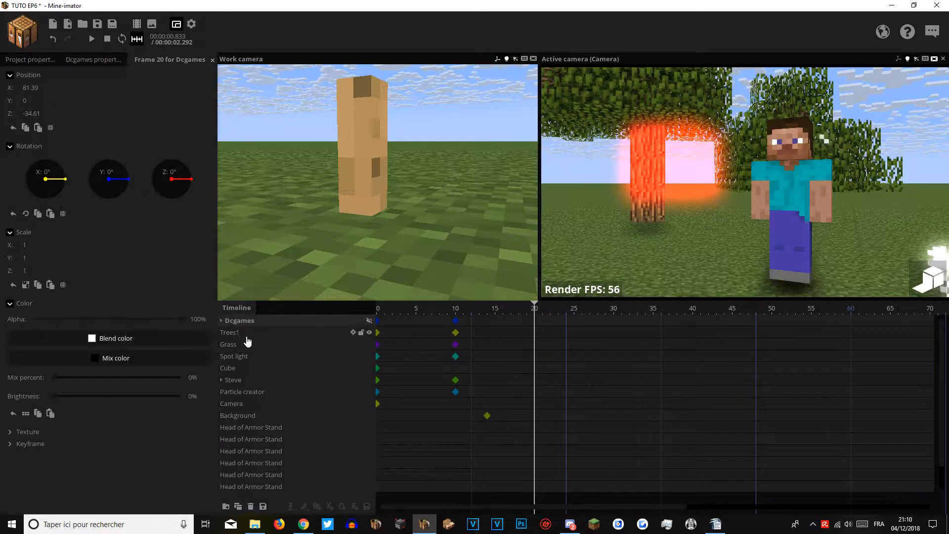
left_click(246, 346)
left_click_drag(241, 321, 273, 530)
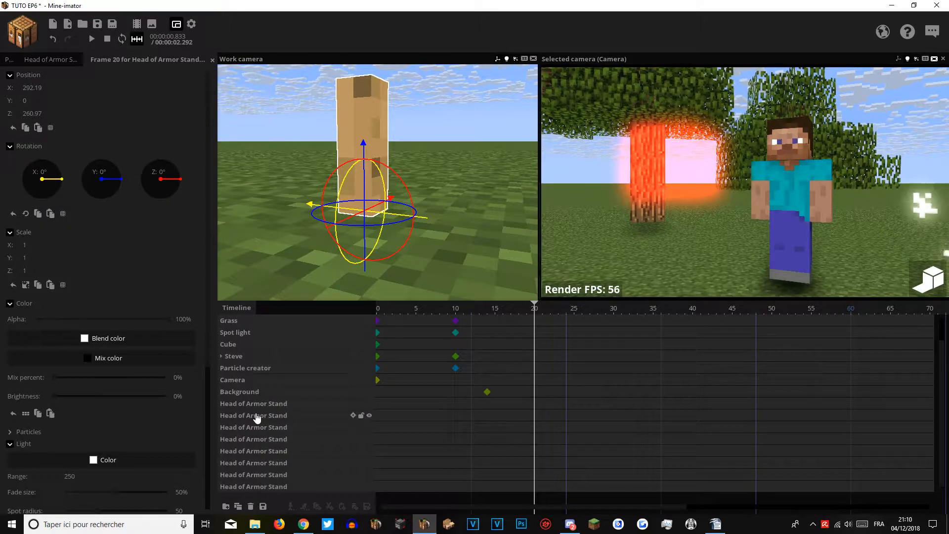
key("ctrl+q")
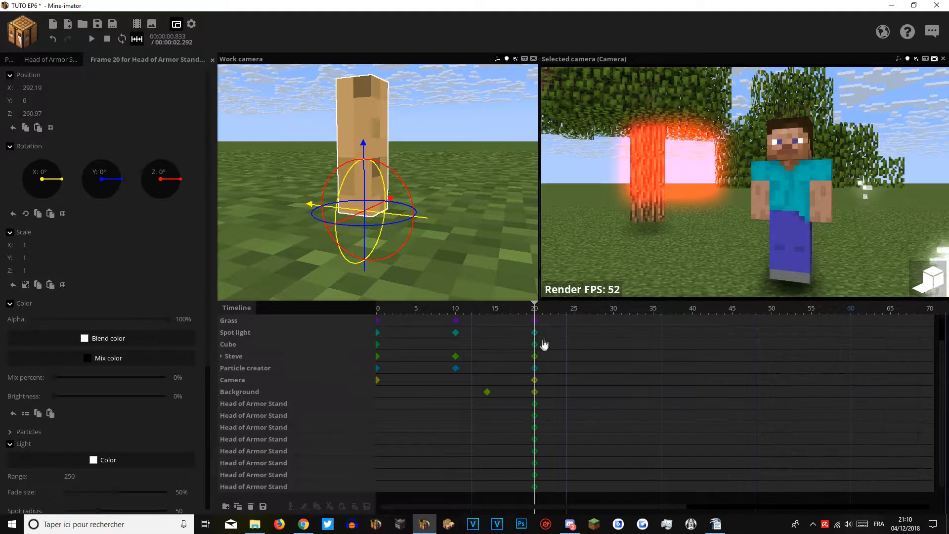
scroll(526, 381, "up", 2)
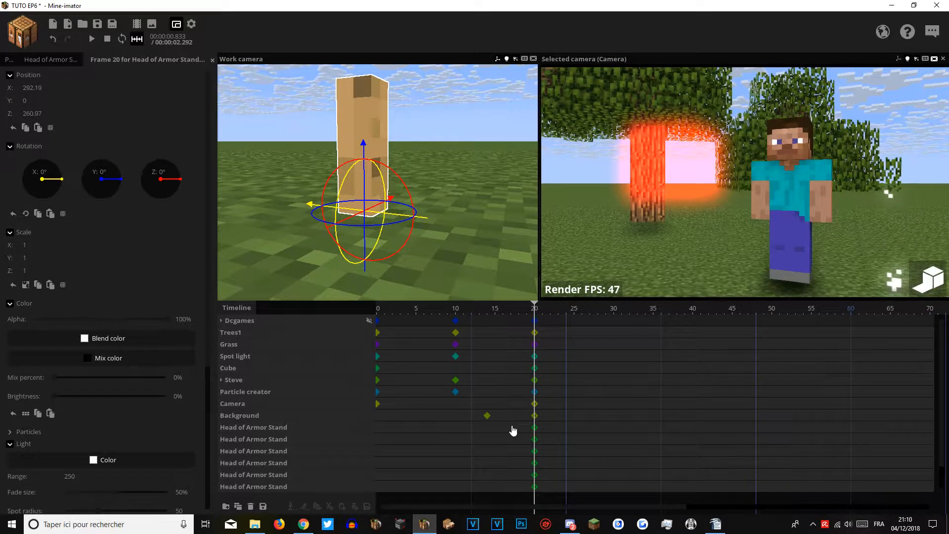
Configure the movie export as FHD 1080p Cinematic (2560x1080), WMV and 60 fps, and leave the export without saving.
right_click_drag(336, 169, 301, 183)
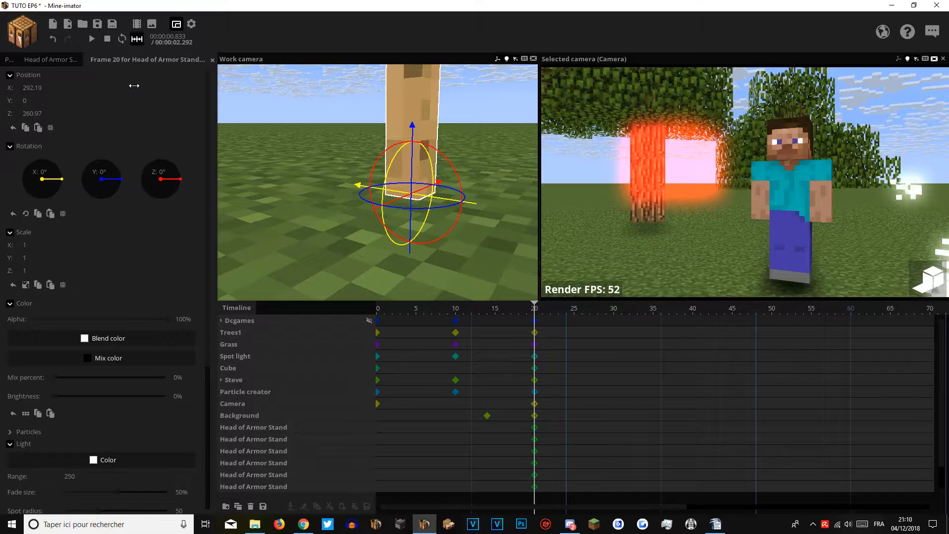
left_click(137, 25)
left_click(137, 25)
left_click(137, 24)
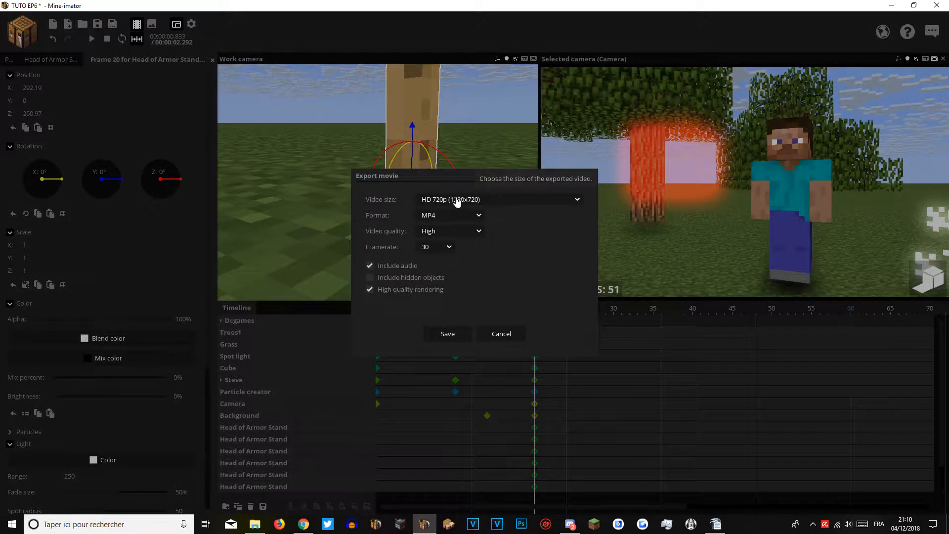
left_click(468, 202)
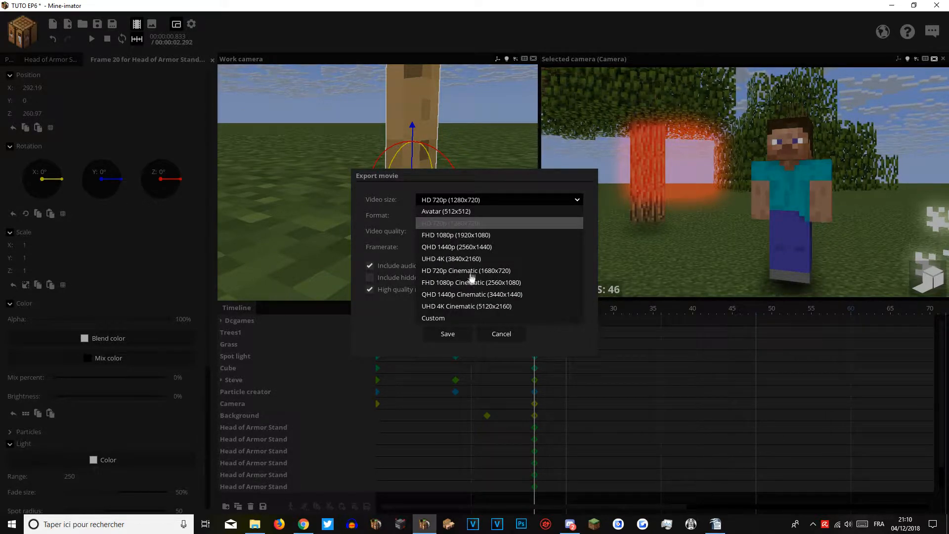
left_click(461, 283)
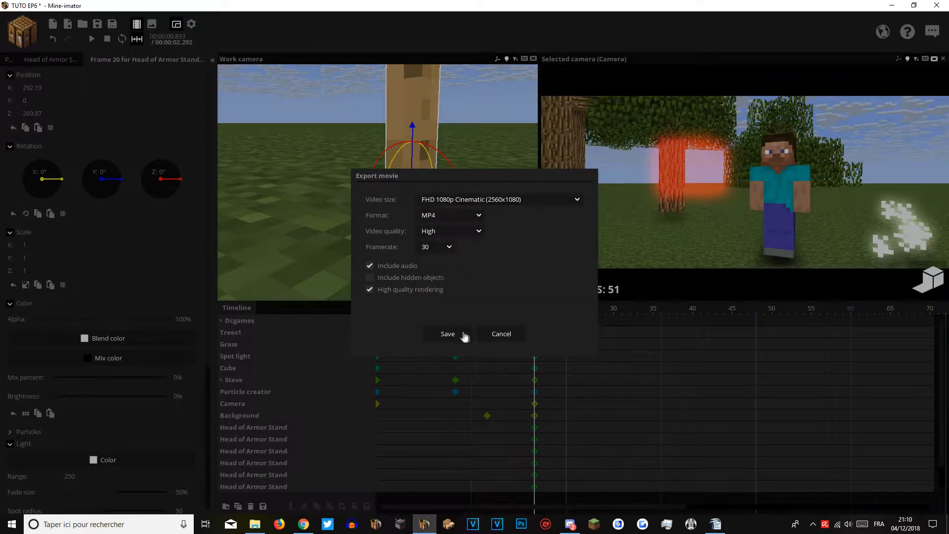
left_click(440, 283)
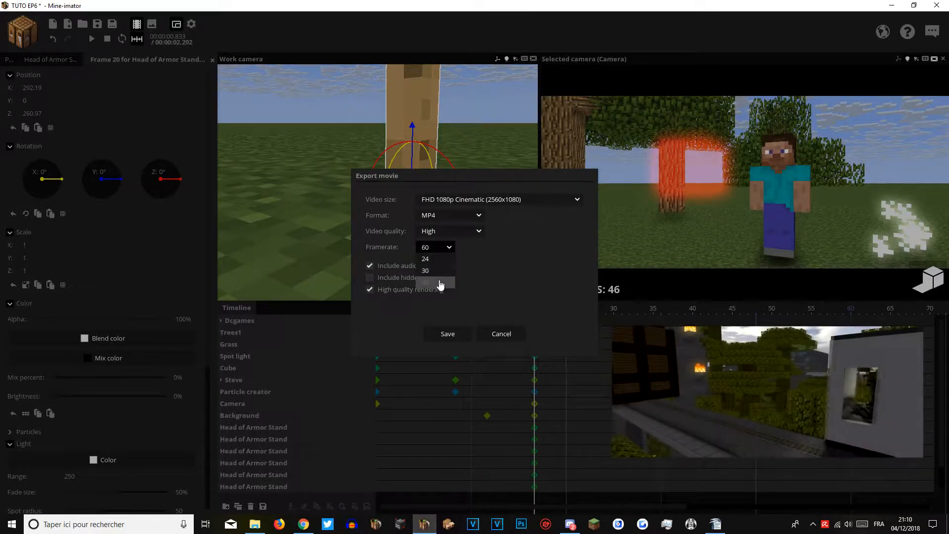
left_click(451, 216)
left_click(447, 253)
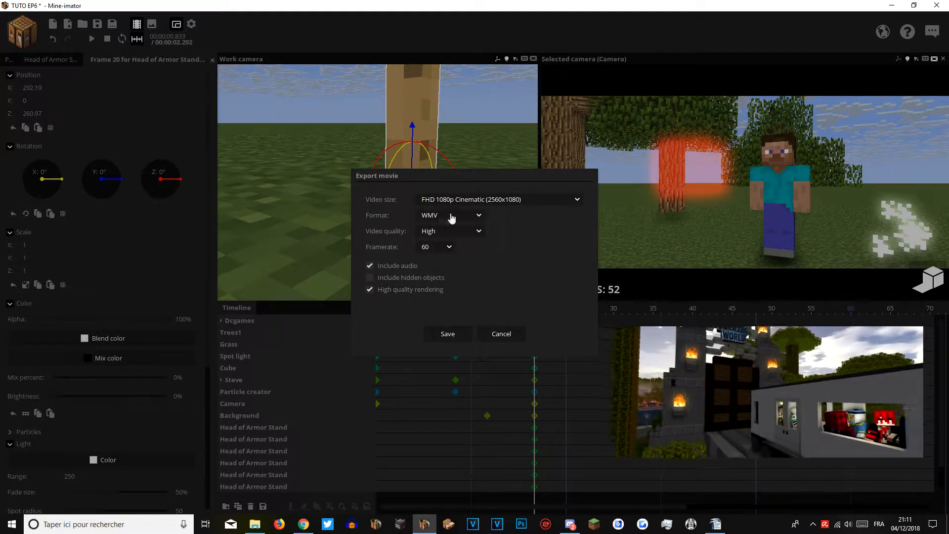
left_click(500, 333)
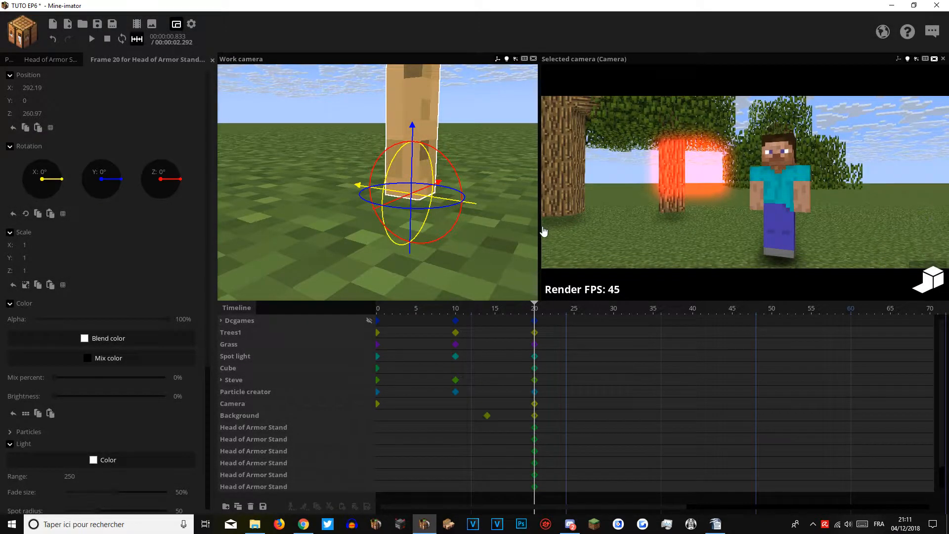
Enlarge the active camera view against the work camera view, and shrink it back to slightly narrower than before.
left_click(543, 231)
left_click_drag(539, 226, 490, 227)
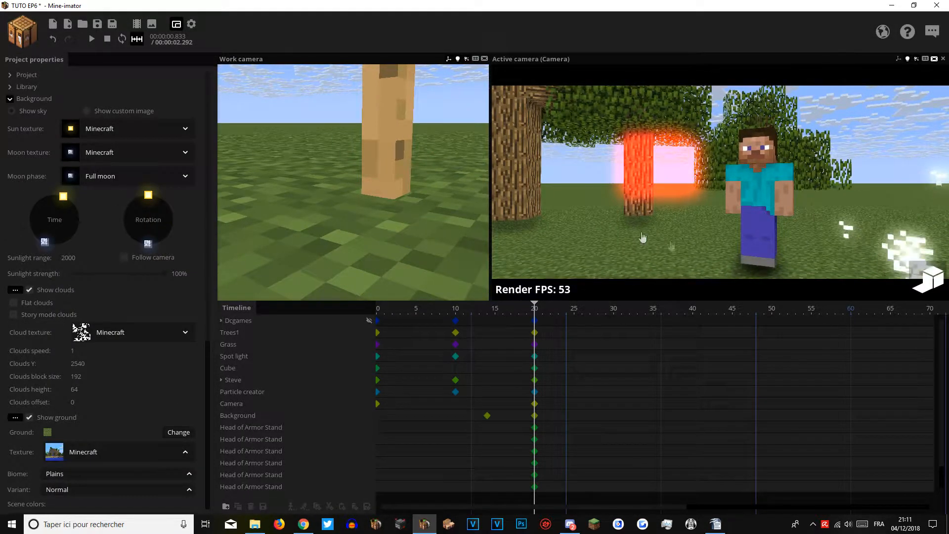
left_click_drag(490, 227, 556, 243)
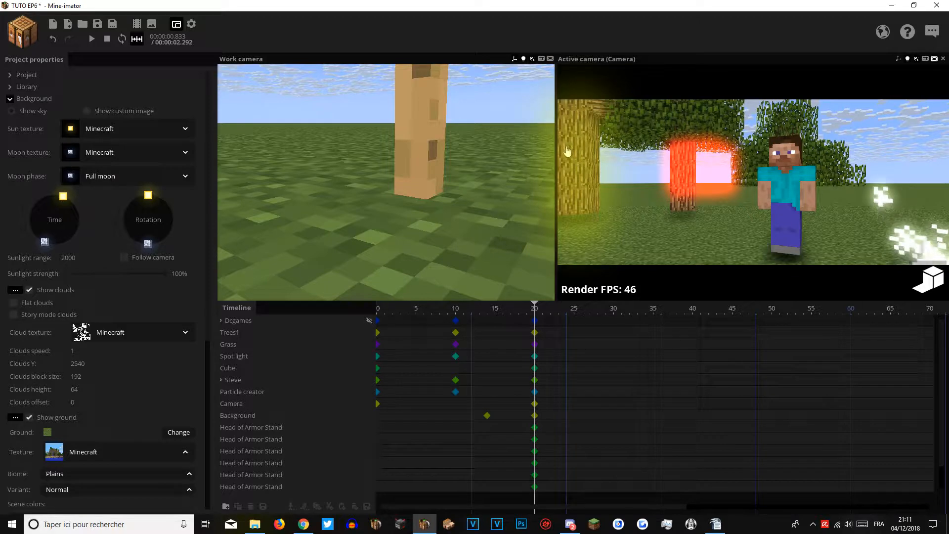
Look at the image export options, set the movie export's video size to FHD 1080p (1920x1080) and leave without saving.
left_click(152, 23)
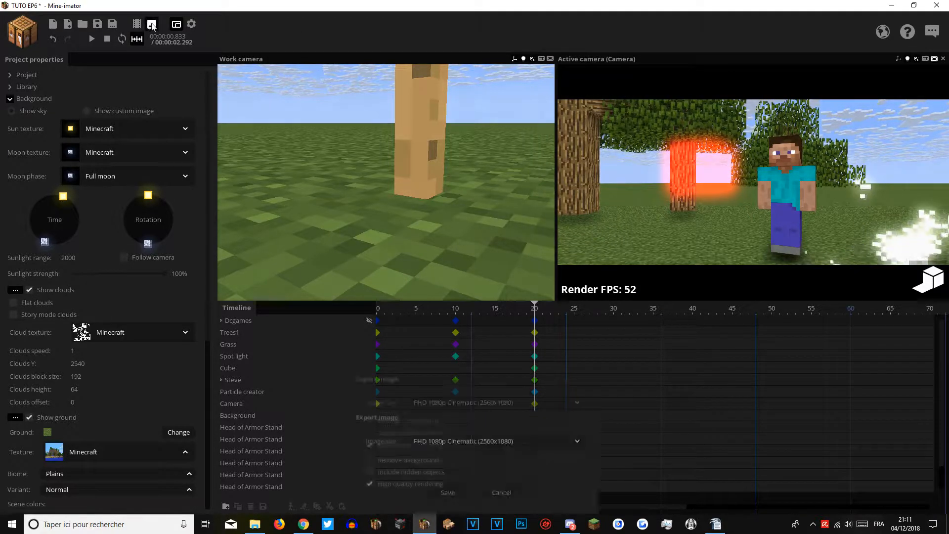
left_click(505, 314)
left_click(137, 24)
left_click(495, 200)
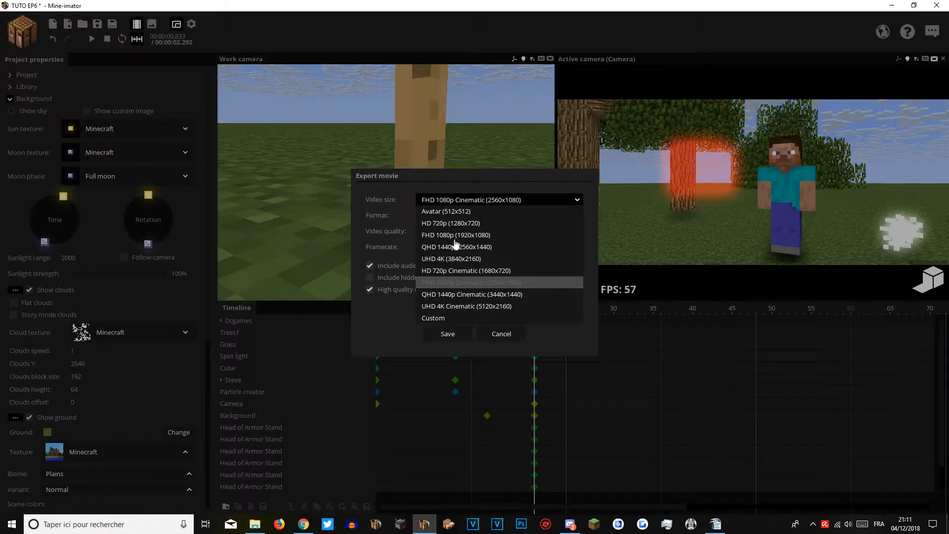
left_click(453, 236)
left_click(501, 334)
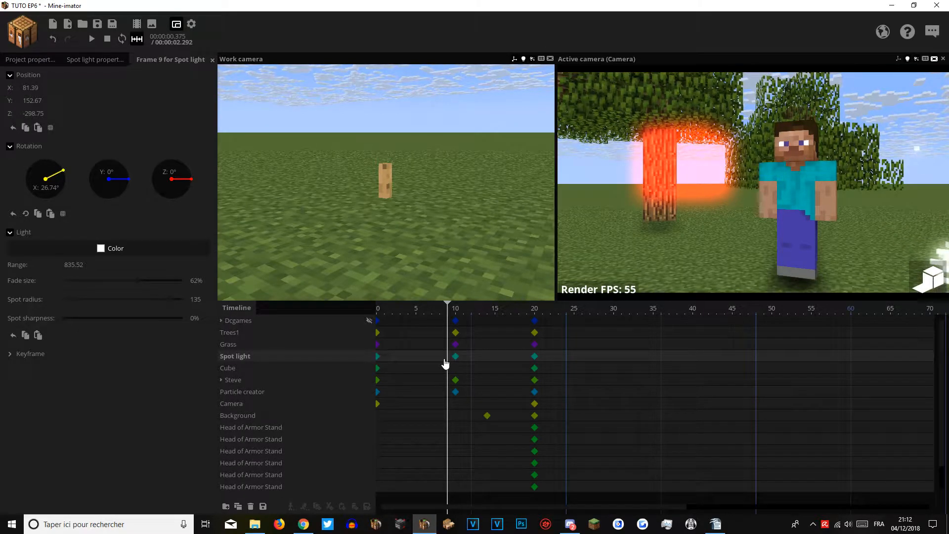
Add a Camera keyframe at frame 32 and multi-select Spot light, Particle creator and Camera at frame 36.
left_click(631, 356)
left_click(629, 403)
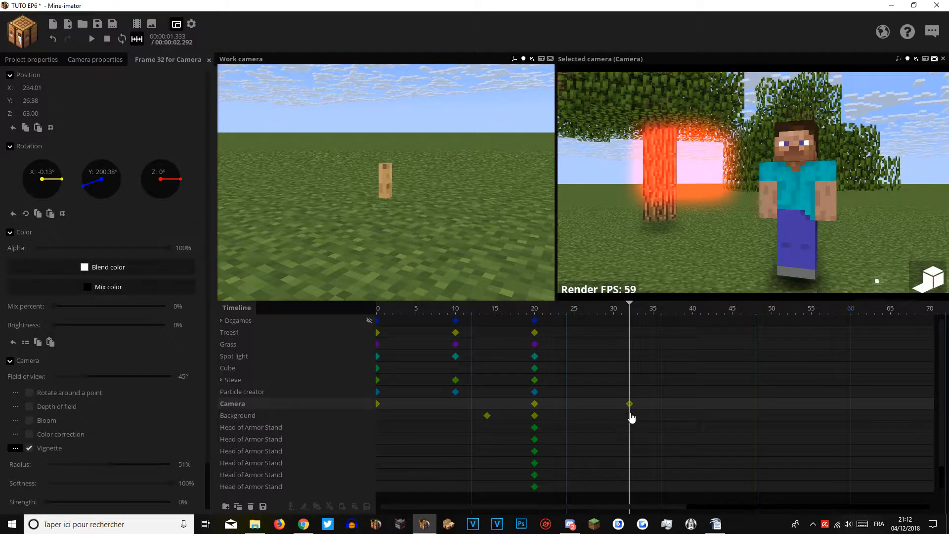
left_click(659, 359)
left_click(656, 393, "shift")
left_click(659, 404, "shift")
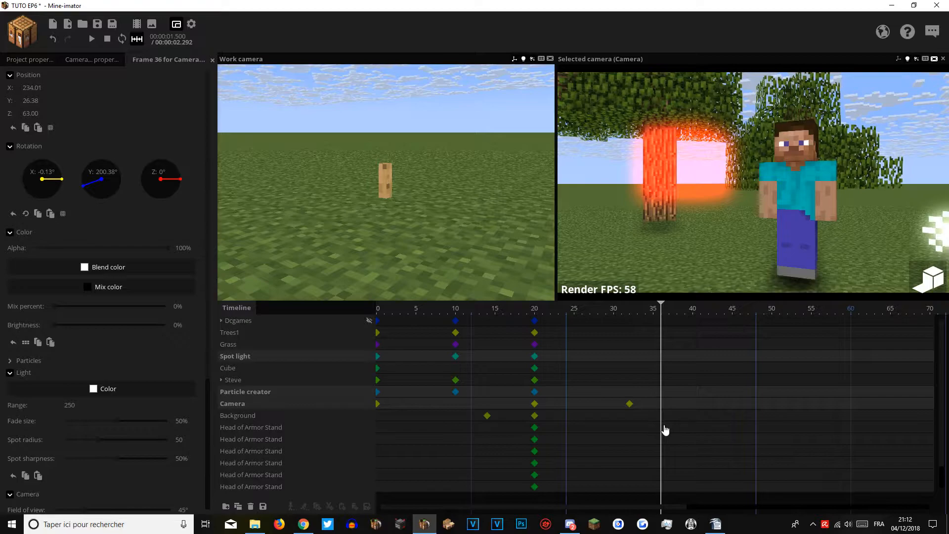
left_click(664, 427)
Add a Particle creator keyframe at frame 37, plus frame 39 keyframes for Cube, Particle creator, Camera and one armor stand head.
double_click(670, 394, "shift")
left_click(686, 369, "shift")
left_click(685, 404, "shift")
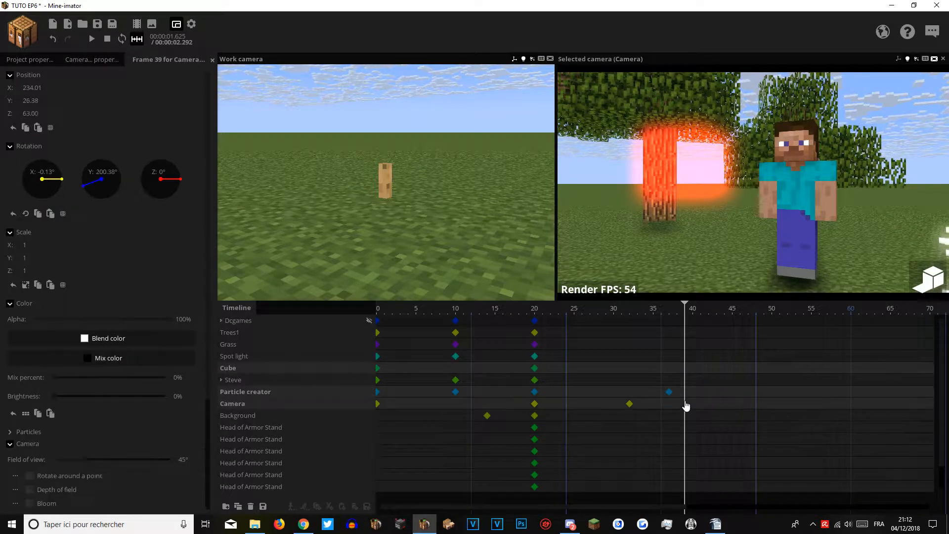
left_click(683, 438, "shift")
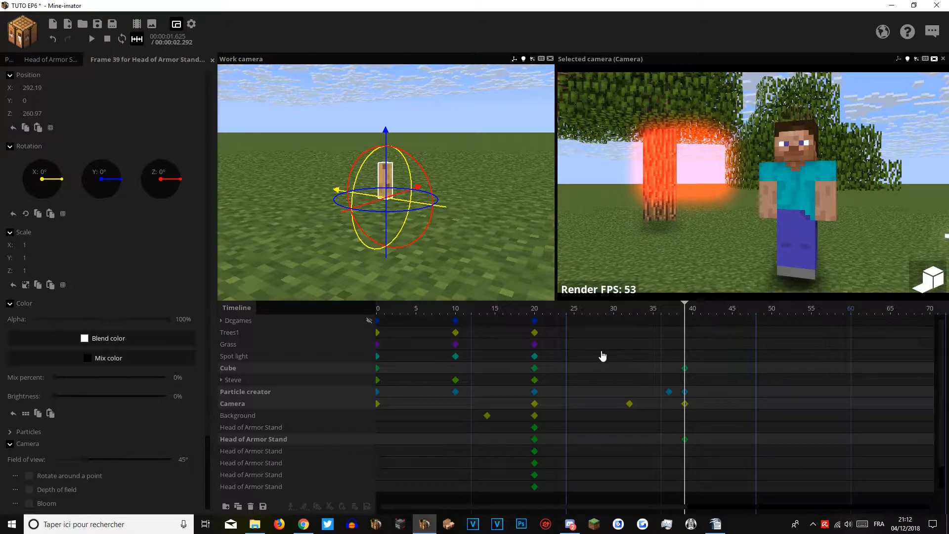
Move Steve along the X axis in a new keyframe placed at frame 35, and delete his keyframe at frame 20.
left_click(537, 382)
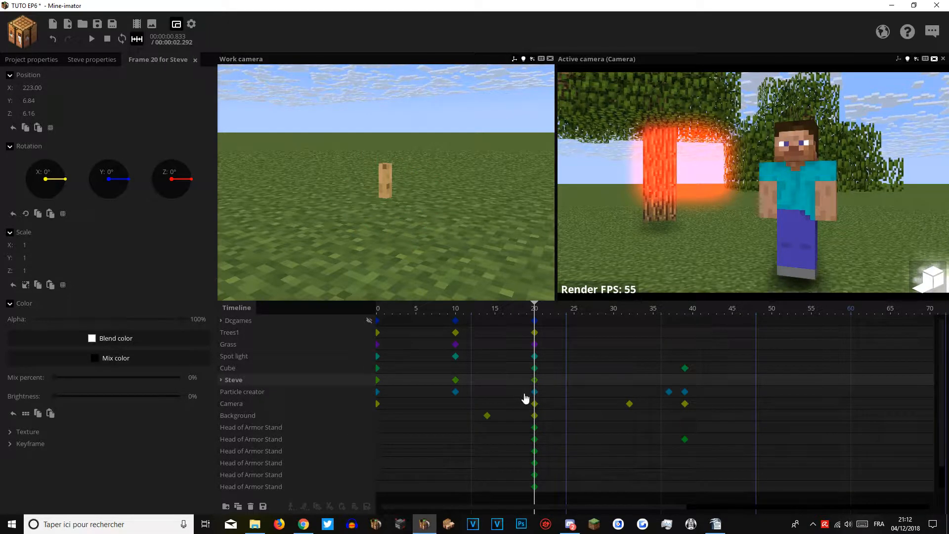
double_click(456, 380)
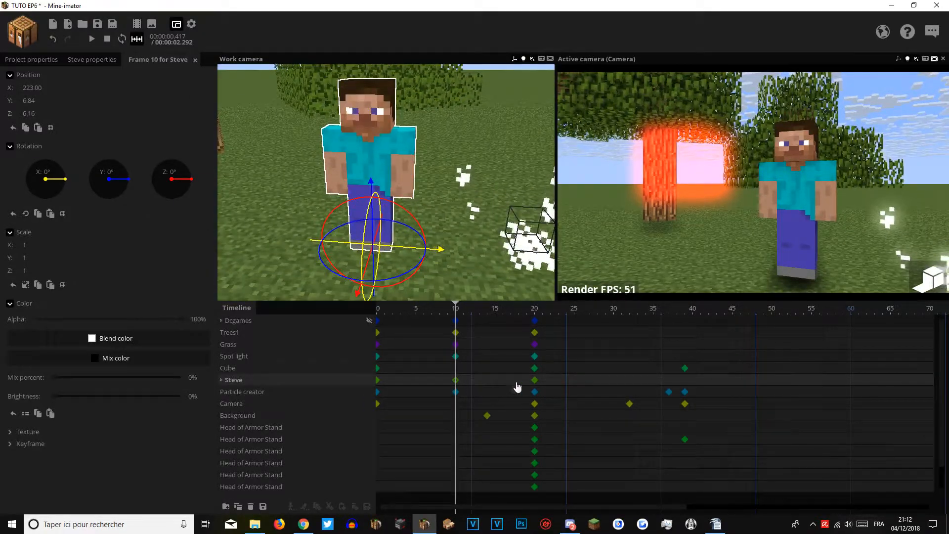
left_click(489, 382)
right_click_drag(390, 208, 390, 210)
key("s")
left_click_drag(389, 207, 232, 201)
left_click_drag(569, 383, 653, 382)
key("Delete")
Play Steve's sideways movement from frame 10 in the camera view and stop the playback.
left_click(455, 381)
right_click_drag(446, 201, 444, 200)
key("s")
key("space")
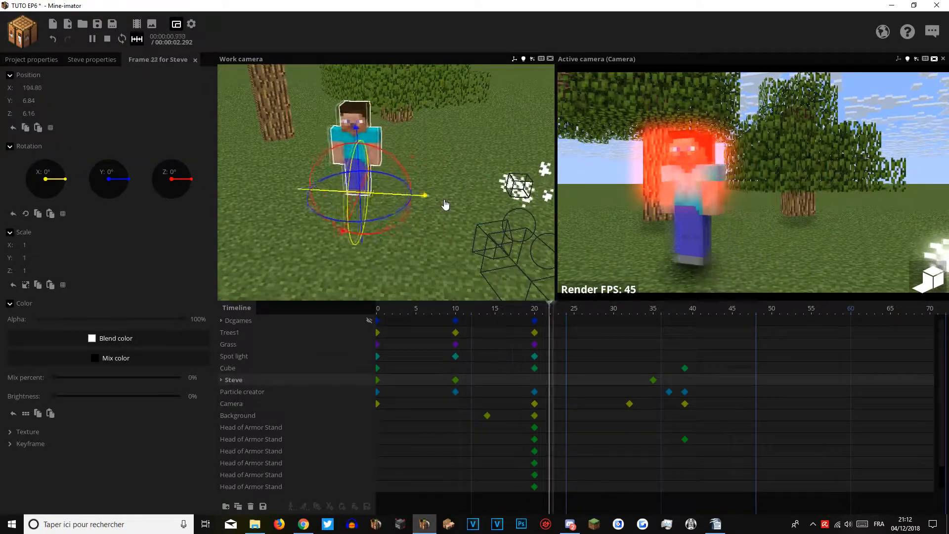
key("space")
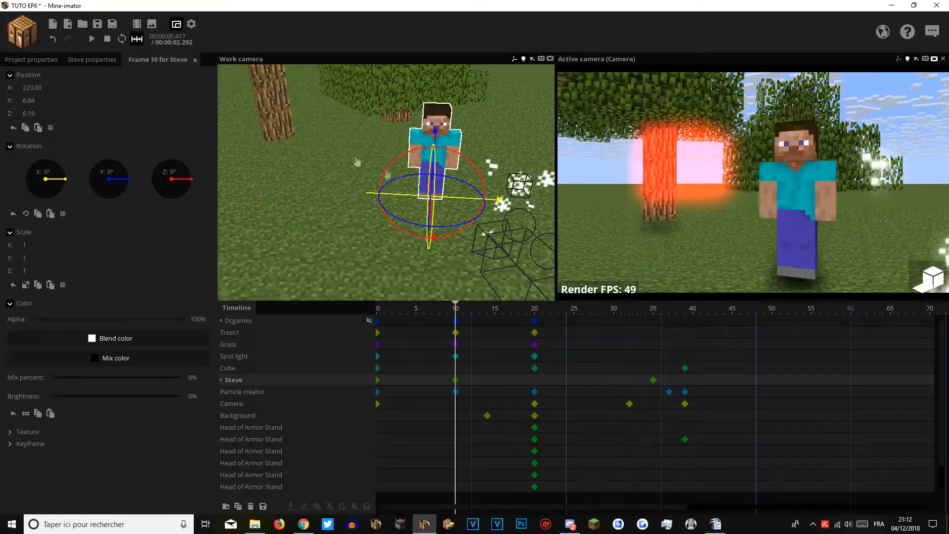
Set the transition of Steve's frame 10 keyframe to Ease in and out (quadratic) and preview the movement.
left_click(24, 444)
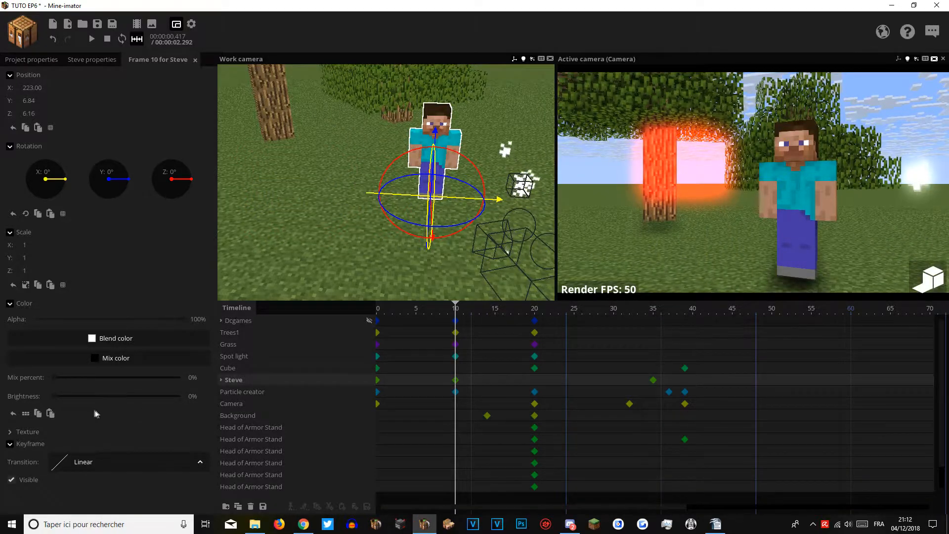
left_click(96, 462)
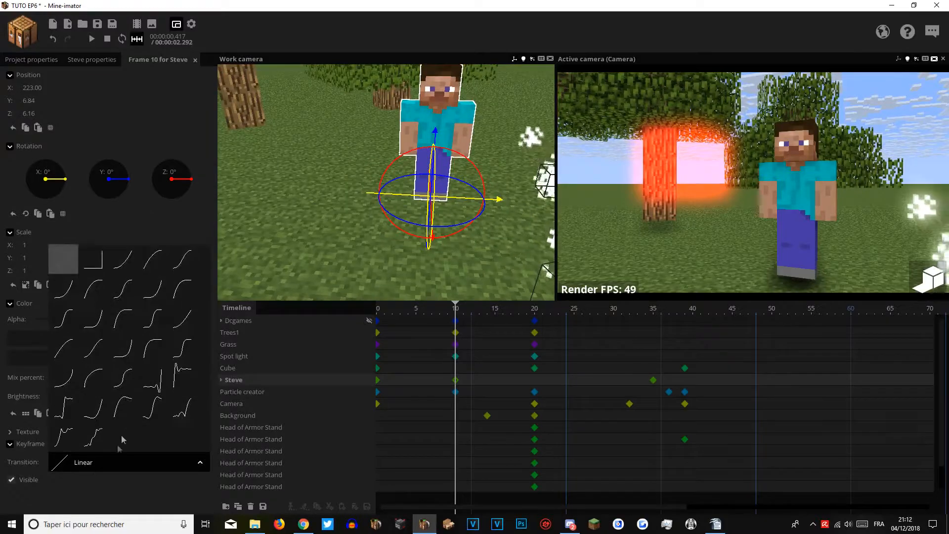
left_click(184, 260)
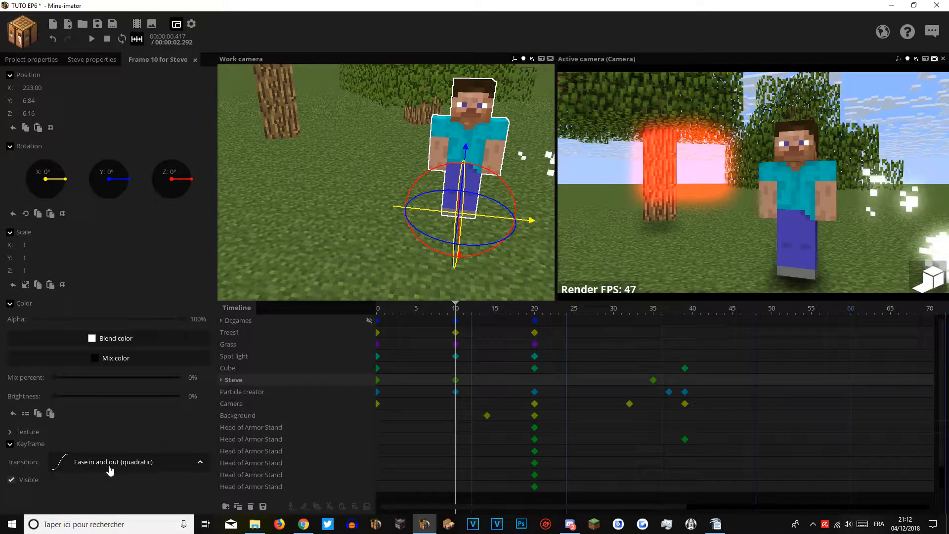
key("space")
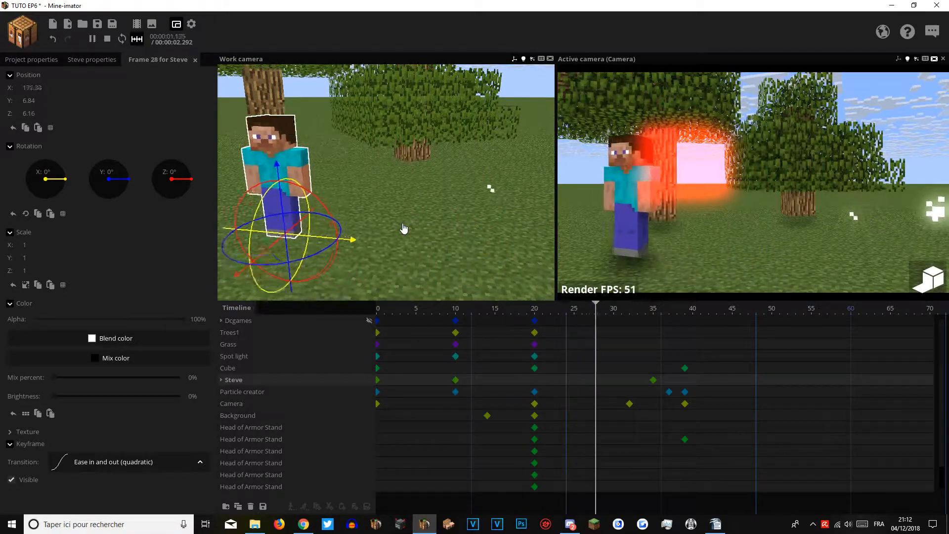
key("space")
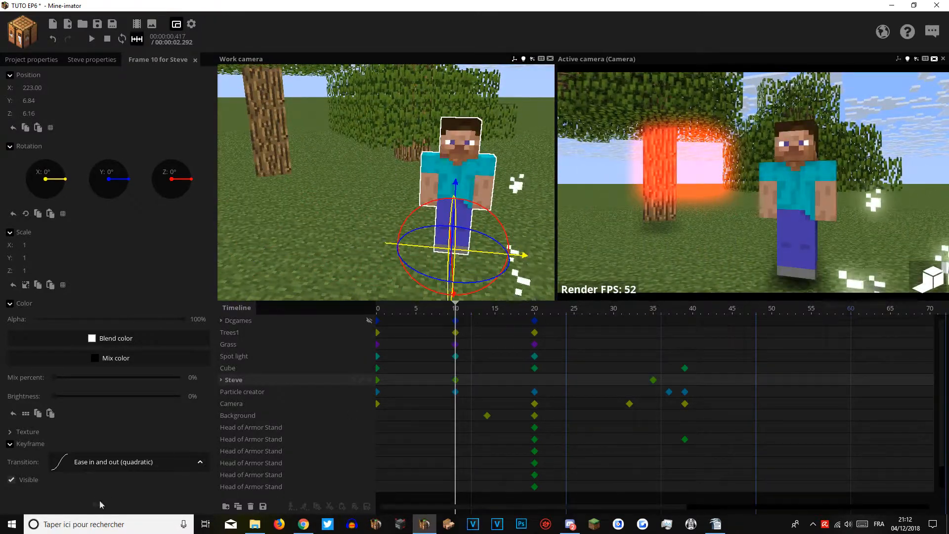
Change the transition of Steve's frame 10 keyframe to Ease out (quadratic) and play the movement from there.
left_click(119, 462)
left_click(152, 259)
key("space")
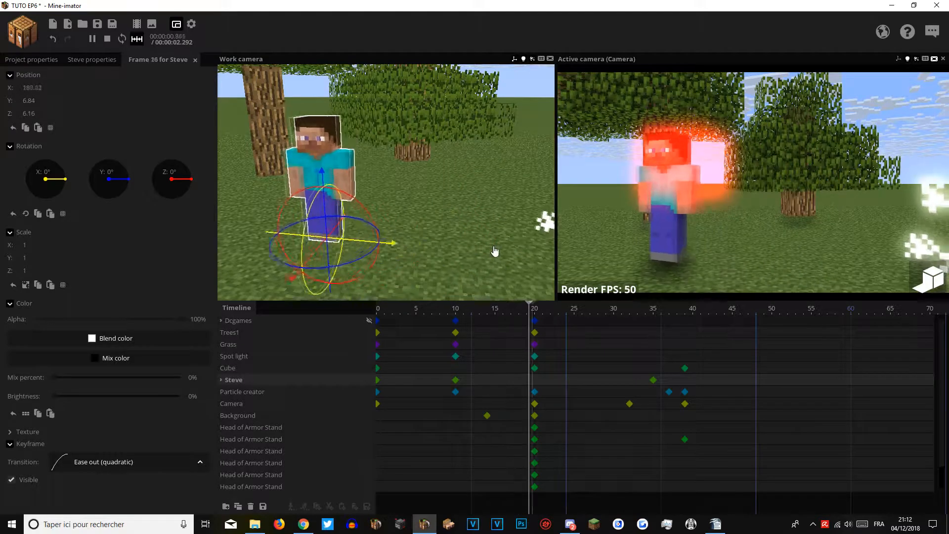
key("space")
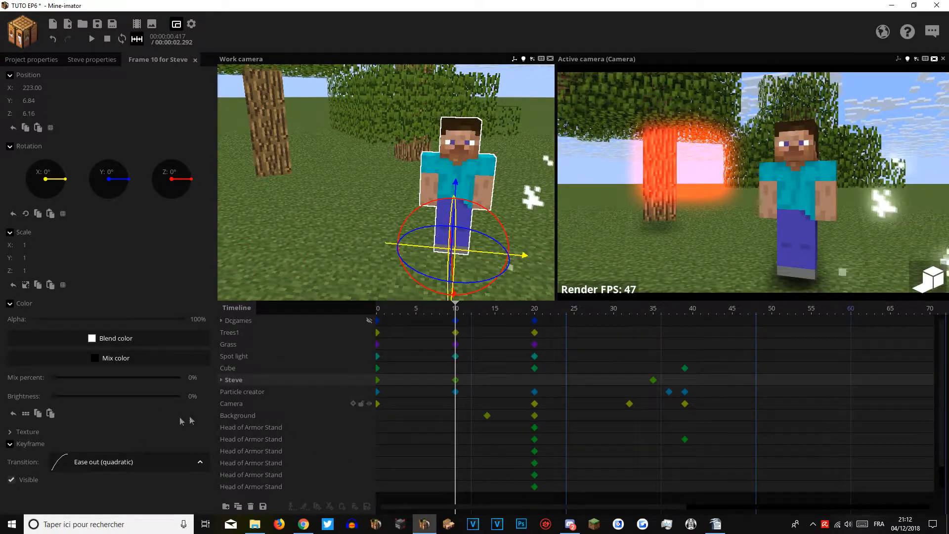
Show the transition choices for Steve's frame 10 keyframe in its settings and directly on the timeline, keeping the current one.
left_click(19, 447)
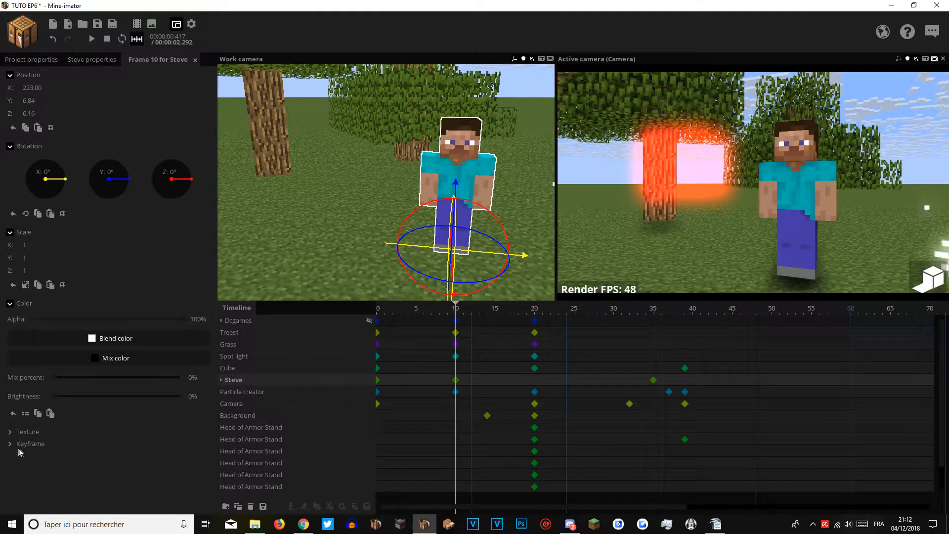
left_click(21, 443)
left_click(129, 462)
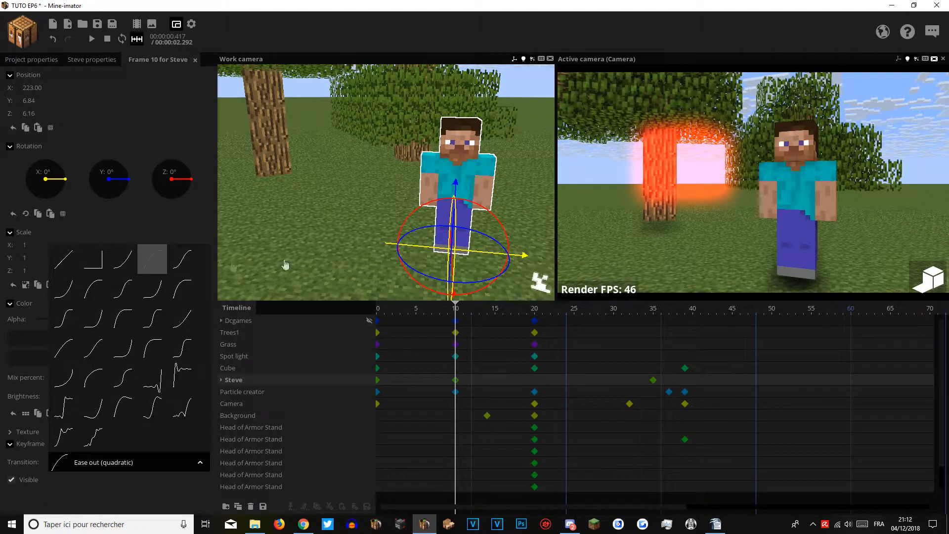
left_click(457, 392)
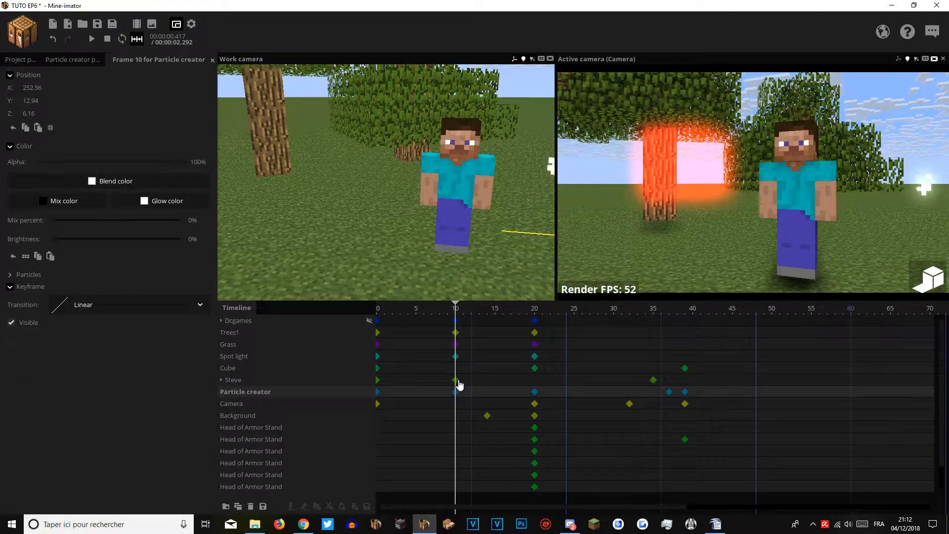
left_click(456, 380)
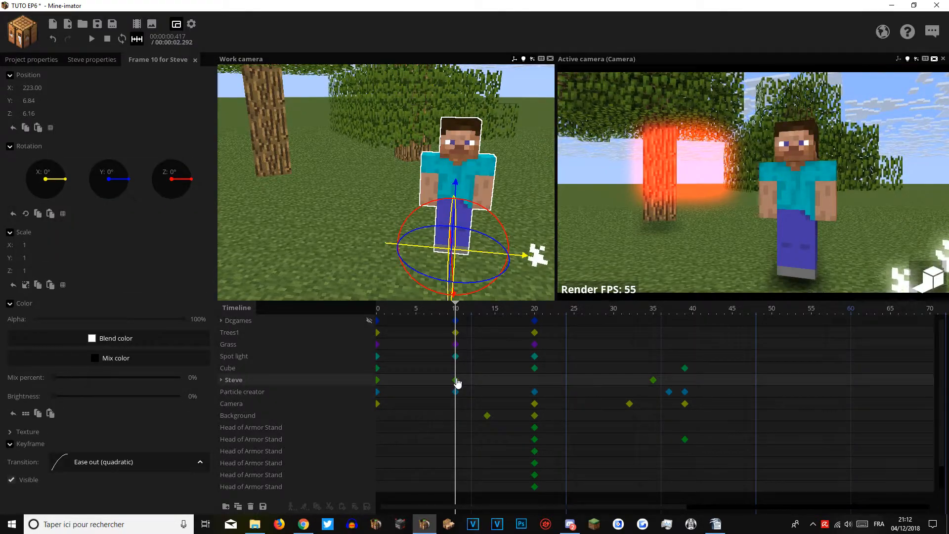
right_click(456, 380)
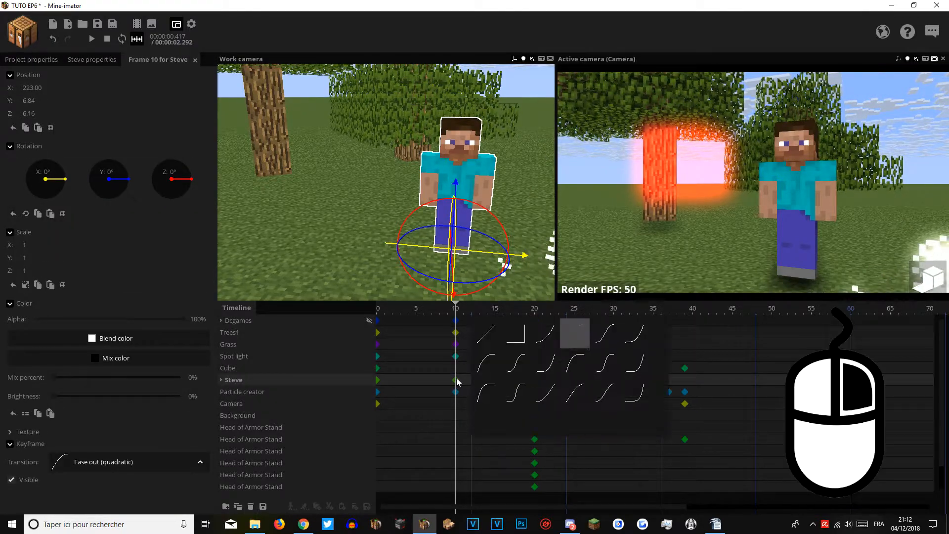
left_click(403, 400)
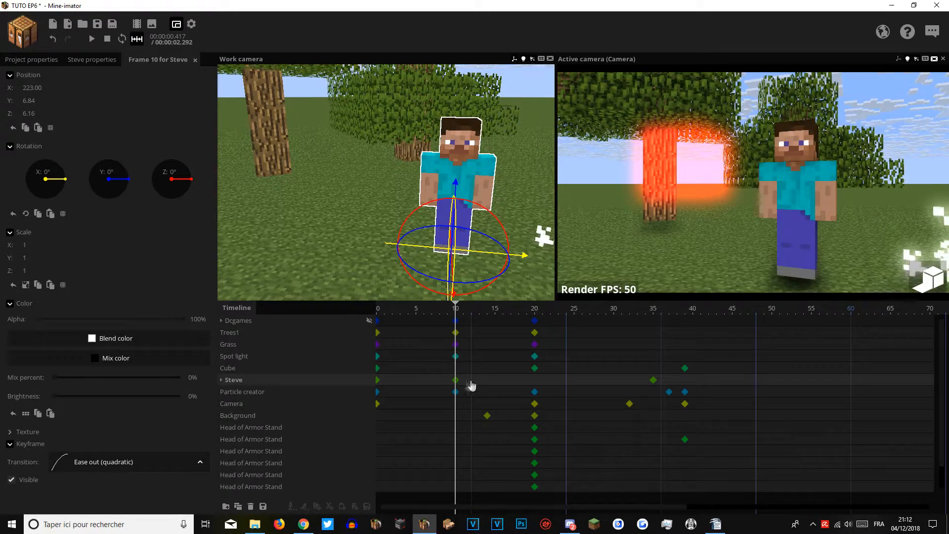
Add Steve keyframes at frames 15, 21 and 26, pick a transition curve for each on the timeline, and preview from frame 10.
left_click(496, 386)
right_click(494, 380)
left_click(554, 391)
left_click(541, 382)
right_click(542, 382)
left_click(563, 389)
left_click(584, 387)
left_click(585, 383)
right_click(585, 384)
left_click(618, 371)
left_click(455, 380)
key("space")
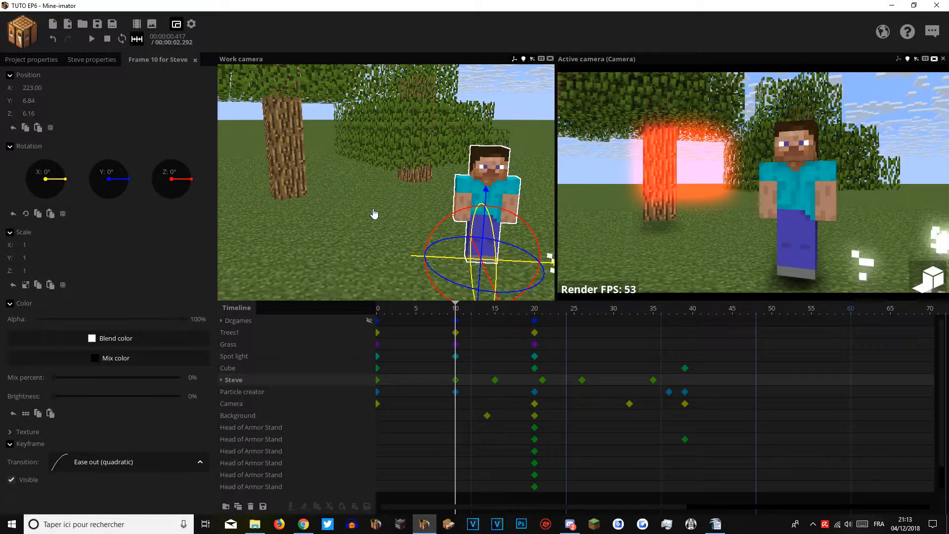
Hide the timeline's interval lines and move the playhead to frame 0 and frame 19 without them.
right_click_drag(376, 134, 378, 119)
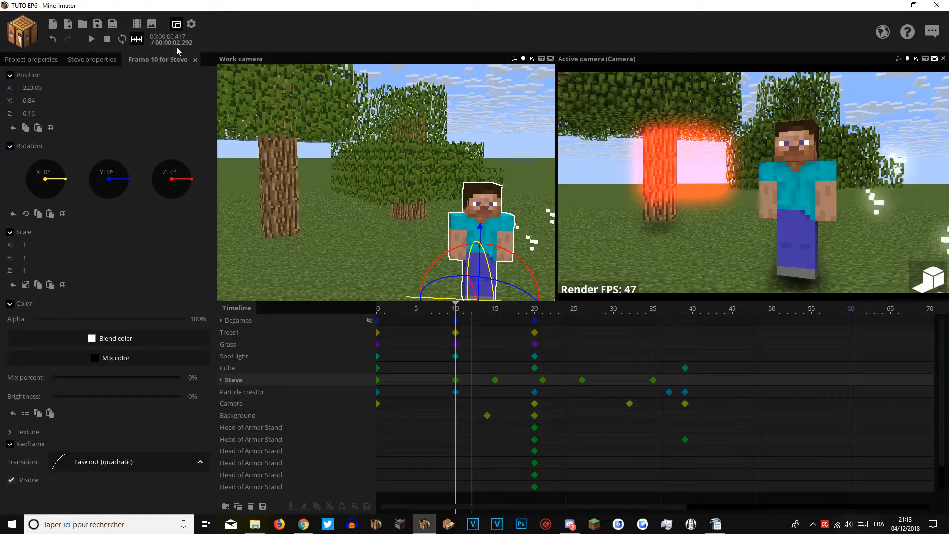
left_click(137, 42)
left_click_drag(456, 311, 312, 315)
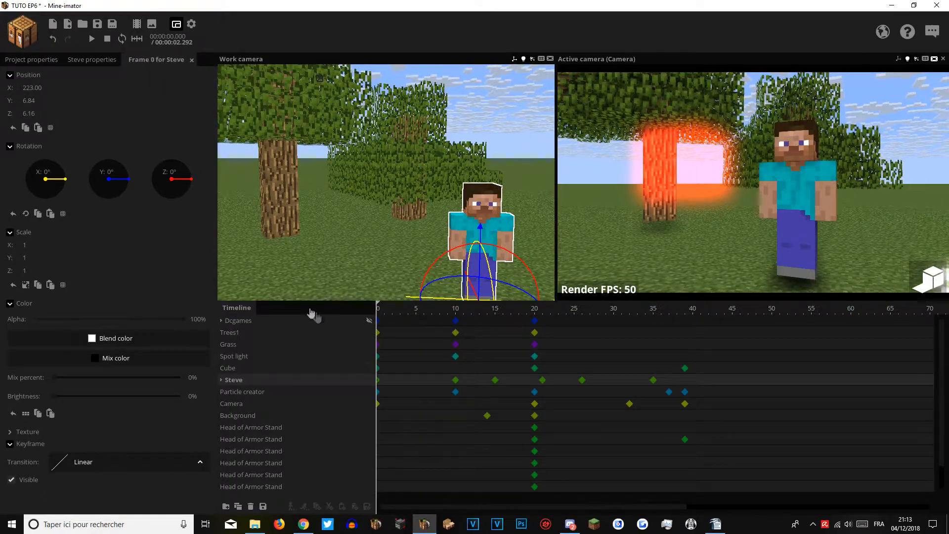
left_click(378, 345)
scroll(375, 347, "down", 3, "ctrl")
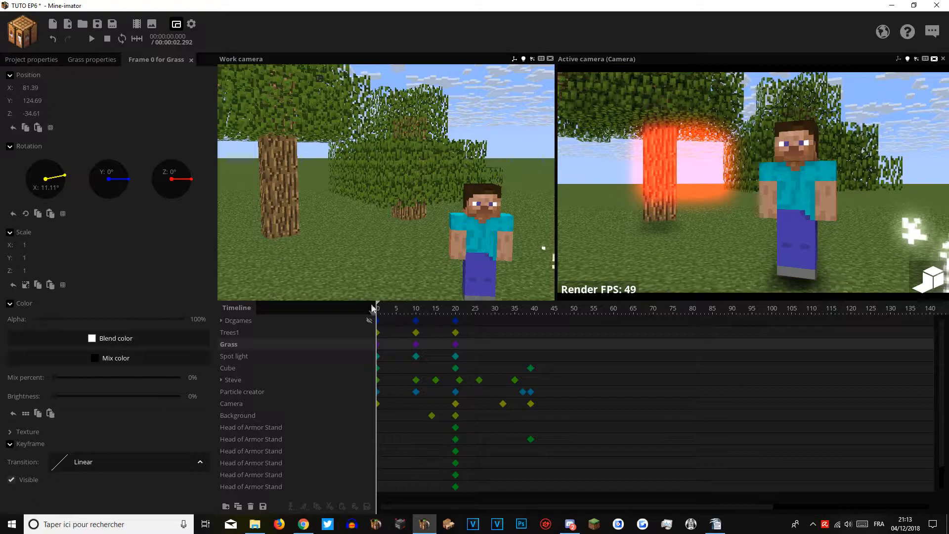
left_click(454, 311)
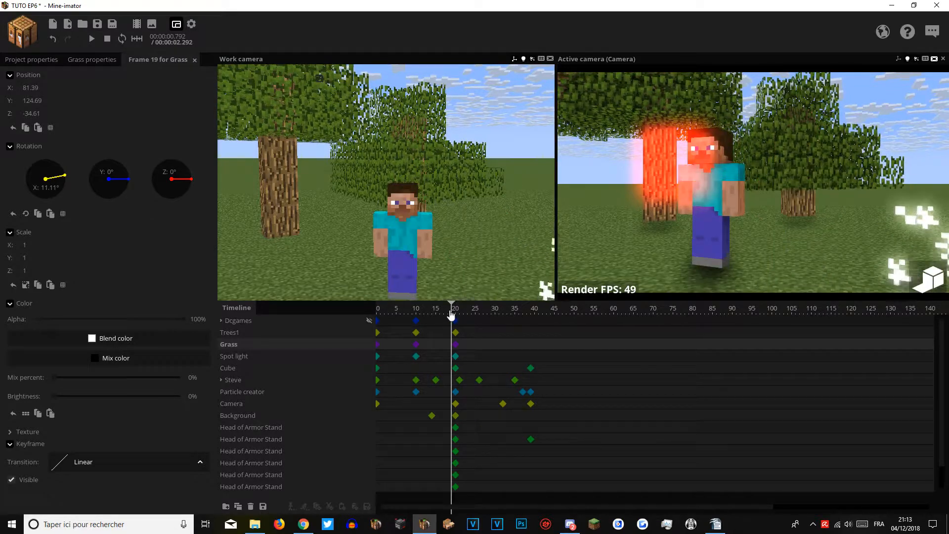
scroll(432, 319, "up", 2, "ctrl")
Show the timeline's interval lines and check the times at the lines on frames 12 and 24.
left_click(137, 39)
left_click_drag(445, 510, 425, 509)
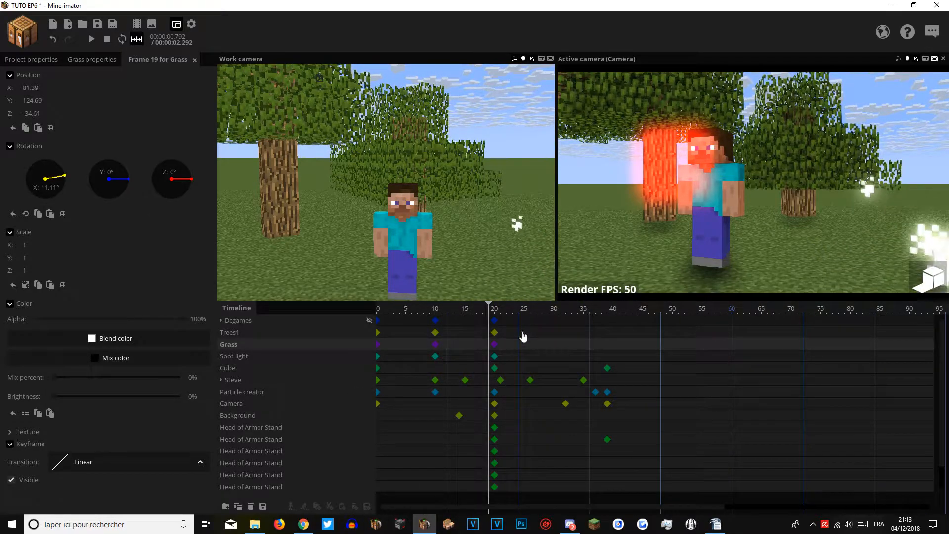
left_click(448, 323)
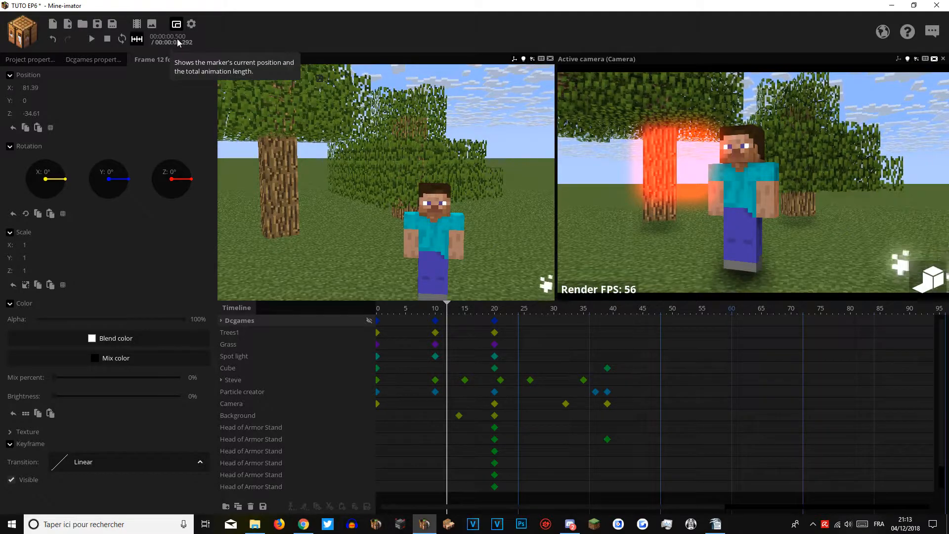
left_click(519, 325)
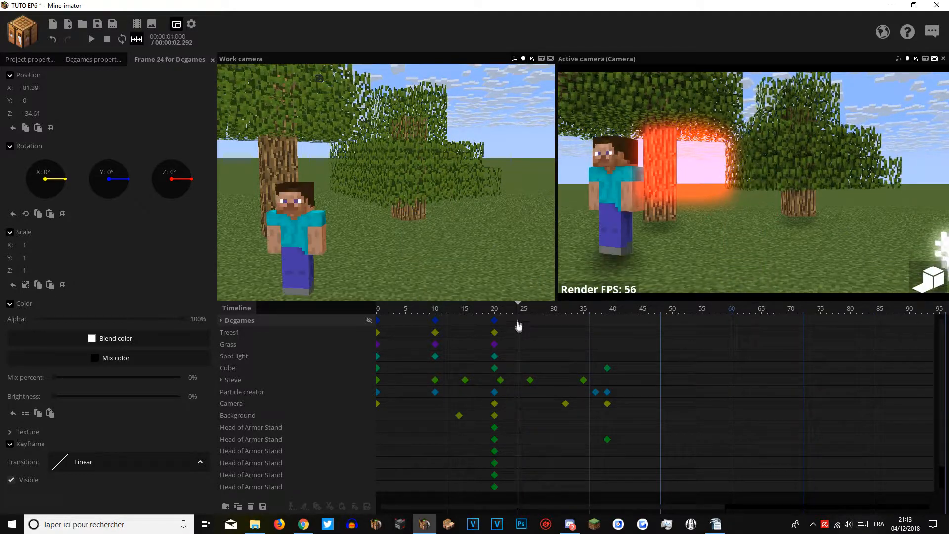
left_click(464, 373)
Check the times at interval lines farther along the timeline, including frames 168 and 240.
scroll(454, 374, "down", 1)
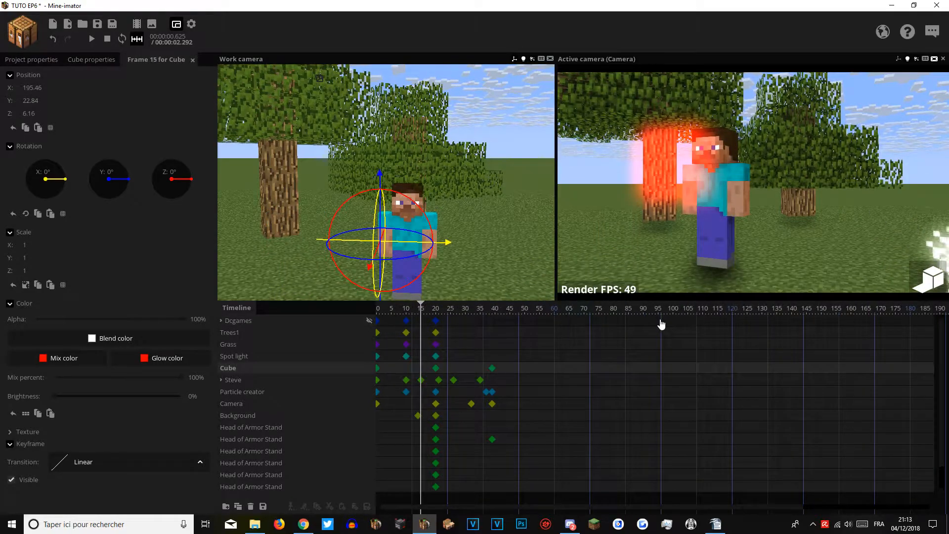
left_click(662, 323)
left_click_drag(586, 509, 663, 509)
left_click(753, 321)
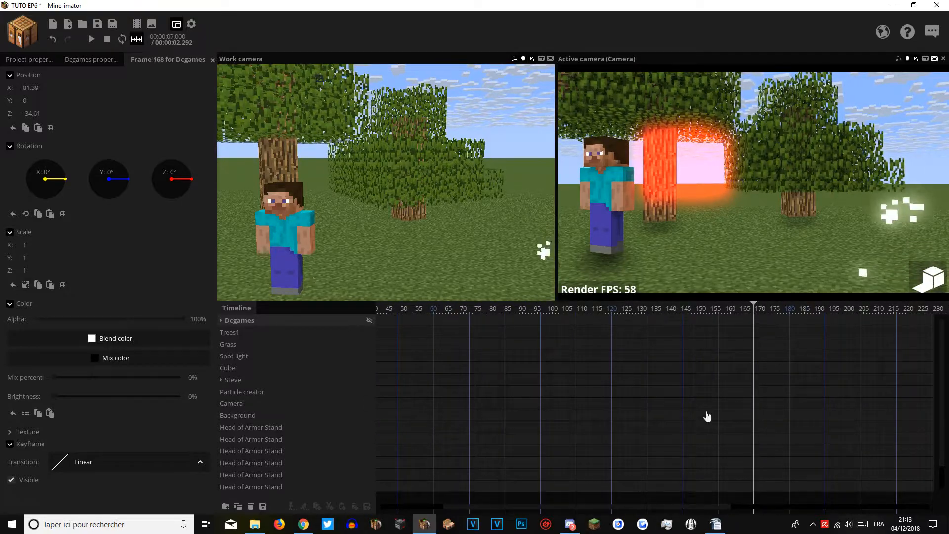
left_click_drag(670, 508, 788, 508)
left_click(673, 324)
left_click(744, 324)
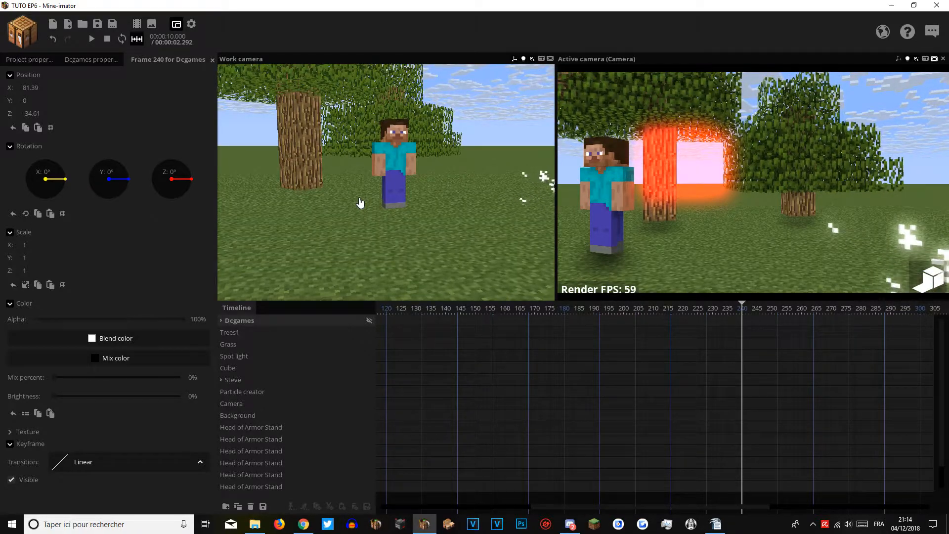
right_click_drag(352, 195, 467, 184)
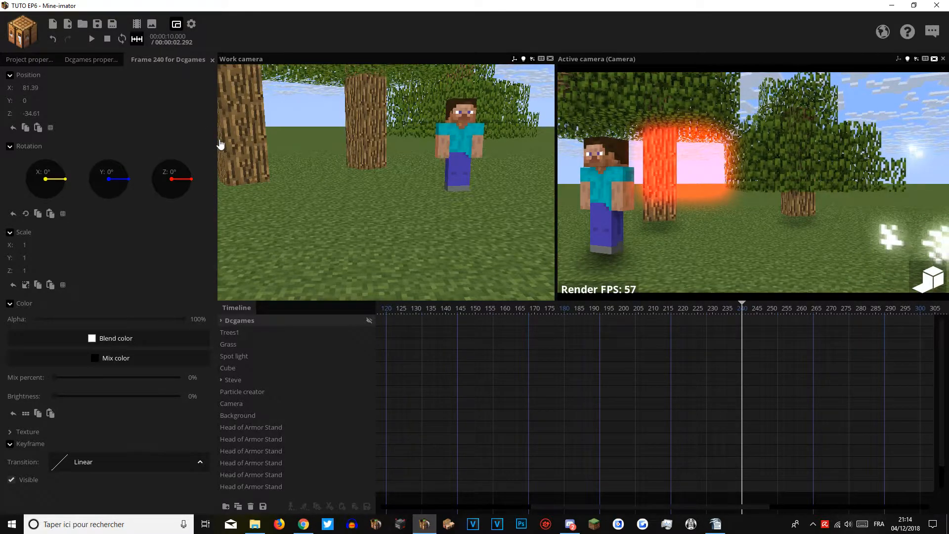
mouse_move(334, 184)
right_mouse_down()
mouse_move(346, 203)
mouse_move(327, 182)
mouse_move(335, 184)
right_mouse_up()
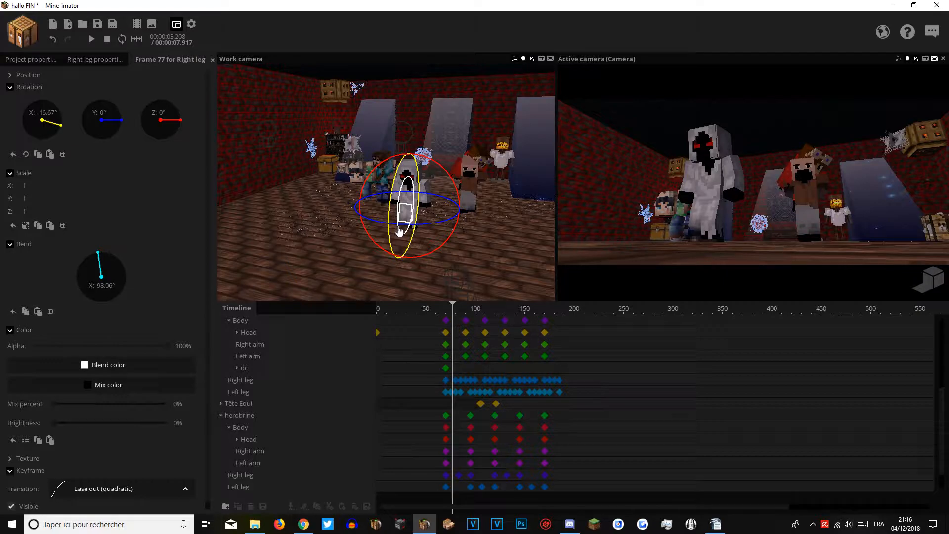
Play the walking animation of the "hallo FIN" project from frame 77.
left_click_drag(485, 252, 459, 252)
key("space")
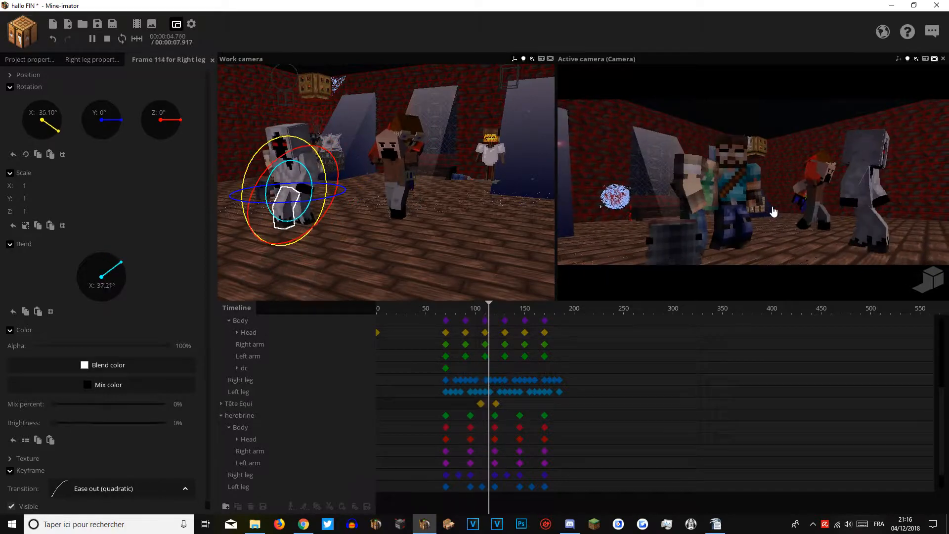
Pause the playback and examine the characters and the room at frame 59 in the work camera.
key("space")
mouse_move(470, 205)
right_mouse_down()
mouse_move(490, 206)
mouse_move(478, 207)
mouse_move(498, 219)
mouse_move(455, 205)
right_mouse_up()
key("w")
key("w")
key("w")
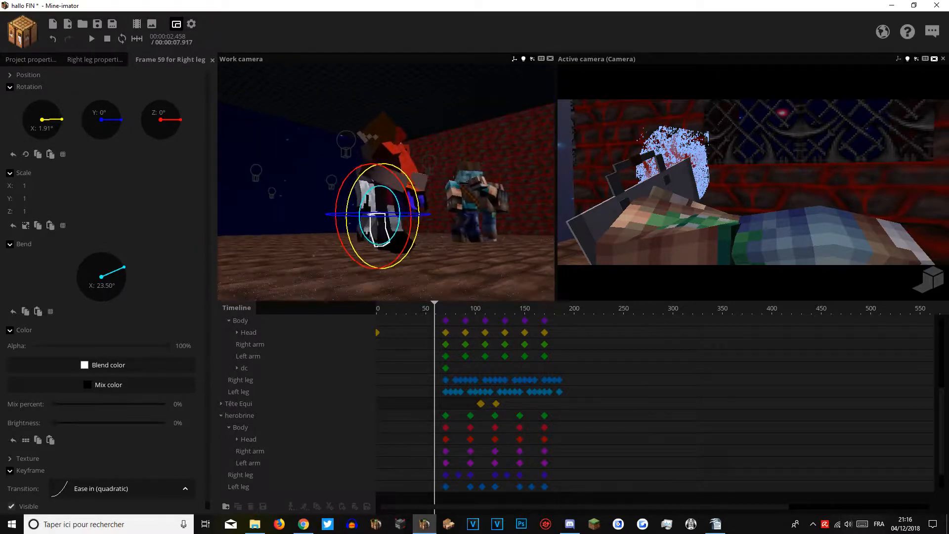
key("w")
mouse_move(454, 205)
right_mouse_down()
mouse_move(481, 210)
mouse_move(465, 199)
right_mouse_up()
key("s")
key("s")
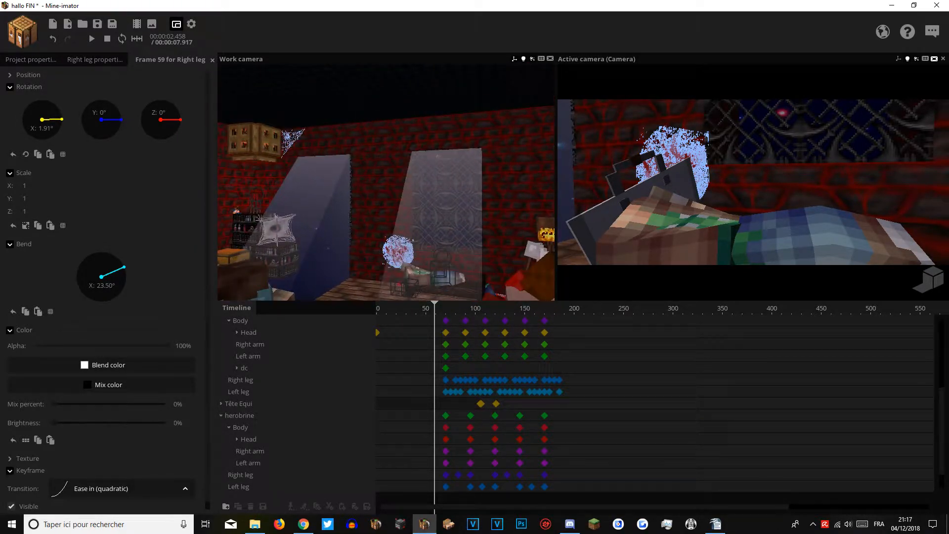
Go to frame 78 and examine the windows, light beams and decor of the room.
left_click_drag(442, 316, 454, 317)
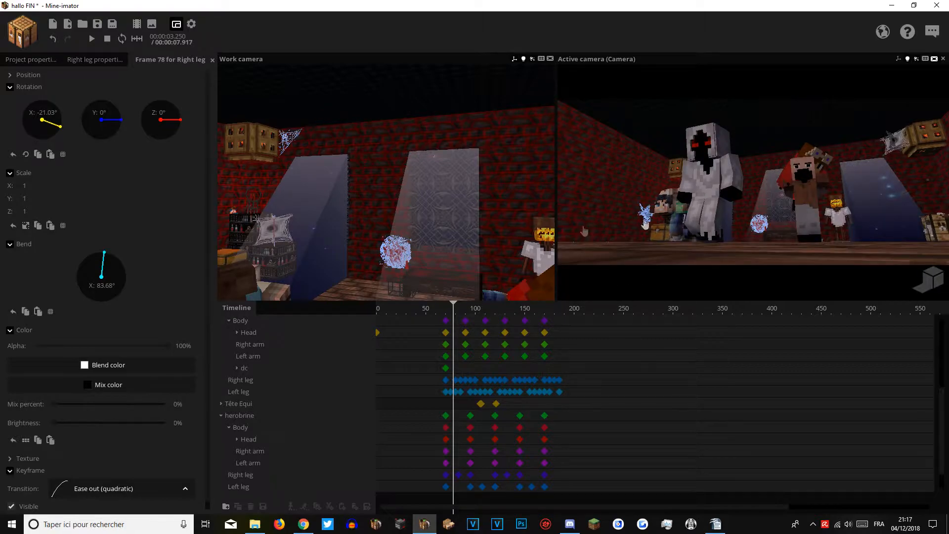
right_click_drag(386, 182, 471, 212)
key("w")
key("w")
key("w")
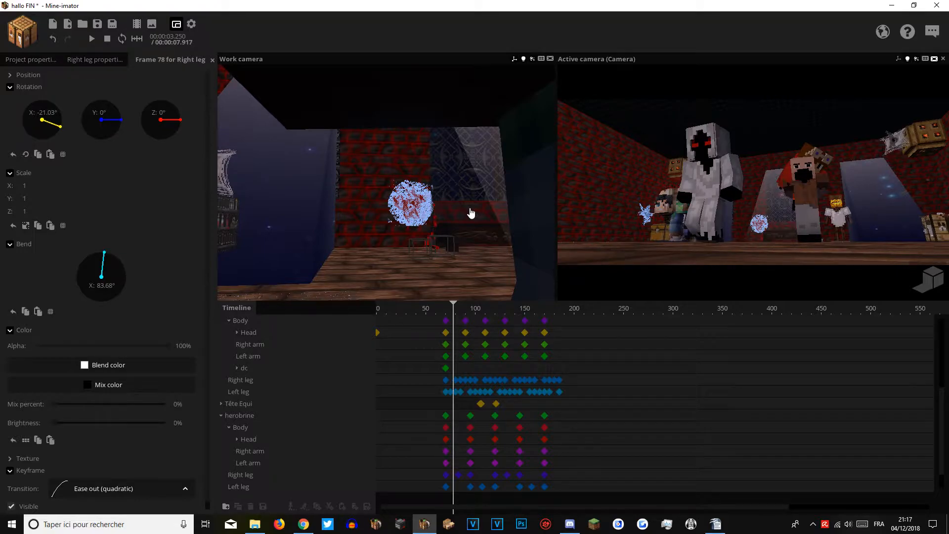
right_click_drag(453, 210, 427, 208)
key("s")
key("w")
key("s")
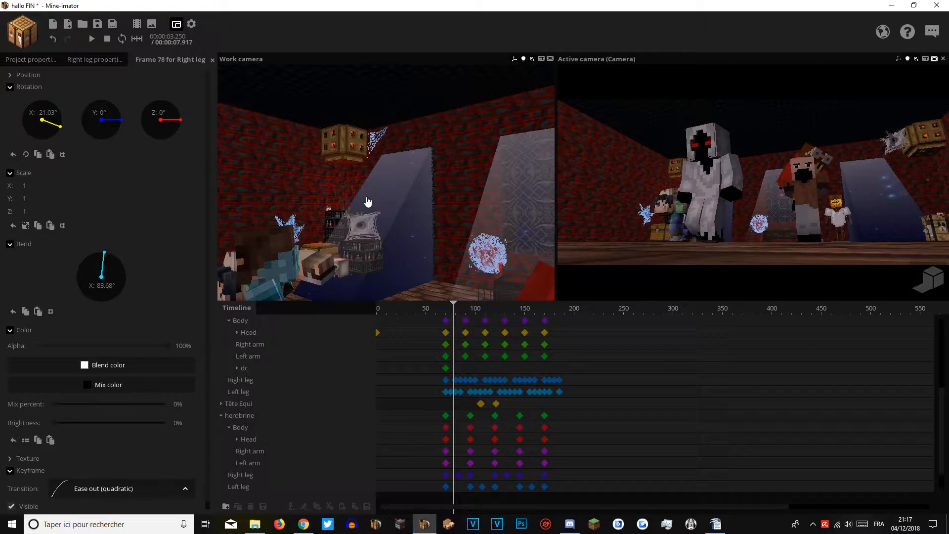
Go to frame 0 and select one of the Toile(mur) wall cobwebs in the scene.
left_click_drag(394, 310, 297, 300)
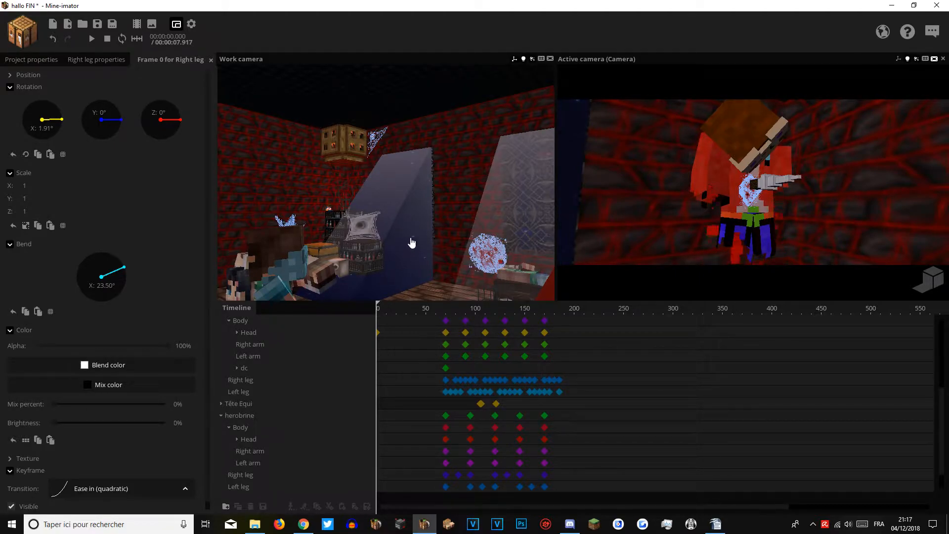
key("s")
right_click_drag(413, 246, 401, 245)
key("w")
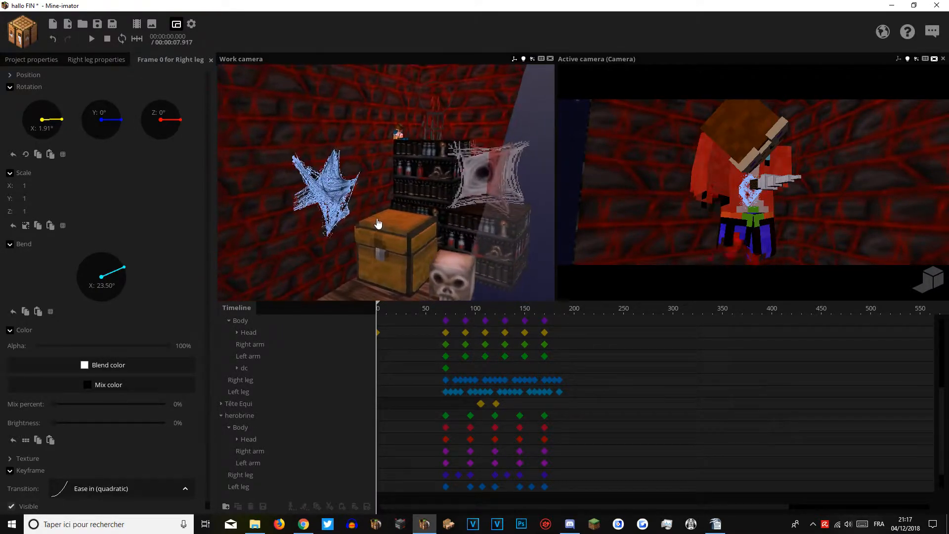
right_click_drag(371, 212, 354, 209)
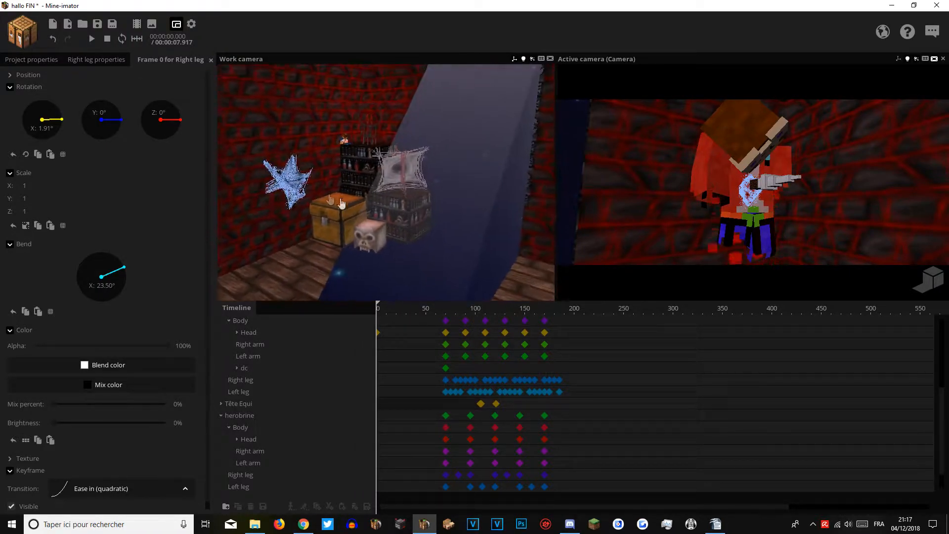
left_click(288, 180)
right_click_drag(435, 216, 436, 215)
left_click(401, 140, "shift")
right_click_drag(402, 141, 402, 141)
left_click(340, 100)
right_click_drag(280, 214, 271, 216)
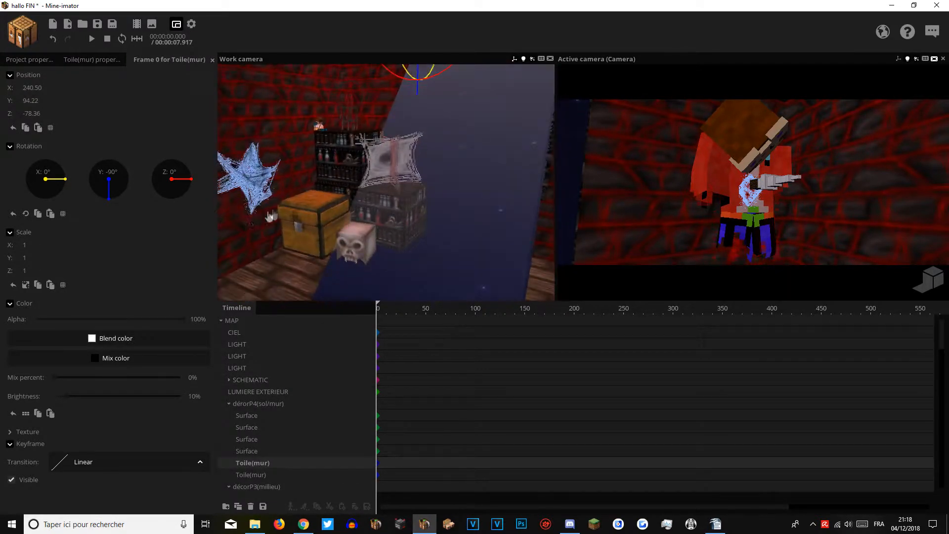
Add the second Toile(mur) and two LIGHT beams to the selection and raise their render depth.
left_click(256, 182, "shift")
right_click_drag(423, 188, 425, 189)
left_click(451, 185, "shift")
right_click_drag(348, 184, 409, 171)
left_click(346, 162, "shift")
left_click(355, 128, "shift")
right_click_drag(380, 207, 381, 208)
right_click_drag(449, 104, 447, 105)
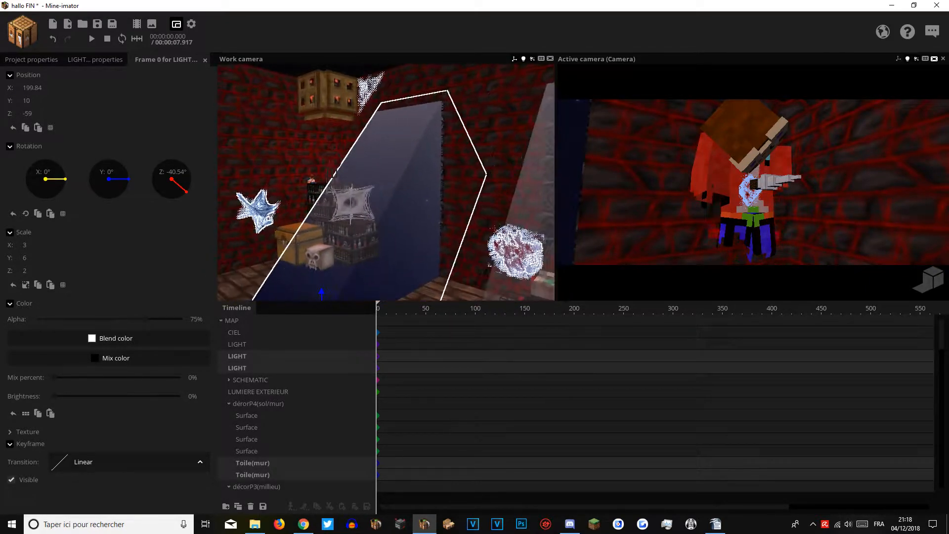
right_click_drag(393, 165, 400, 183)
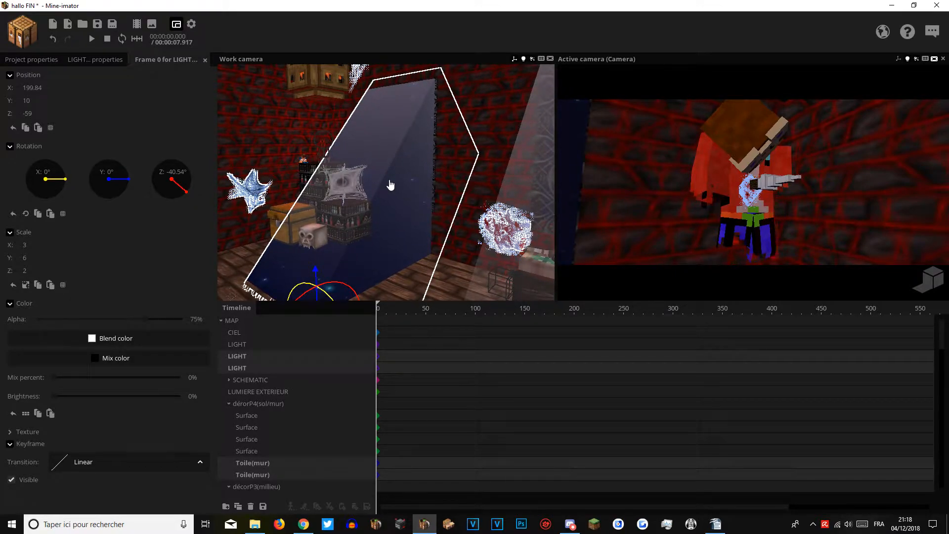
right_click_drag(377, 183, 376, 183)
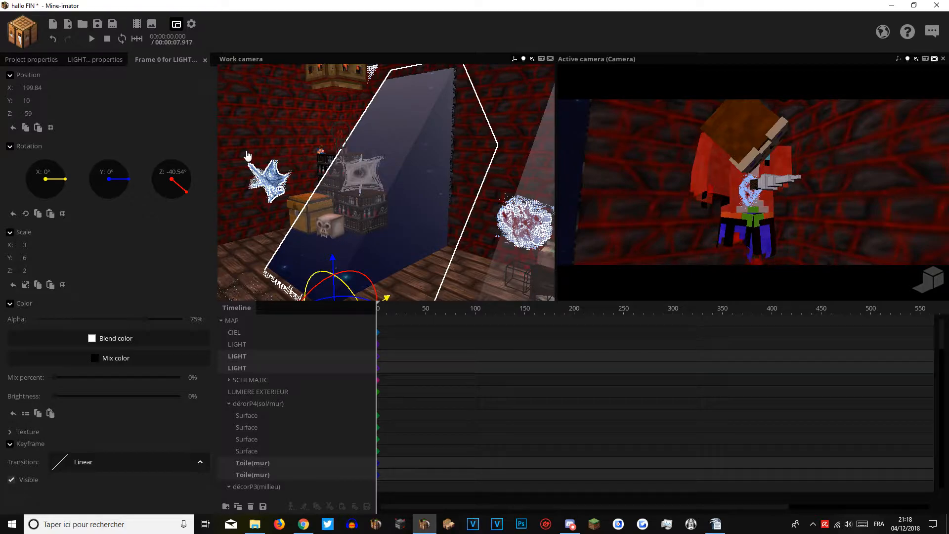
left_click(105, 60)
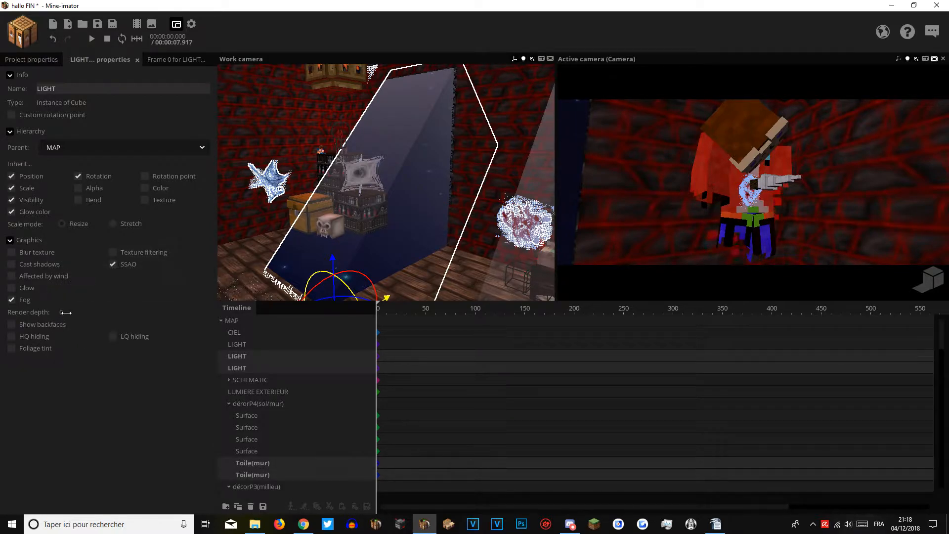
left_click_drag(66, 312, 72, 312)
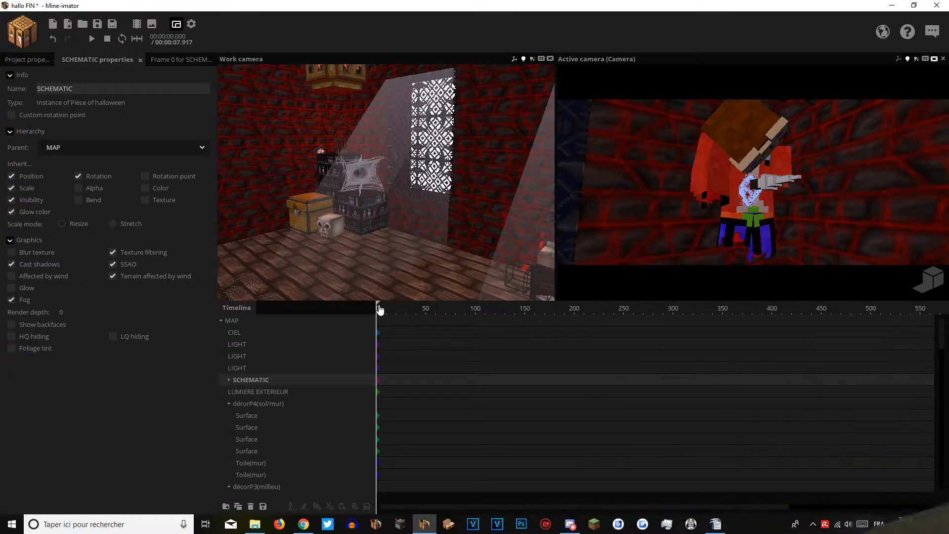
Shrink the timeline to give the work and active camera views more height.
left_click_drag(384, 314, 384, 341)
mouse_move(377, 281)
left_mouse_down()
mouse_move(420, 299)
mouse_move(435, 292)
mouse_move(383, 282)
left_mouse_up()
right_click_drag(376, 281, 376, 282)
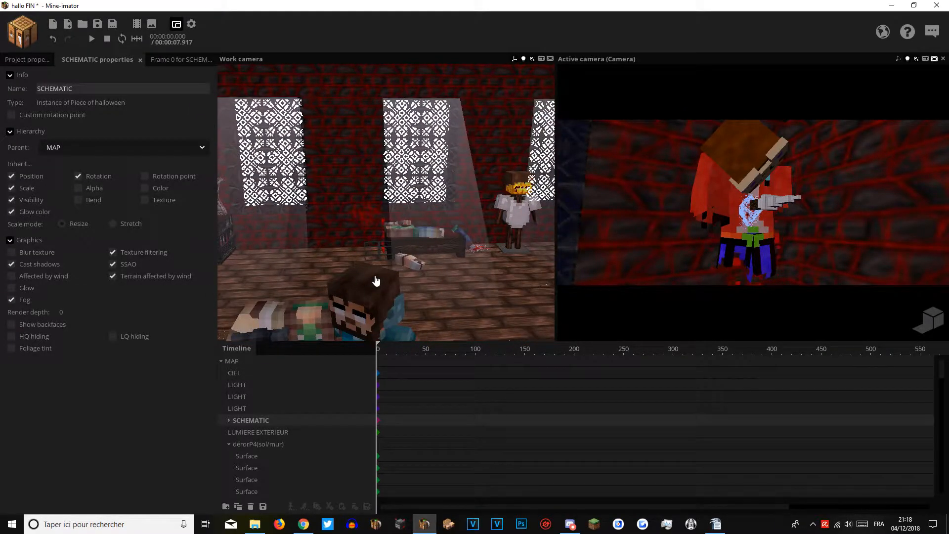
Raise the render depth of the Tache De Sang (equi) blood stain on the floor.
mouse_move(378, 281)
right_mouse_down()
mouse_move(351, 276)
mouse_move(383, 285)
right_mouse_up()
key("w")
mouse_move(383, 242)
right_mouse_down()
mouse_move(395, 242)
mouse_move(385, 245)
right_mouse_up()
left_click(385, 245)
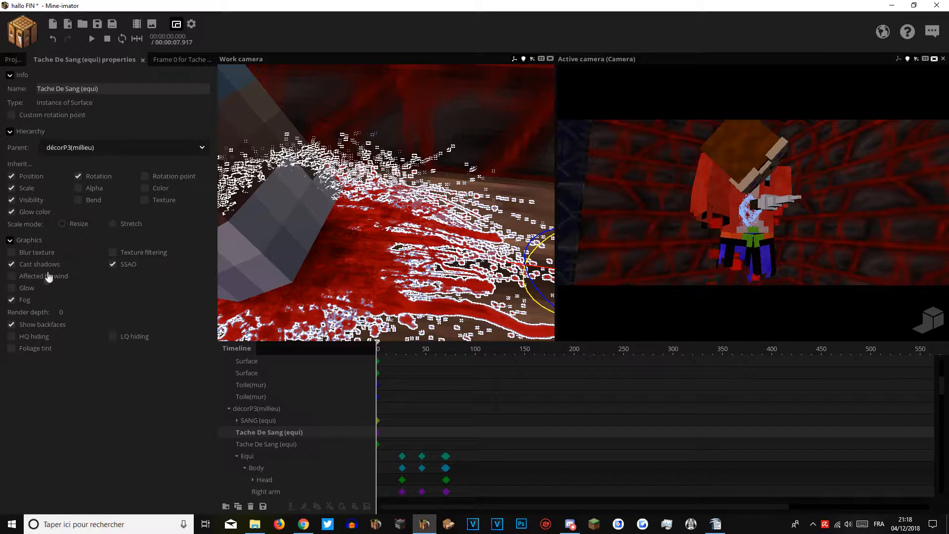
left_click_drag(66, 313, 73, 312)
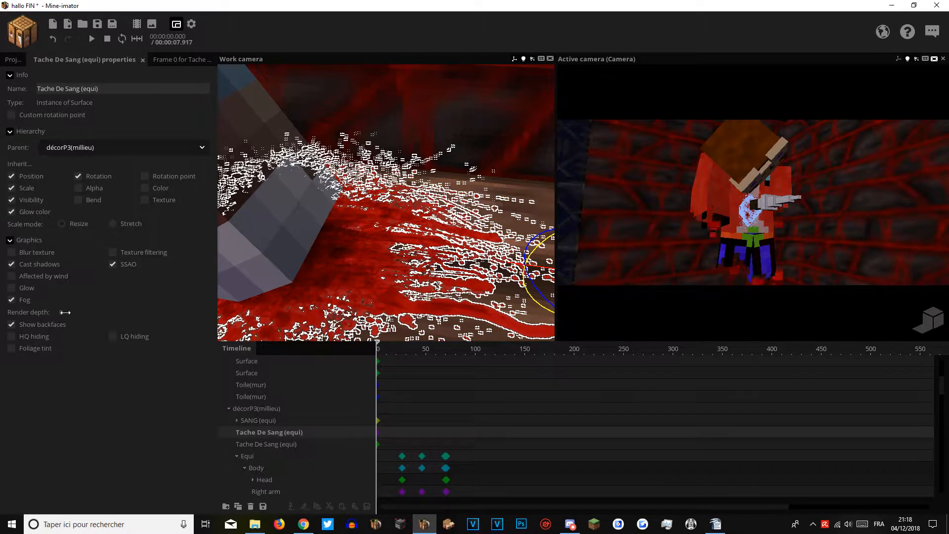
left_click(385, 239)
key("s")
right_click_drag(385, 238, 386, 238)
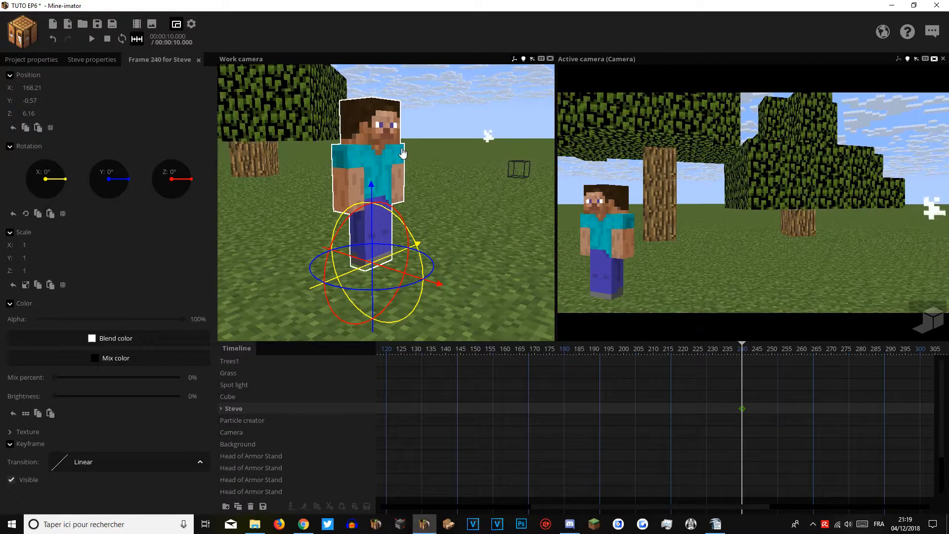
Save the TUTO EP6 project.
left_click_drag(322, 159, 396, 203)
right_click_drag(395, 203, 425, 195)
right_click_drag(355, 147, 355, 145)
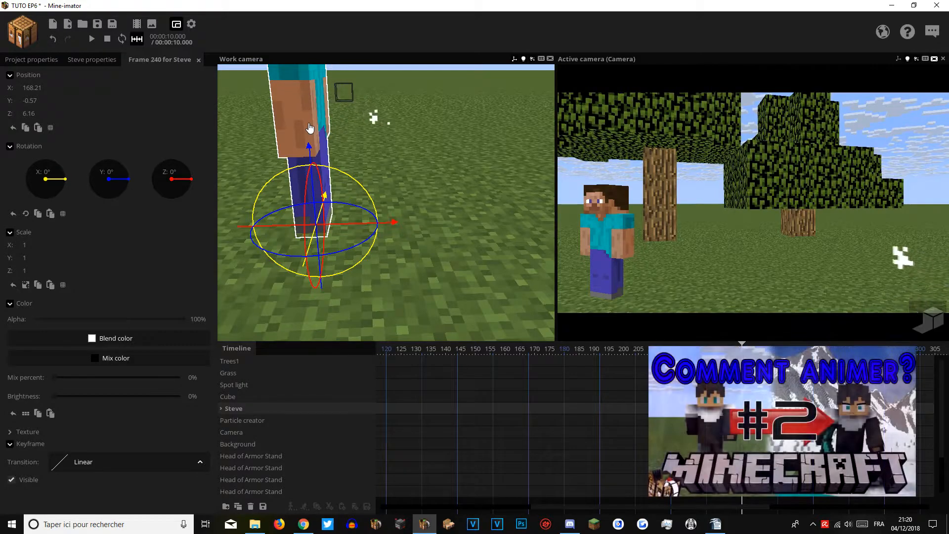
left_click(99, 25)
right_click_drag(307, 149, 330, 168)
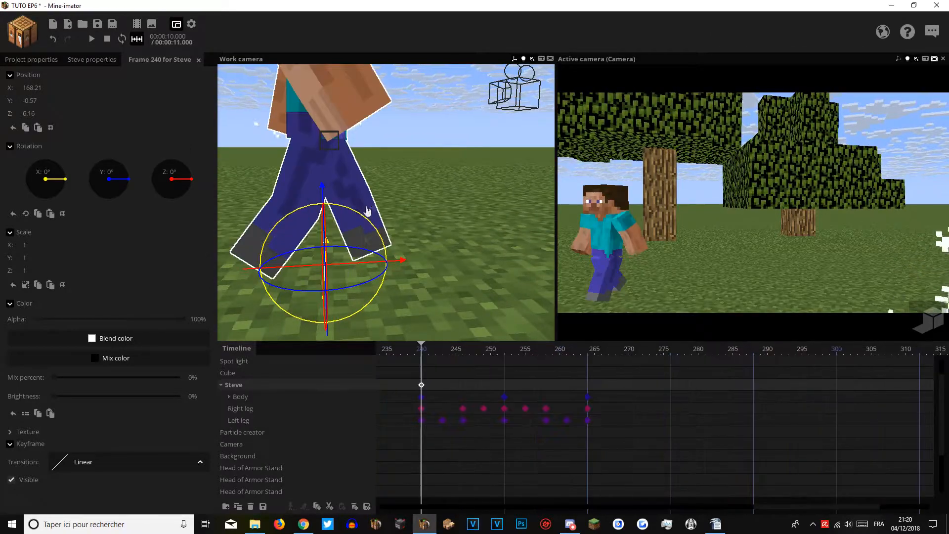
Repeat Steve's walk-cycle keyframes for the body, arms and legs up to frame 336.
right_click_drag(366, 212, 460, 230)
left_click(230, 397)
scroll(297, 403, "down", 5)
scroll(494, 396, "up", 4)
left_click_drag(639, 370, 451, 440)
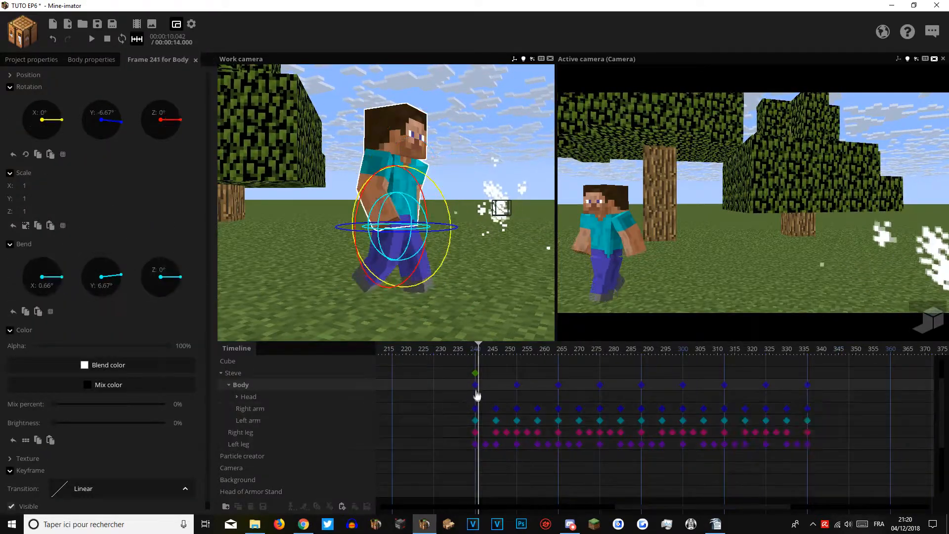
Save the project and play back Steve's repeated walk cycle from frame 240.
left_click(477, 405)
key("ctrl+s")
key("space")
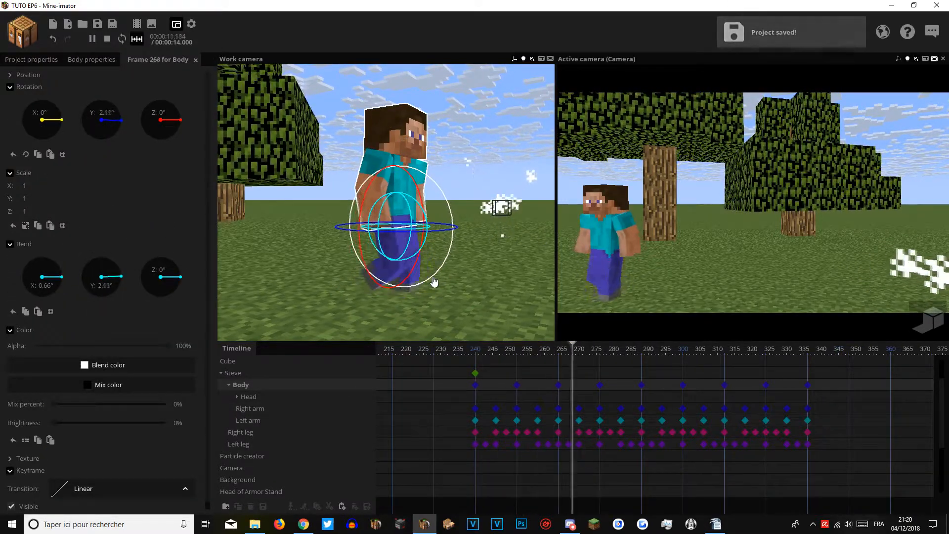
key("space")
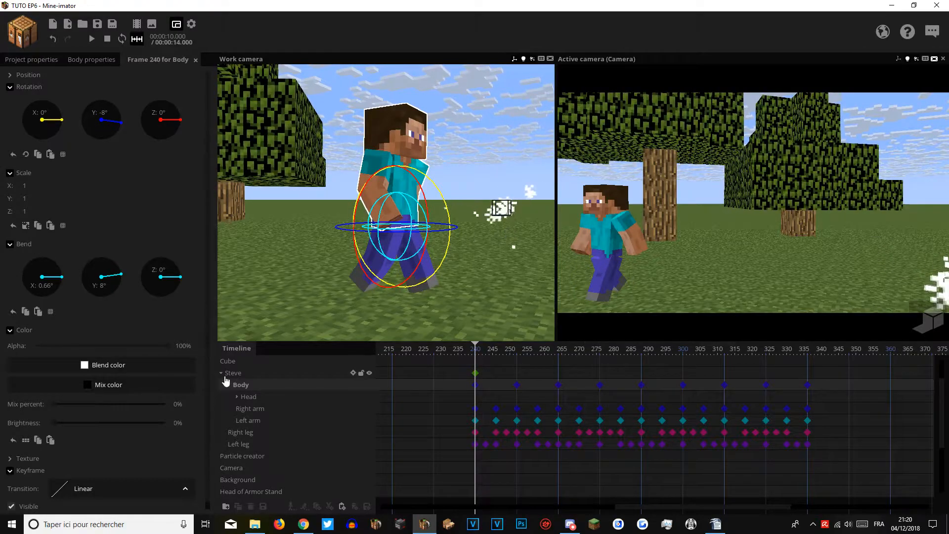
Create a position keyframe for Steve at frame 335 with him moved forward along Z, and play the walk.
left_click(229, 374)
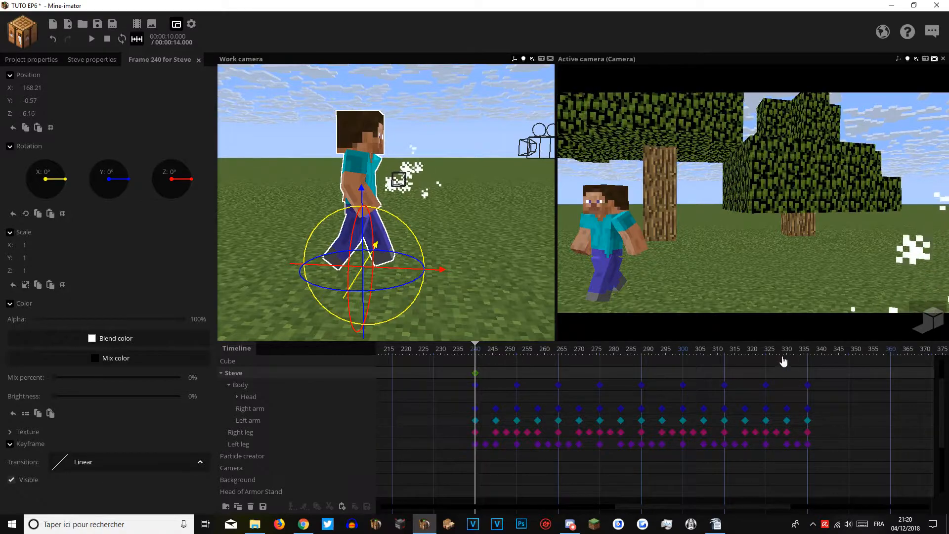
left_click(804, 374)
left_click_drag(491, 246, 614, 255)
left_click(477, 381)
key("space")
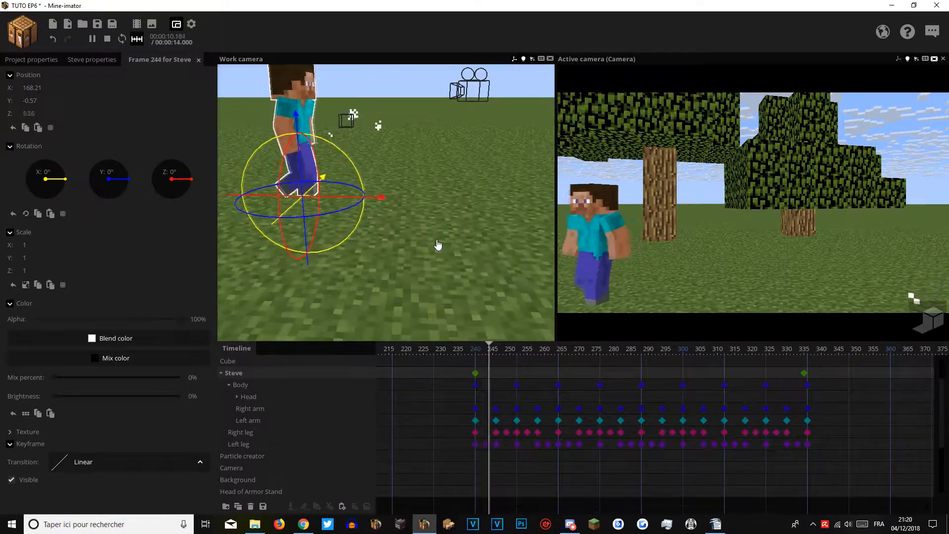
Set Steve's Z position at frame 335 to 71.50 and play the walk from frame 240.
left_click(803, 374)
left_click_drag(536, 210, 465, 230)
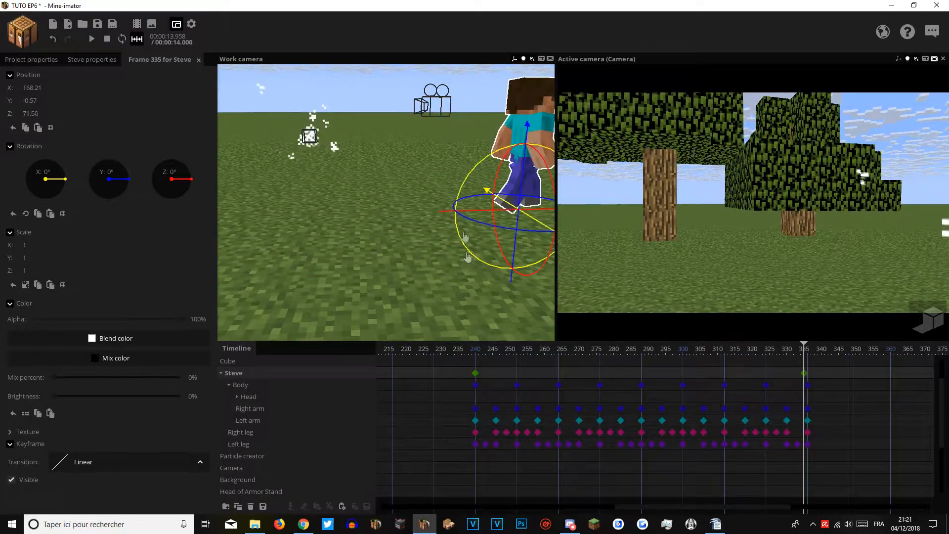
left_click(473, 381)
key("space")
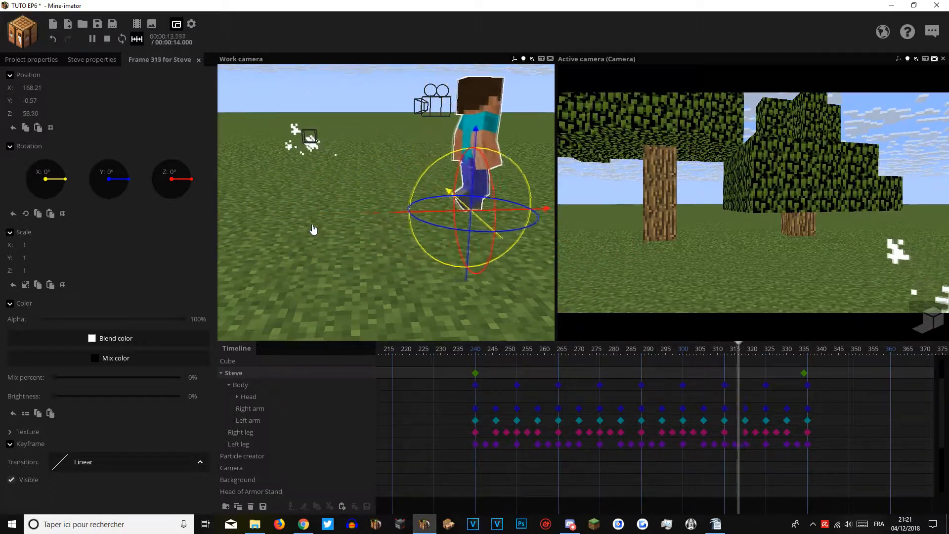
key("space")
Save the project and create a new cube in the scene.
key("w")
right_click_drag(303, 231, 388, 217)
key("ctrl+s")
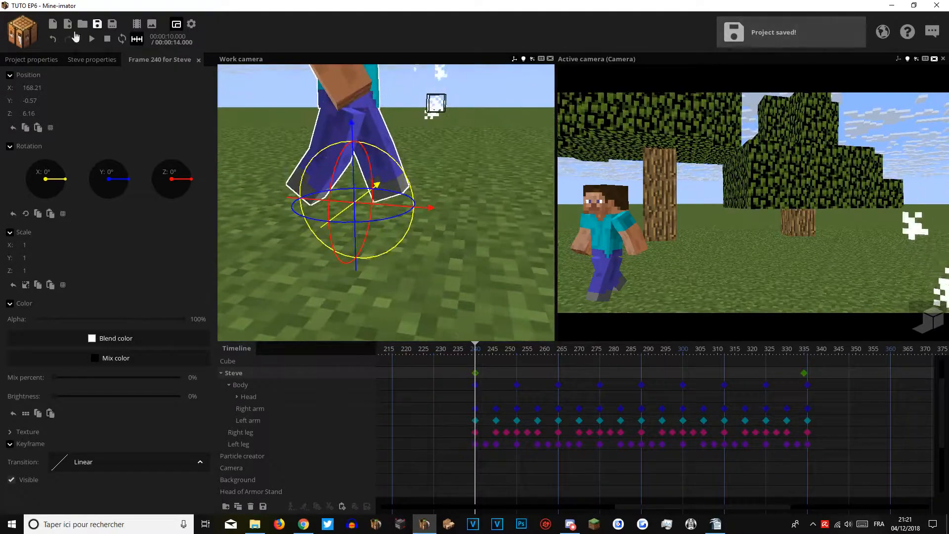
left_click(24, 34)
left_click(25, 154)
left_click(304, 200)
Delete the Head of Armor Stand objects from the timeline and select the new cube.
left_click(222, 373)
left_click(252, 478)
left_click_drag(250, 420, 256, 481)
left_click(252, 506)
left_click(237, 457)
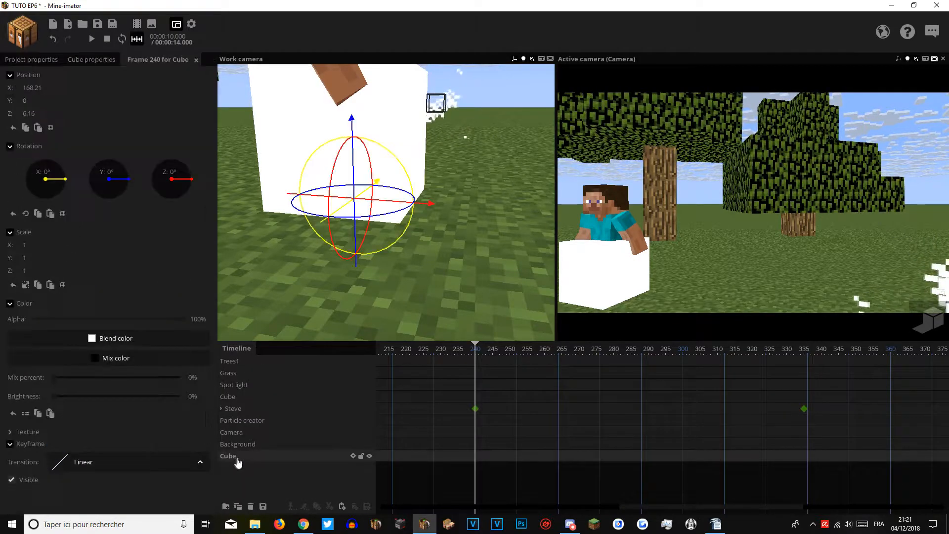
Scale the new cube uniformly to 0.2 and move it along X to 166.53.
left_click(26, 285)
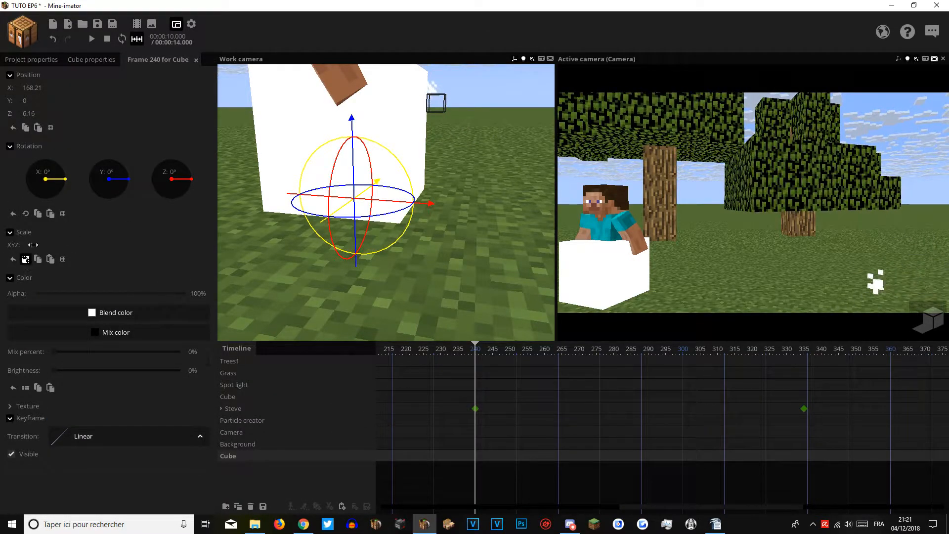
type("0.2")
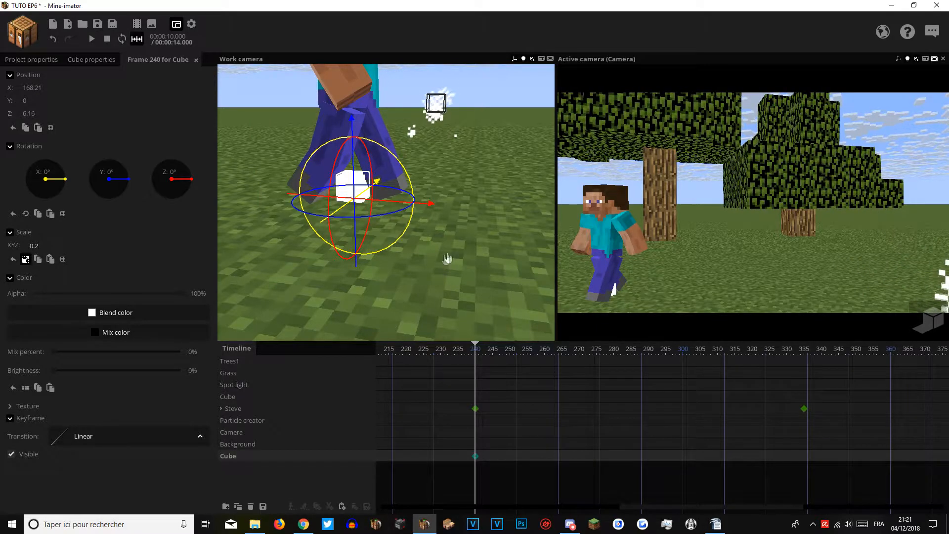
right_click_drag(447, 259, 455, 219)
left_click_drag(391, 215, 355, 216)
right_click_drag(466, 201, 470, 199)
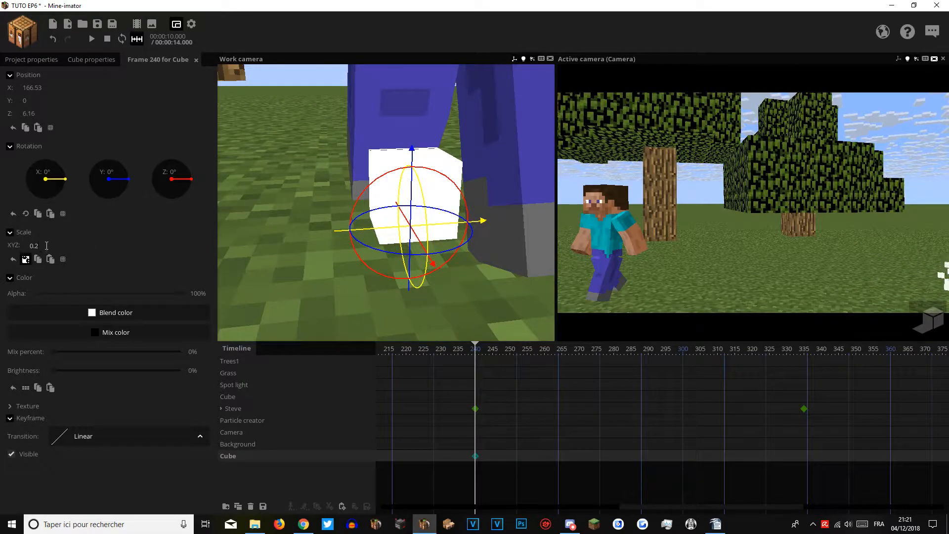
Set the cube's uniform scale to 0.25 and place it under Steve's rear foot at Y -3.87 and about Z 0.18.
type("5")
left_click_drag(405, 165, 413, 235)
left_click_drag(400, 282, 218, 291)
left_click_drag(411, 193, 412, 194)
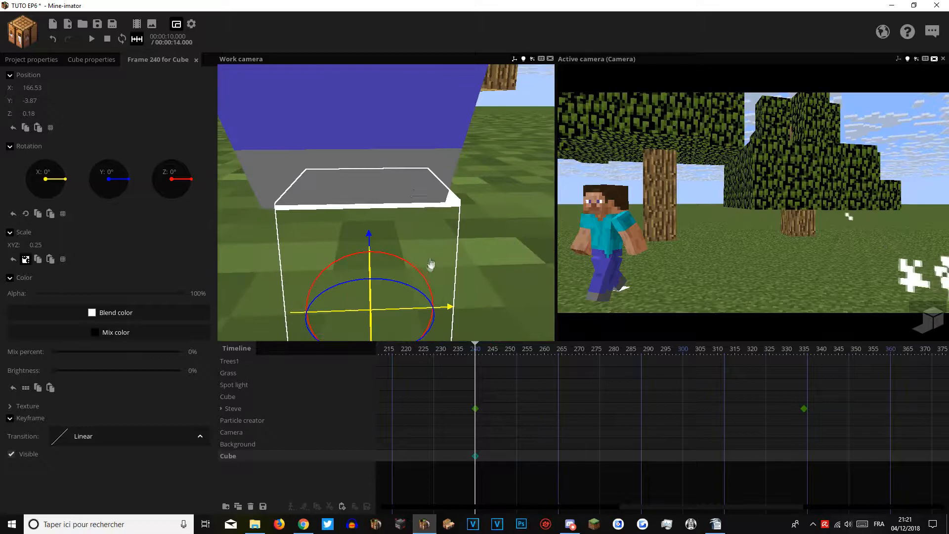
left_click_drag(414, 311, 398, 318)
left_click_drag(420, 277, 420, 277)
Duplicate the cube and place the copy under Steve's front foot at X 170.28, Y -3.87, Z 10.88.
left_click(239, 508)
left_click_drag(419, 235, 419, 234)
left_click_drag(357, 301, 494, 341)
left_click_drag(420, 277, 420, 277)
left_click_drag(392, 315, 414, 299)
left_click_drag(420, 277, 420, 277)
left_click_drag(337, 181, 337, 181)
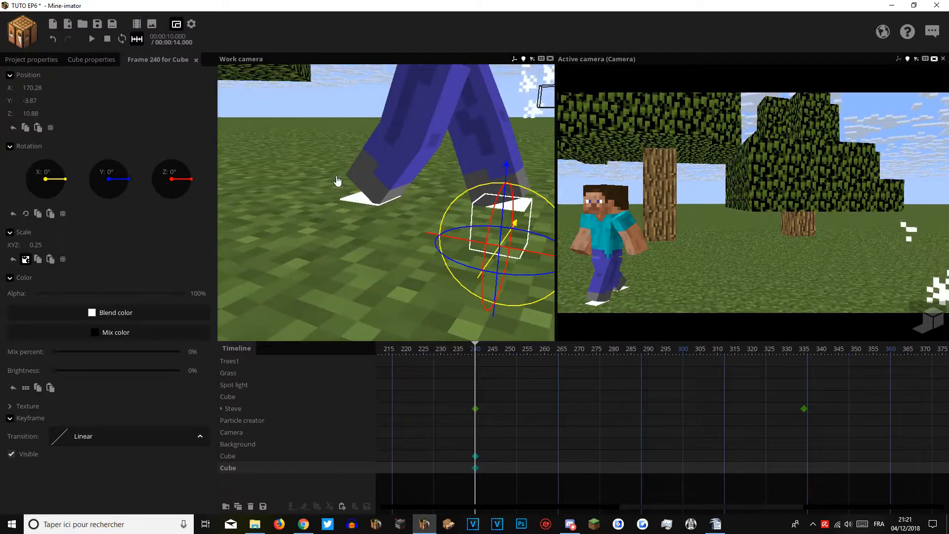
Set the transition of both foot cubes' keyframes at frame 240 to Instant and save the project.
left_click(475, 456, "shift")
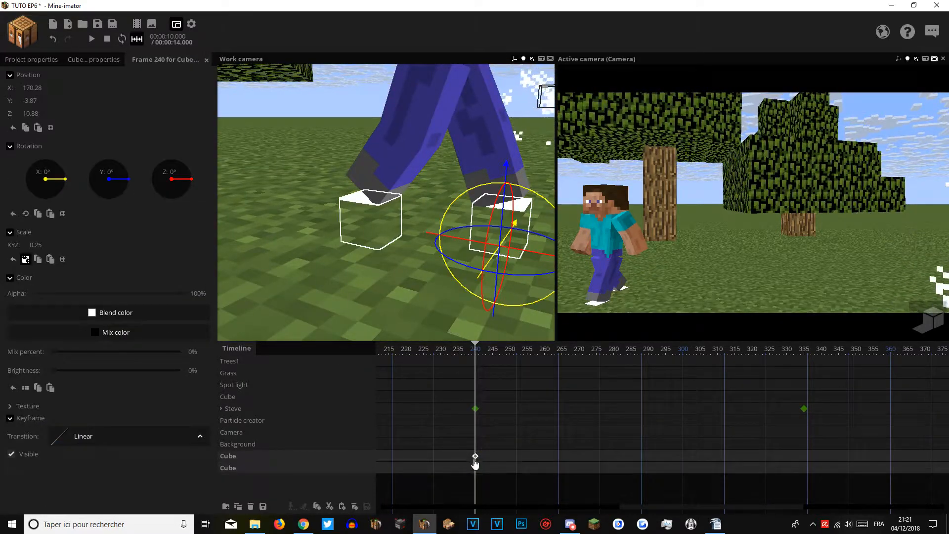
right_click(476, 458)
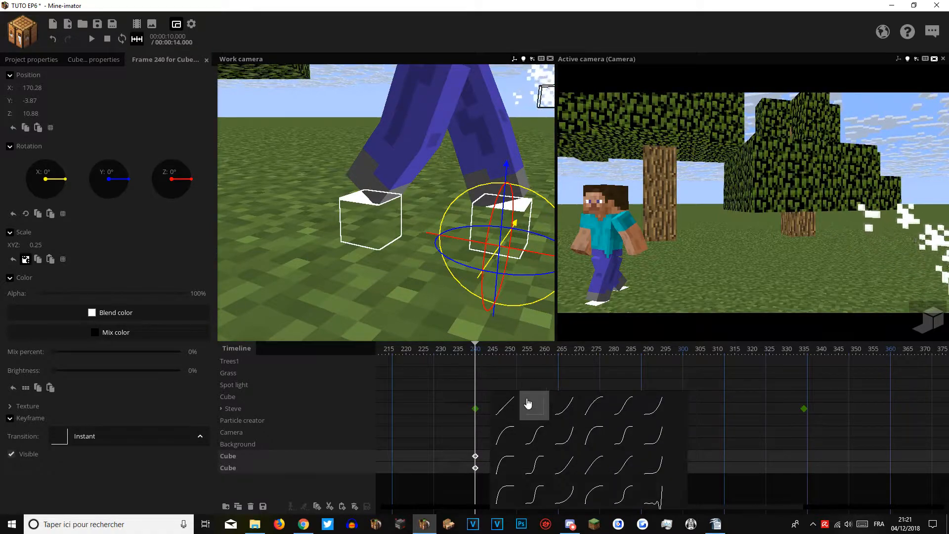
left_click(514, 405)
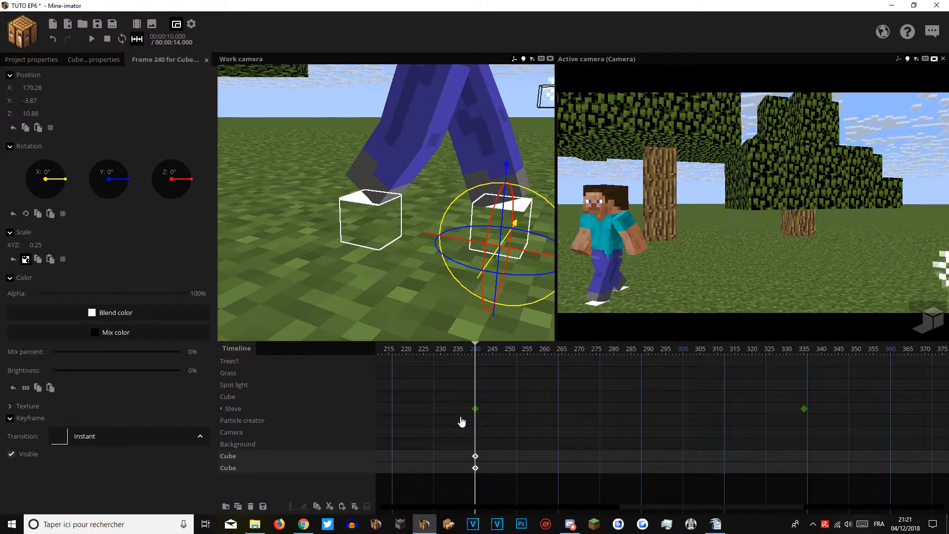
left_click(475, 456)
key("ctrl+s")
left_click_drag(518, 144, 432, 202)
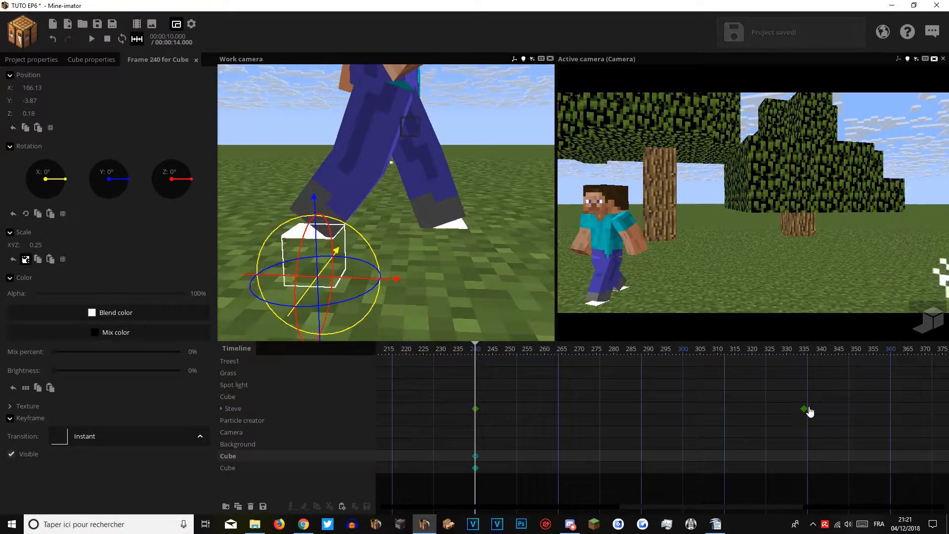
Delete Steve's keyframe near frame 335 and expand his body-part tracks in the timeline.
left_click_drag(826, 408, 769, 415)
key("Delete")
left_click(476, 410)
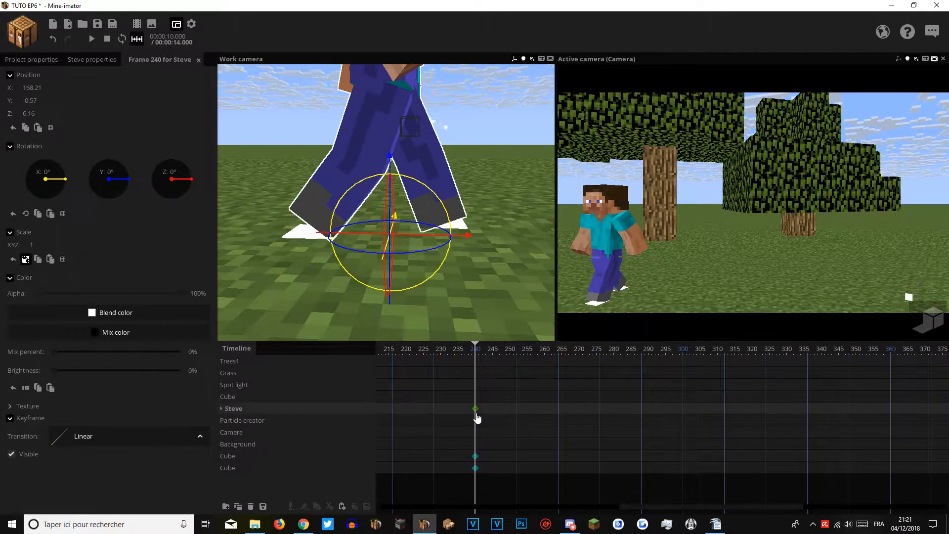
scroll(477, 414, "up", 3)
scroll(463, 227, "up", 2)
left_click_drag(462, 228, 439, 193)
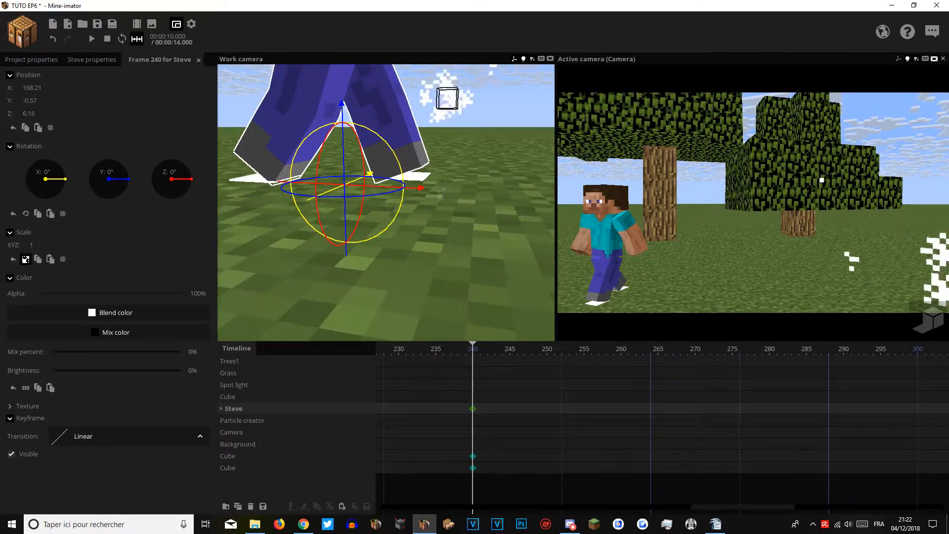
scroll(440, 193, "up", 2)
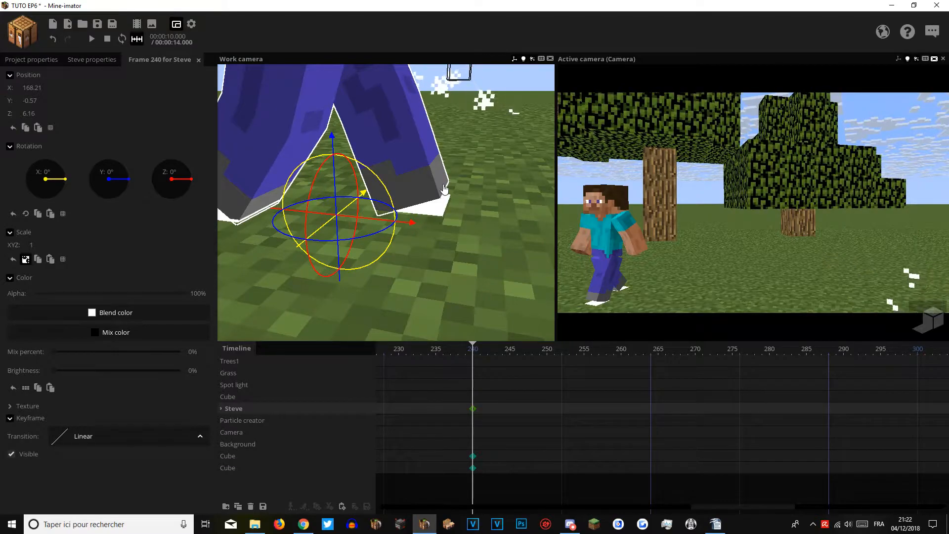
left_click(221, 408)
scroll(332, 392, "down", 2)
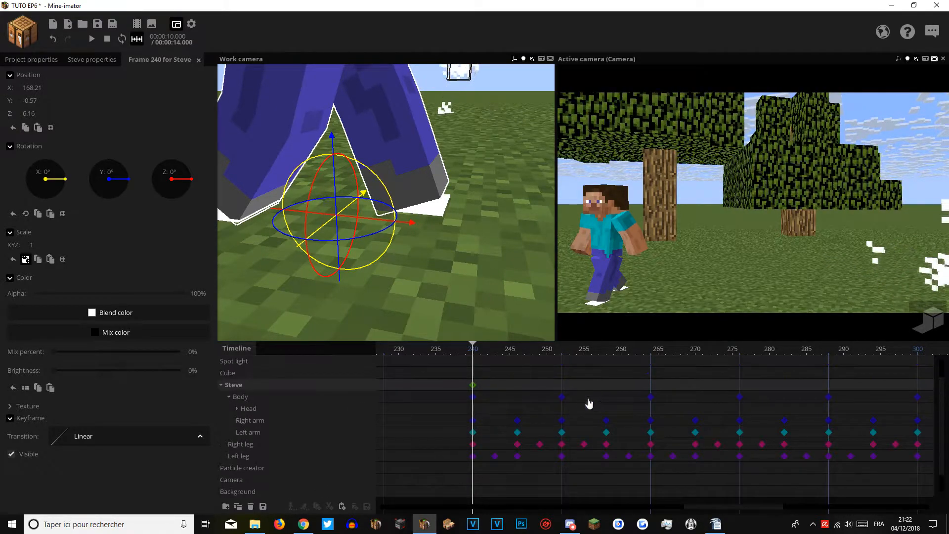
Examine Steve's leg poses between frames 240 and 252 relative to the cube under his front foot.
left_click(562, 400)
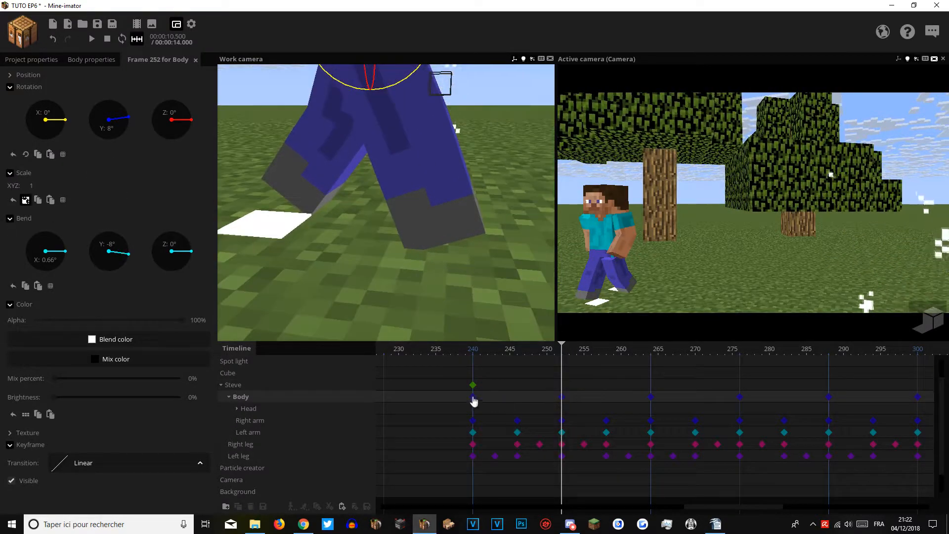
left_click(467, 400)
left_click(518, 420)
left_click_drag(474, 358, 503, 364)
left_click(518, 417)
right_click_drag(447, 232, 447, 232)
left_click(474, 397)
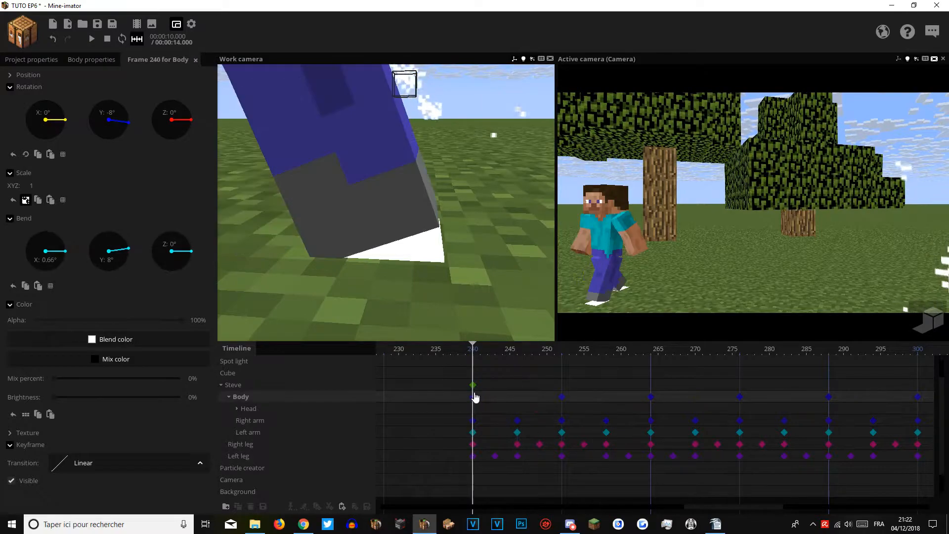
scroll(389, 195, "down", 3)
left_click_drag(362, 246, 363, 247)
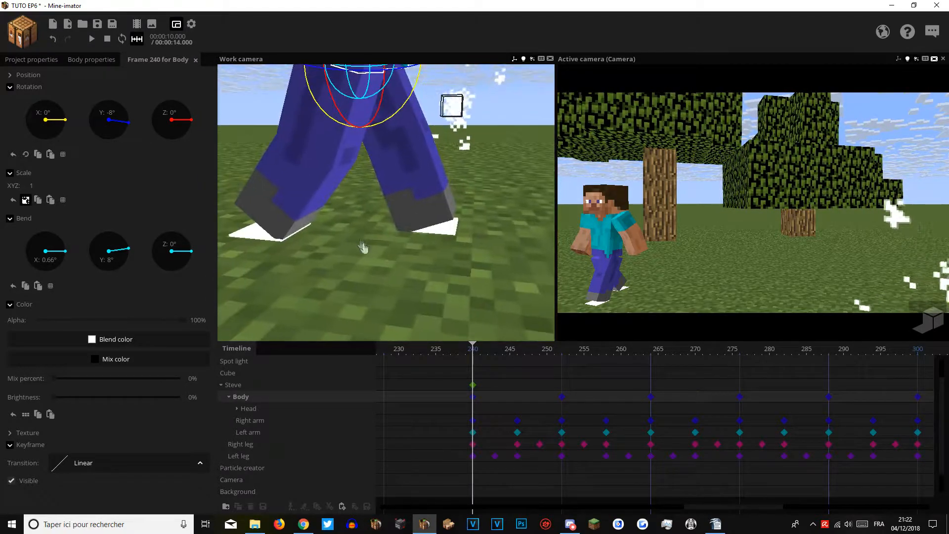
At frame 246, move Steve forward to Z 11.46 so his planted foot stays on the front cube.
left_click(518, 420)
left_click_drag(521, 428, 518, 422)
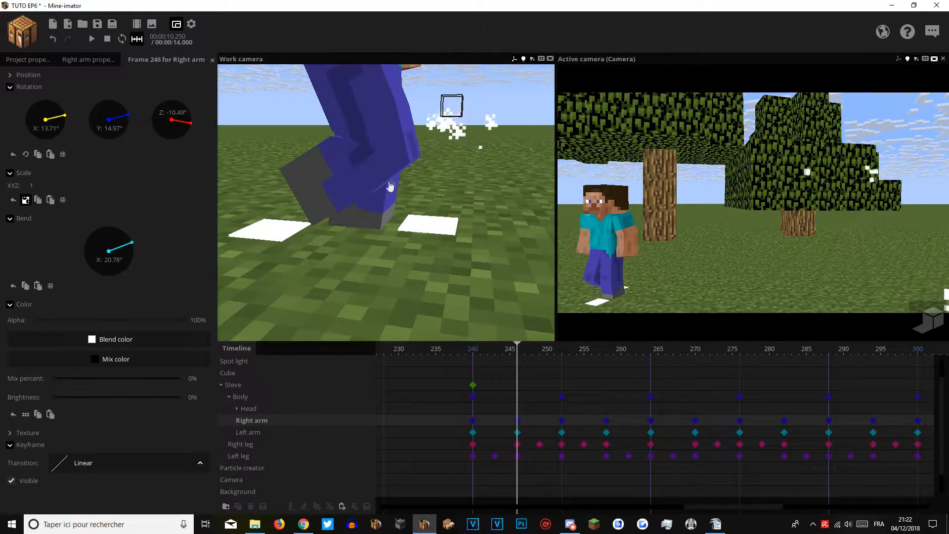
left_click(246, 385)
left_click_drag(378, 262, 464, 248)
left_click_drag(456, 244, 469, 253)
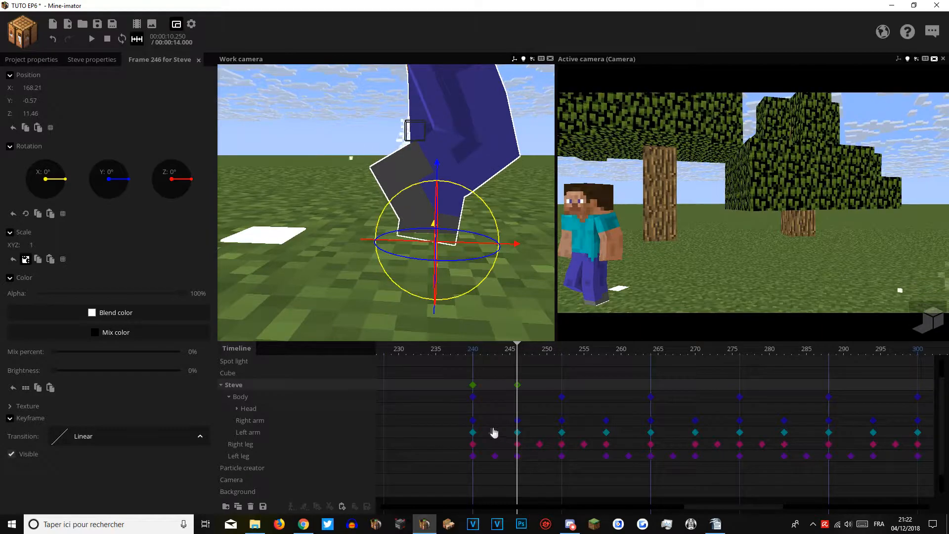
left_click(473, 385)
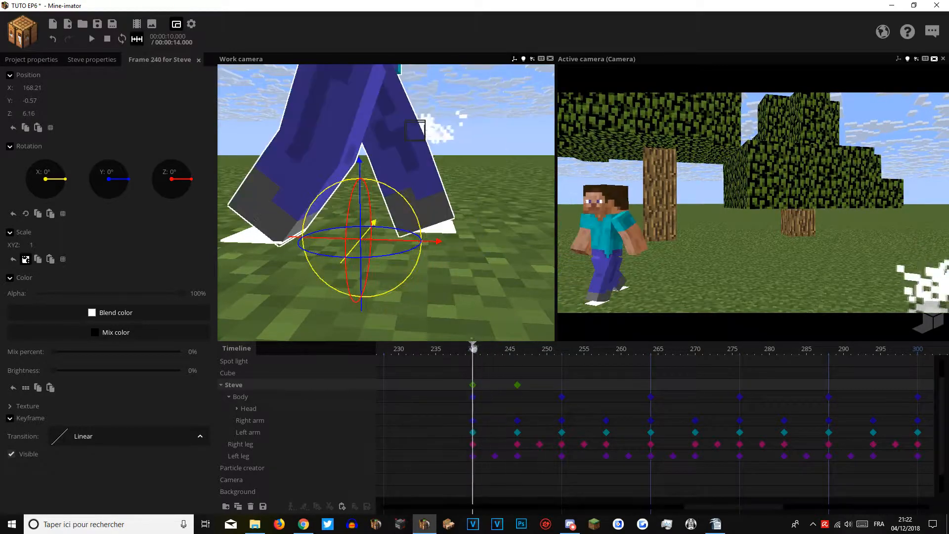
left_click_drag(475, 352, 517, 365)
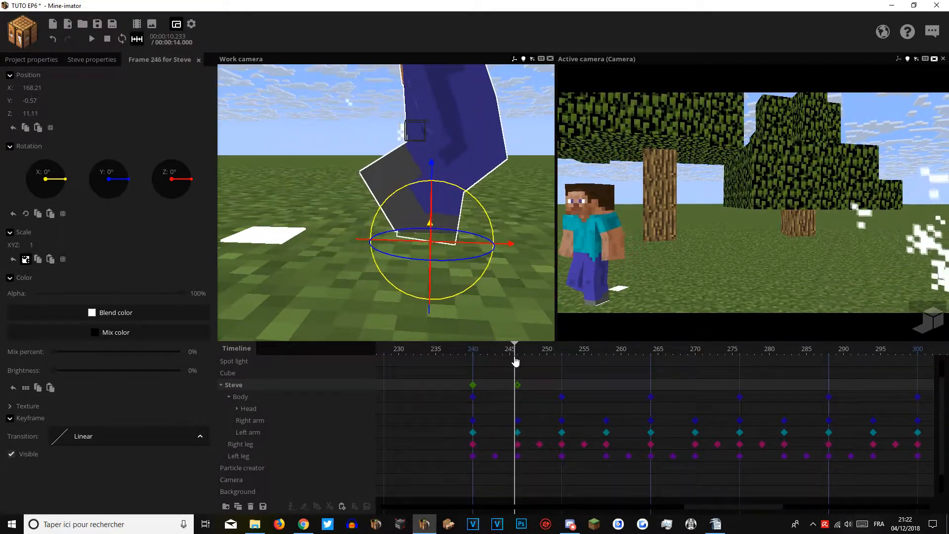
left_click(517, 385)
At frame 252, move Steve forward to Z 16.84, keeping his planted foot on the front cube.
left_click(562, 373)
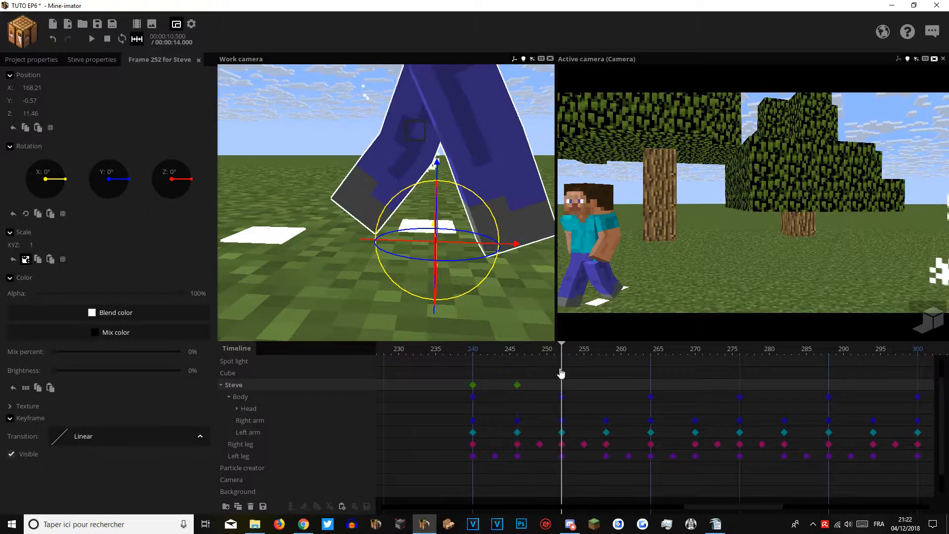
left_click_drag(456, 248, 541, 275)
right_click_drag(542, 275, 499, 297)
At frame 252, move the rear cube forward to Z 21.55 under Steve's front foot.
mouse_move(386, 202)
right_mouse_down()
mouse_move(391, 217)
mouse_move(408, 213)
mouse_move(386, 203)
right_mouse_up()
left_click(291, 198)
left_click_drag(291, 205, 445, 266)
left_click_drag(527, 277, 526, 278)
mouse_move(526, 278)
right_mouse_down()
mouse_move(527, 294)
mouse_move(526, 277)
right_mouse_up()
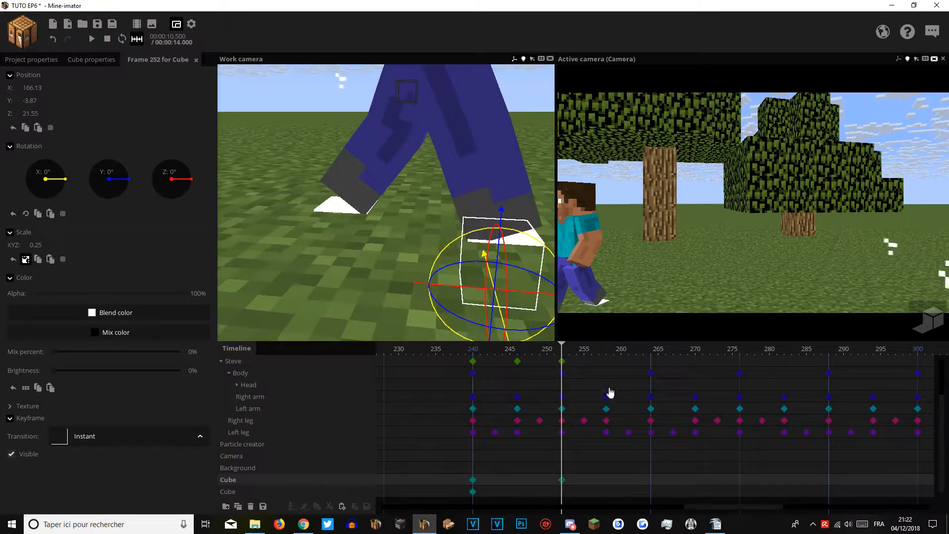
Move Steve forward along Z at frames 258 and 264, keeping his planted foot on the leading cube.
left_click(606, 396)
left_click(254, 361)
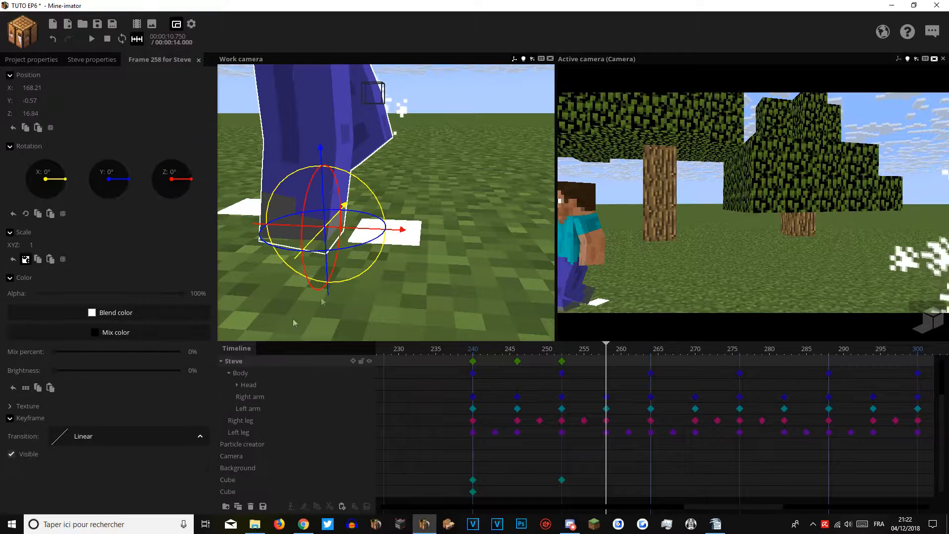
left_click_drag(366, 231, 434, 243)
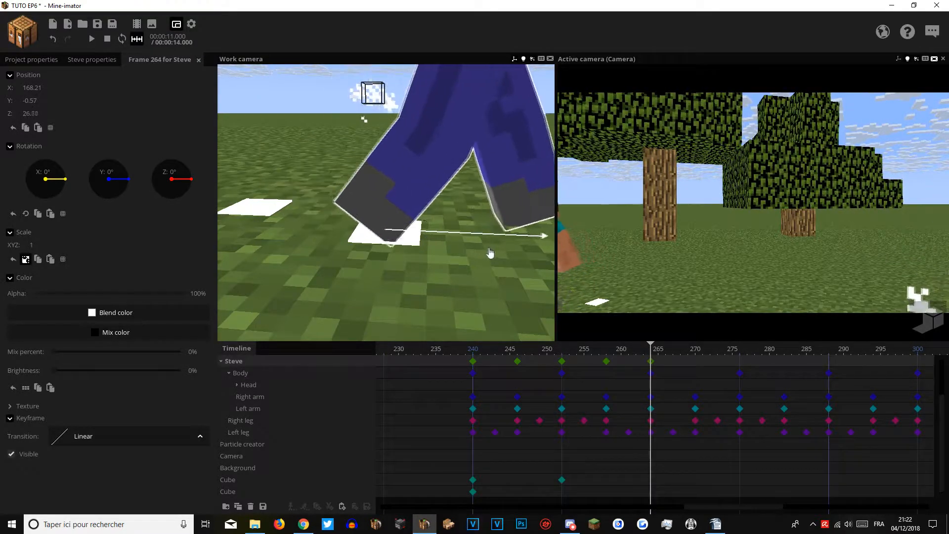
At frame 264, move the second, now trailing cube forward under Steve's front foot.
right_click_drag(350, 176, 314, 152)
left_click(230, 491)
left_click_drag(356, 245, 545, 300)
At frame 270, move Steve forward along Z so his planted foot lands on the leading cube.
left_click(243, 361)
left_click(695, 364)
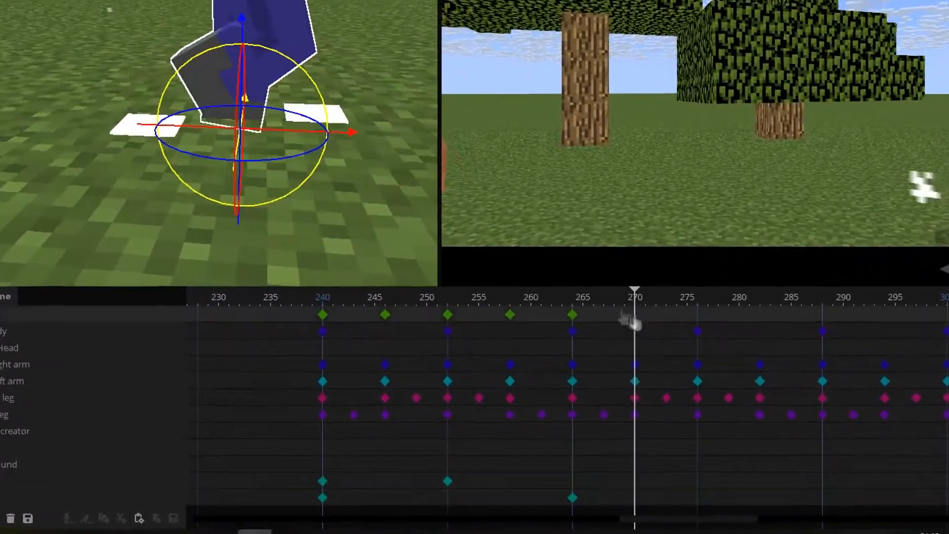
left_click_drag(368, 231, 421, 233)
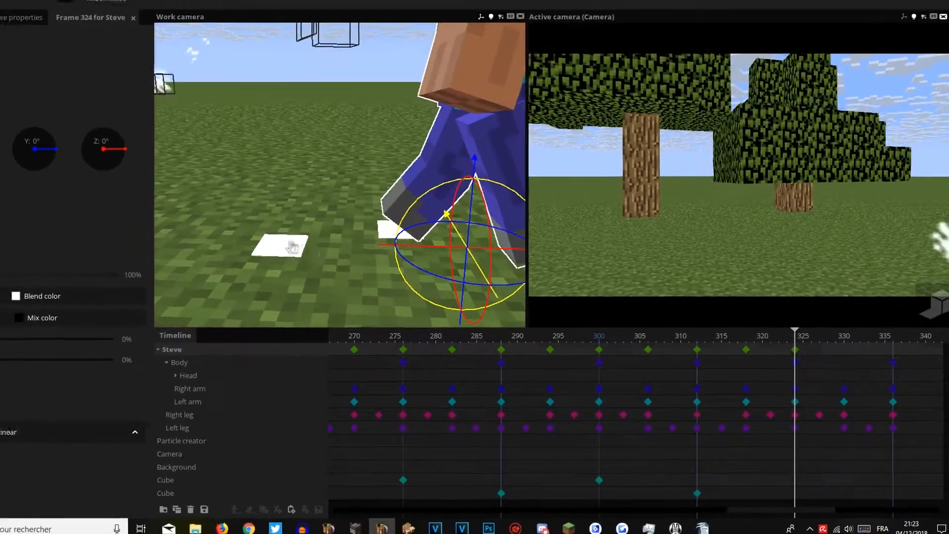
At frame 324, move the trailing cube forward along Z under Steve's front foot.
left_click(293, 247)
right_click_drag(346, 198, 346, 197)
left_click_drag(277, 236, 520, 239)
Add Steve's last forward position keyframes at frames 330 and 336, following the leading cube.
left_click(844, 352)
left_click(365, 148)
left_click(893, 352)
right_click_drag(425, 218, 425, 218)
Play Steve's walk from frame 240 to check how he advances over the cube markers.
left_click(444, 397)
scroll(461, 409, "down", 3, "ctrl")
left_click_drag(728, 508, 677, 508)
left_click(486, 362)
left_click(290, 185)
right_click_drag(289, 185, 289, 185)
key("space")
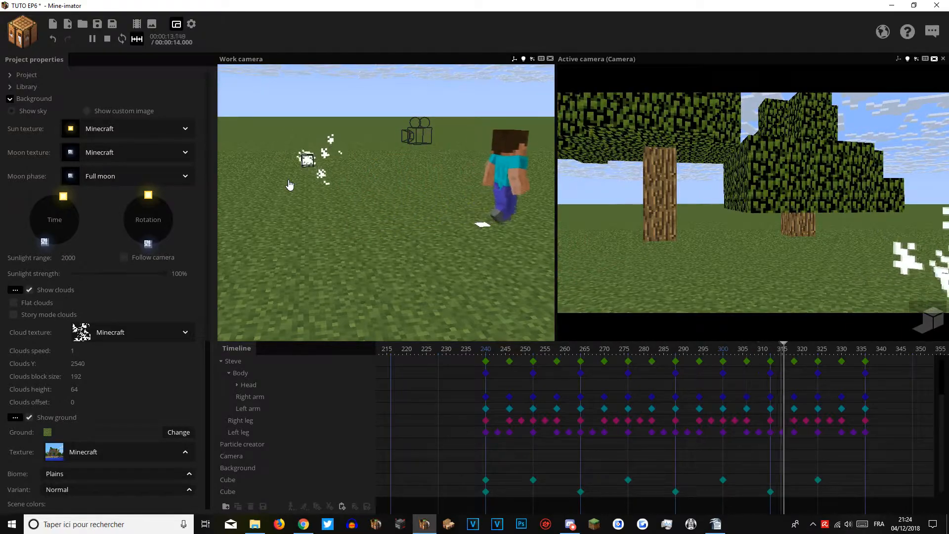
key("space")
Replay the walk from frame 240 with a closer view of Steve's feet on the cubes.
right_click_drag(289, 185, 290, 184)
key("w")
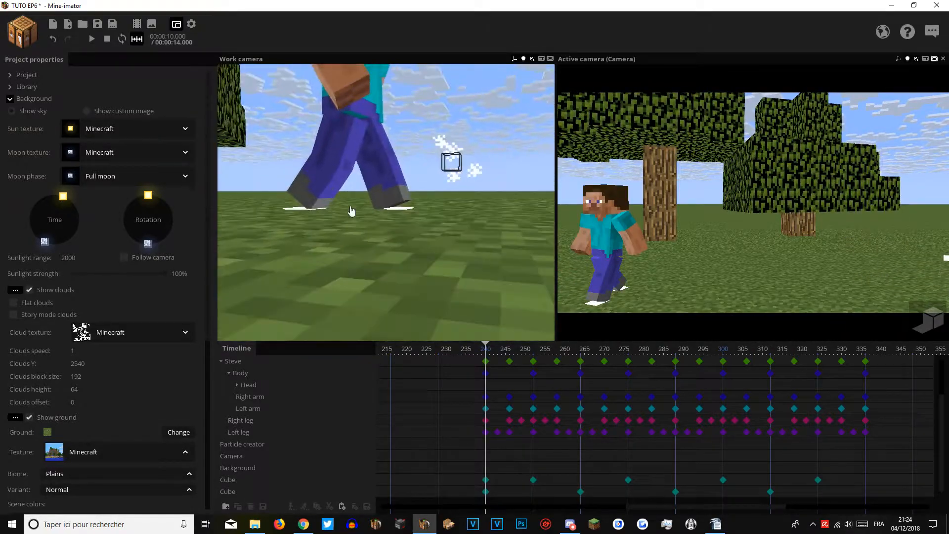
key("space")
right_click_drag(290, 185, 290, 185)
right_click_drag(384, 260, 398, 264)
key("space")
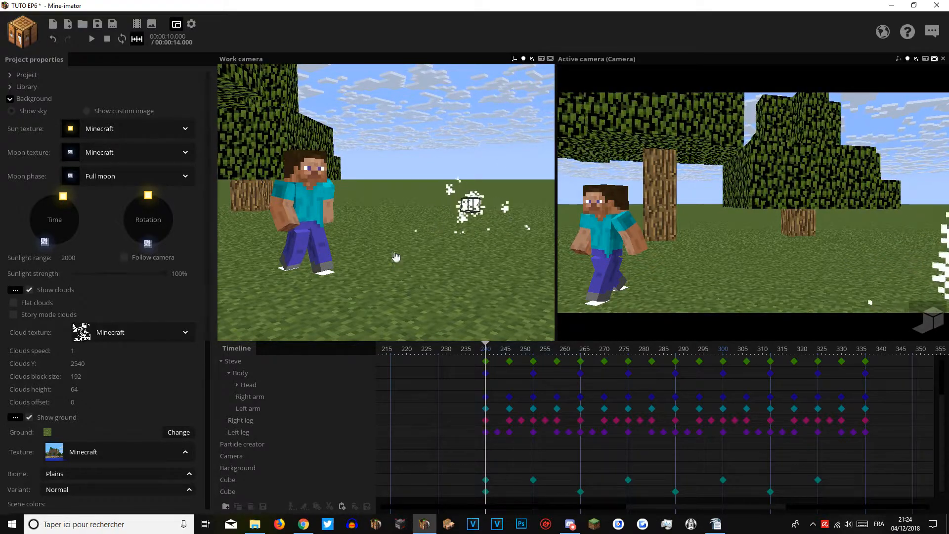
Collapse Steve's body-part tracks in the timeline.
left_click(222, 362)
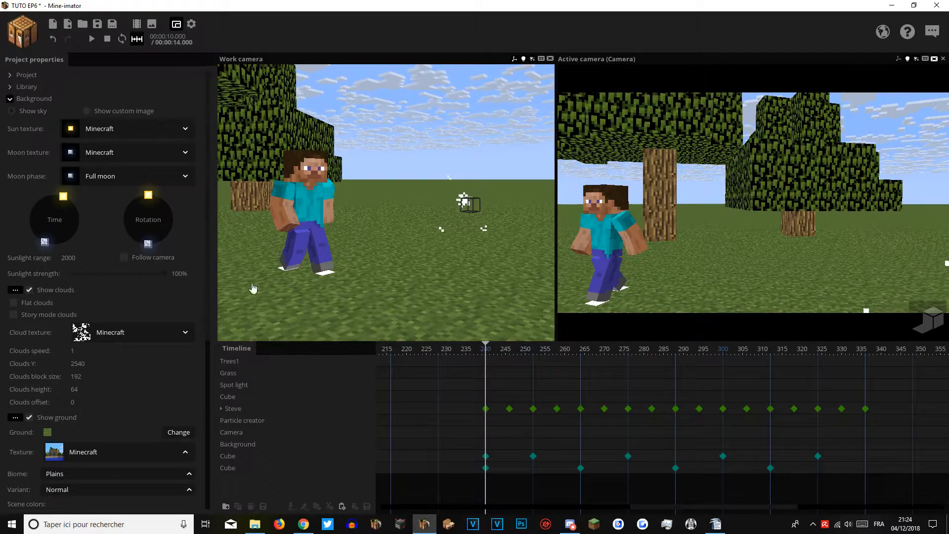
right_click_drag(386, 203, 291, 223)
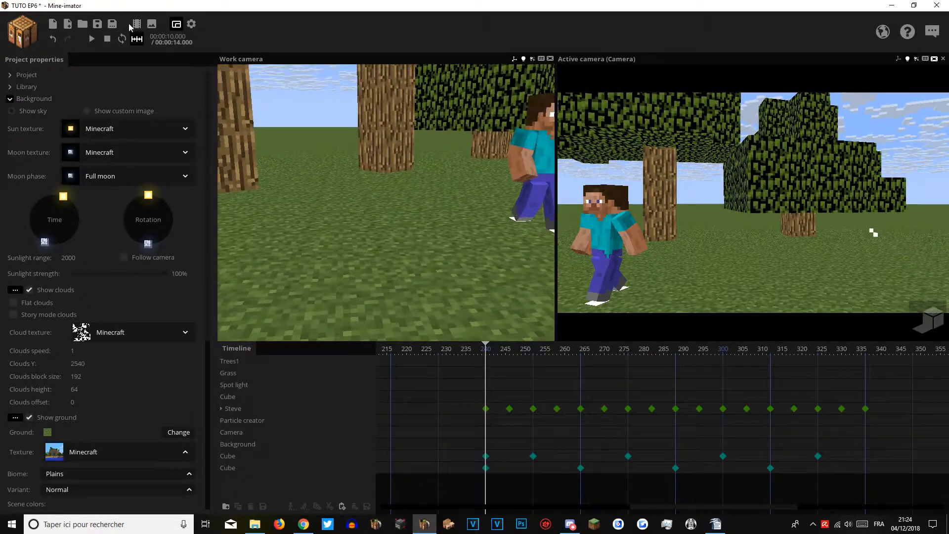
right_click_drag(423, 100, 498, 131)
Delete both foot marker cubes from the timeline and undo the deletion.
left_click(246, 458)
left_click(240, 470, "shift")
left_click(253, 506)
key("ctrl+z")
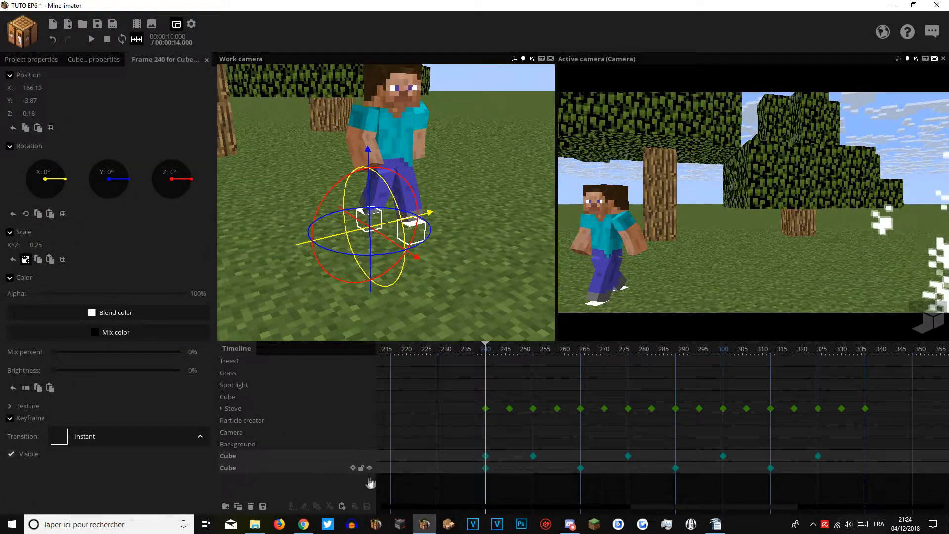
Hide both foot marker cubes and save the project.
left_click(369, 455)
left_click(369, 467)
scroll(366, 263, "up", 3)
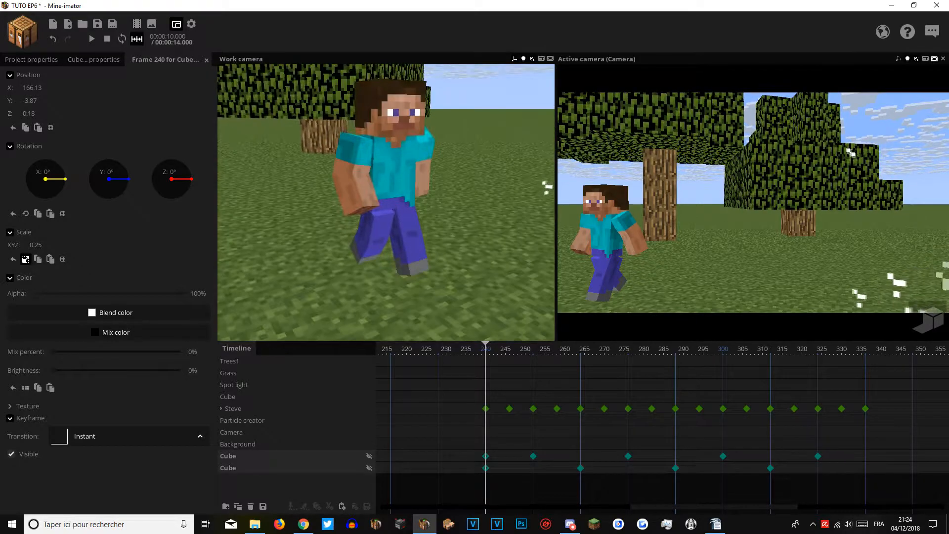
key("ctrl+s")
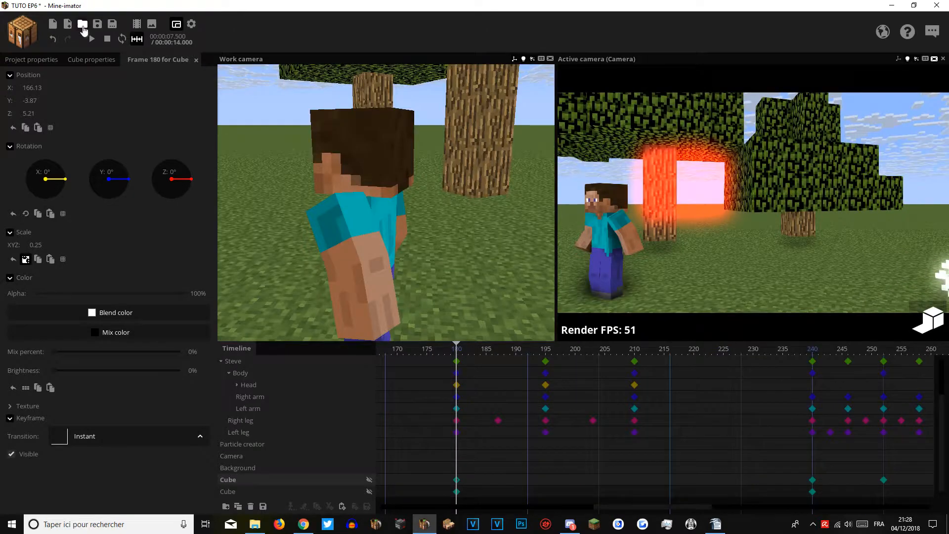
Dismiss the prompt for opening another project and save the current project.
left_click(83, 25)
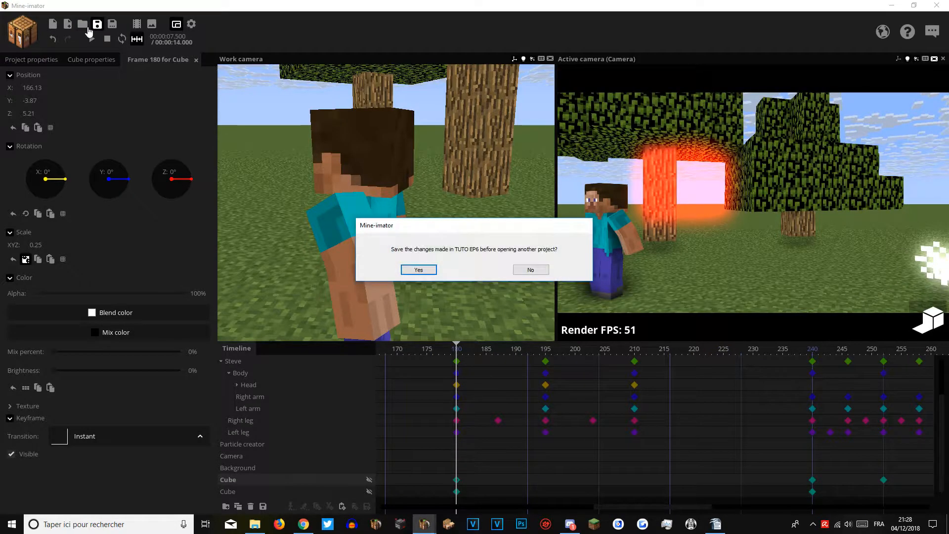
left_click(527, 267)
left_click(500, 367)
key("ctrl+s")
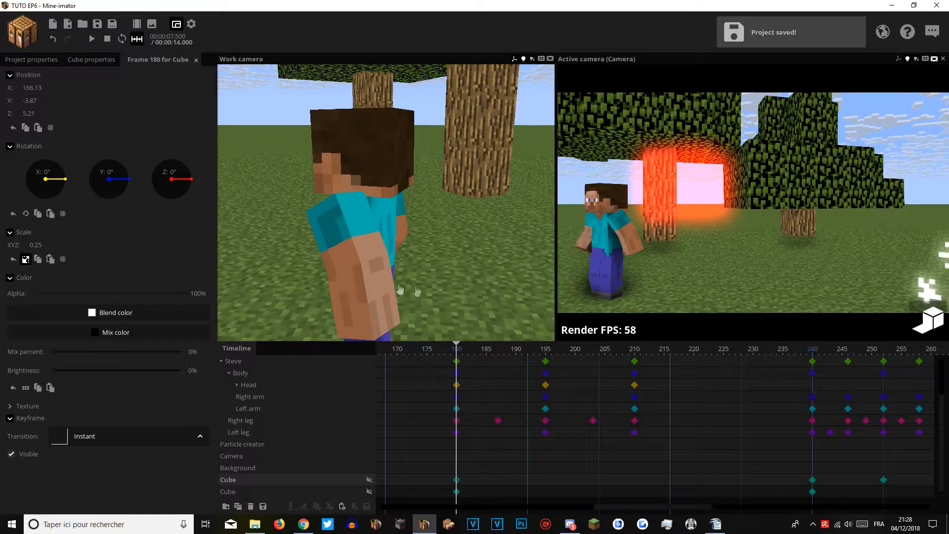
Play the rendered animation from frame 180 and return to Steve's body keyframe at frame 240.
key("space")
left_click(813, 373)
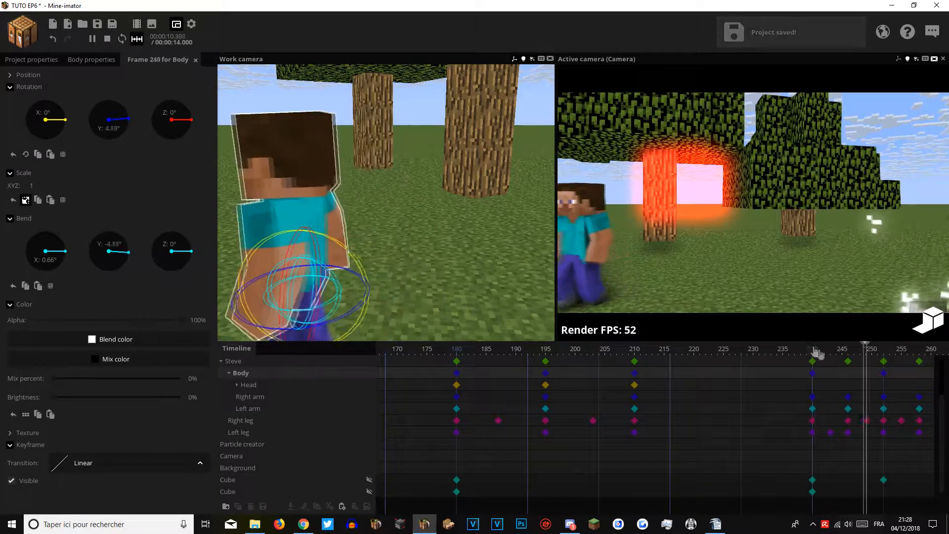
key("space")
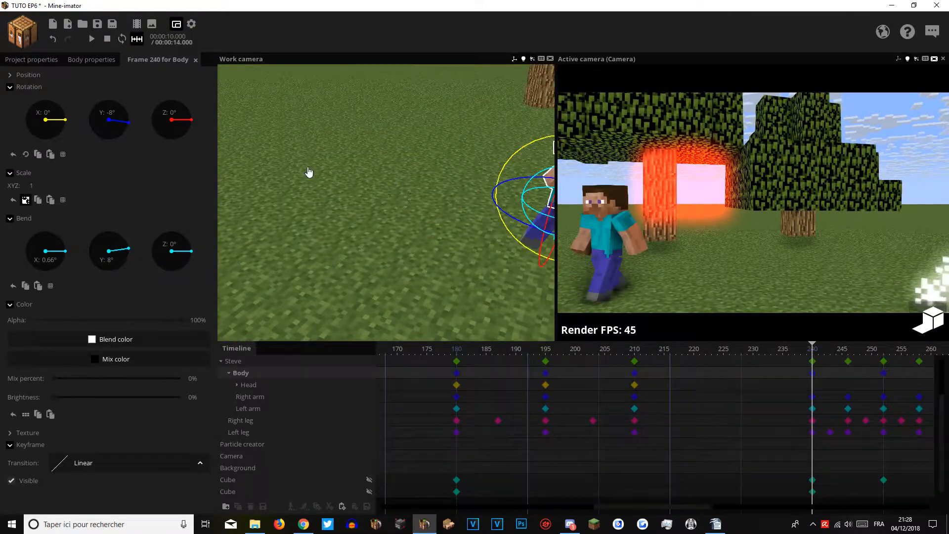
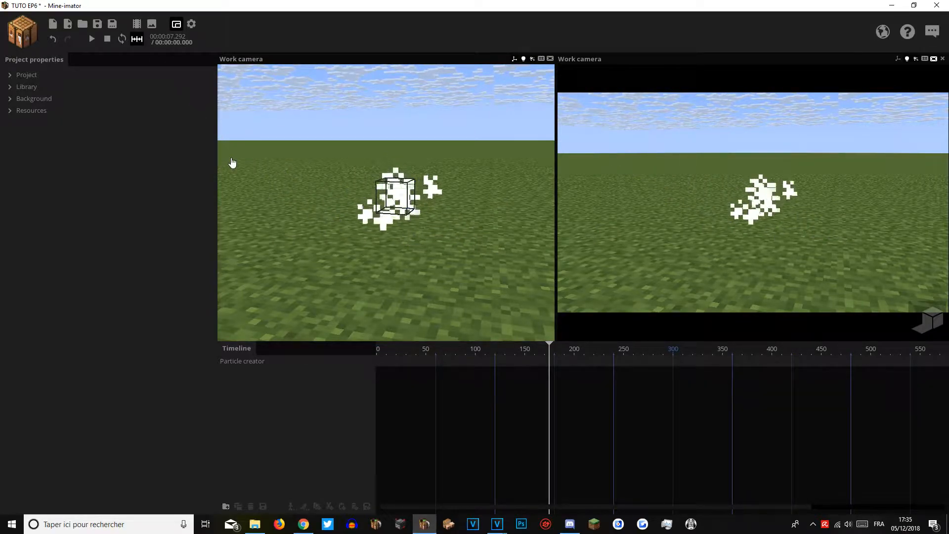
Switch to Chrome and show the Mine-imator forums home page.
left_click(300, 527)
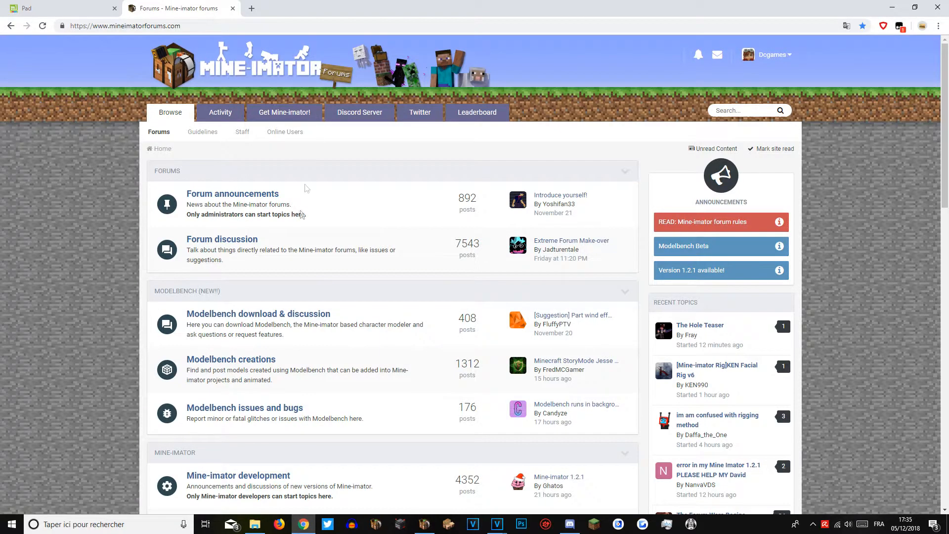
Open the Mine-imator resources section of the forums and browse the topics in its Particles section.
scroll(305, 188, "down", 3)
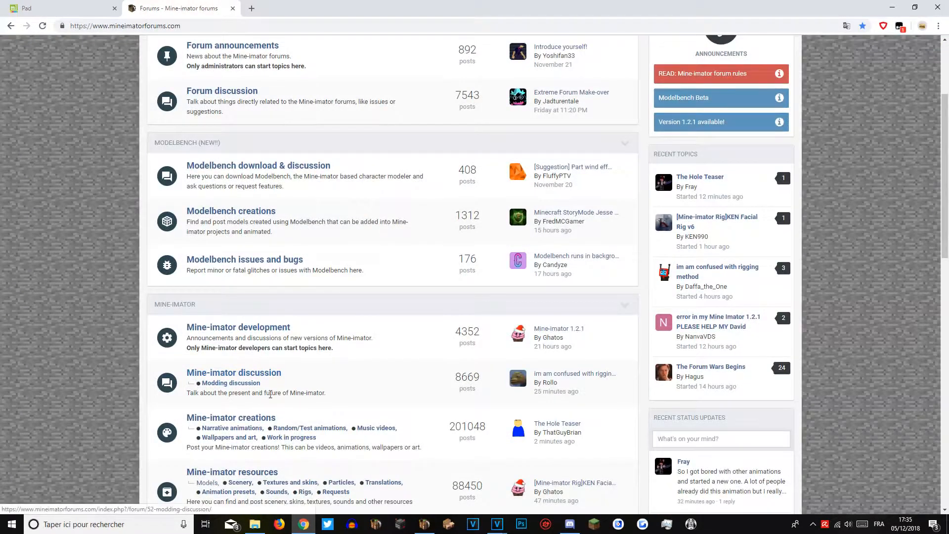
scroll(269, 376, "down", 2)
scroll(278, 343, "down", 1)
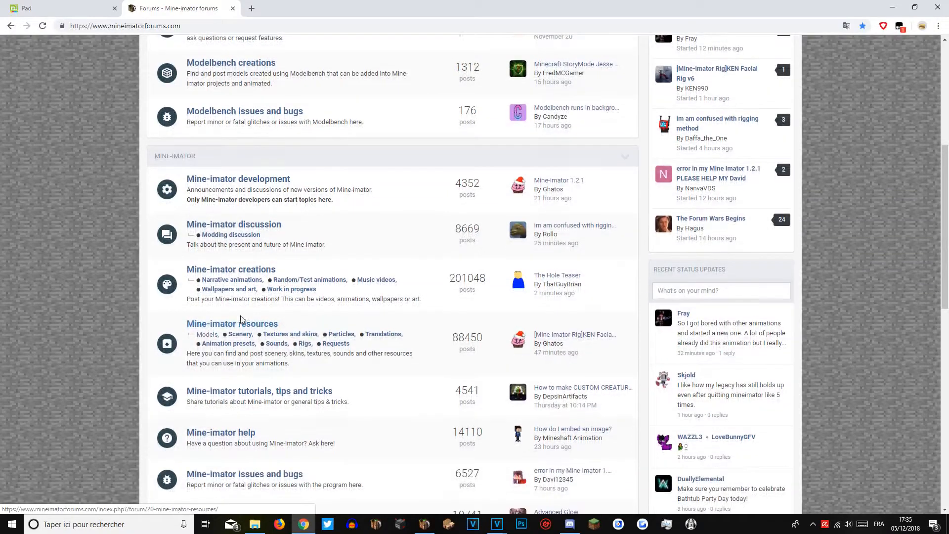
left_click(208, 326)
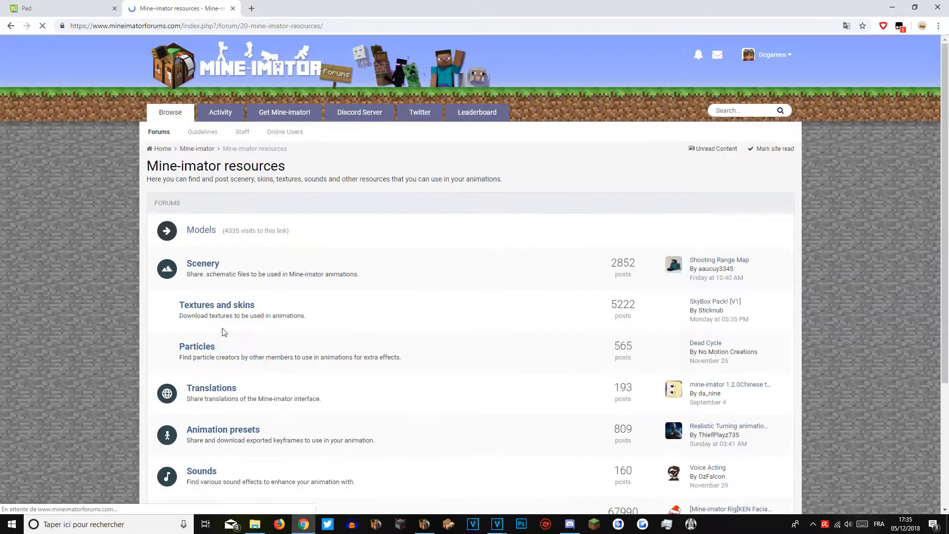
scroll(217, 260, "down", 3)
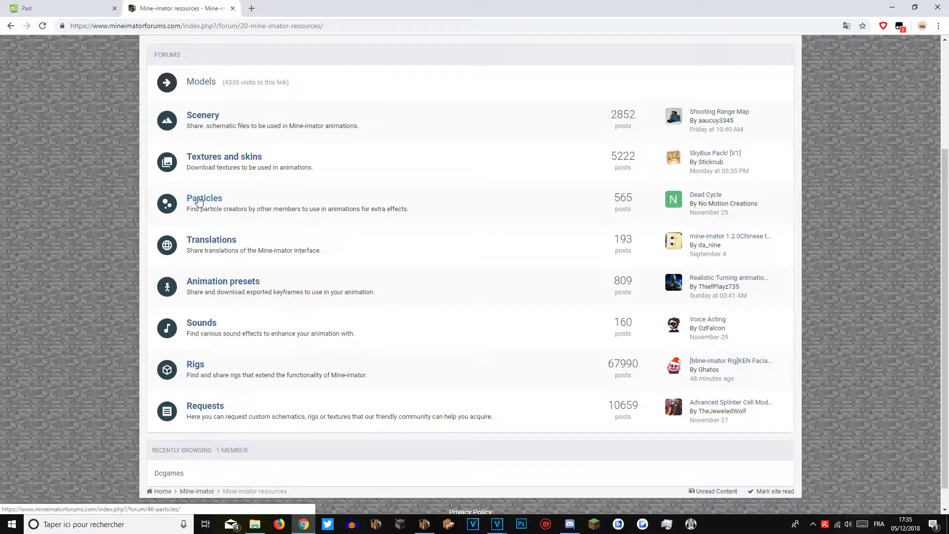
scroll(188, 262, "down", 2)
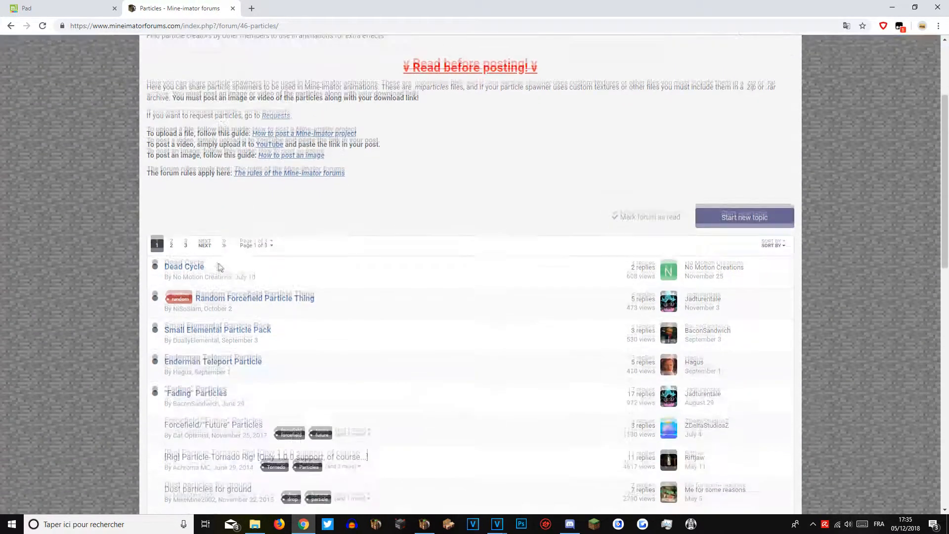
scroll(229, 265, "down", 3)
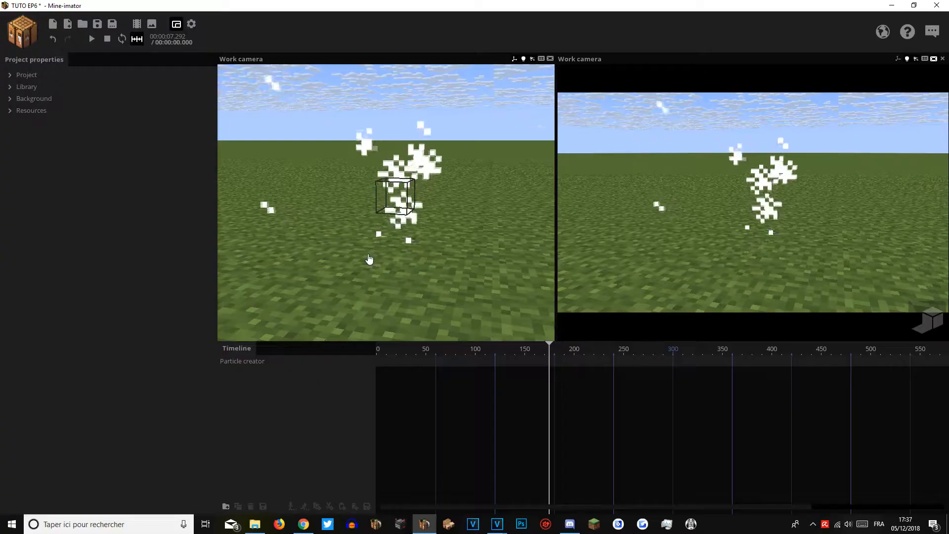
Switch to Mine-imator, open the library particle creator in the particle editor and review the settings of its particle type.
left_click(18, 99)
left_click(26, 86)
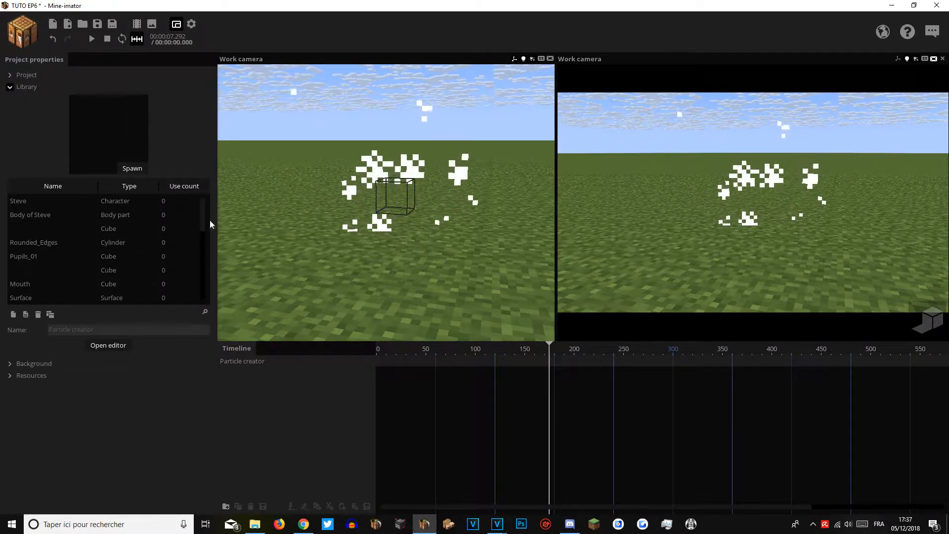
left_click(104, 346)
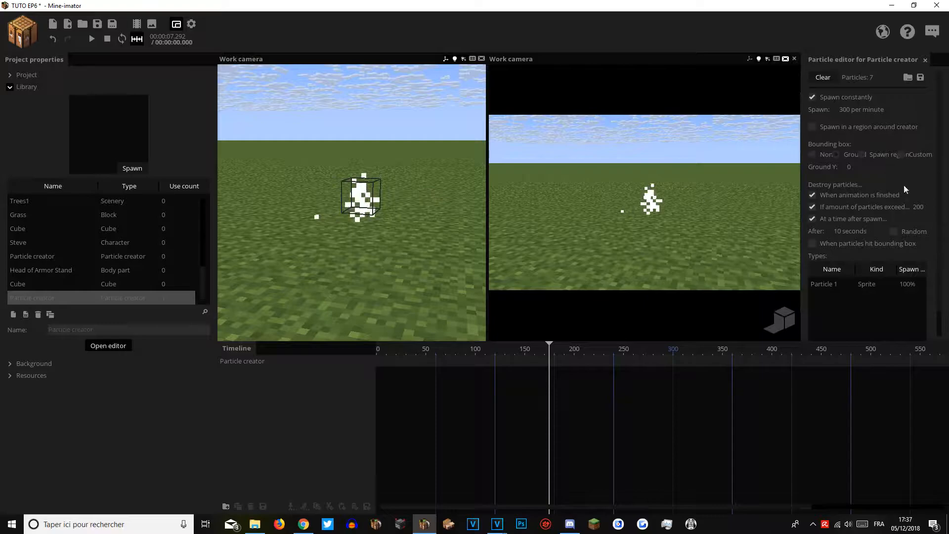
left_click(868, 283)
left_click_drag(938, 144, 899, 18)
Raise the existing particle creator above the ground to about Y 28 at frame 175.
mouse_move(308, 207)
right_mouse_down()
mouse_move(346, 193)
mouse_move(301, 227)
mouse_move(302, 215)
right_mouse_up()
left_click(354, 187)
left_click_drag(356, 116, 357, 29)
right_click_drag(356, 99, 348, 77)
key("s")
Start adding a particle creator and preview the Fountain of cakes, Grass explosion, Hi-fi fire and Lo-fi fire presets.
left_click(16, 40)
left_click(62, 113)
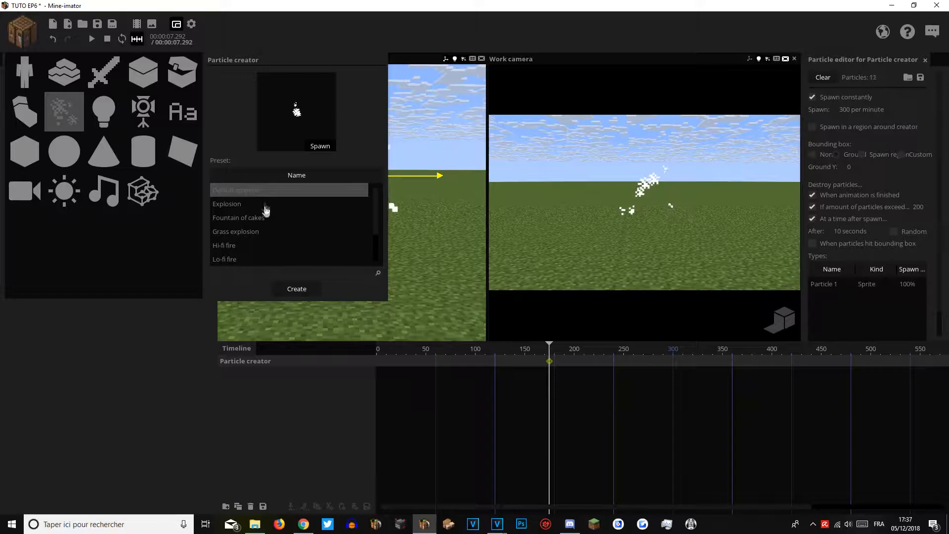
left_click(250, 219)
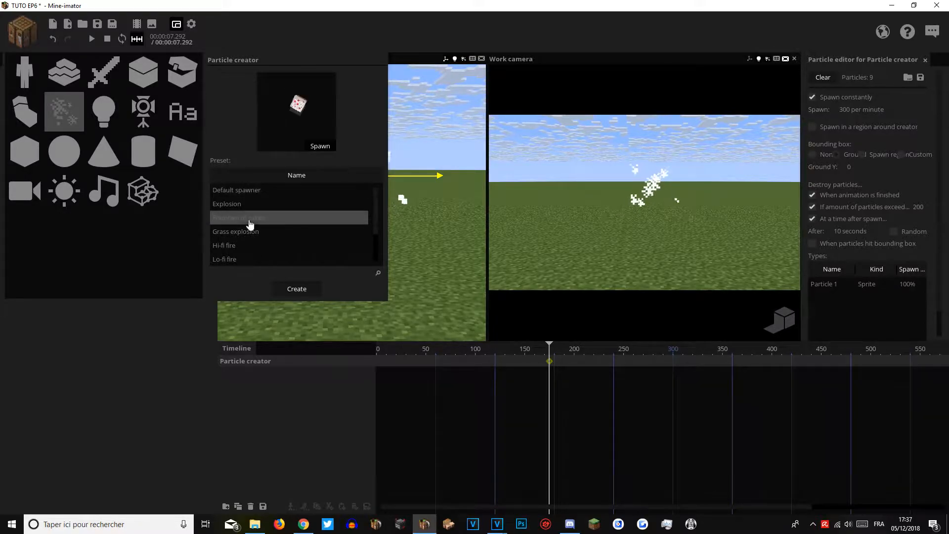
left_click(243, 232)
left_click(240, 247)
left_click(240, 259)
left_click(245, 233)
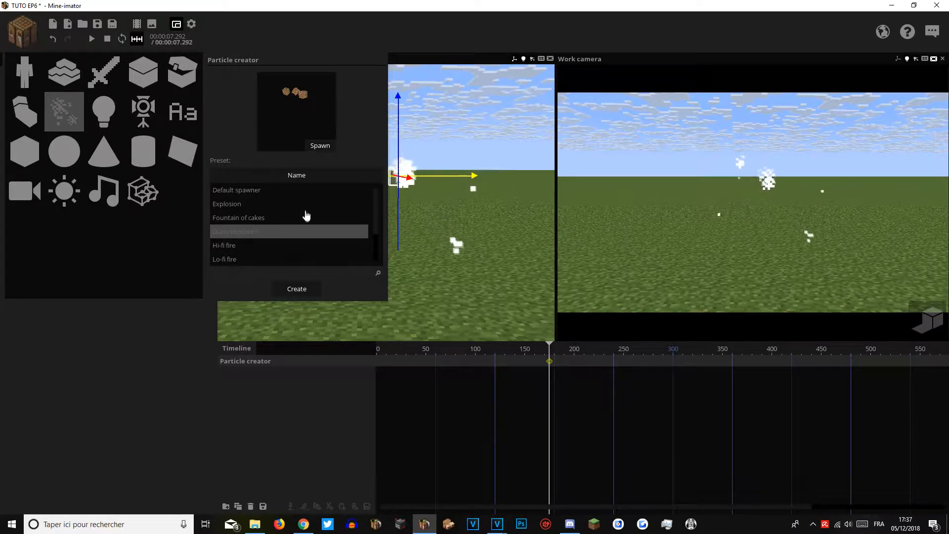
Preview the Default spawner, Explosion, Fountain of cakes, Grass explosion and Rain particle presets.
left_click(261, 191)
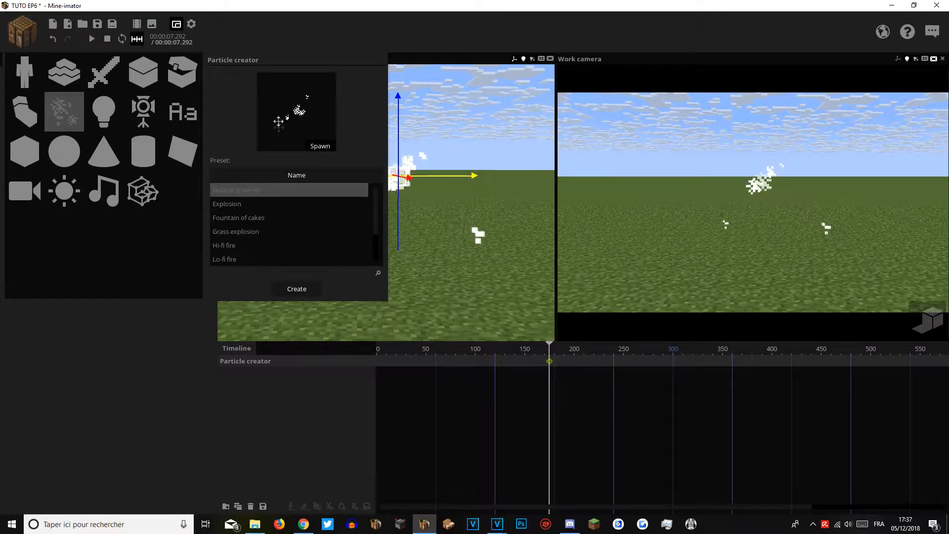
left_click(241, 206)
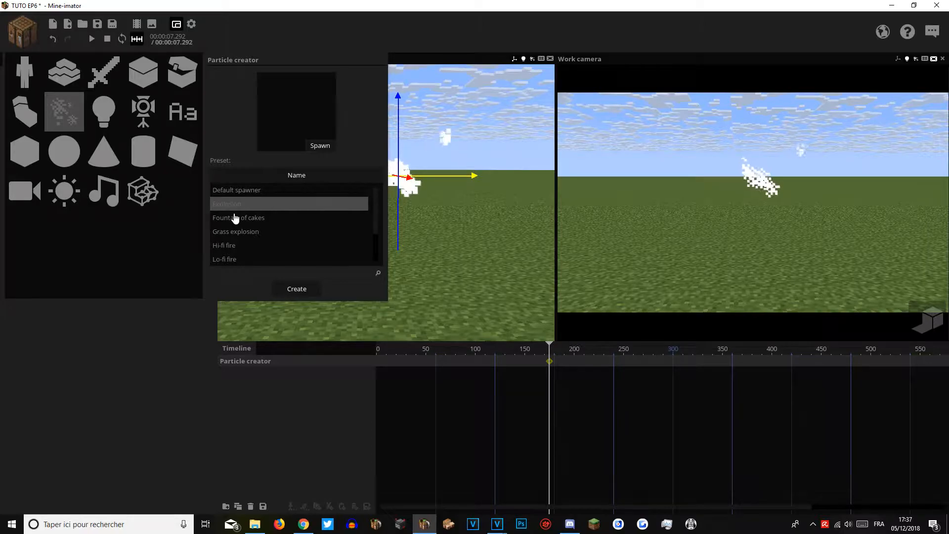
left_click(247, 220)
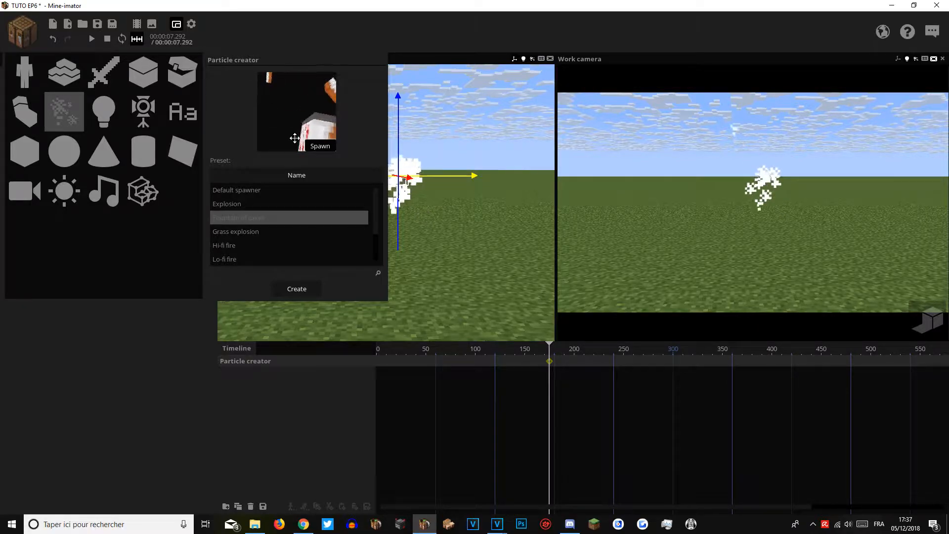
left_click(244, 232)
scroll(276, 233, "down", 3)
left_click(248, 232)
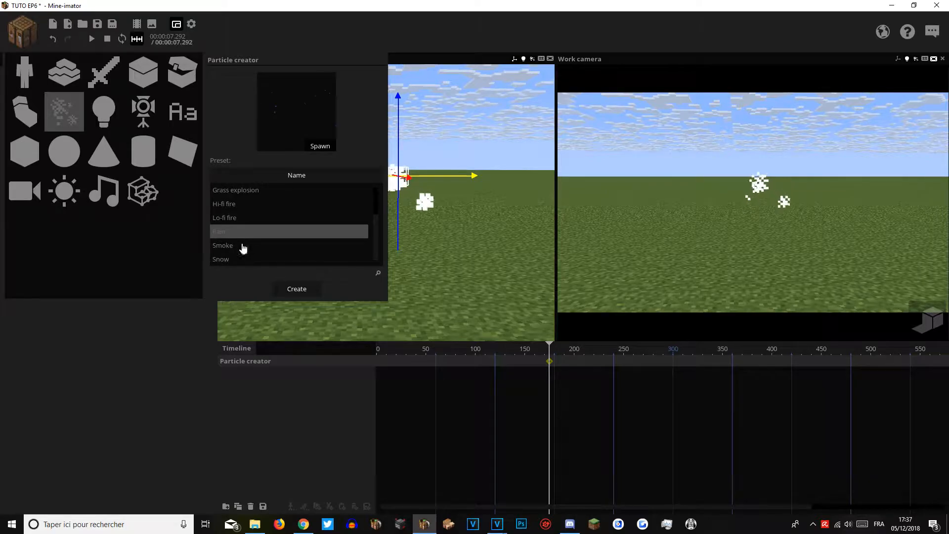
Create a particle creator from the Smoke preset and move it away from the first one to about X 148.
left_click(244, 246)
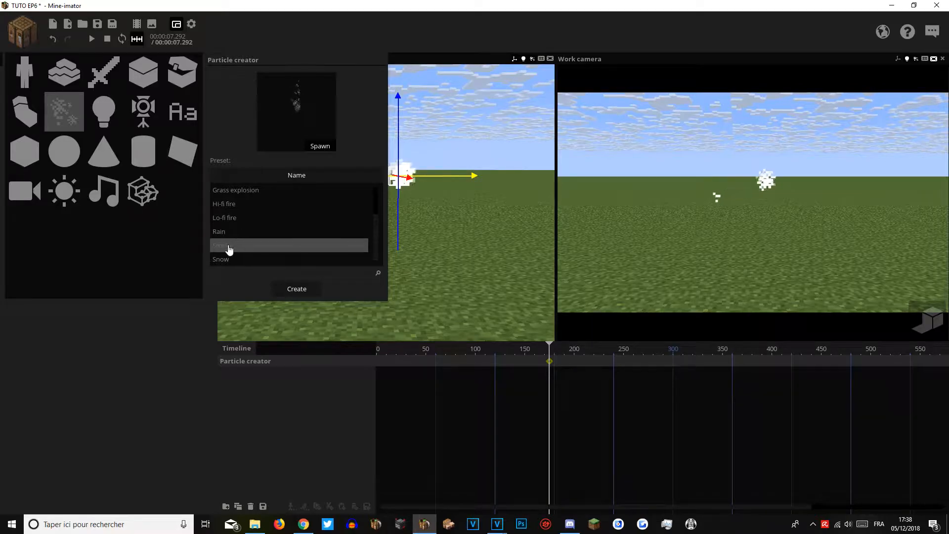
left_click(311, 288)
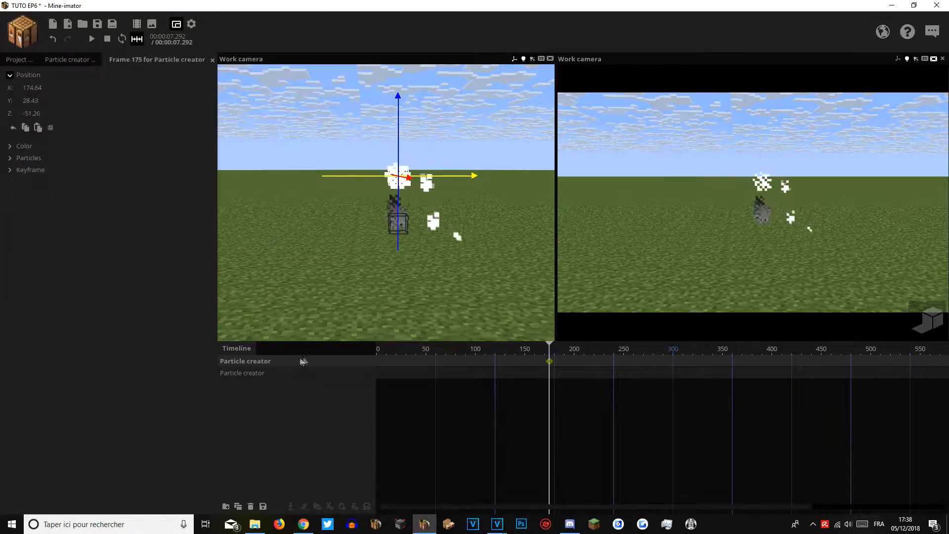
left_click(243, 375)
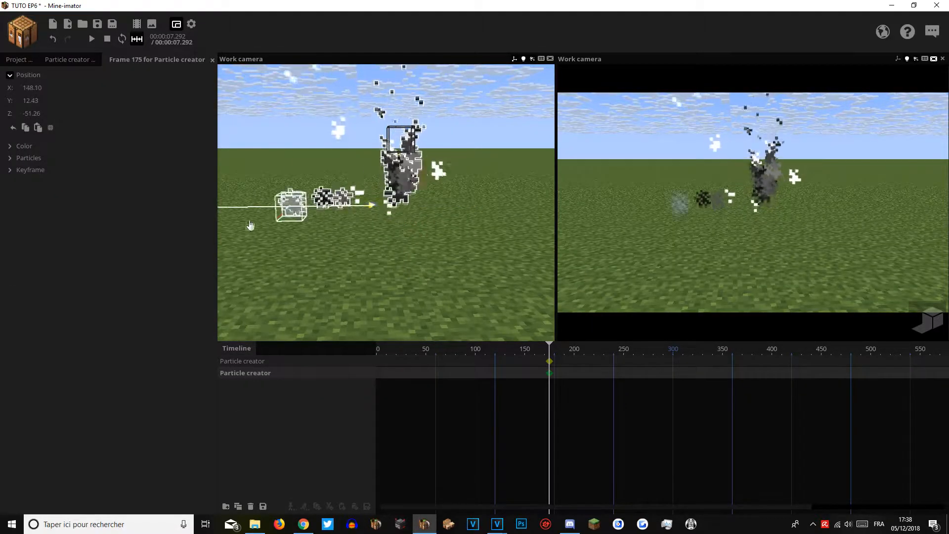
right_click_drag(386, 208, 445, 211)
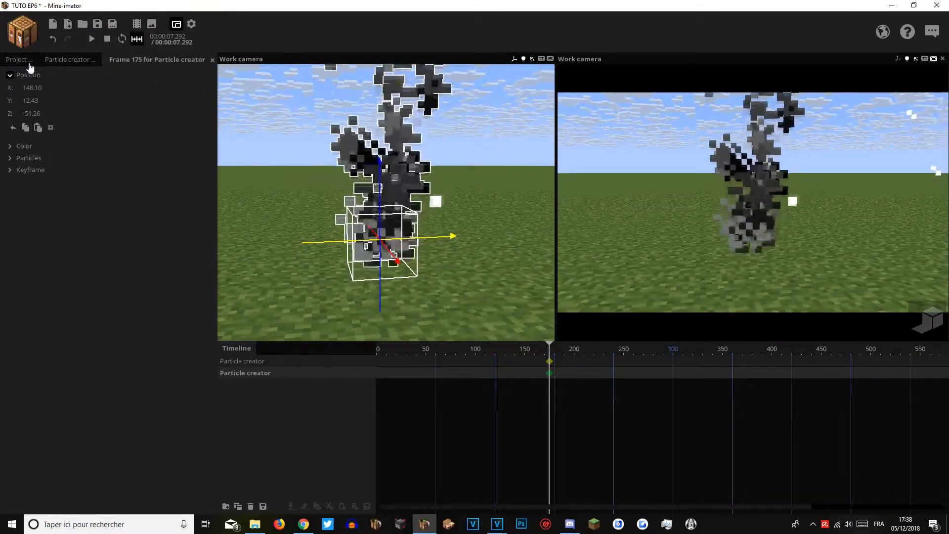
Open the particle editor for the new smoke particle creator from the project library.
left_click(25, 62)
scroll(99, 247, "down", 1)
left_click(79, 298)
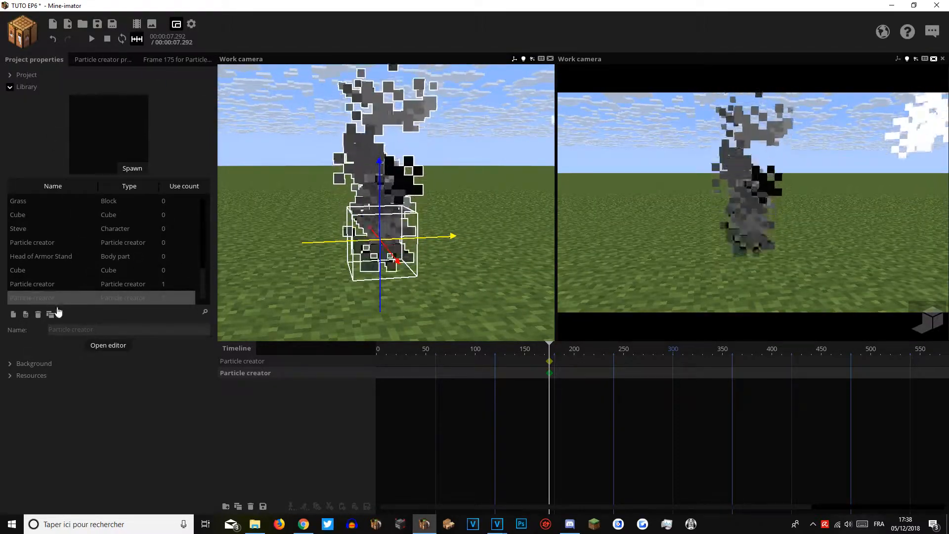
left_click(110, 347)
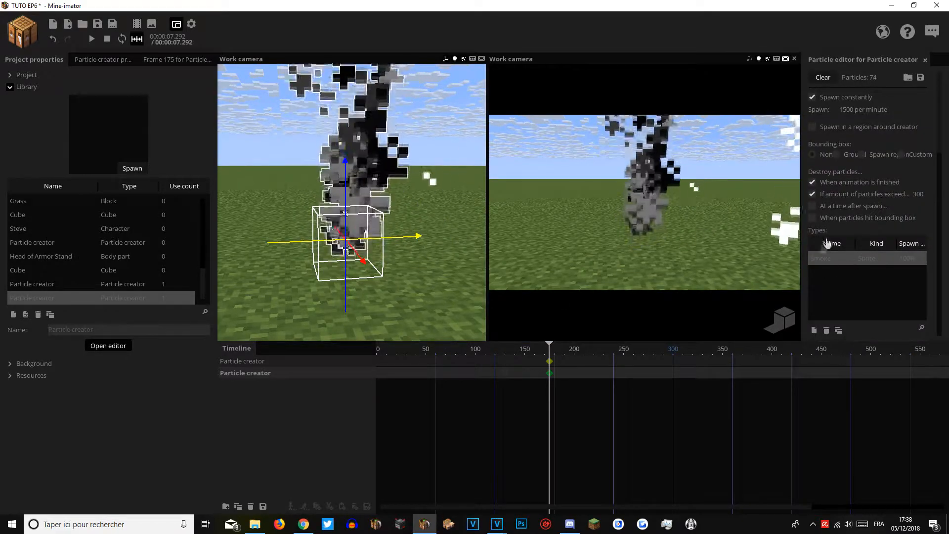
Change the Smoke particle type's sprite to the red heart, frame 80, on the Minecraft particle sheet.
left_click(836, 260)
scroll(846, 264, "down", 5)
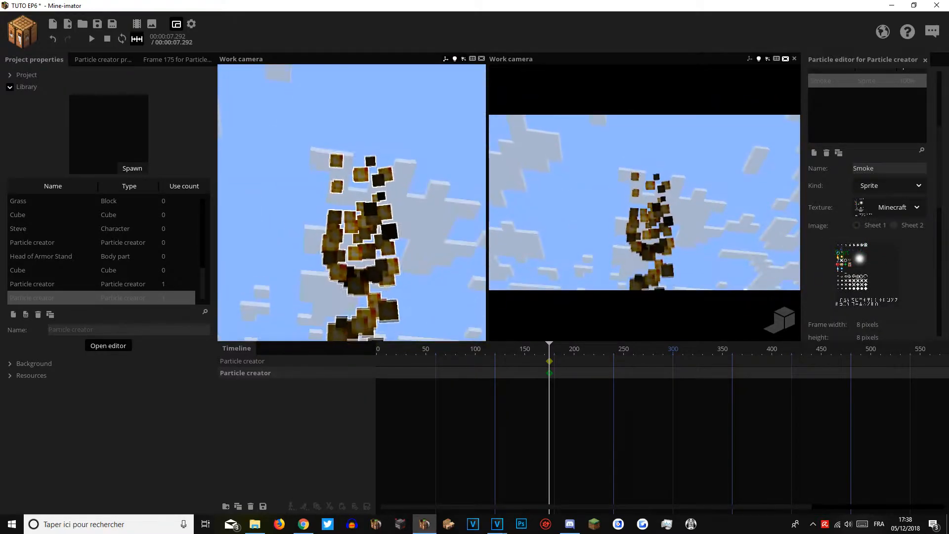
right_click_drag(351, 203, 351, 250)
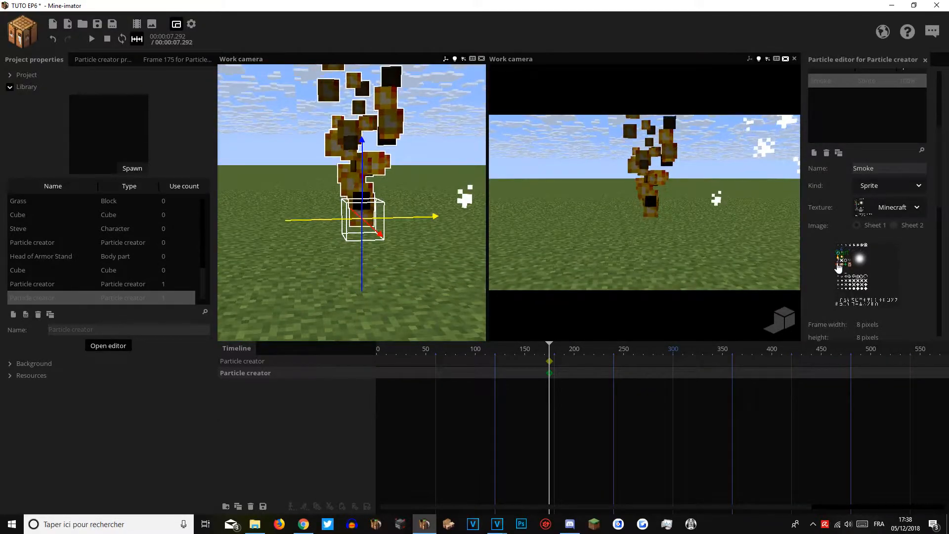
mouse_move(334, 166)
right_mouse_down()
mouse_move(334, 108)
mouse_move(342, 163)
right_mouse_up()
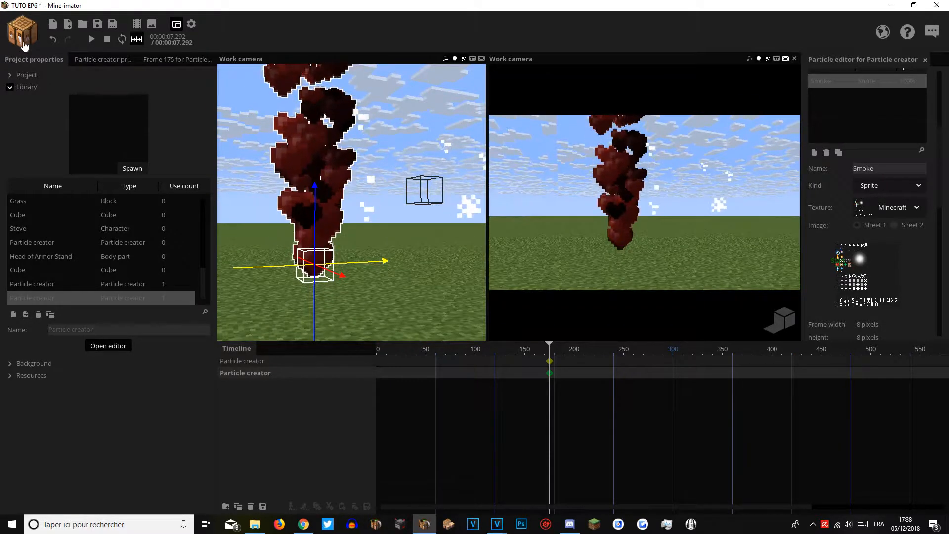
right_click_drag(292, 205, 296, 217)
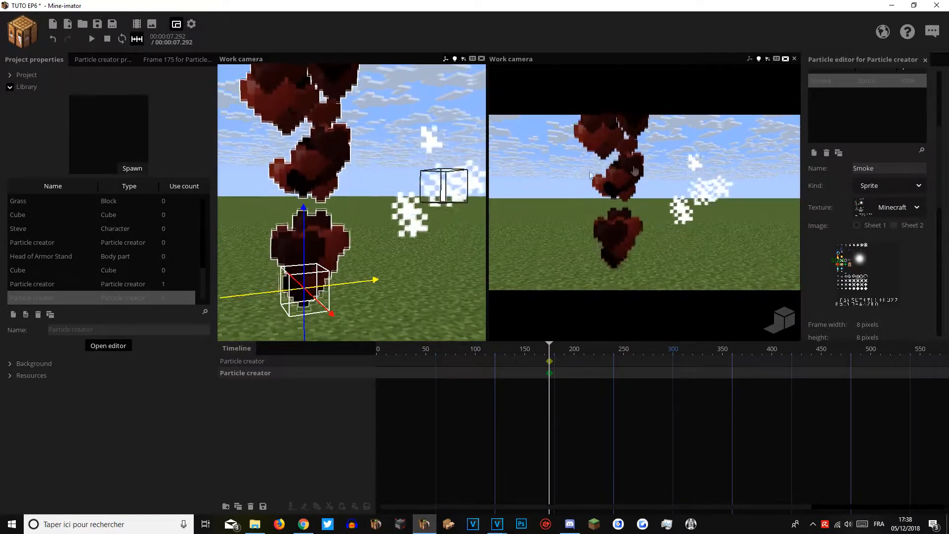
Add a second particle type to the creator and give it the music note sprite.
scroll(942, 193, "up", 3)
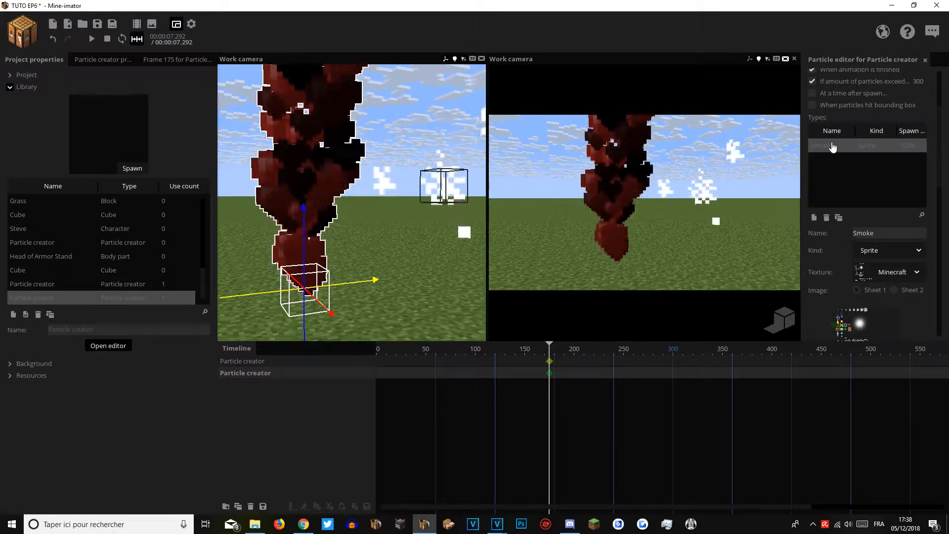
scroll(833, 147, "up", 5)
left_click(836, 256)
scroll(940, 190, "down", 5)
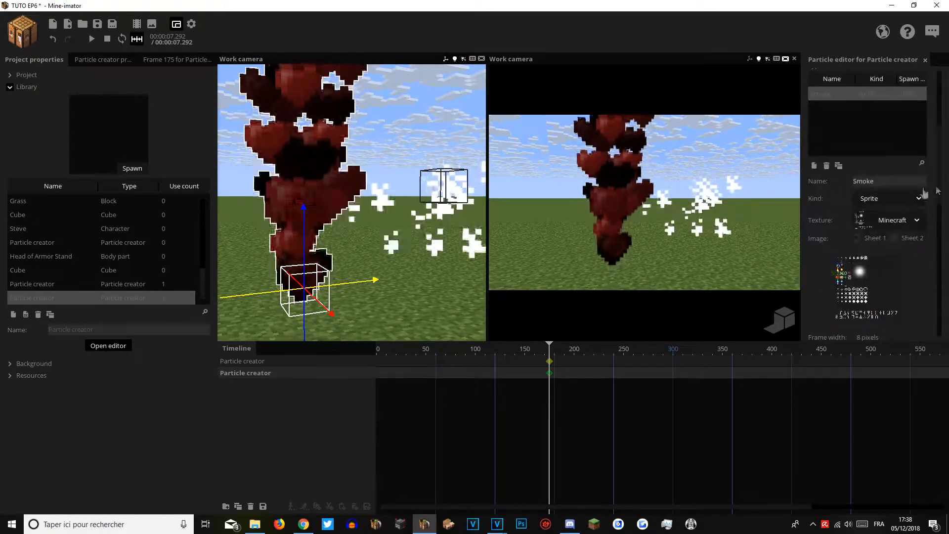
left_click(814, 166)
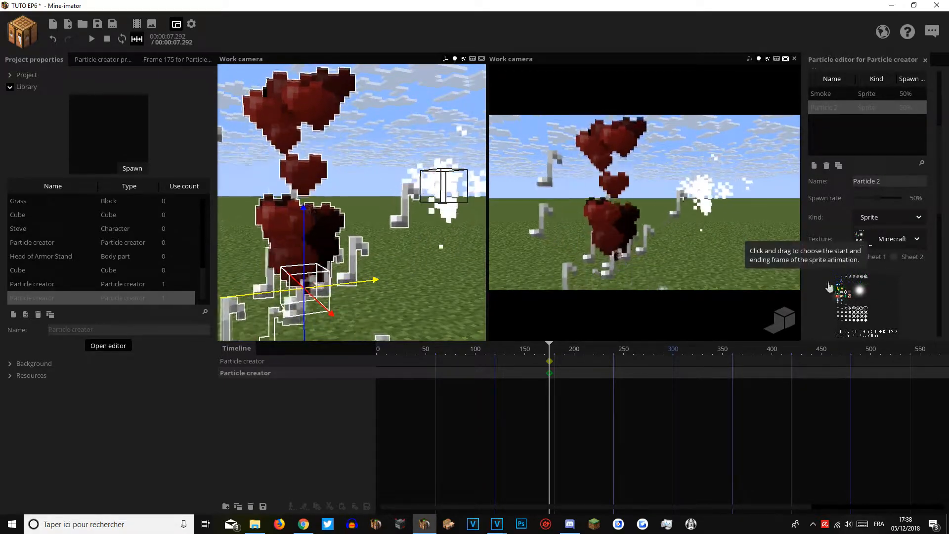
right_click_drag(368, 298, 338, 250)
Hide the first particle creator and raise the heart-emitting one high above the ground.
left_click(245, 366)
left_click(254, 375)
left_click_drag(354, 161, 341, 82)
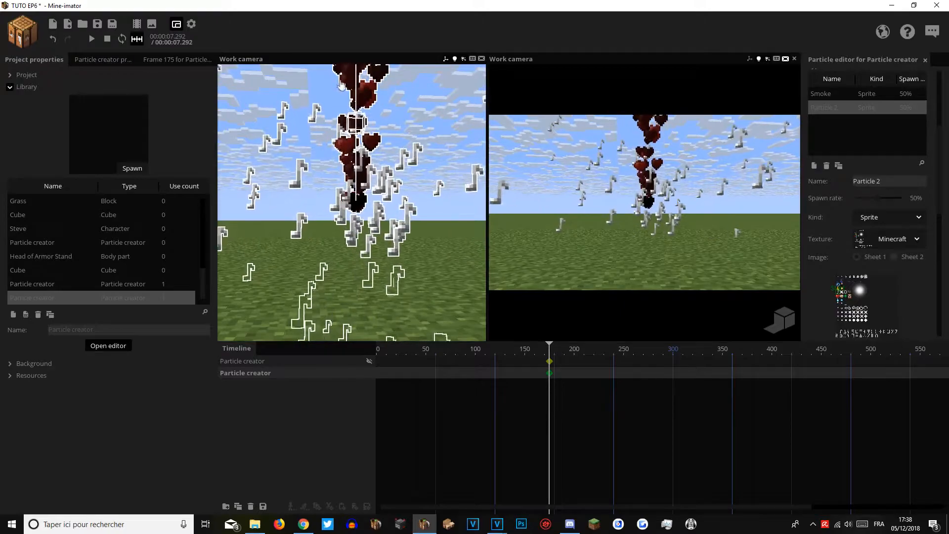
right_click_drag(341, 85, 363, 99)
Delete the music note particle type from the particle creator.
left_click_drag(942, 179, 942, 134)
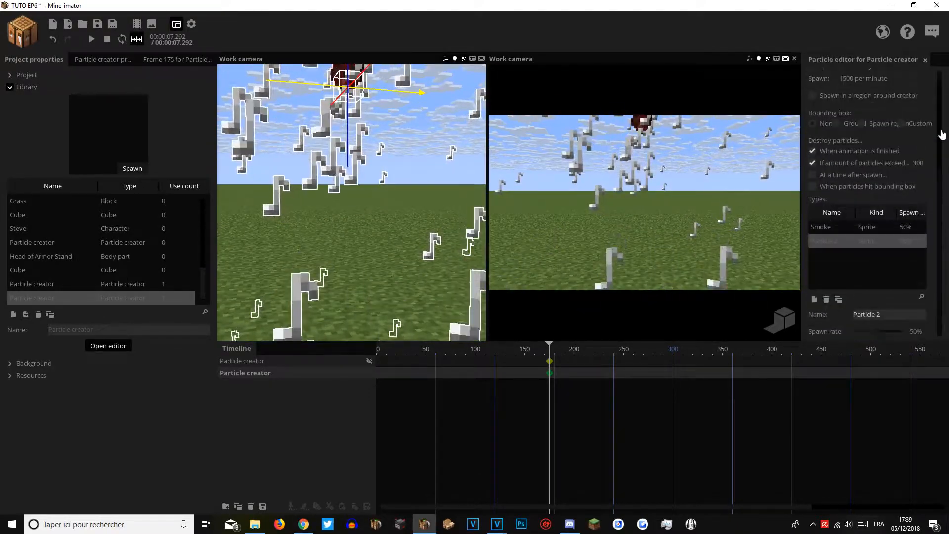
left_click(827, 299)
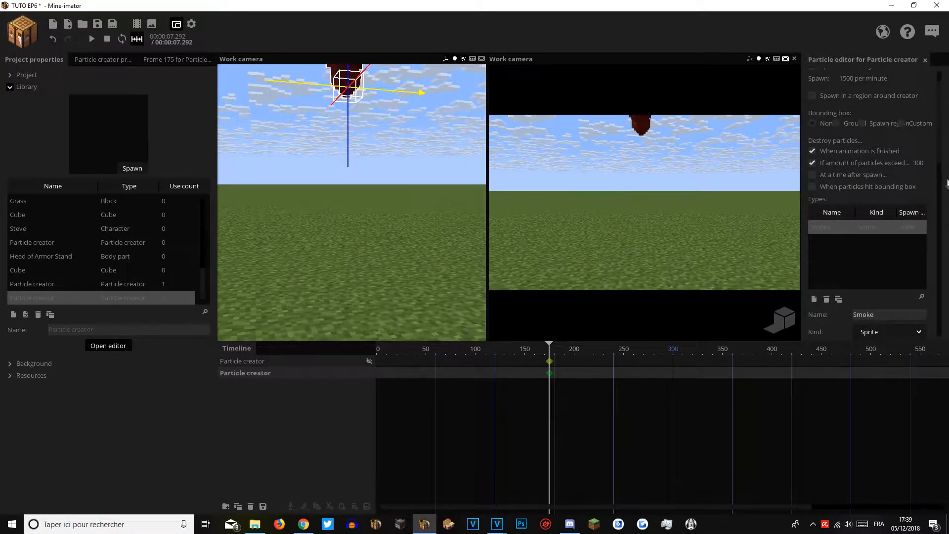
Set all of the Smoke type's speed values to 0/second and turn off its random scale, keeping a fixed scale of 1.
scroll(850, 159, "down", 10)
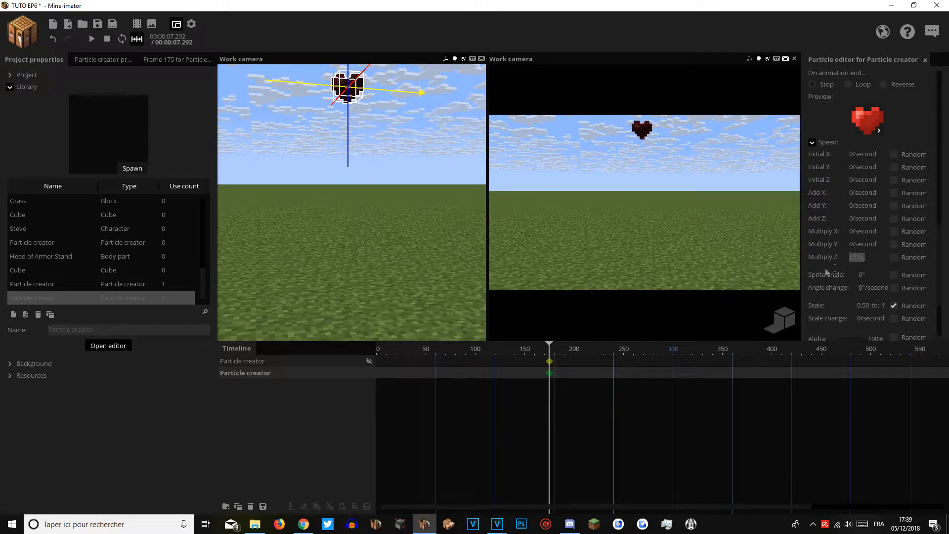
scroll(945, 286, "down", 3)
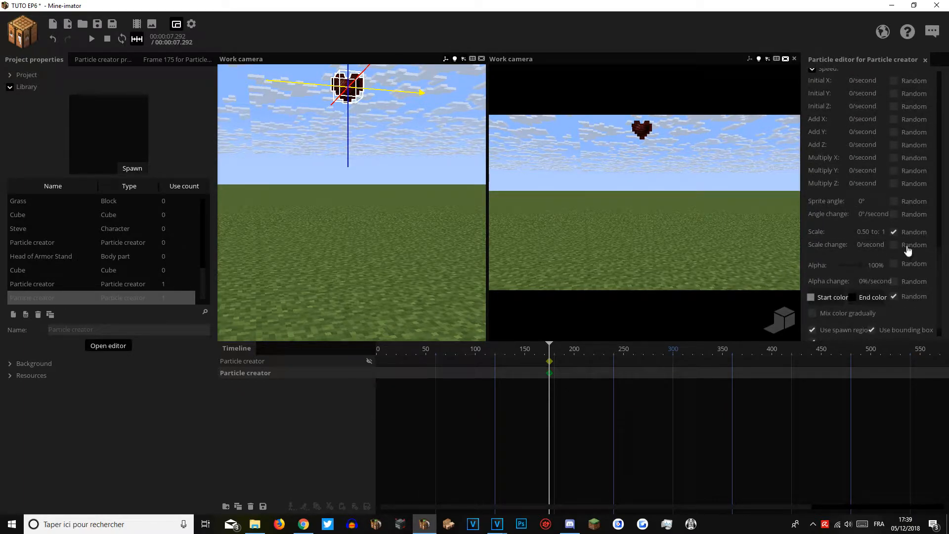
right_click_drag(319, 150, 318, 151)
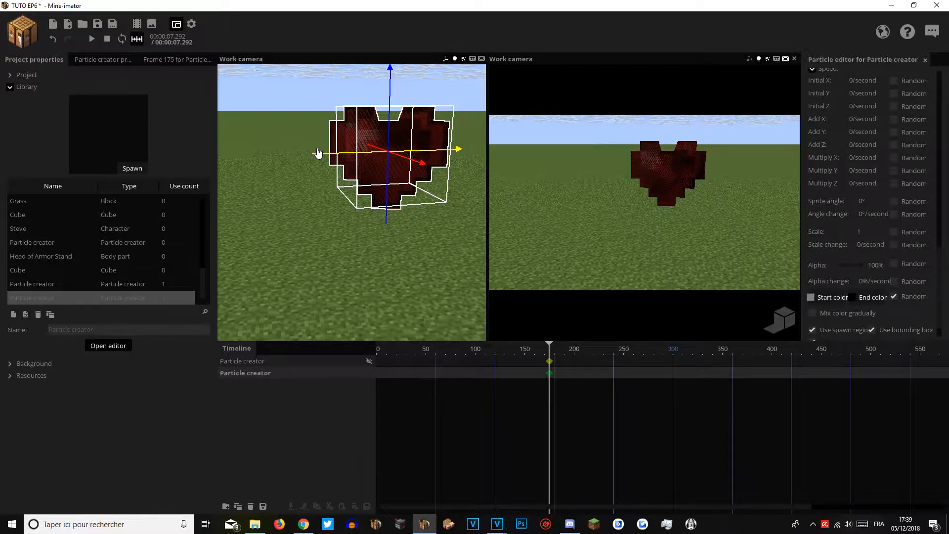
scroll(940, 244, "up", 5)
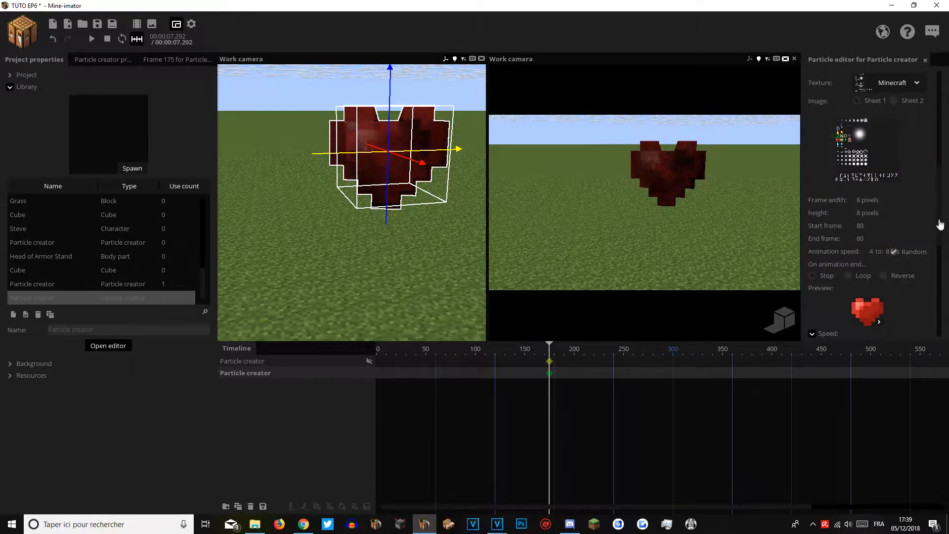
Turn off the Smoke type's random color and give the hearts the fixed cyan color 00F0FF.
scroll(912, 295, "down", 8)
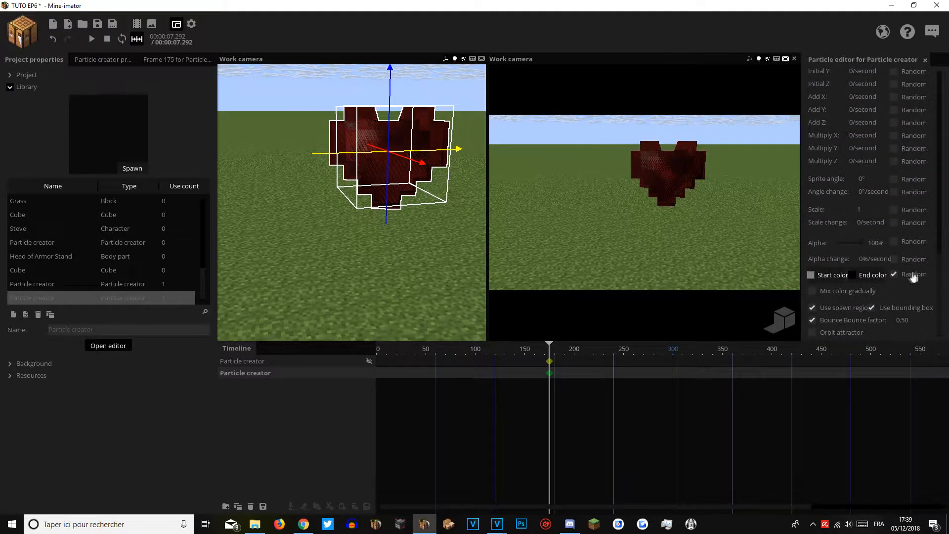
left_click(908, 277)
left_click(841, 275)
mouse_move(424, 266)
left_mouse_down()
mouse_move(439, 269)
mouse_move(565, 199)
left_mouse_up()
left_click(488, 270)
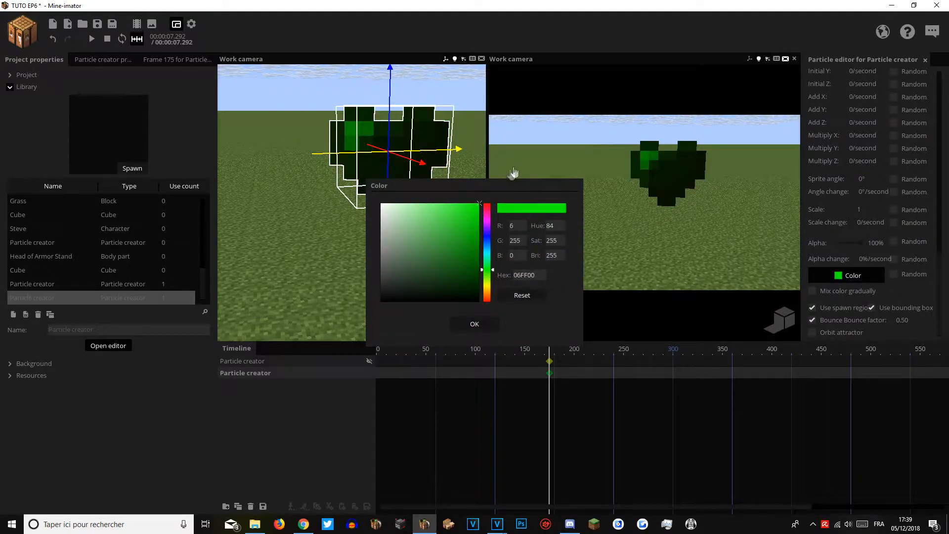
mouse_move(450, 220)
left_mouse_down()
mouse_move(445, 214)
mouse_move(479, 205)
mouse_move(432, 271)
mouse_move(271, 191)
mouse_move(536, 114)
left_mouse_up()
left_click(488, 252)
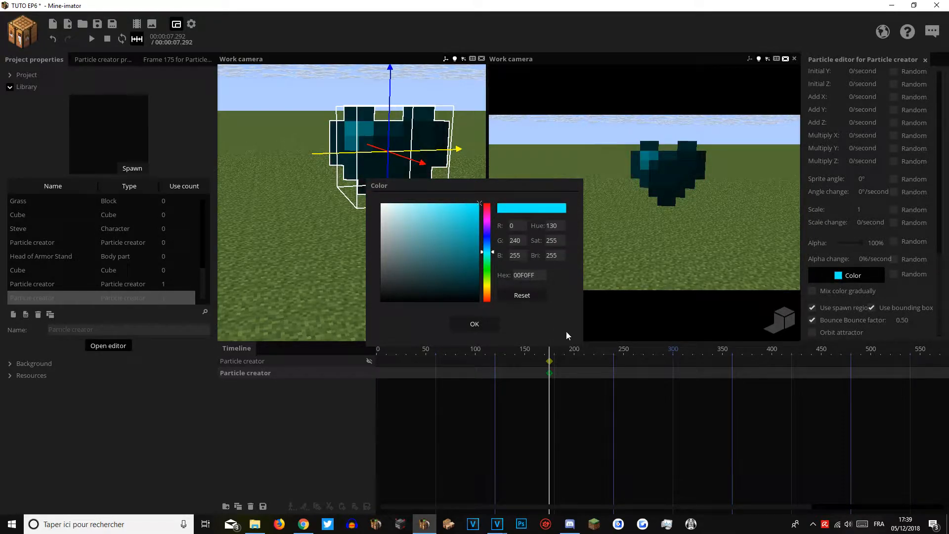
left_click(475, 324)
Turn the random color back on, with red FF0000 as start color and yellow-green AEFF00 as end color.
left_click(894, 274)
left_click(829, 277)
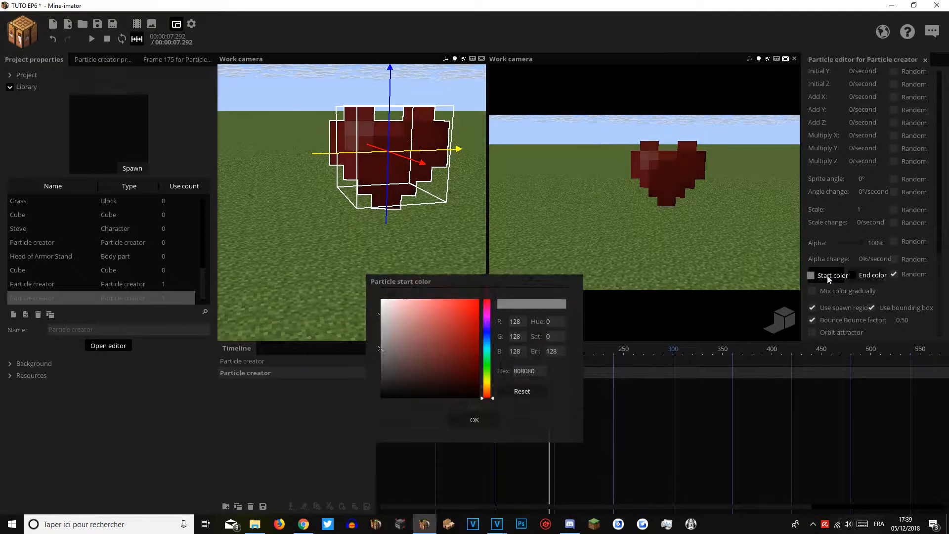
left_click_drag(439, 249, 517, 182)
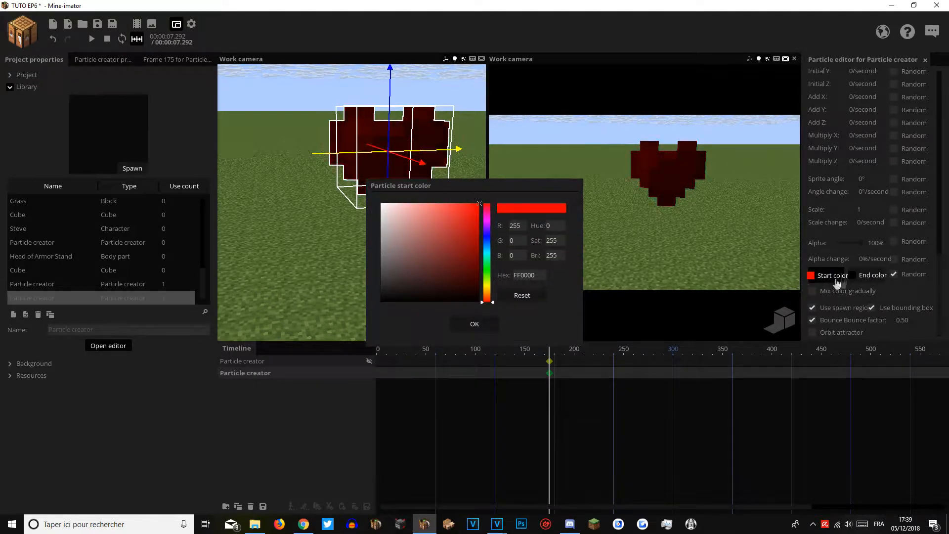
left_click(873, 276)
left_click_drag(489, 195, 543, 168)
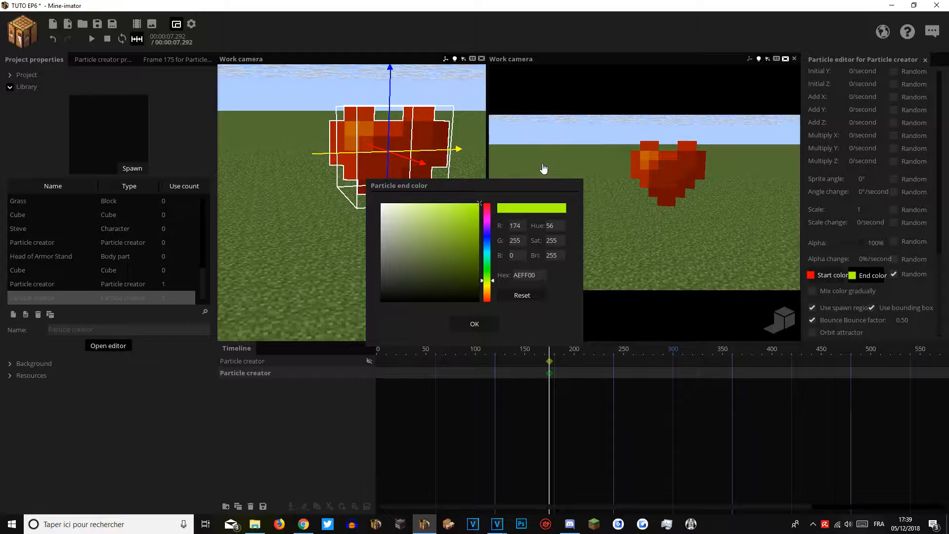
left_click(473, 325)
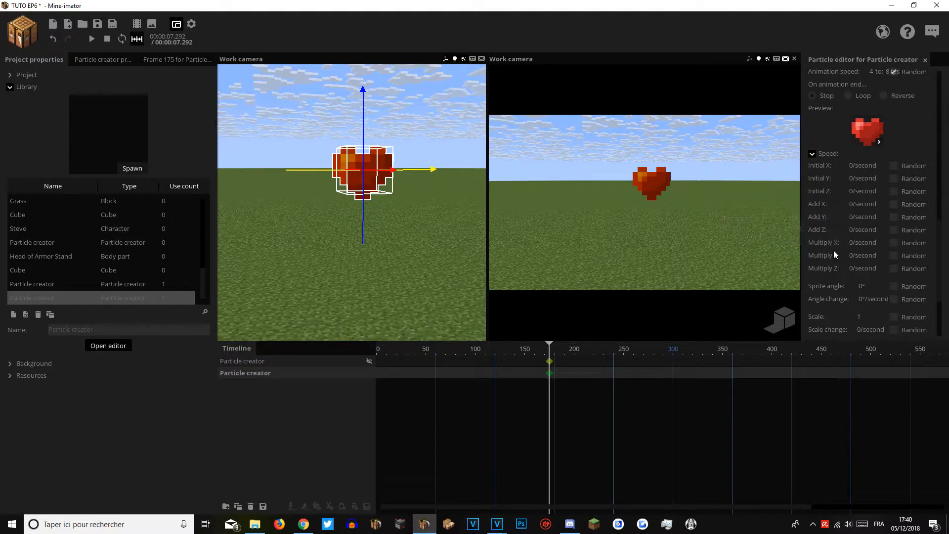
mouse_move(397, 211)
right_mouse_down()
mouse_move(405, 193)
mouse_move(406, 204)
right_mouse_up()
key("z")
key("s")
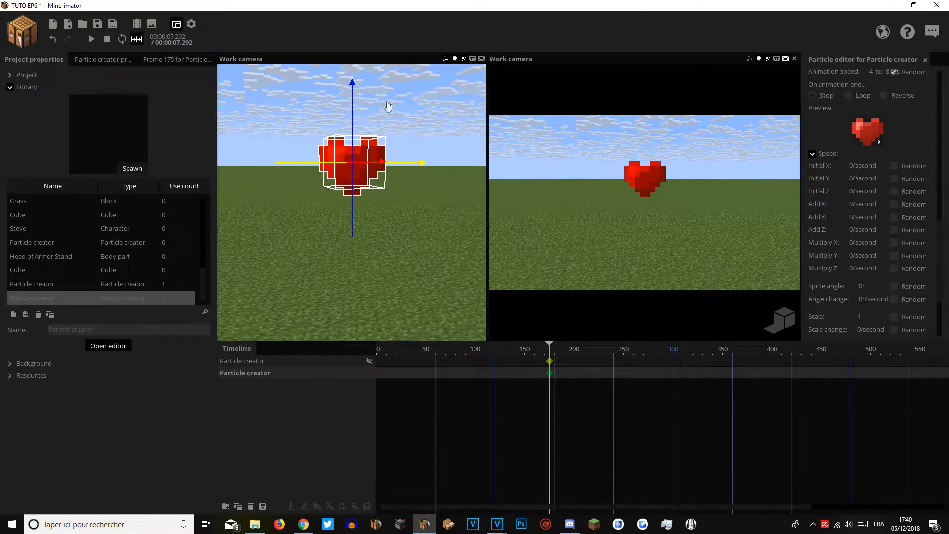
mouse_move(425, 193)
right_mouse_down()
mouse_move(421, 210)
mouse_move(435, 188)
mouse_move(440, 198)
right_mouse_up()
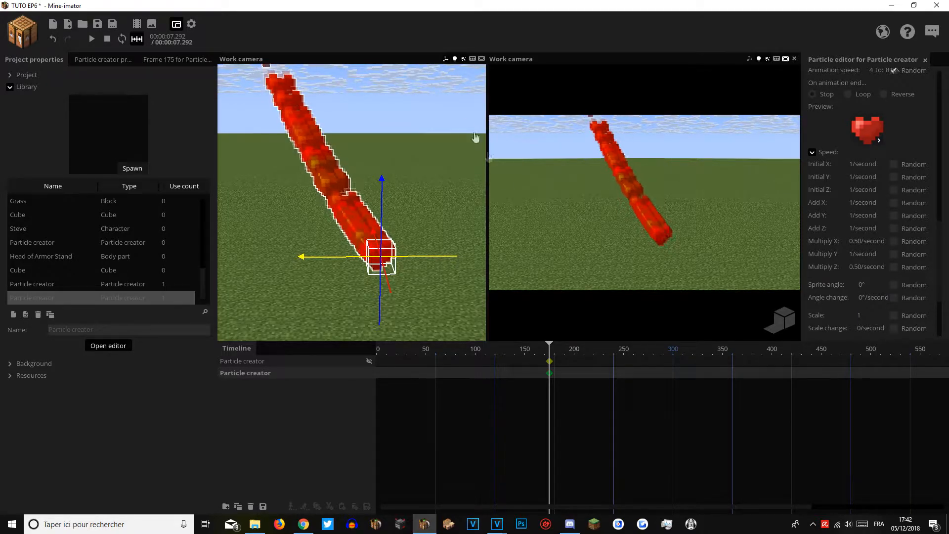
Try Add X speeds of about -3.90, -3 and 3/second on the heart particles.
right_click_drag(411, 149, 395, 173)
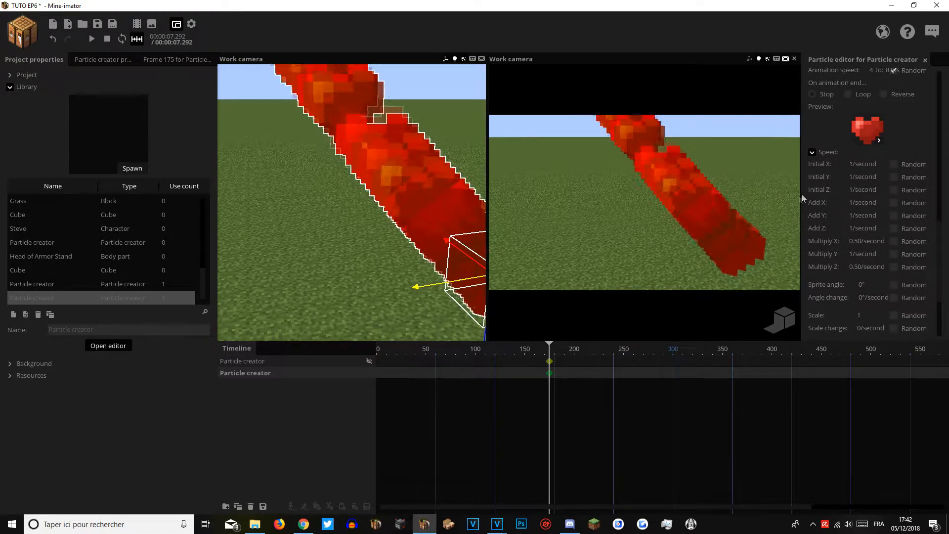
left_click_drag(858, 204, 834, 206)
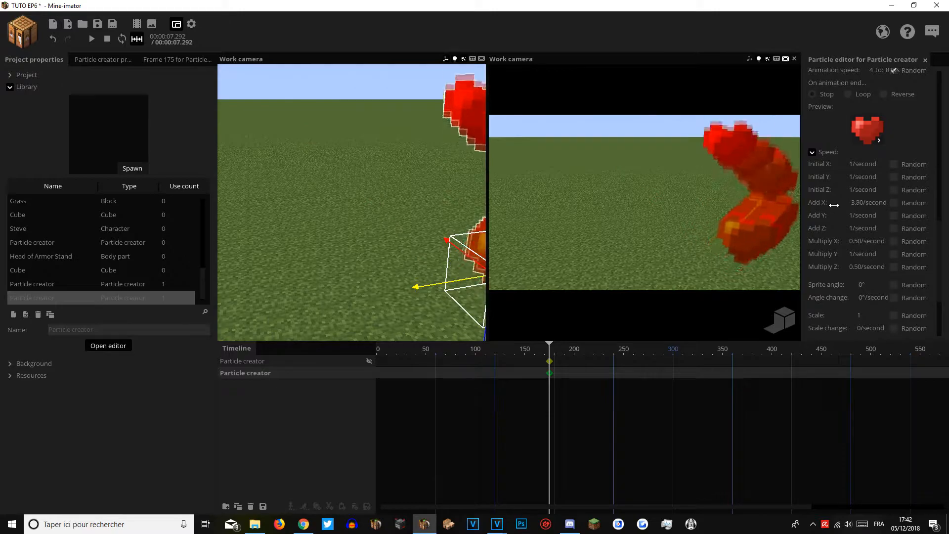
key("s")
right_click_drag(764, 203, 778, 190)
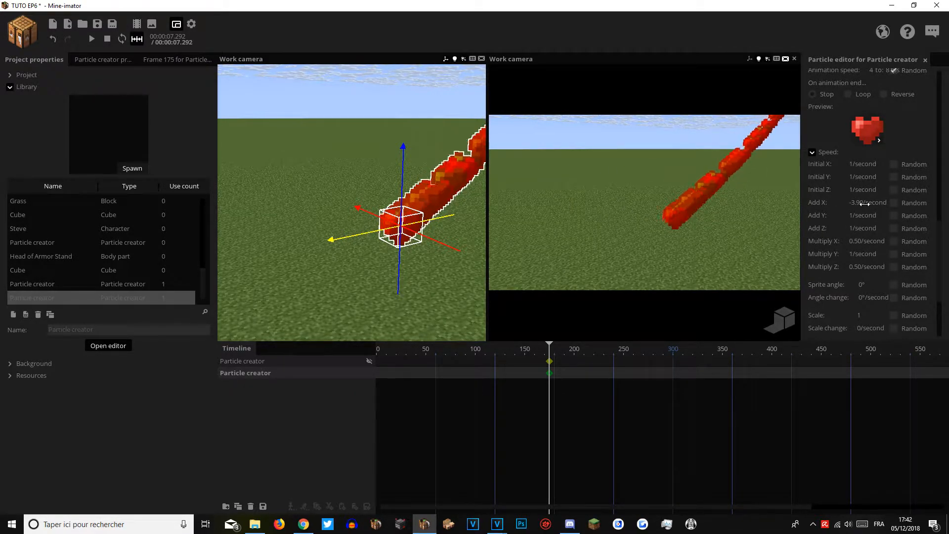
left_click_drag(384, 193, 478, 187)
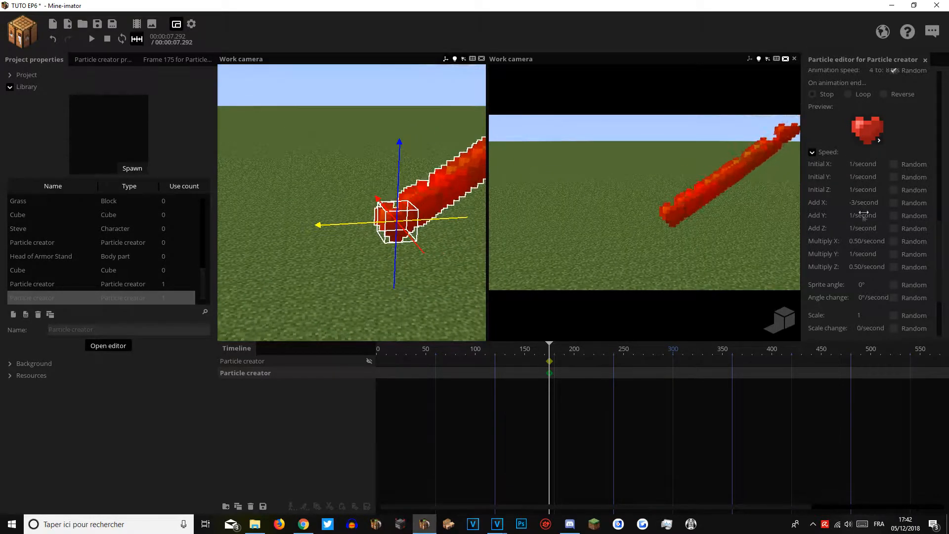
type("3")
key("Return")
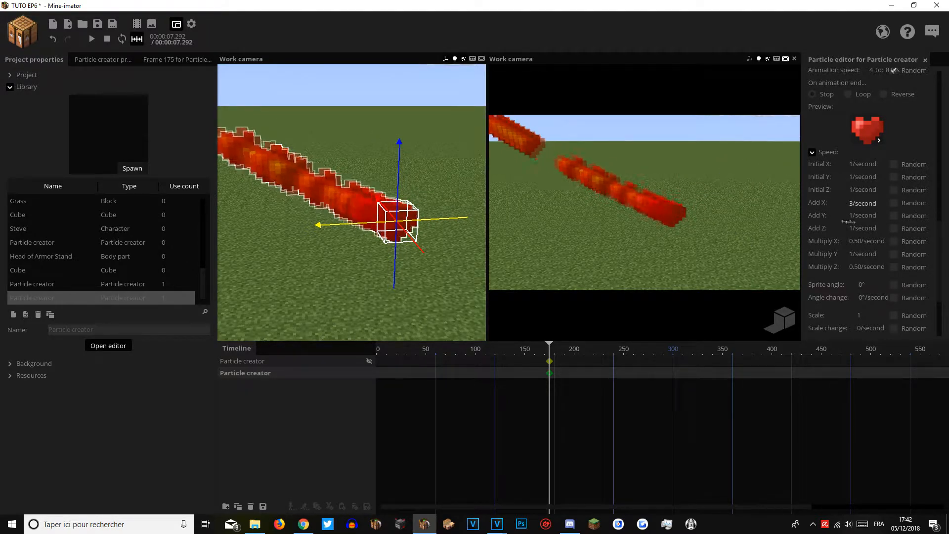
Set the Add X, Add Y and Add Z speeds of the heart particles to 0/second.
left_click_drag(854, 204, 773, 212)
type("0")
right_click_drag(351, 161, 358, 174)
mouse_move(288, 140)
left_mouse_down()
mouse_move(298, 130)
mouse_move(289, 140)
left_mouse_up()
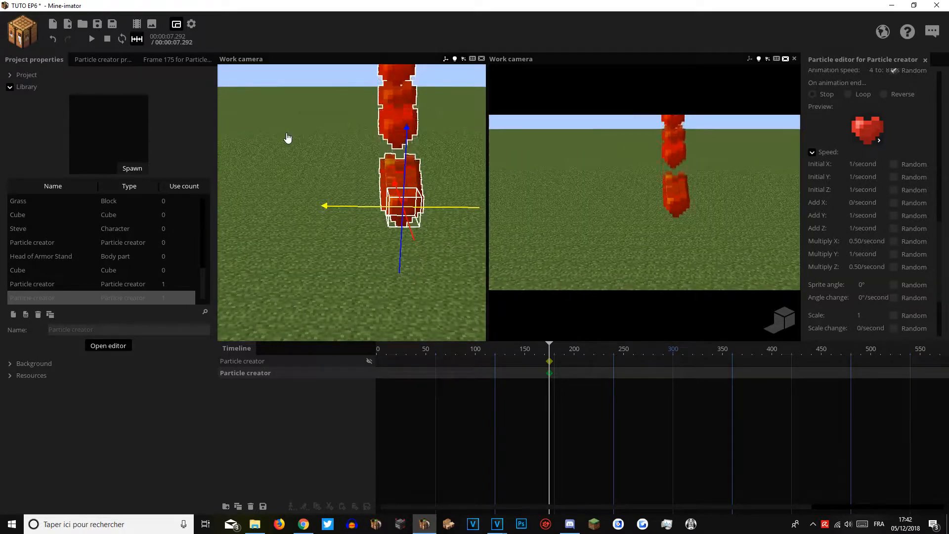
right_click_drag(369, 149, 352, 203)
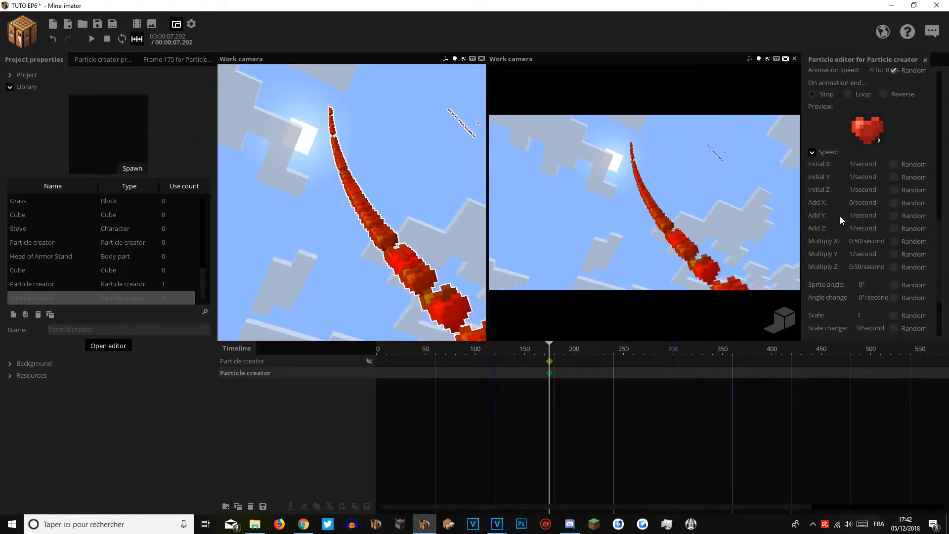
right_click_drag(365, 183, 309, 225)
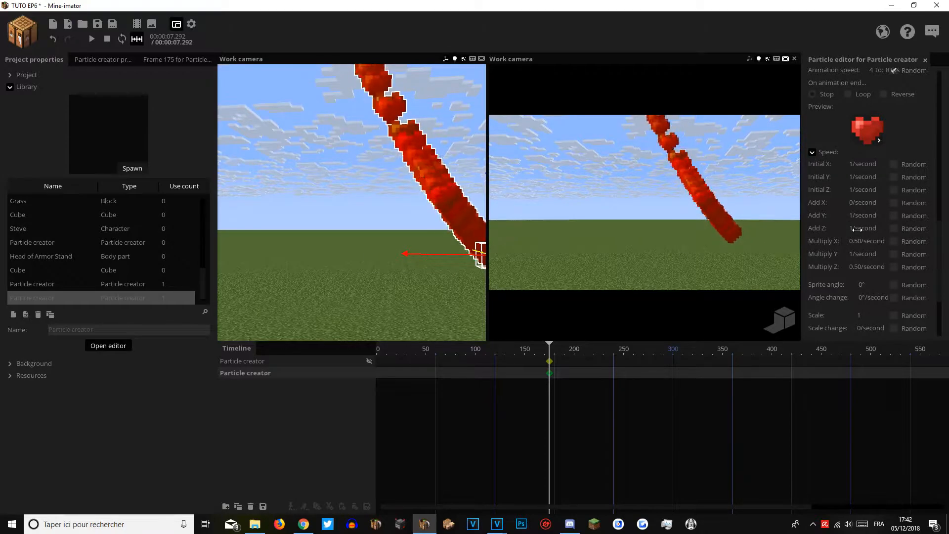
right_click_drag(645, 203, 682, 222)
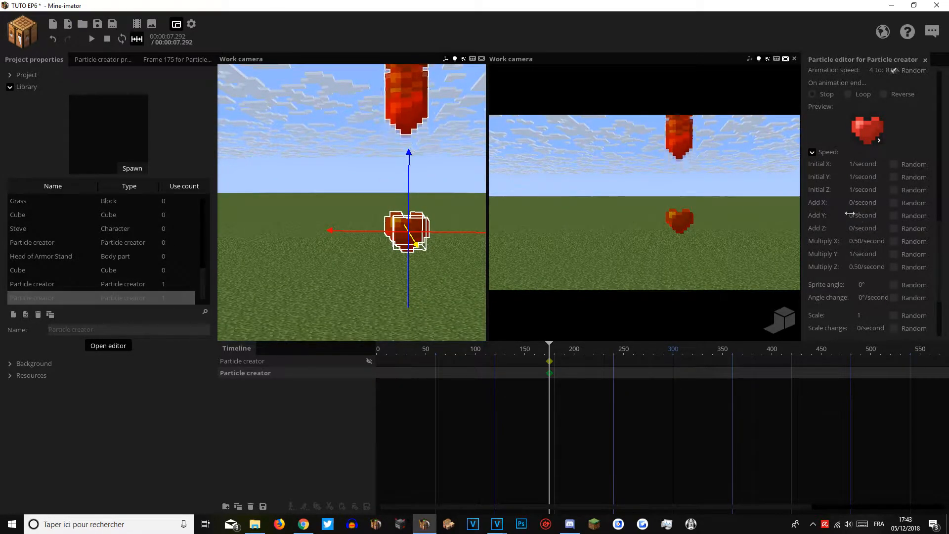
Try an Add Y speed of 1/second, look along the rising heart trail, and reset Add Y to 0/second.
right_click_drag(422, 193, 480, 212)
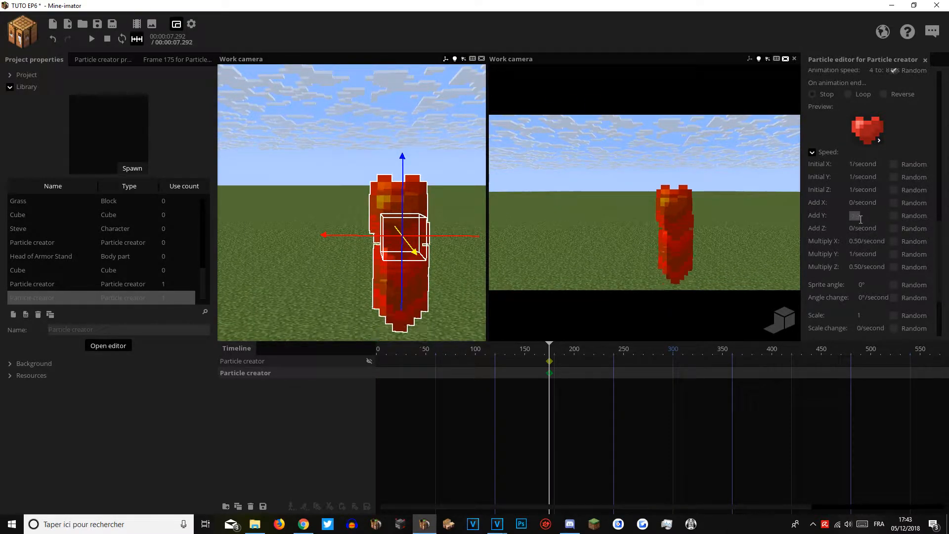
right_click_drag(445, 188, 437, 133)
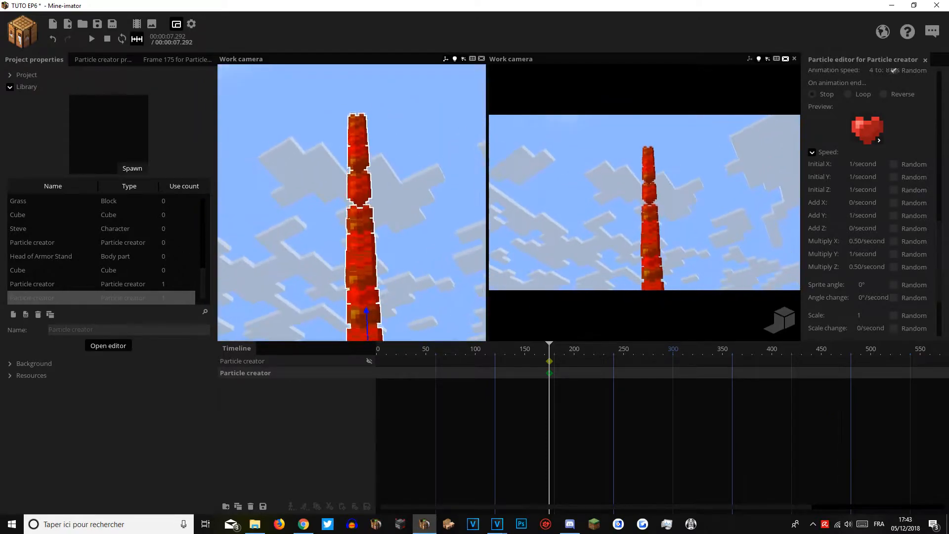
right_click_drag(316, 173, 313, 212)
left_click(857, 216)
type("0")
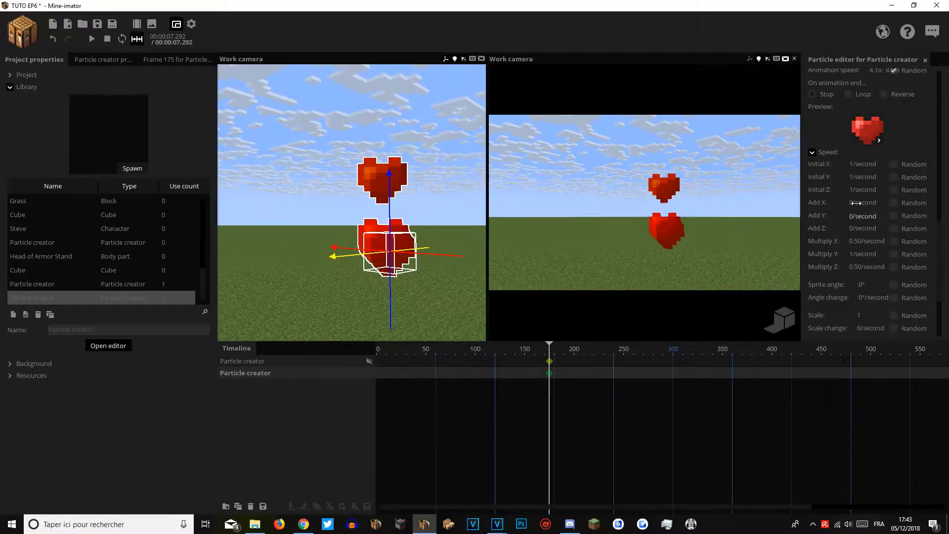
Set the Add X speed to 10/second, Add Y to 1.10/second and Add Z to 5/second.
right_click_drag(376, 186, 346, 243)
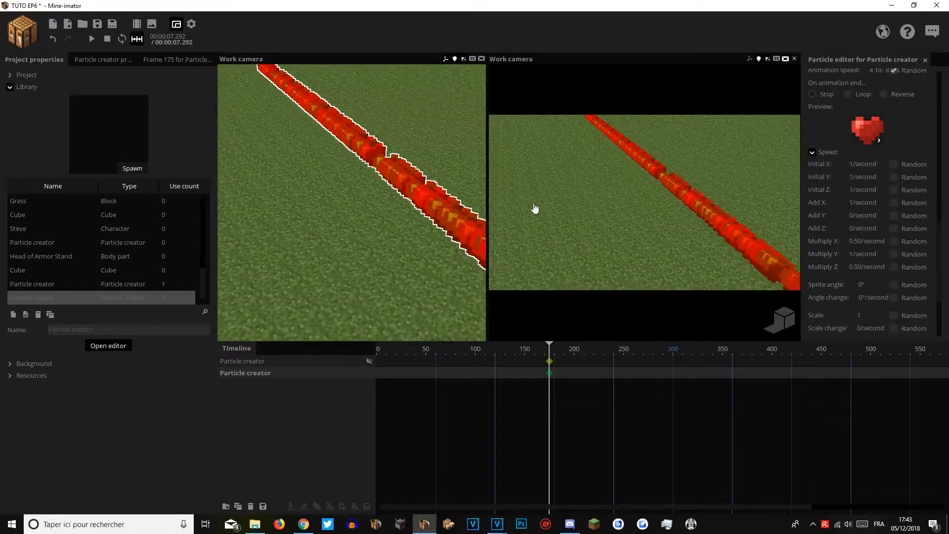
mouse_move(361, 141)
right_mouse_down()
mouse_move(396, 143)
mouse_move(386, 148)
mouse_move(455, 124)
mouse_move(405, 128)
mouse_move(396, 168)
mouse_move(381, 99)
mouse_move(381, 148)
mouse_move(410, 143)
mouse_move(359, 153)
mouse_move(346, 142)
right_mouse_up()
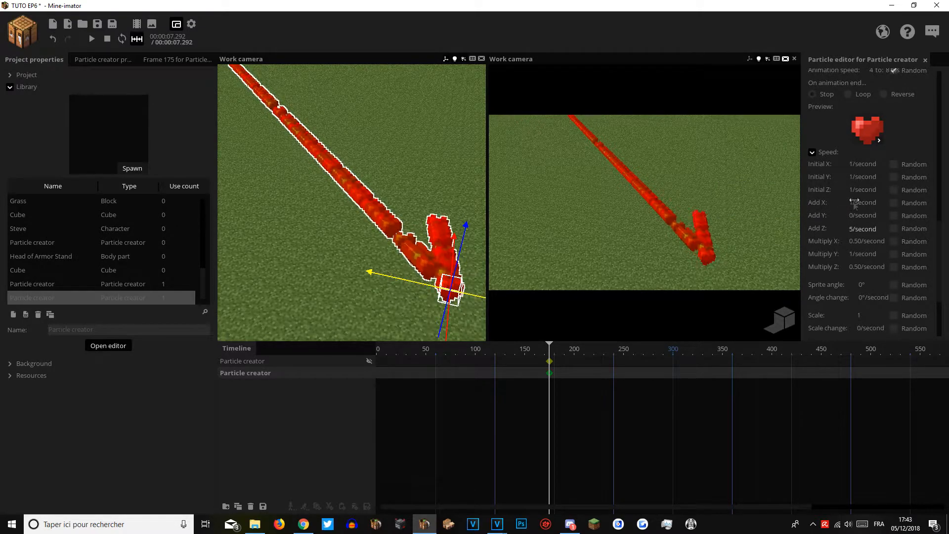
left_click_drag(857, 201, 864, 203)
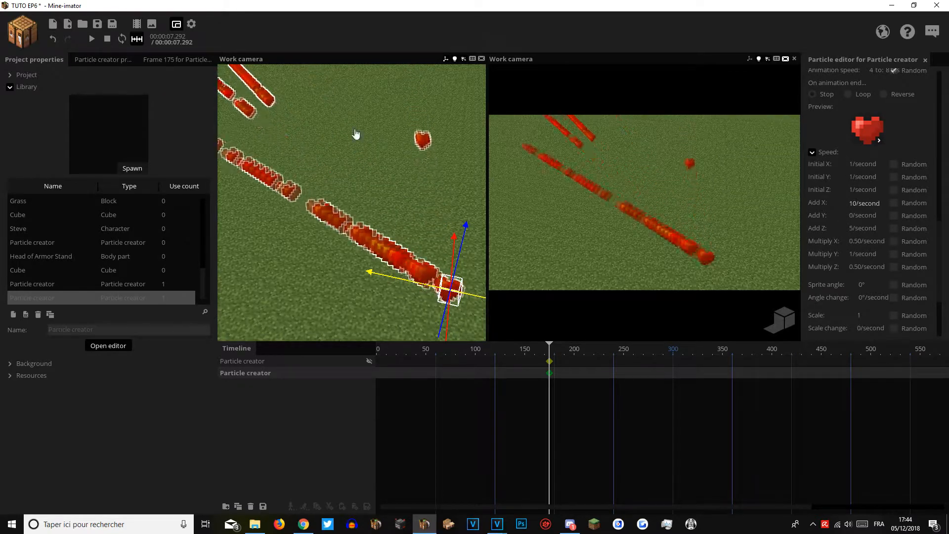
left_click_drag(356, 133, 267, 104)
mouse_move(356, 133)
right_mouse_down()
mouse_move(349, 118)
mouse_move(360, 121)
mouse_move(359, 136)
mouse_move(348, 123)
mouse_move(366, 143)
mouse_move(341, 122)
mouse_move(359, 141)
mouse_move(354, 123)
right_mouse_up()
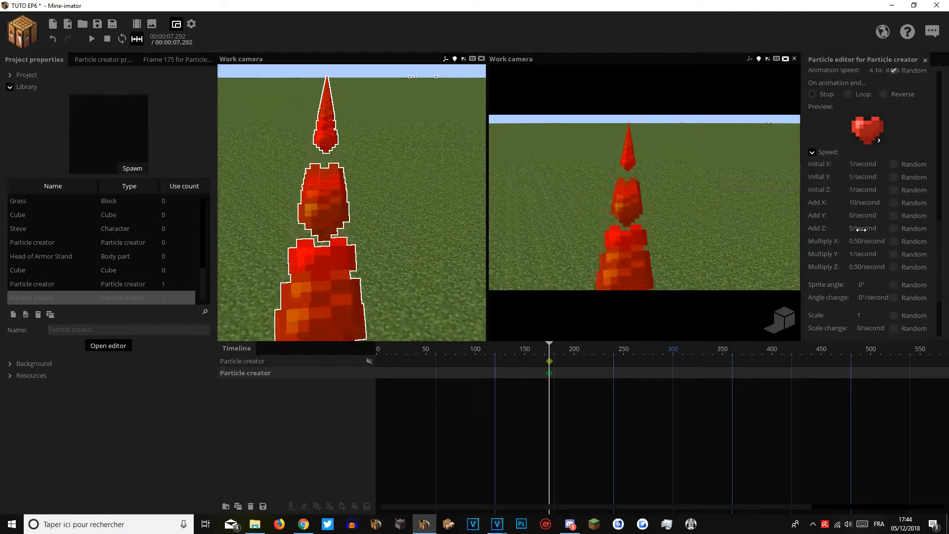
right_click_drag(587, 197, 636, 198)
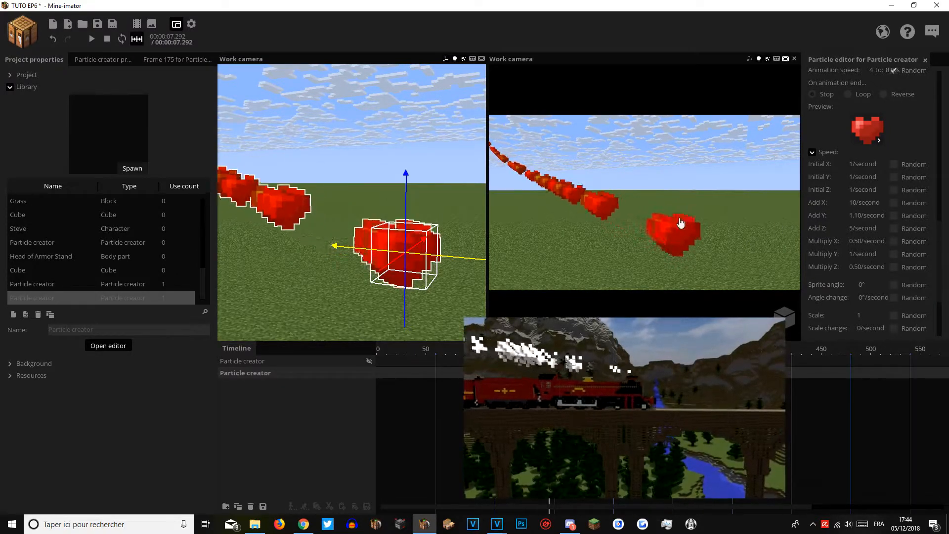
Switch the Smoke type's sprite to the smoke puff frames 7 to 1 and replace the random color with fixed white FFFFFF.
scroll(864, 214, "up", 5)
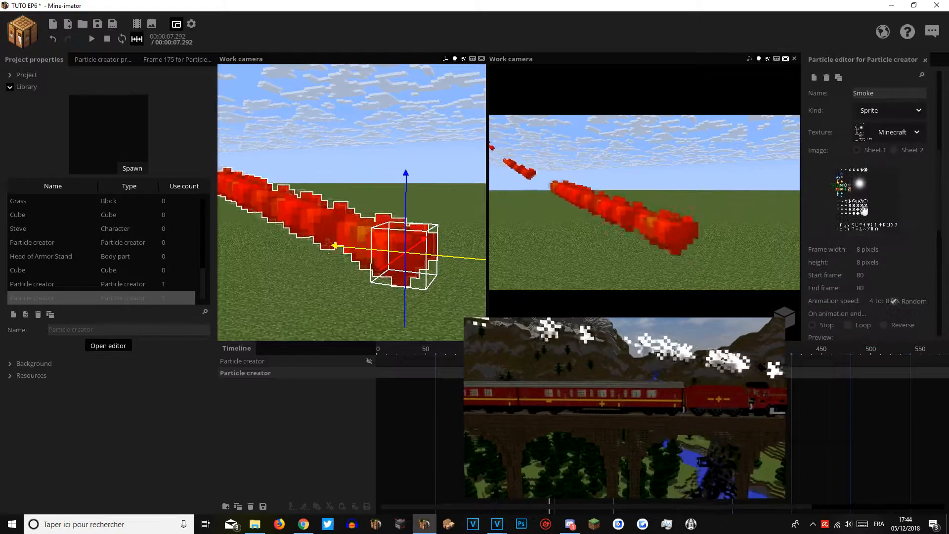
left_click(866, 173)
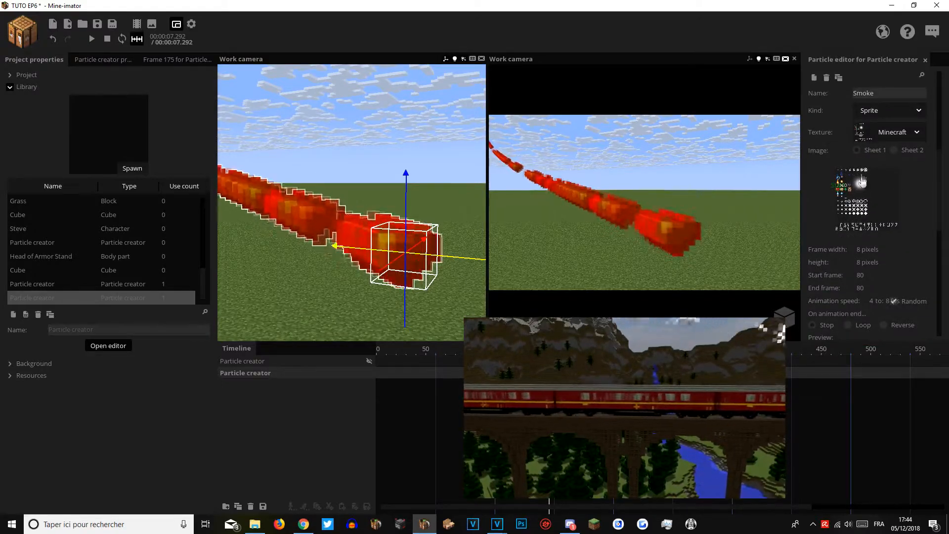
left_click_drag(942, 200, 923, 307)
left_click(913, 278)
left_click(847, 273)
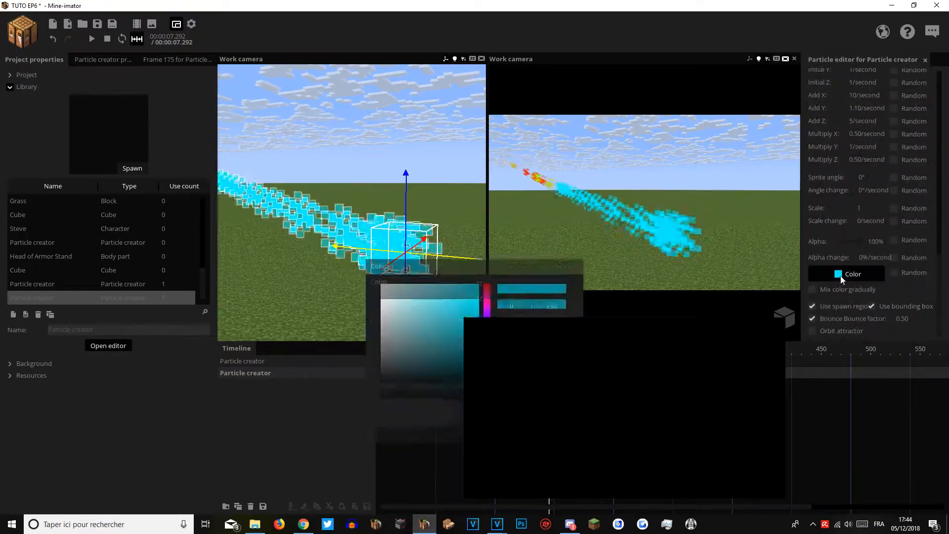
left_click_drag(432, 240, 380, 202)
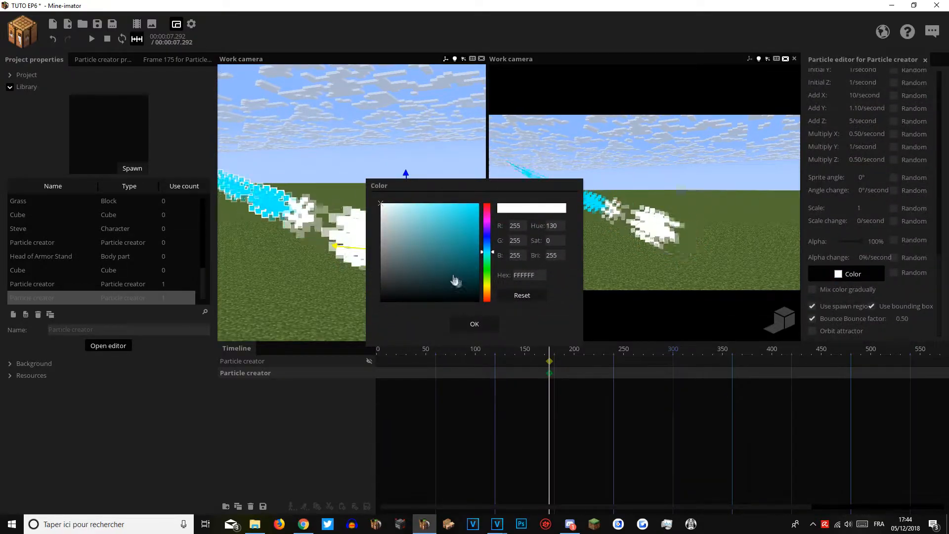
left_click(475, 327)
Raise the Add Y speed to 3.30/second and view the white smoke trail.
mouse_move(940, 279)
left_mouse_down()
mouse_move(926, 172)
mouse_move(937, 177)
mouse_move(944, 268)
left_mouse_up()
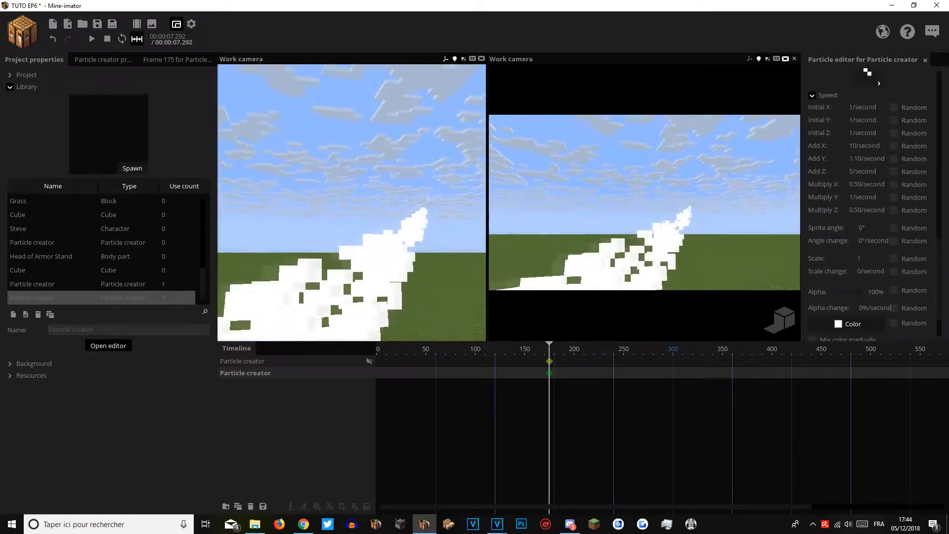
left_click_drag(850, 159, 870, 158)
left_click_drag(711, 212, 722, 178)
mouse_move(648, 168)
left_mouse_down()
mouse_move(638, 167)
mouse_move(652, 173)
left_mouse_up()
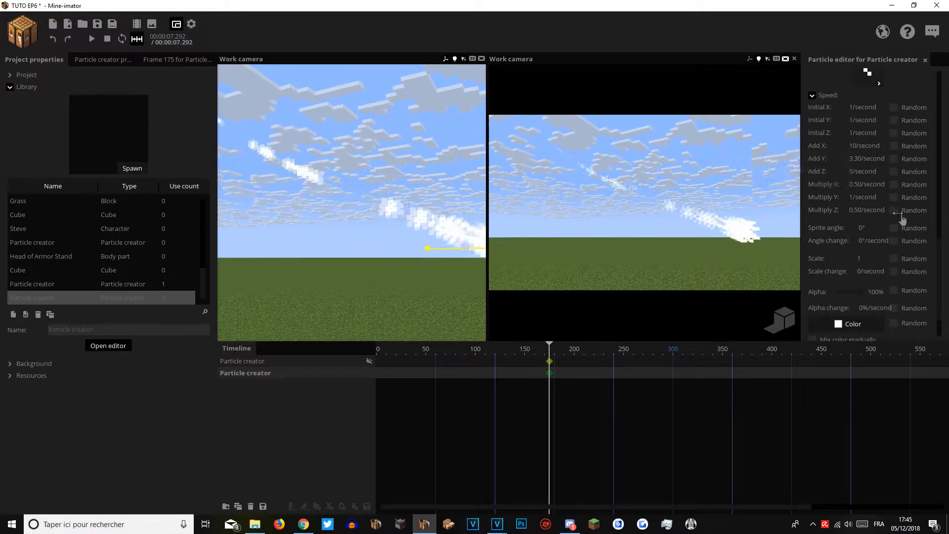
Set the smoke particles' Add X speed to 2/second and the Add Y speed to 1/second.
left_click(855, 145)
type("2")
left_click(860, 158)
type("1")
left_click_drag(646, 214, 722, 193)
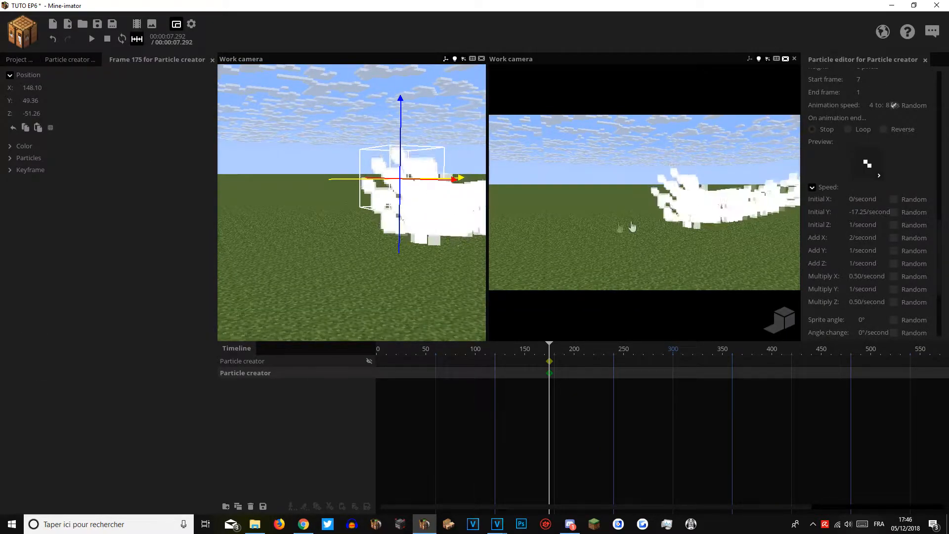
left_click_drag(677, 190, 621, 184)
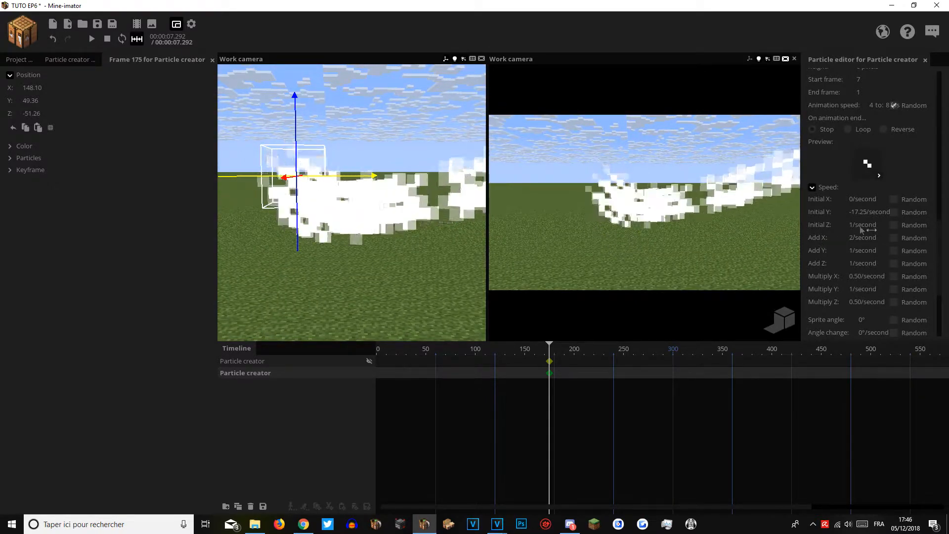
right_click_drag(757, 217, 786, 173)
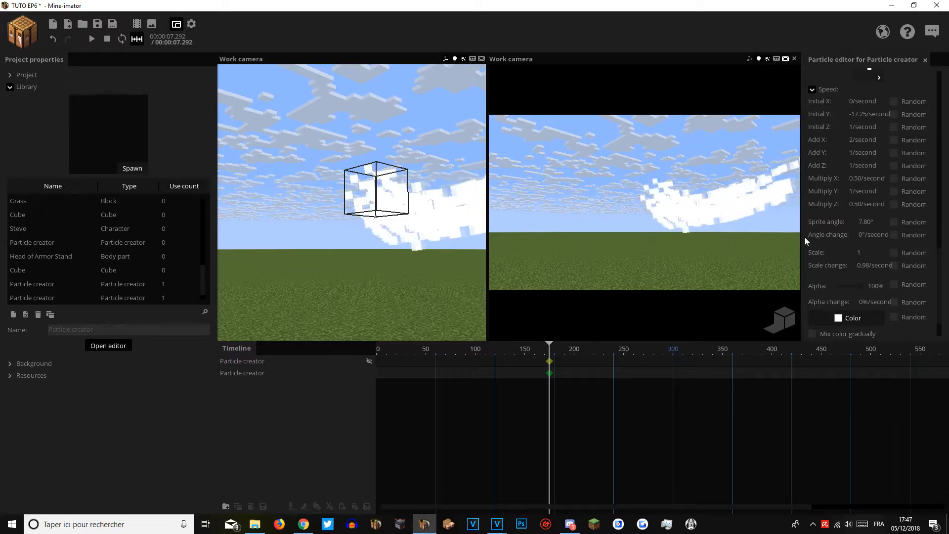
Try enlarging the smoke particles to a scale of 4.41 and view the resulting trail.
left_click_drag(863, 255, 940, 266)
left_click_drag(741, 257, 707, 232)
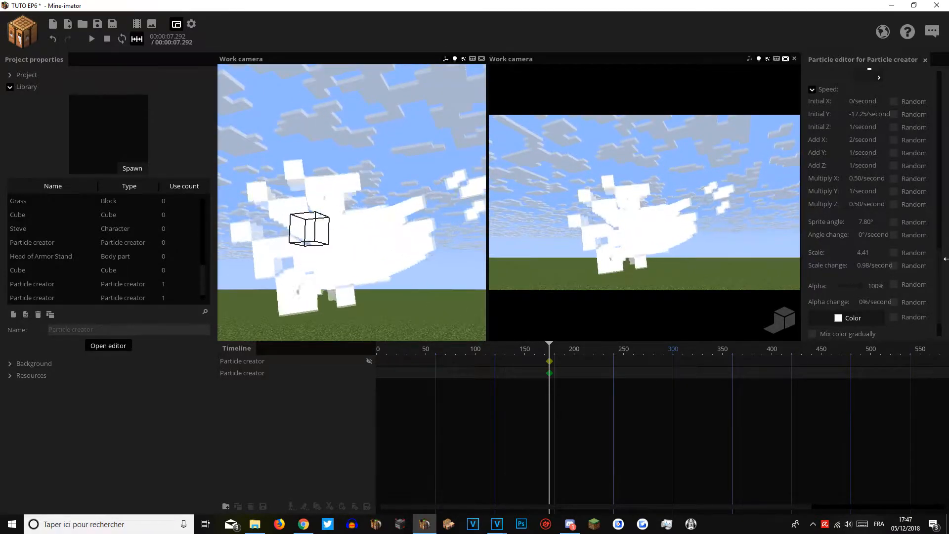
left_click_drag(863, 254, 892, 259)
left_click_drag(741, 238, 771, 277)
right_click_drag(616, 235, 623, 223)
Randomize the smoke particles' scale between 0.50 and 6.
left_click(897, 255)
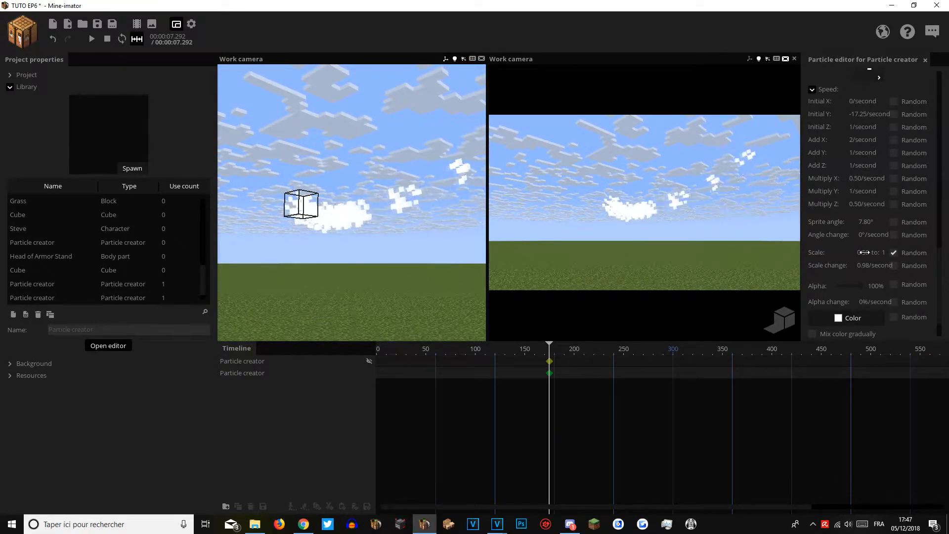
left_click(888, 254)
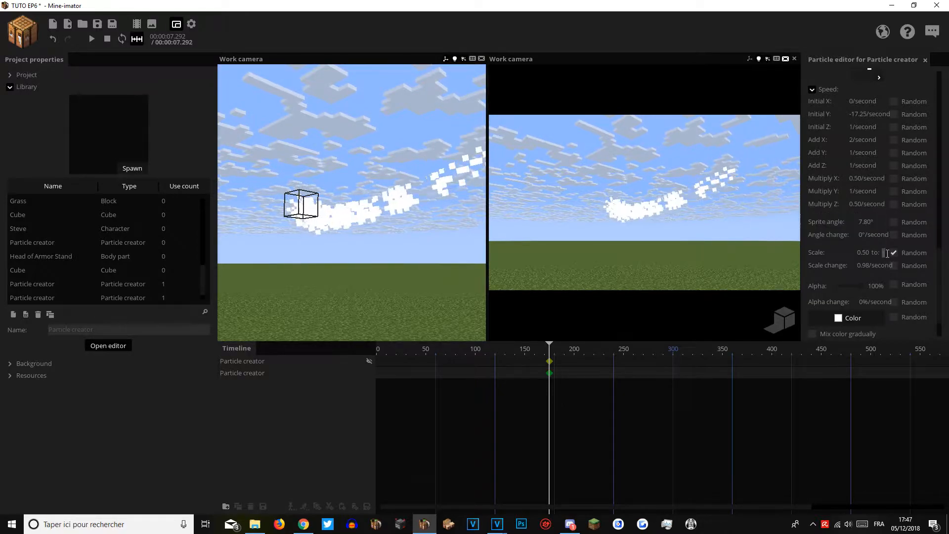
right_click_drag(701, 247, 674, 252)
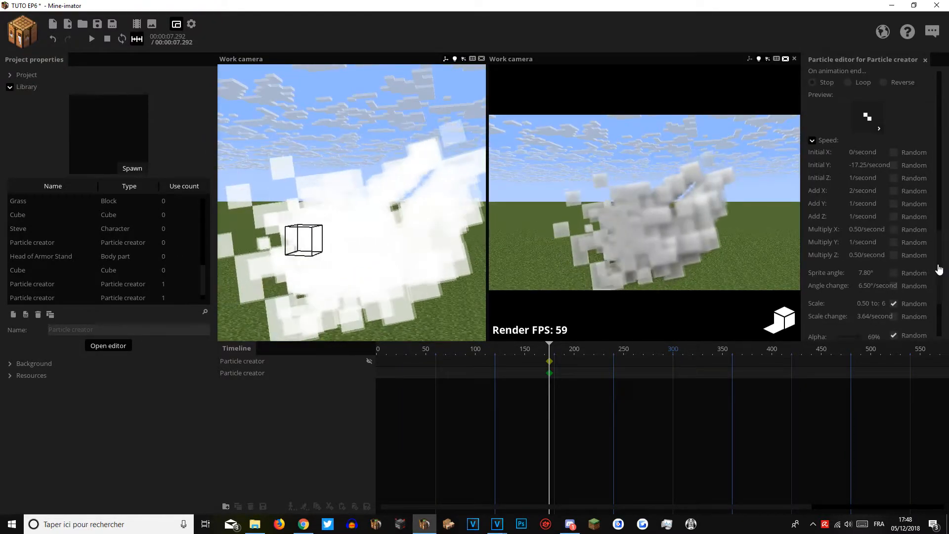
Examine the rendered smoke cloud from several camera angles and distances.
right_click_drag(698, 245, 688, 263)
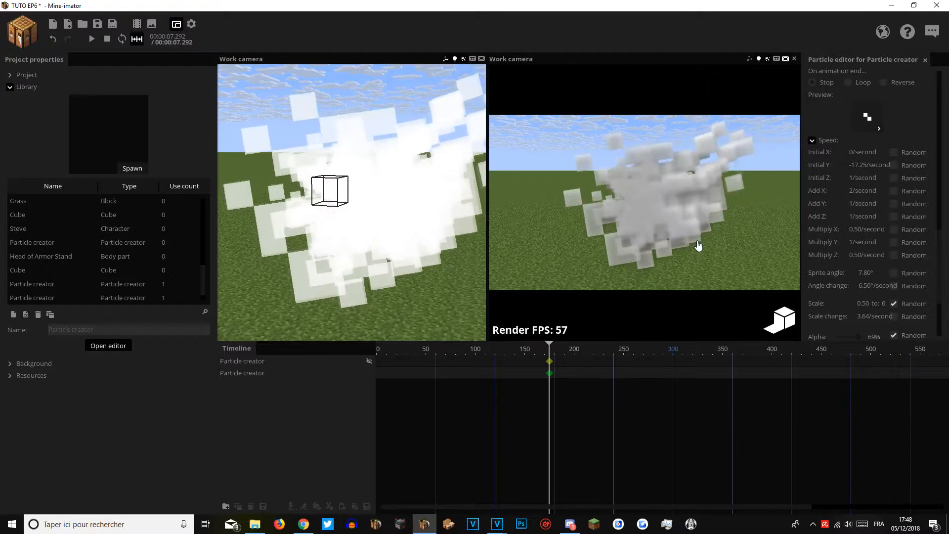
right_click_drag(636, 246, 623, 236)
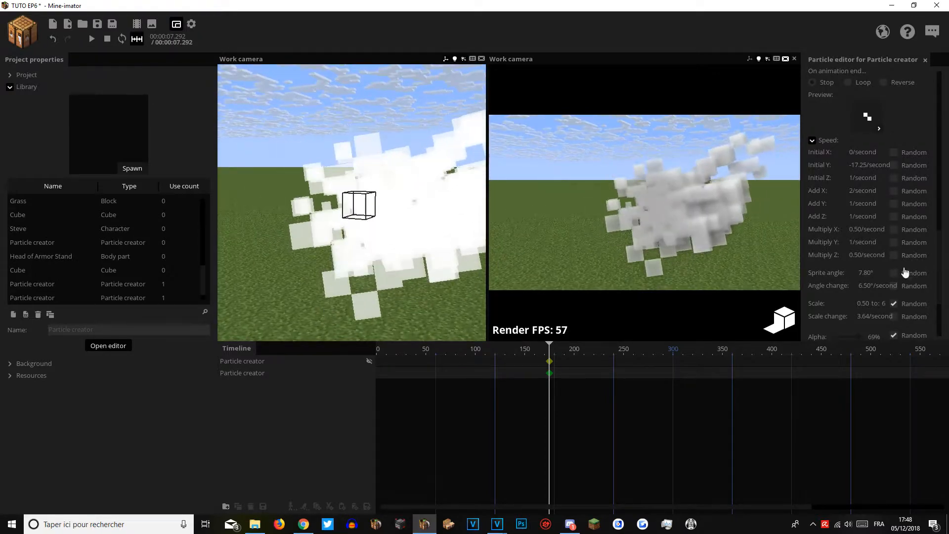
left_click_drag(939, 275, 914, 99)
mouse_move(692, 208)
right_mouse_down()
mouse_move(665, 235)
mouse_move(697, 227)
mouse_move(667, 232)
mouse_move(692, 215)
right_mouse_up()
key("w")
key("s")
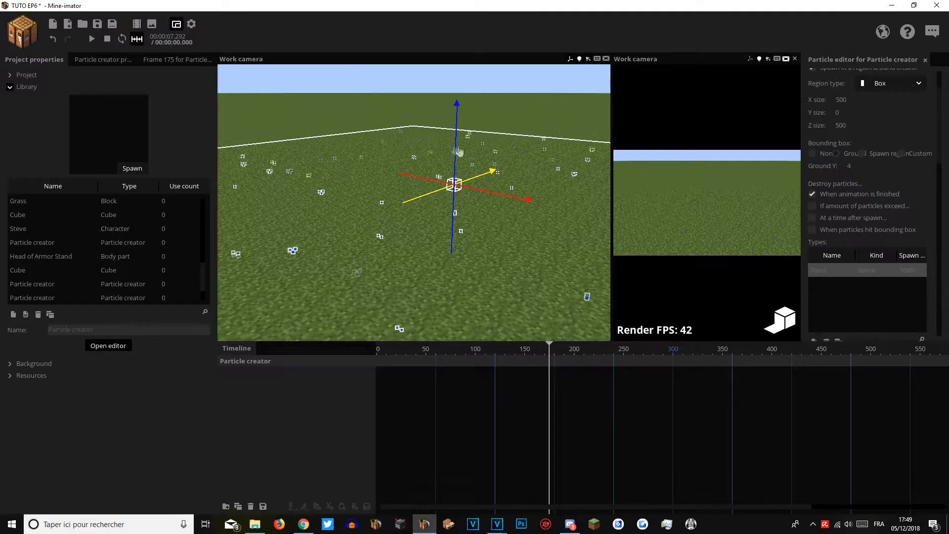
Examine the rain particle creator's box spawn region and falling drops from below, from the side and from afar.
right_click_drag(460, 149, 447, 94)
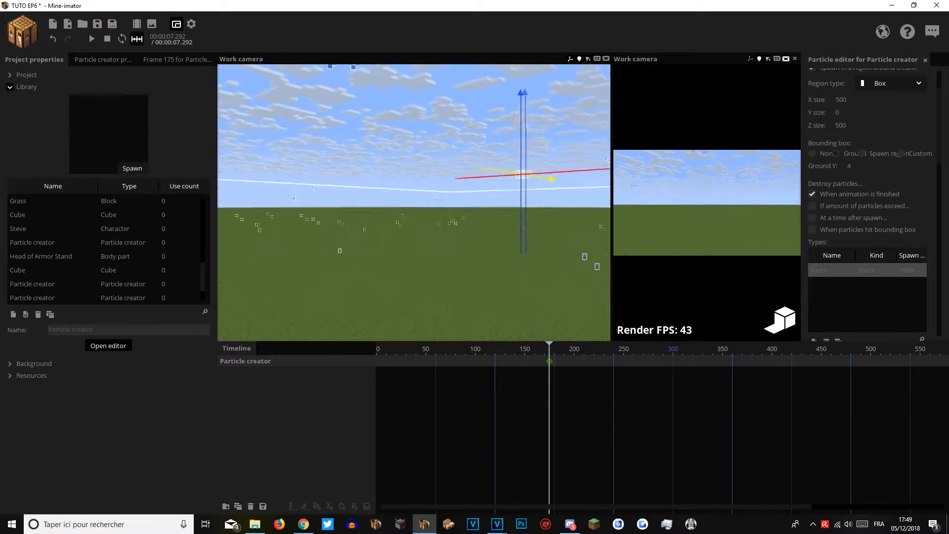
mouse_move(455, 146)
right_mouse_down()
mouse_move(443, 101)
mouse_move(455, 145)
right_mouse_up()
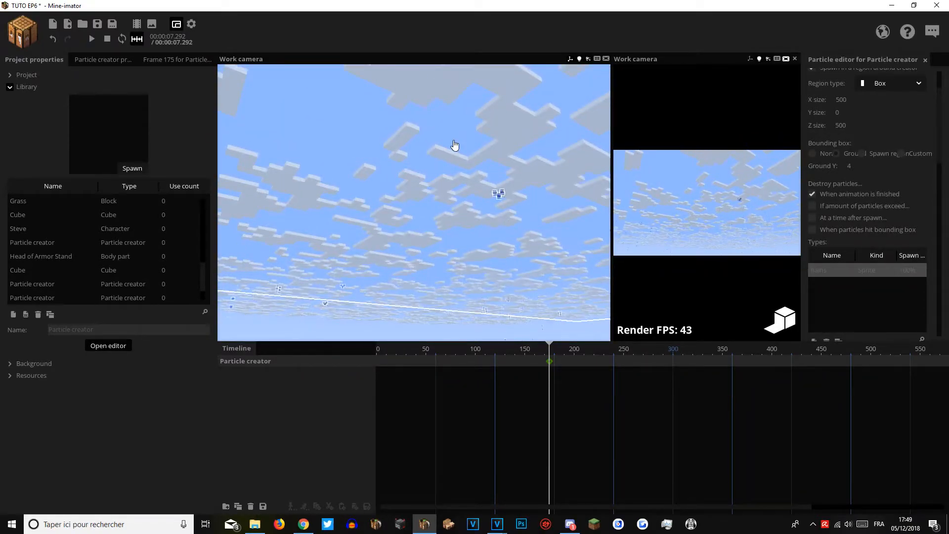
right_click_drag(455, 145, 453, 198)
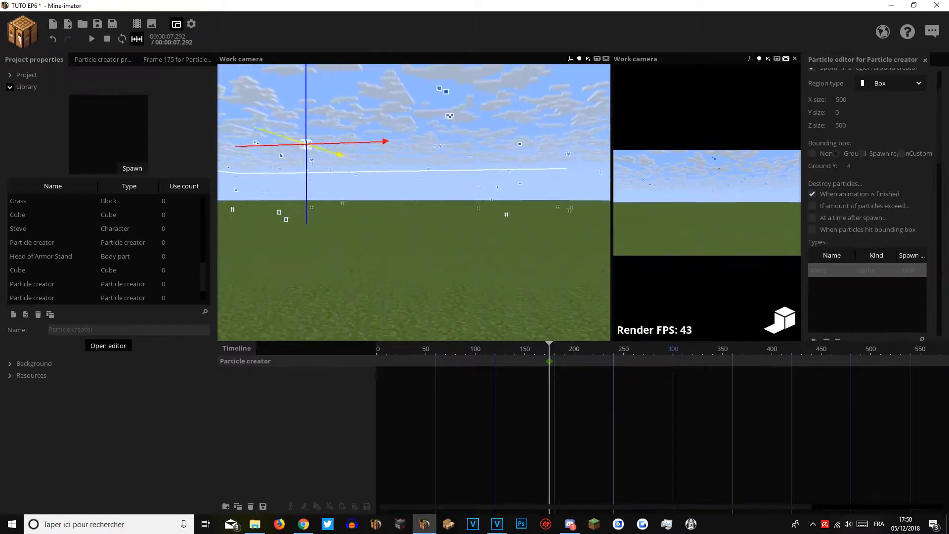
right_click_drag(452, 197, 398, 137)
key("w")
key("s")
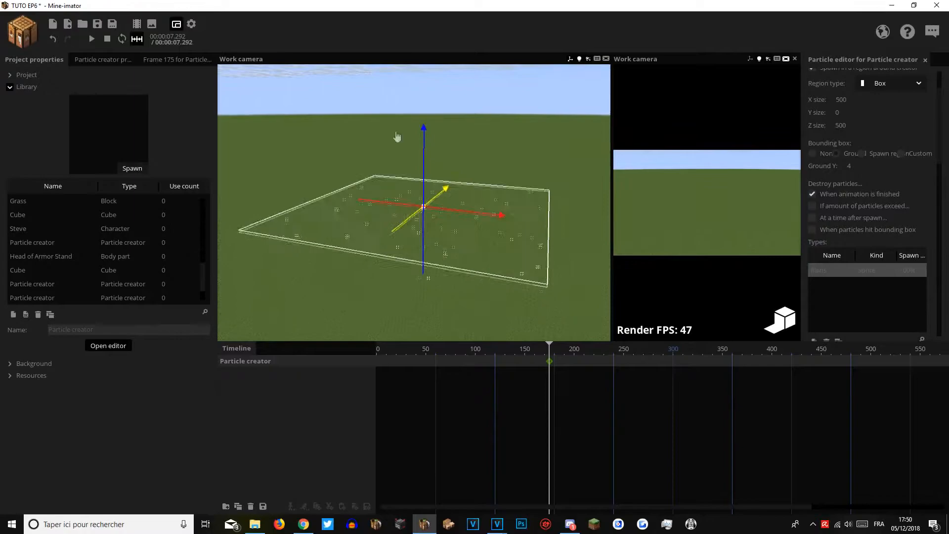
Change the rain creator's spawn region type to Sphere and set its radius to 96.94.
left_click_drag(941, 139, 945, 107)
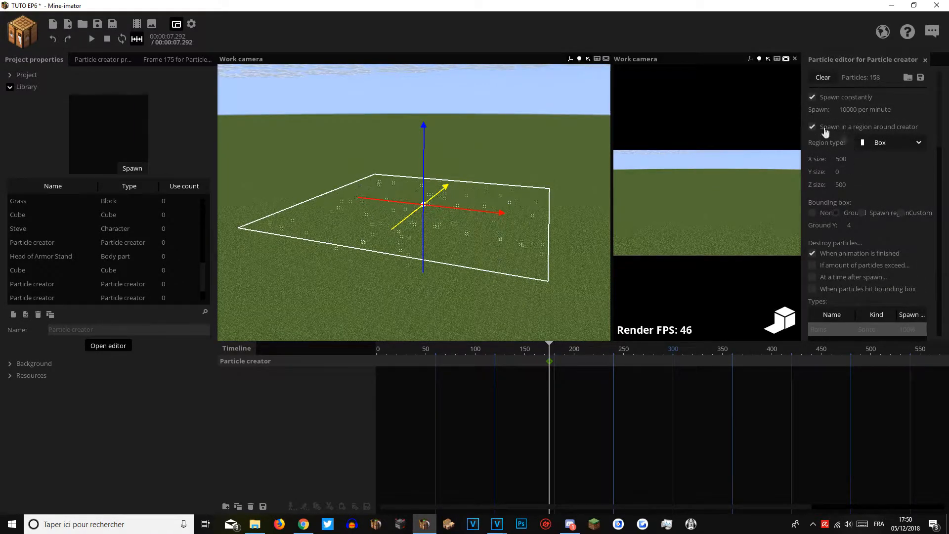
left_click(878, 143)
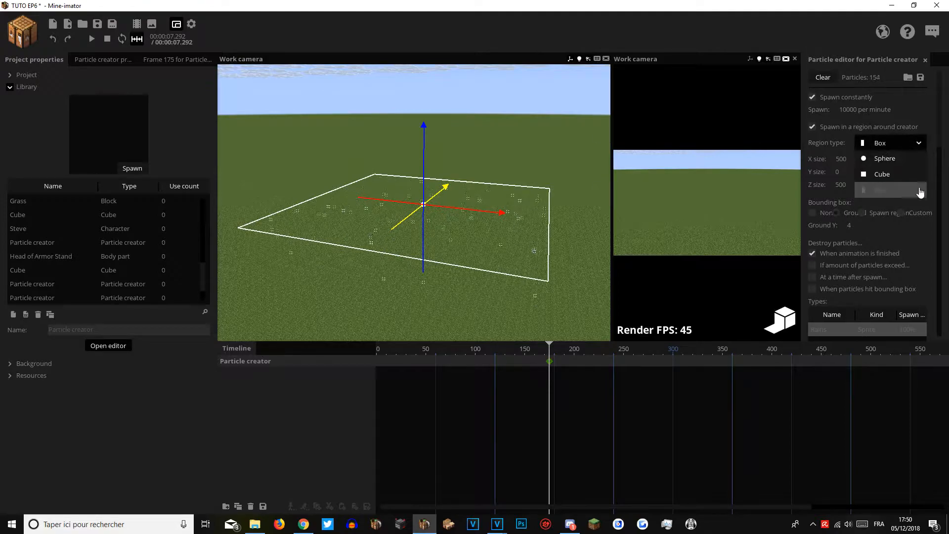
left_click(882, 162)
key("z")
right_click_drag(414, 203, 406, 163)
key("s")
mouse_move(847, 158)
left_mouse_down()
mouse_move(835, 158)
mouse_move(870, 160)
mouse_move(860, 159)
left_mouse_up()
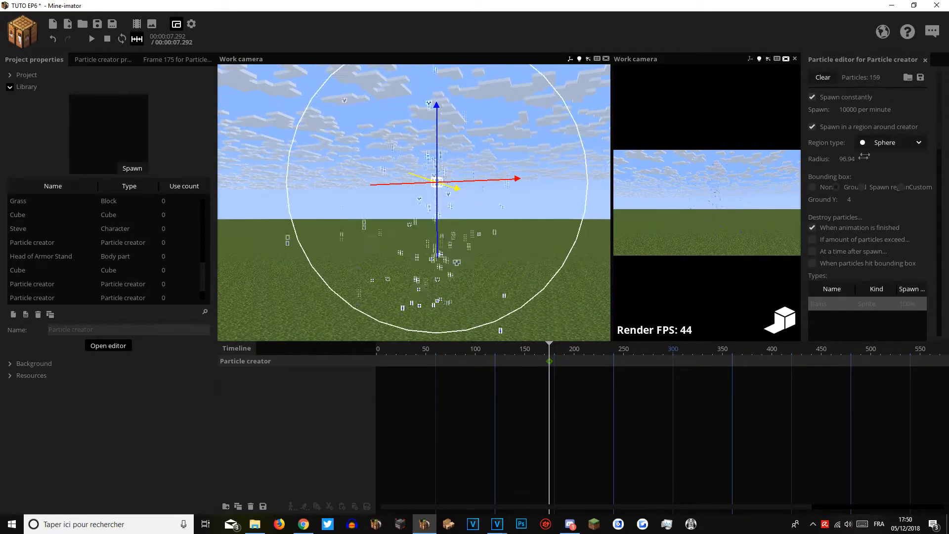
Change the spawn region type to Box with an X size of 488.92 and a Z size of 396.45.
left_click(892, 142)
left_click(885, 196)
left_click_drag(505, 191, 485, 213)
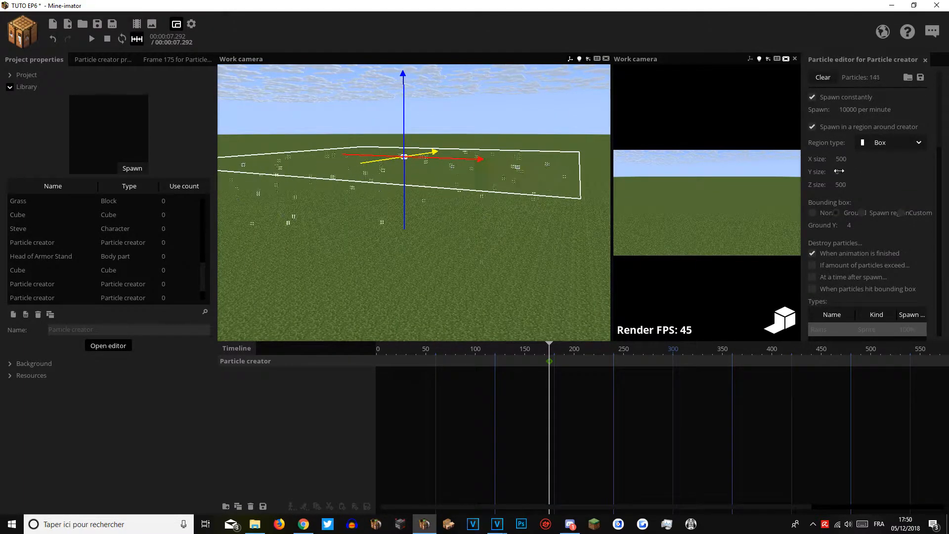
left_click_drag(839, 158, 851, 161)
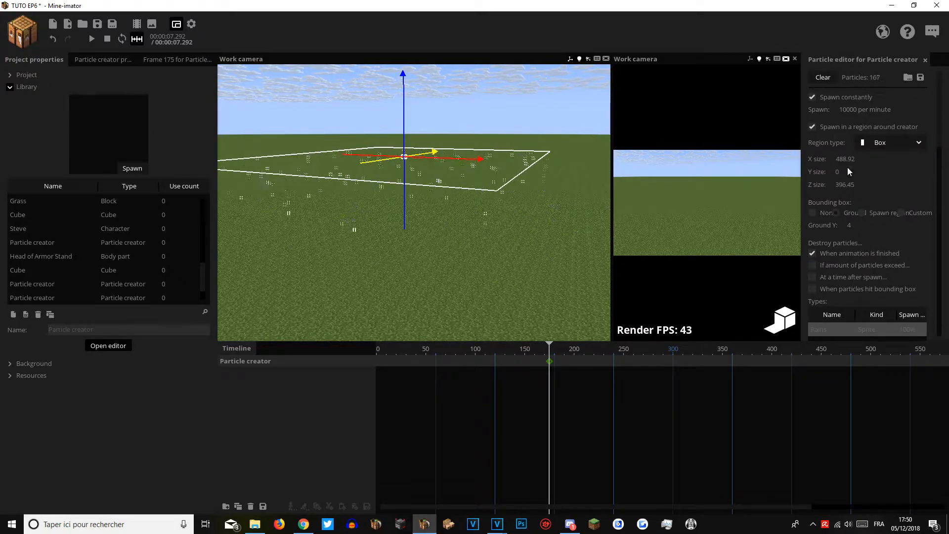
Change the spawn region type to Cube and reduce its size to 78.29.
left_click(878, 145)
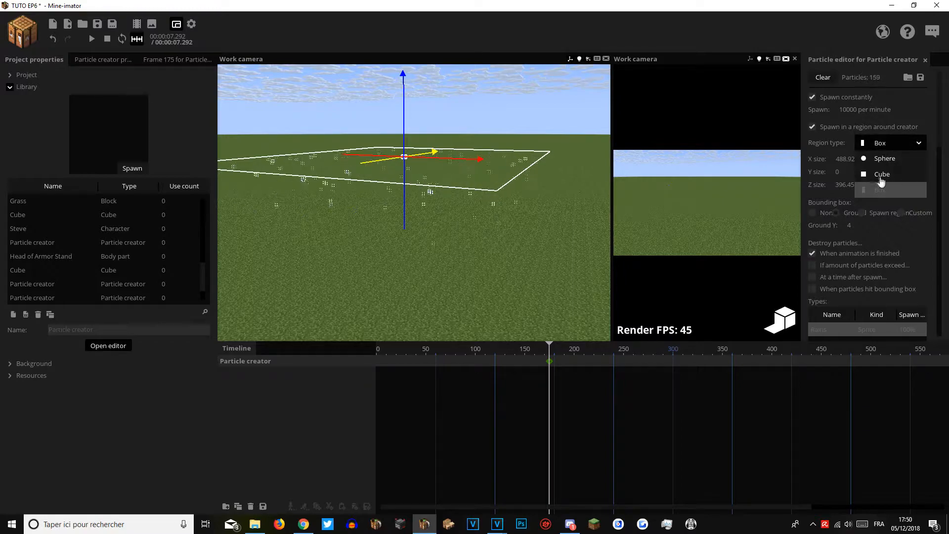
left_click(881, 180)
key("w")
right_click_drag(414, 202, 435, 178)
right_click_drag(539, 208, 547, 238)
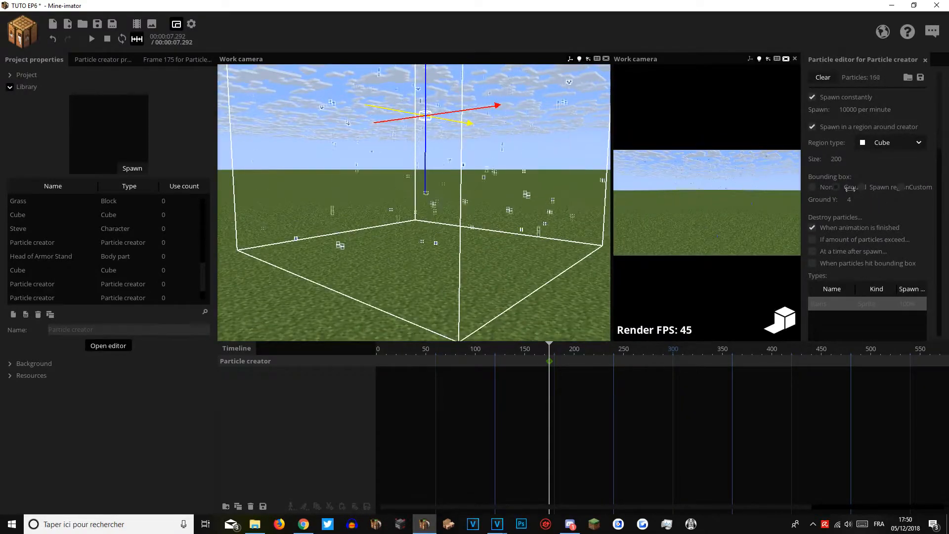
left_click_drag(838, 159, 799, 152)
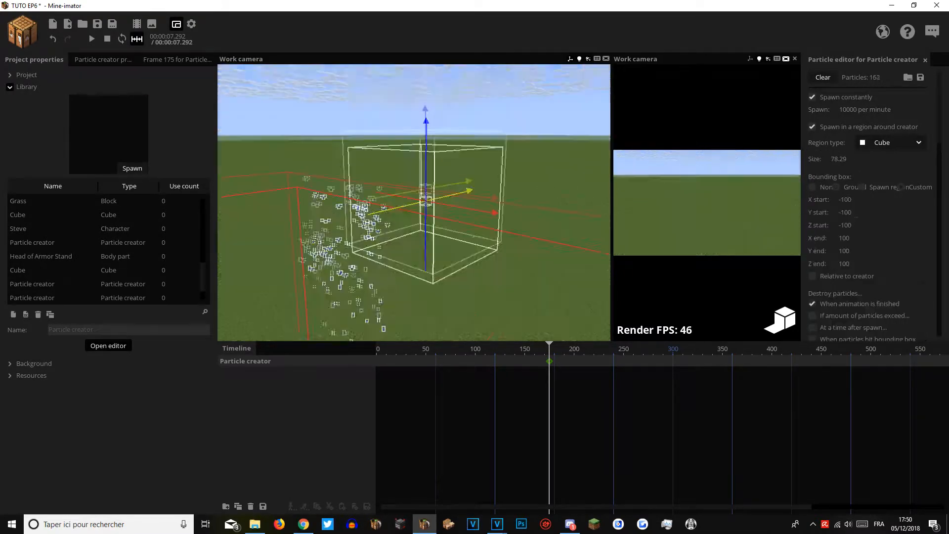
Set the bounding box to Spawn region and enlarge the cube region to a size of 114.29.
right_click_drag(414, 203, 414, 208)
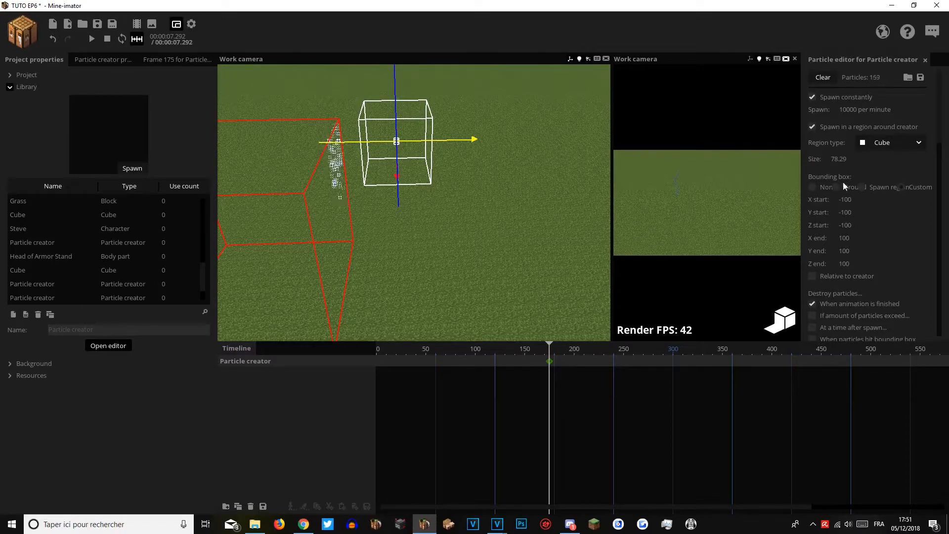
left_click(881, 191)
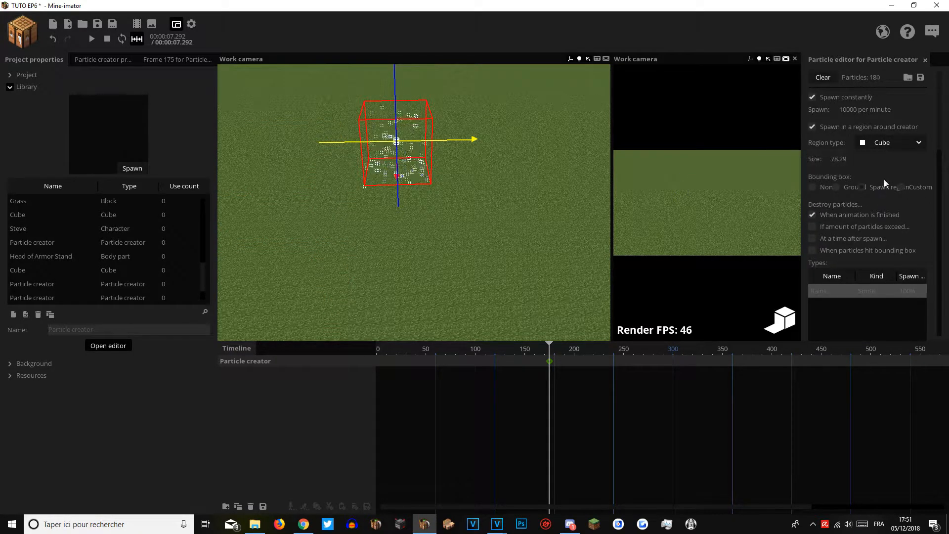
right_click_drag(472, 159, 472, 119)
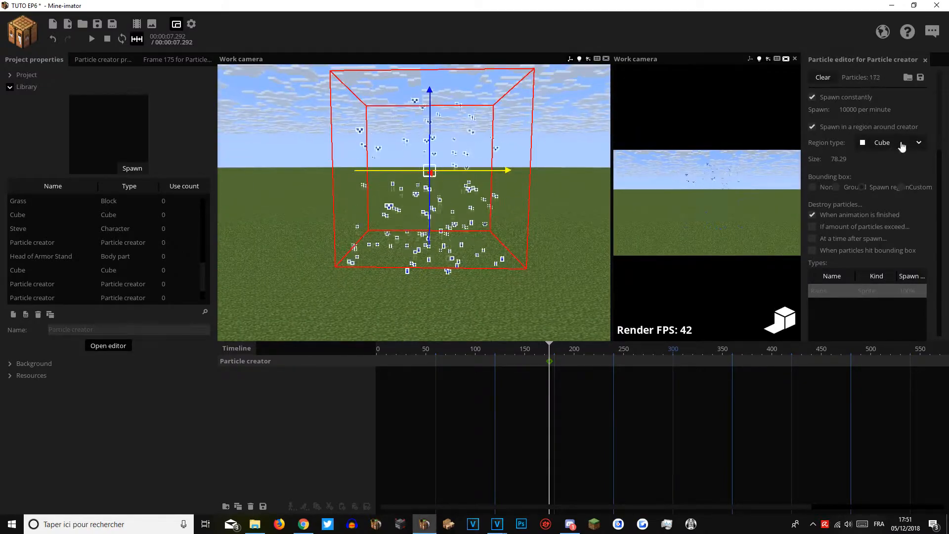
left_click_drag(855, 165, 873, 179)
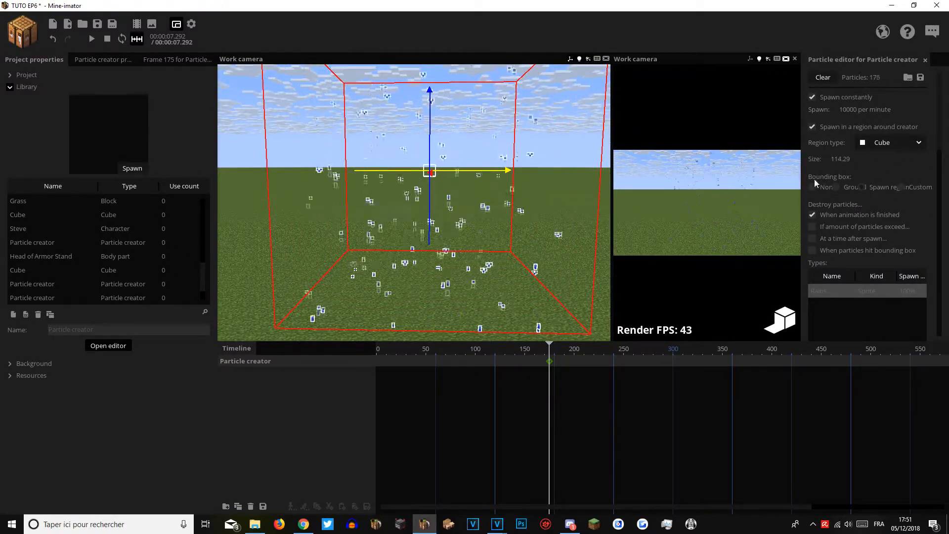
right_click_drag(466, 161, 496, 203)
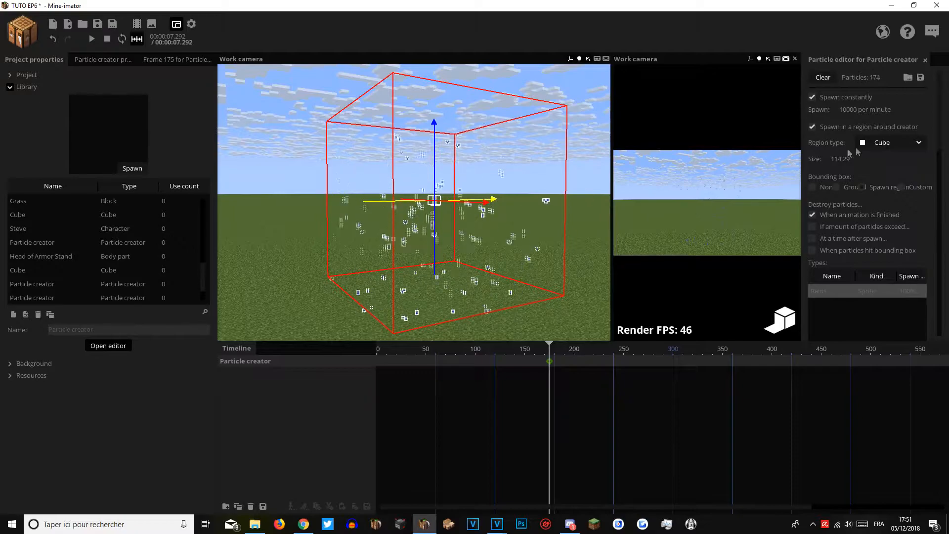
Try the Sphere region type with the Spawn region bounding box, then return to Cube.
left_click(885, 142)
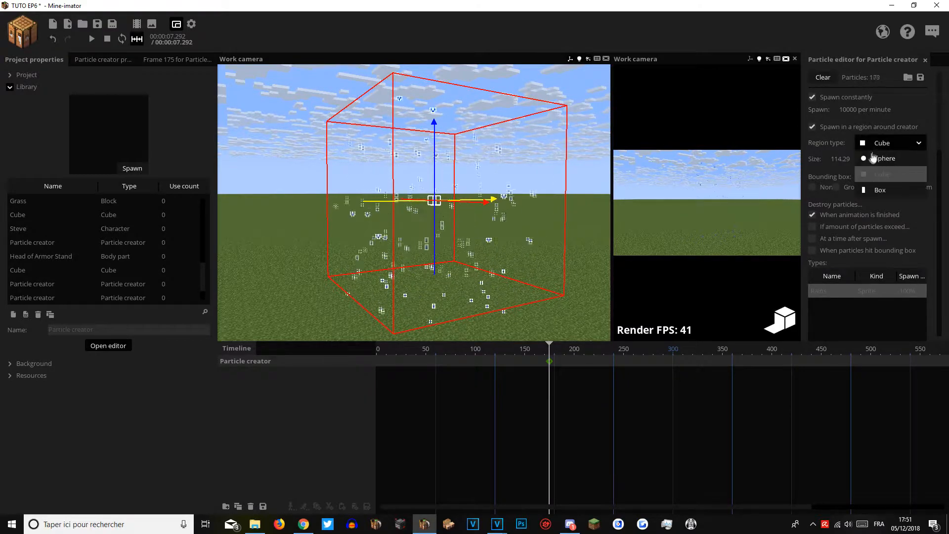
left_click(877, 157)
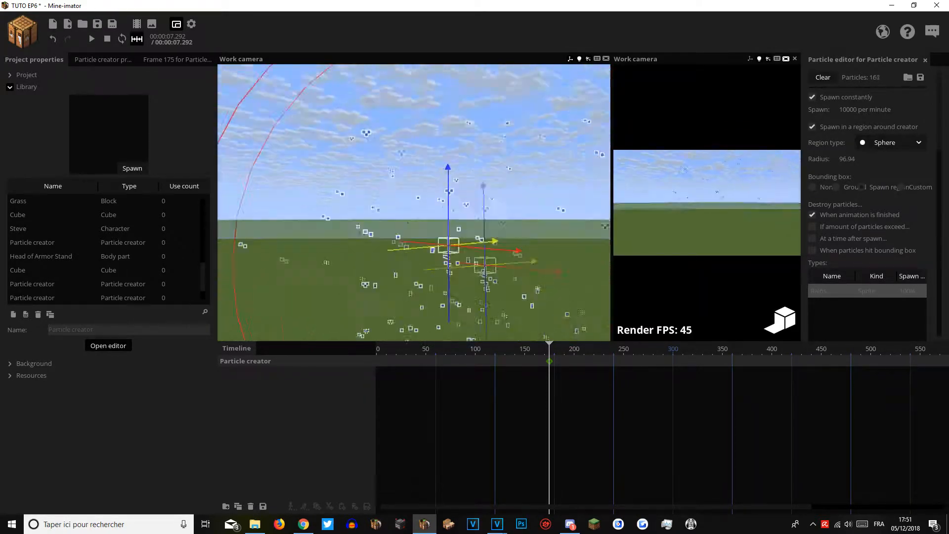
left_click(890, 143)
left_click(892, 177)
Raise the rain particle creator and its cube region vertically above the ground.
mouse_move(428, 168)
right_mouse_down()
mouse_move(428, 148)
mouse_move(428, 167)
right_mouse_up()
left_click_drag(432, 167, 433, 95)
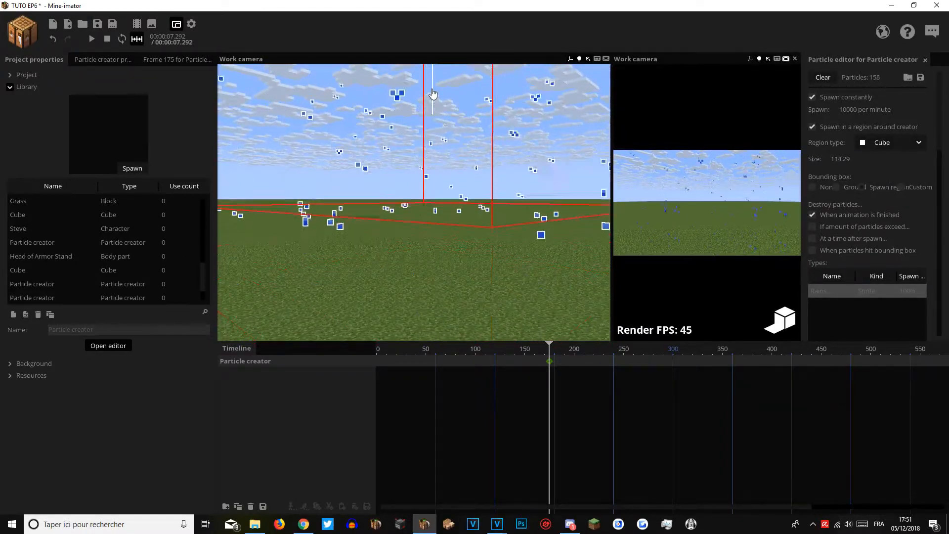
right_click_drag(433, 95, 418, 114)
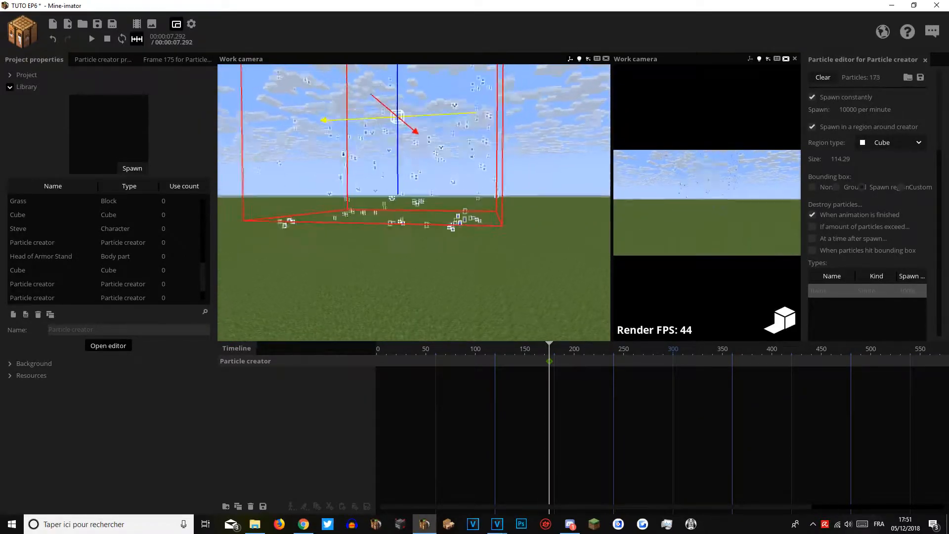
Try a custom bounding box with X start -49 and Y start -63, then switch back to Spawn region.
left_click(915, 189)
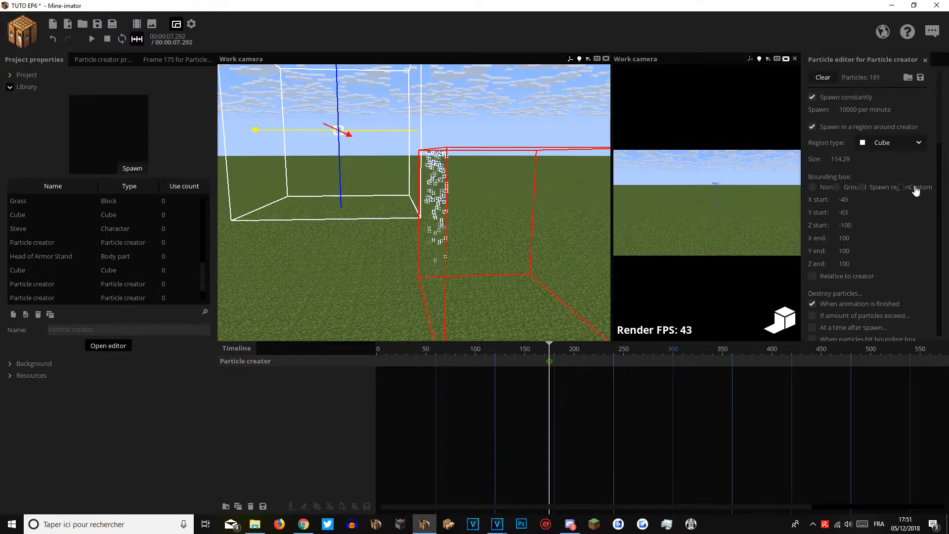
left_click(879, 192)
mouse_move(537, 197)
right_mouse_down()
mouse_move(514, 197)
mouse_move(519, 148)
mouse_move(517, 213)
mouse_move(519, 202)
right_mouse_up()
Lower the rain particle creator slightly and view the drops inside its cube region.
key("w")
key("q")
right_click_drag(445, 164, 458, 133)
left_click_drag(445, 177, 444, 199)
right_click_drag(445, 199, 477, 205)
key("q")
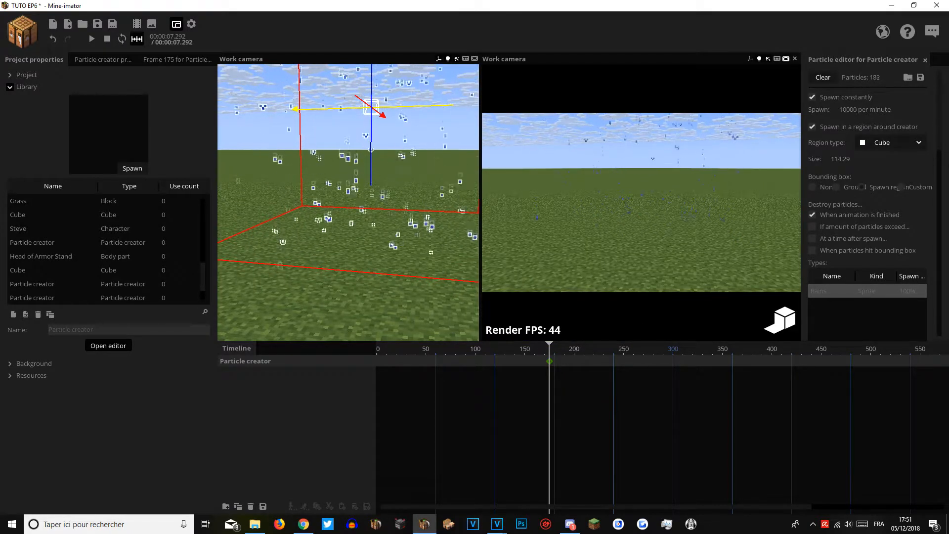
Create a human character with the Steve variant and the Minecraft skin in the scene.
scroll(858, 286, "down", 5)
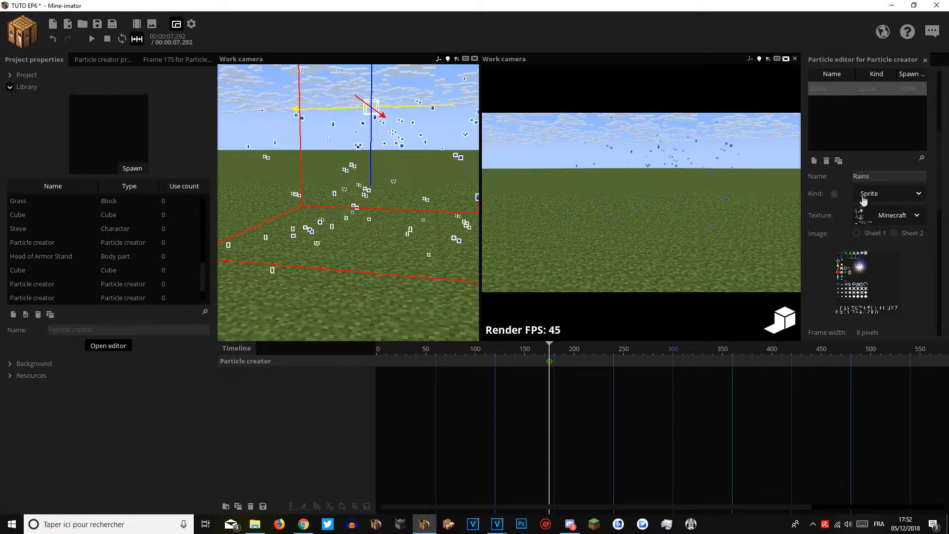
left_click(18, 27)
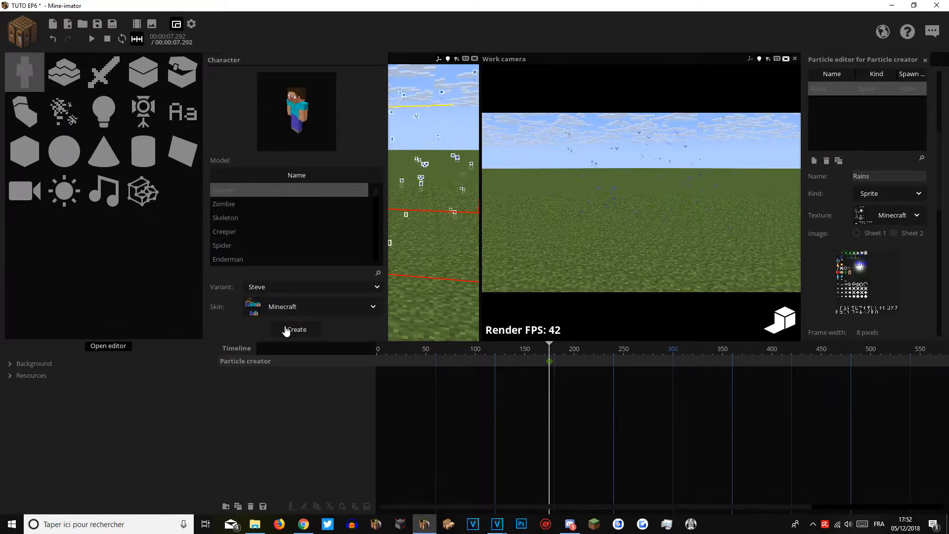
left_click(287, 329)
left_click(243, 376)
left_click(251, 365)
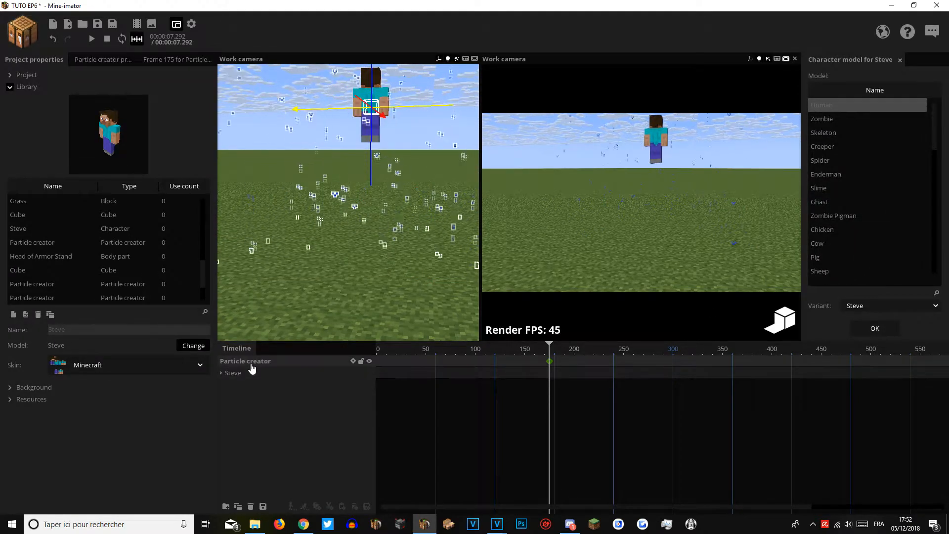
left_click(880, 330)
Reopen the particle editor for the rain particle creator and select its Rains type.
left_click_drag(204, 264, 192, 302)
left_click(69, 289)
left_click(108, 346)
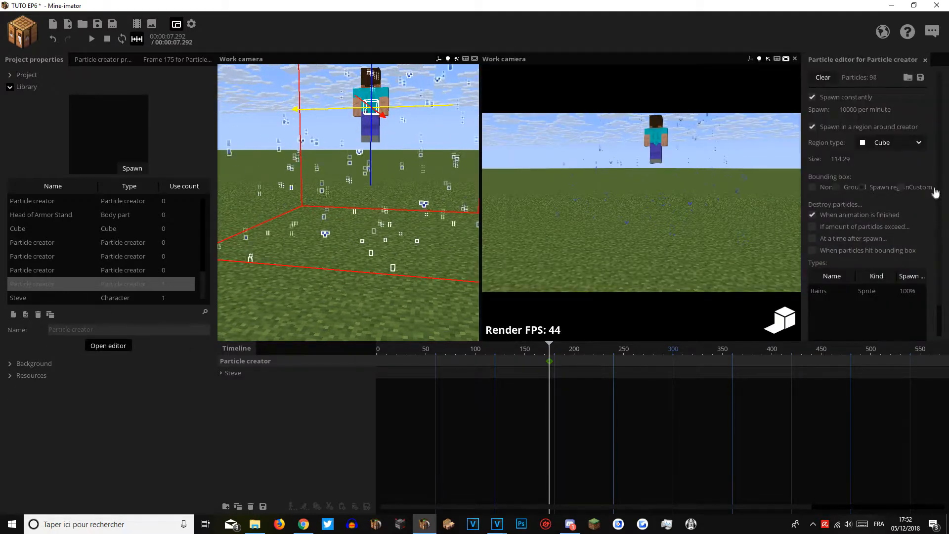
scroll(935, 192, "down", 2)
left_click(871, 262)
scroll(946, 148, "down", 5)
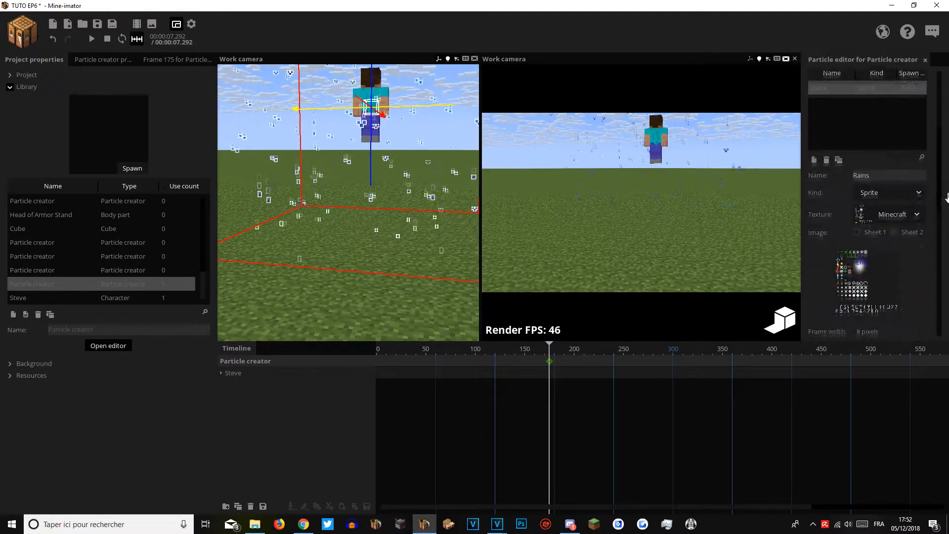
Pick a different sprite from the Minecraft texture sheet for the Rains type and view the particles around Steve.
left_click(845, 274)
left_click(845, 277)
right_click_drag(410, 198, 411, 134)
right_click_drag(582, 285, 586, 294)
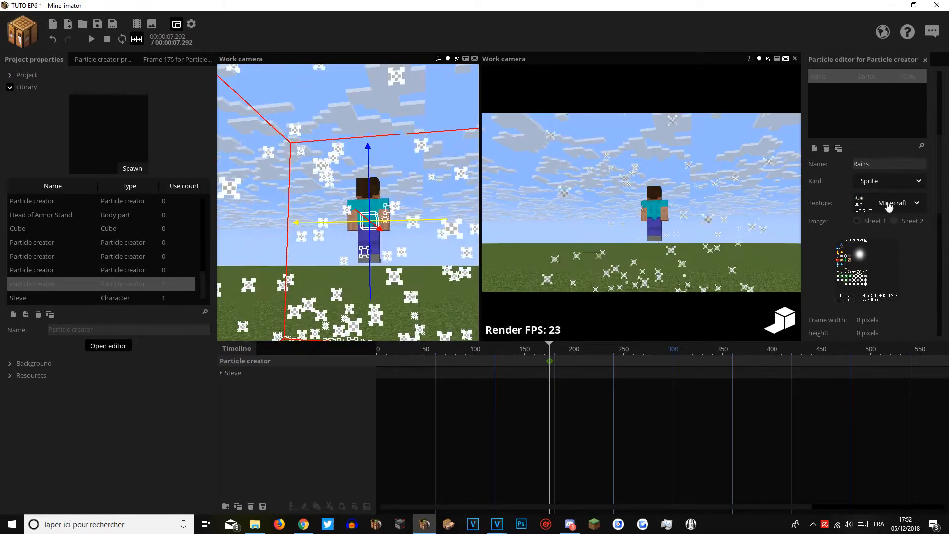
Change the kind of the Rains particles to Steve and set the spawn rate to 200 per minute.
left_click(884, 186)
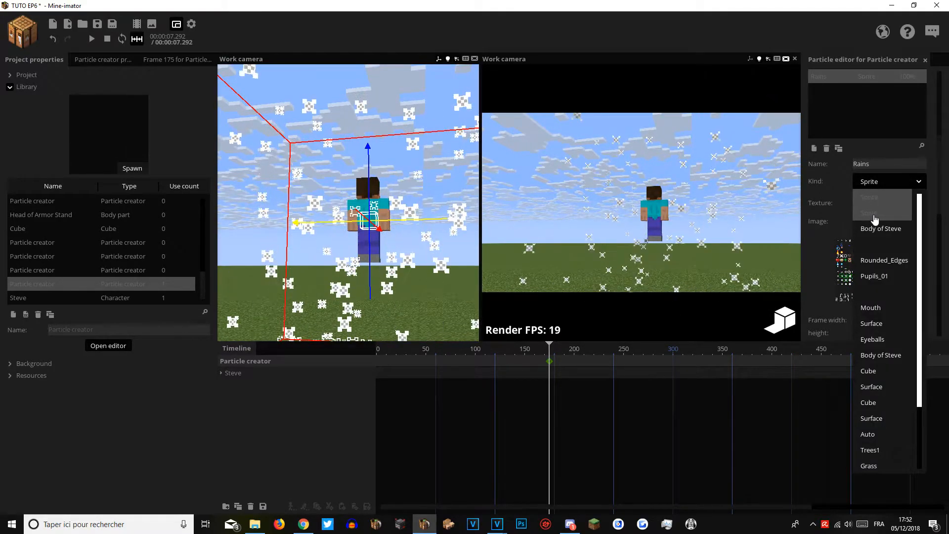
left_click(869, 212)
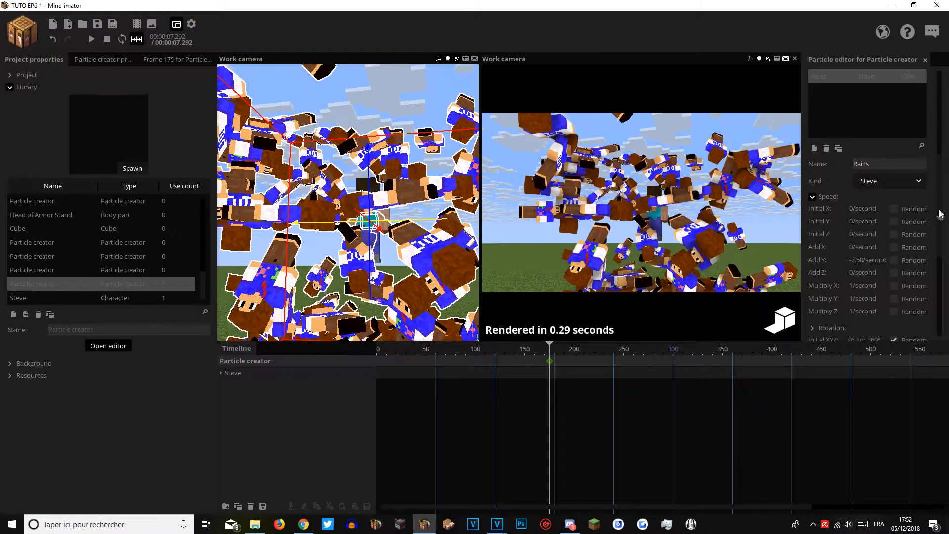
scroll(858, 107, "up", 5)
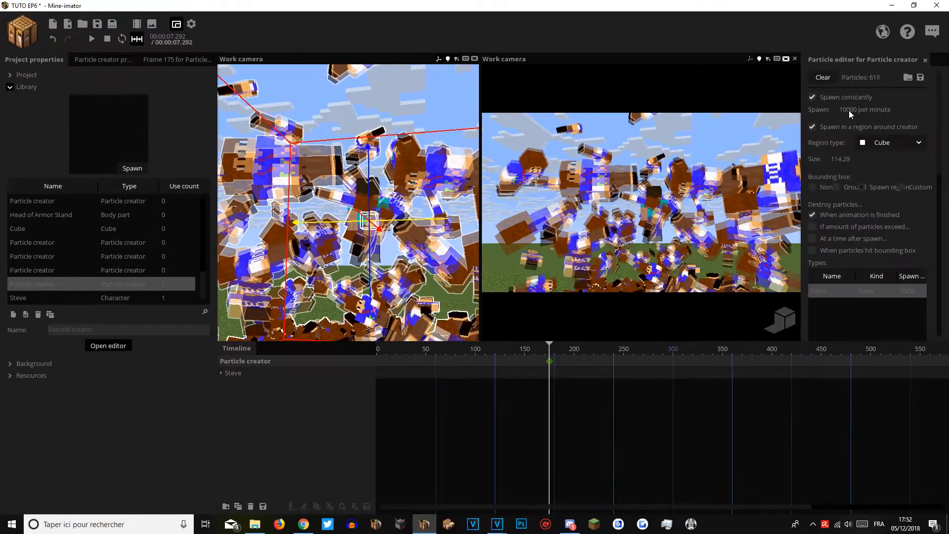
left_click(851, 108)
type("2")
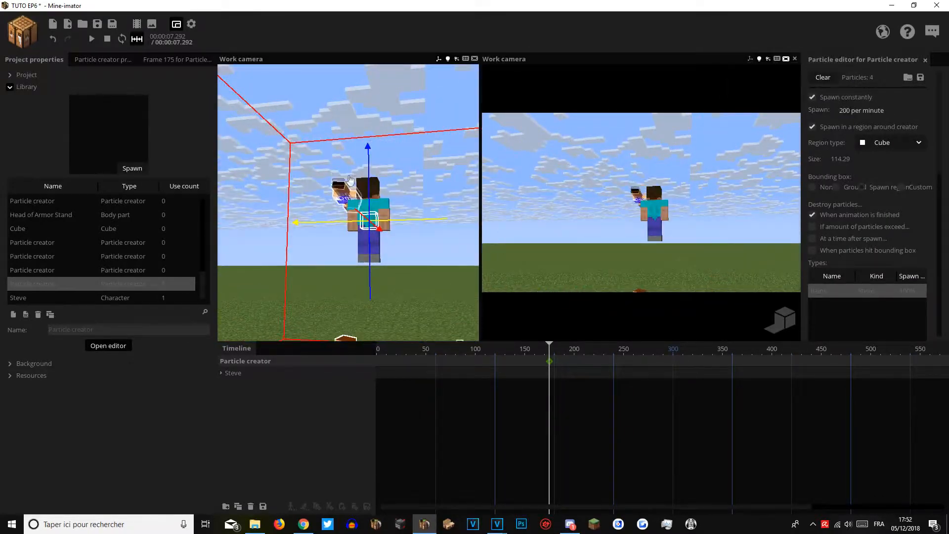
Delete the Steve character from the timeline, then select the particle creator and view its pile of Steve particles.
left_click(231, 372)
left_click(251, 507)
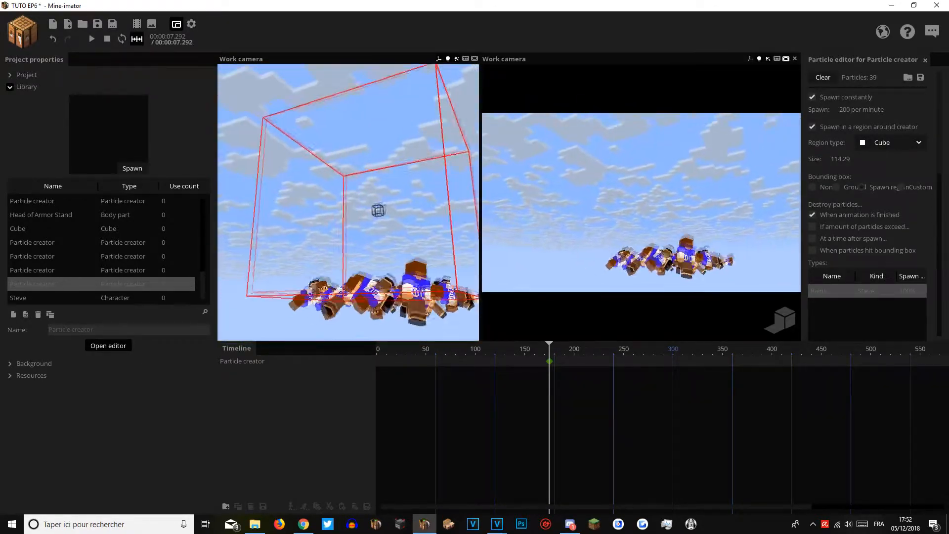
left_click(257, 361)
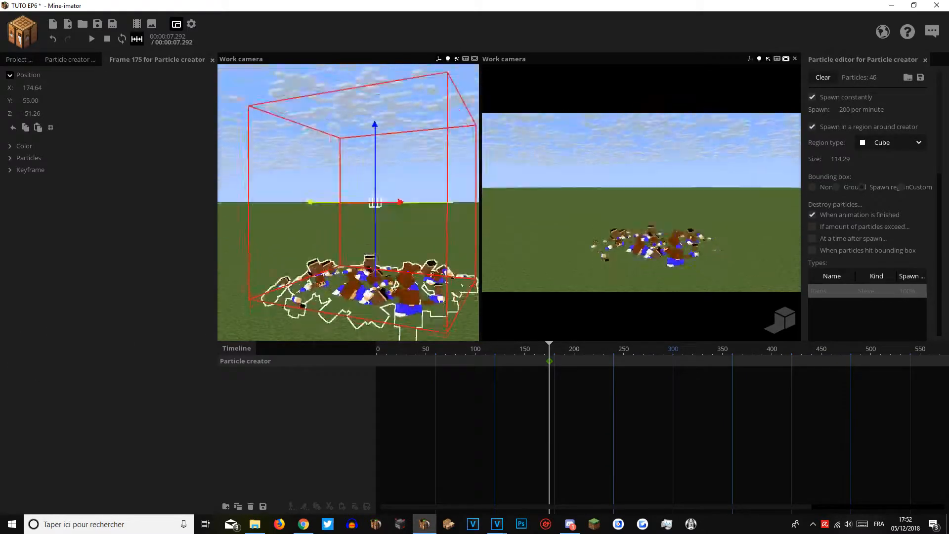
mouse_move(348, 202)
right_mouse_down()
mouse_move(311, 153)
mouse_move(361, 213)
mouse_move(366, 203)
mouse_move(346, 243)
mouse_move(356, 252)
mouse_move(346, 247)
mouse_move(351, 203)
right_mouse_up()
right_click_drag(308, 139, 308, 134)
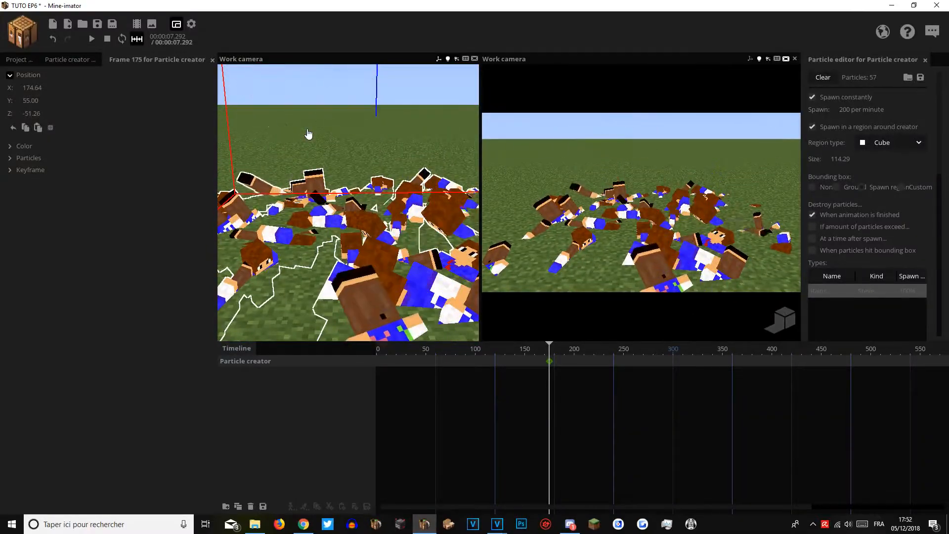
mouse_move(348, 181)
right_mouse_down()
mouse_move(347, 212)
mouse_move(348, 166)
right_mouse_up()
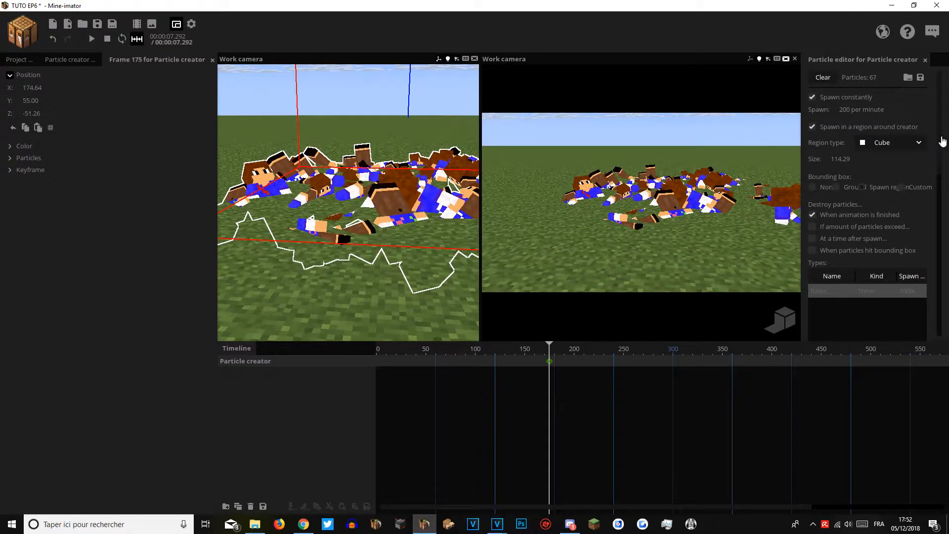
Try the Rains type without its bounding box, view the falling particles, and turn Use bounding box back on.
scroll(943, 142, "down", 1)
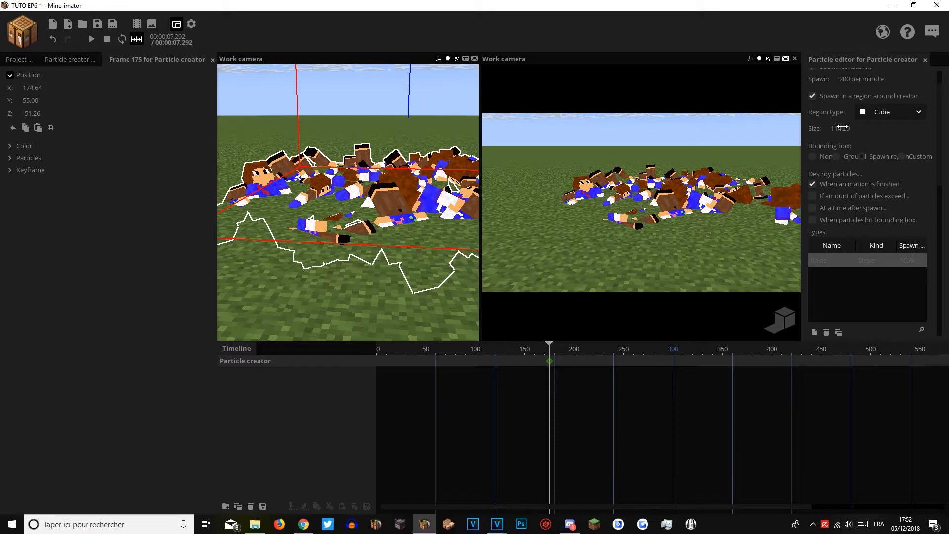
left_click_drag(939, 119, 933, 302)
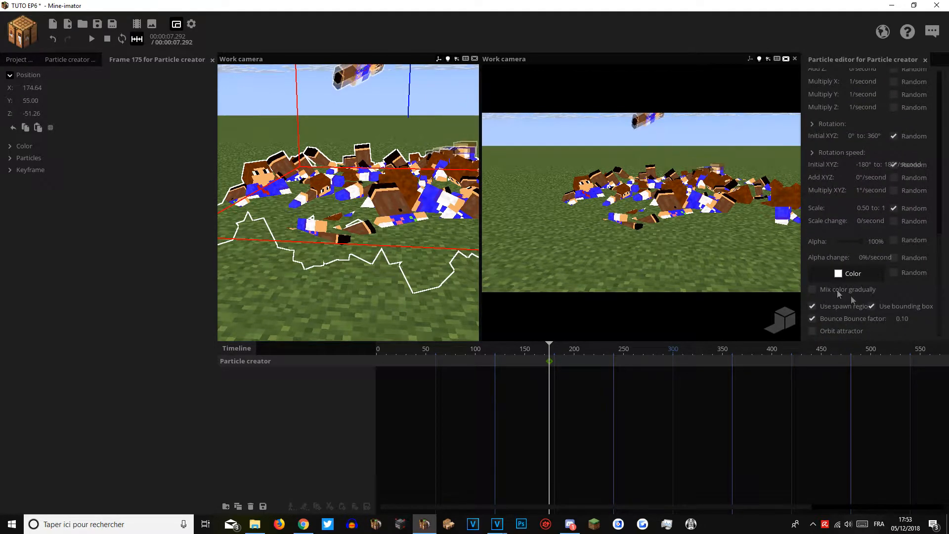
left_click(877, 307)
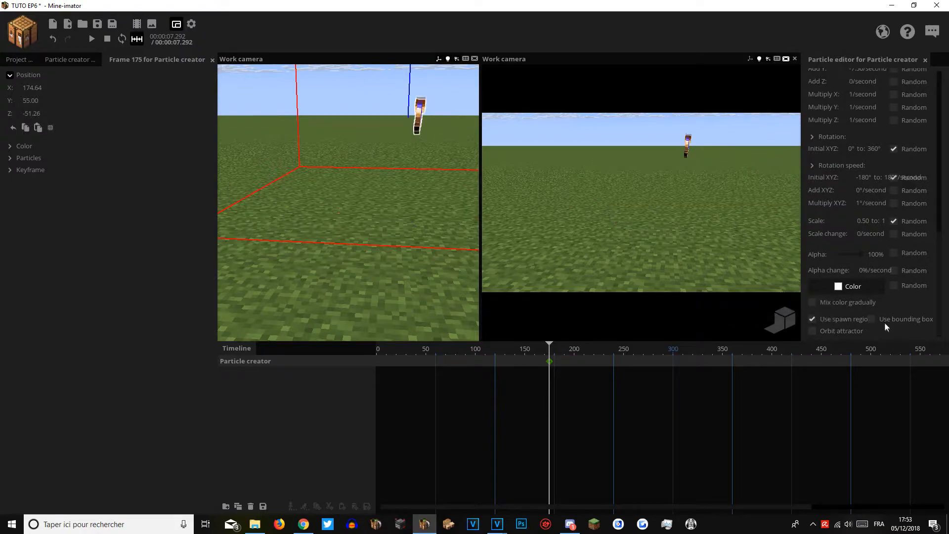
right_click_drag(657, 213, 660, 306)
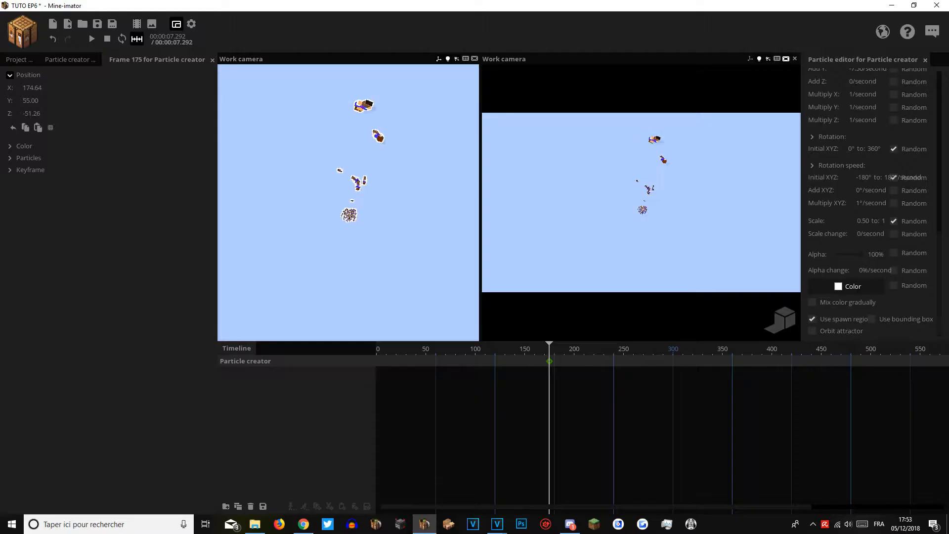
right_click_drag(471, 302, 475, 282)
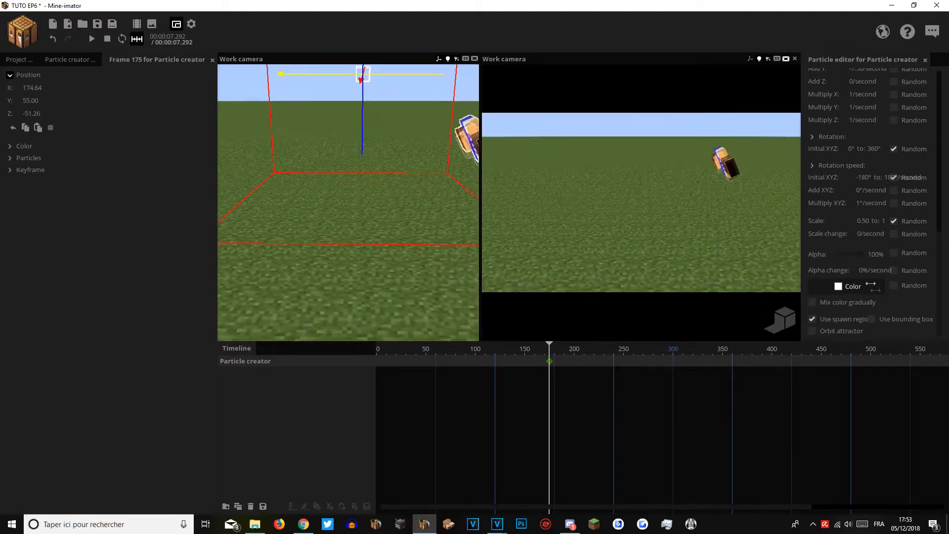
left_click(906, 320)
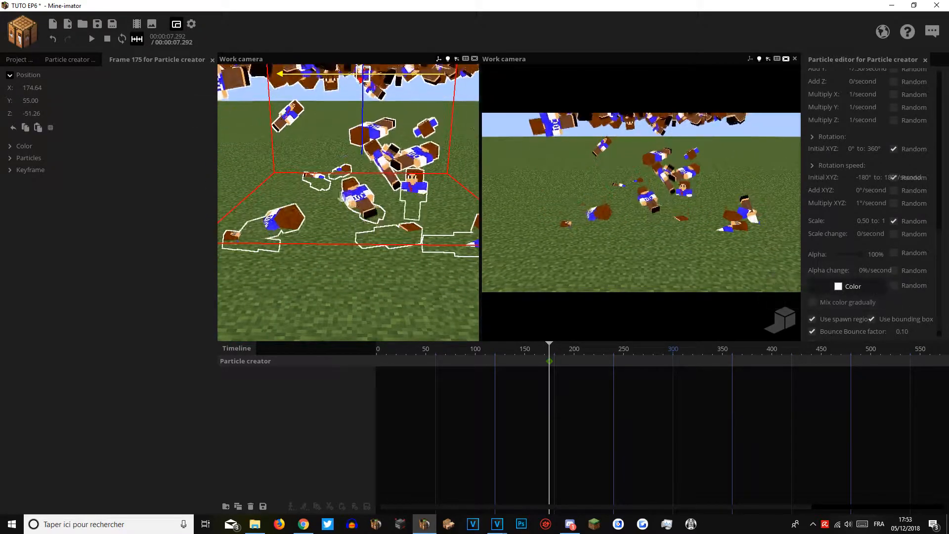
Set the bounce factor of the Rains type to 0.5 and view how the Steve particles land.
scroll(943, 238, "up", 5)
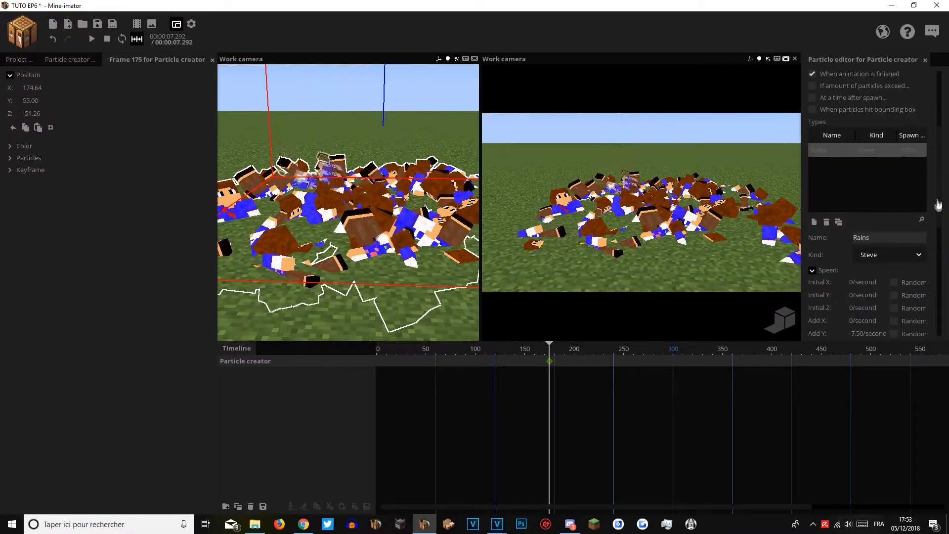
scroll(938, 204, "down", 10)
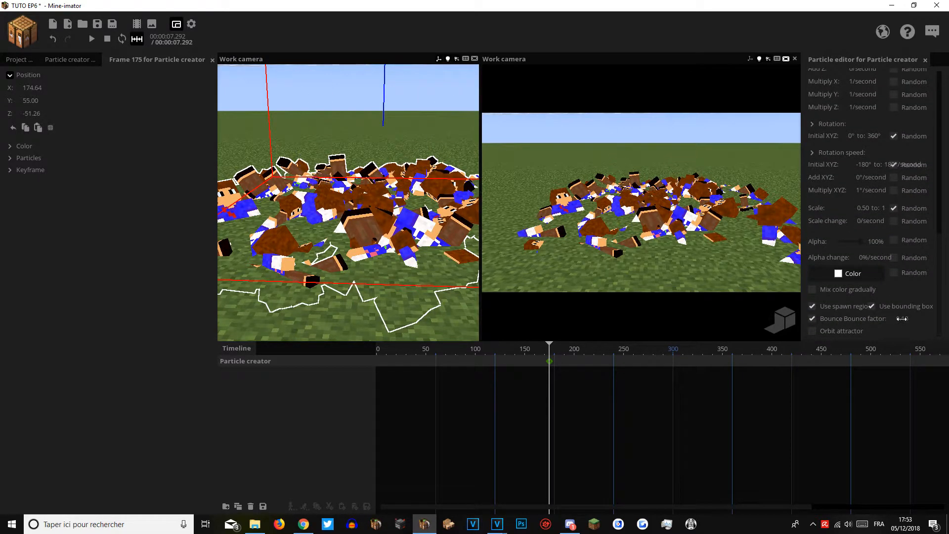
left_click_drag(626, 258, 627, 197)
right_click_drag(627, 196, 620, 230)
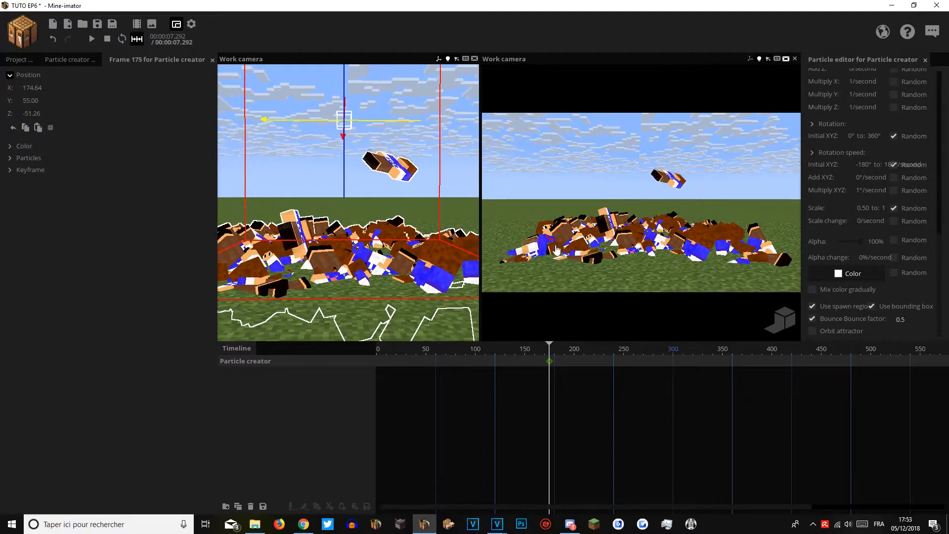
mouse_move(642, 202)
right_mouse_down()
mouse_move(641, 169)
mouse_move(641, 258)
mouse_move(641, 202)
right_mouse_up()
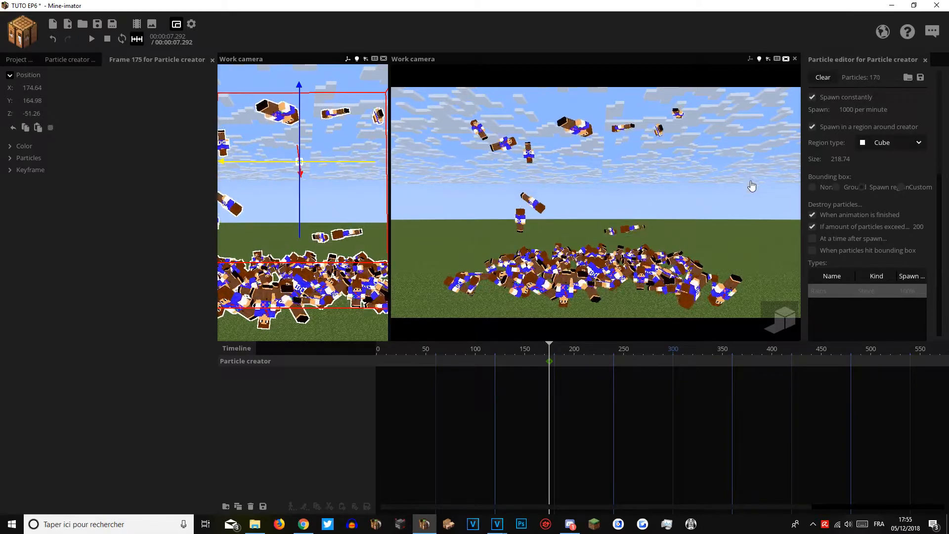
Clear the spawn rate and enter it again as 1000 per minute.
left_click(854, 110)
left_click_drag(856, 110, 821, 110)
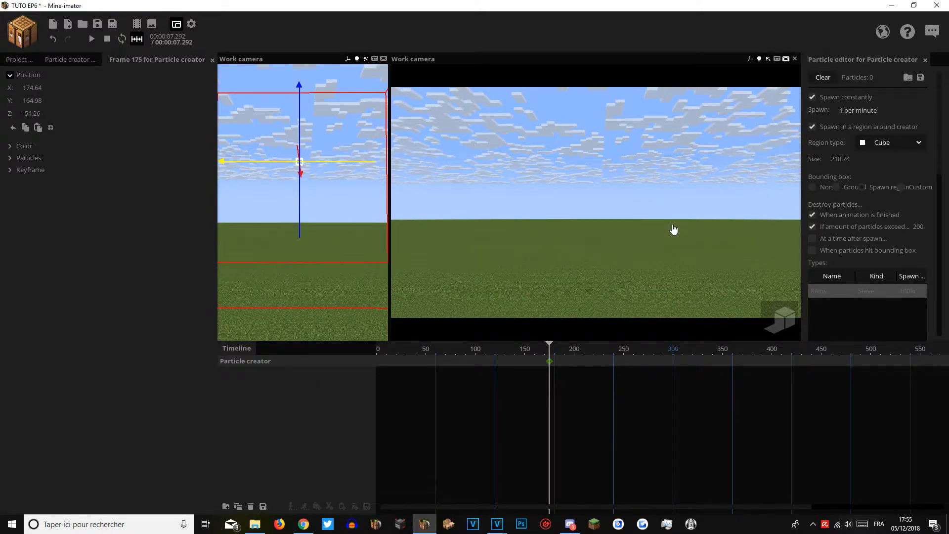
type("1000")
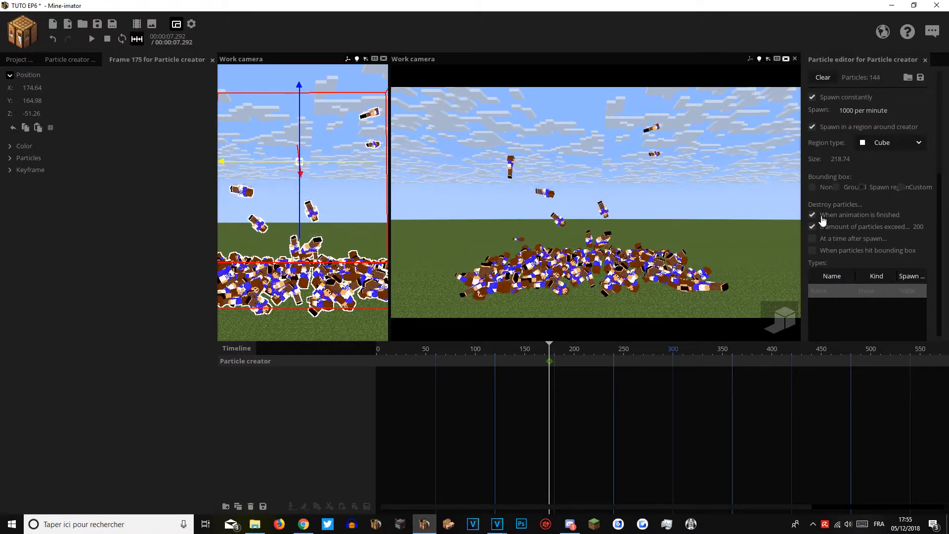
Add a keyframe at frame 4 for the particle creator, then go to frame 171 and view the particle pile.
left_click(387, 365)
left_click_drag(389, 362, 336, 358)
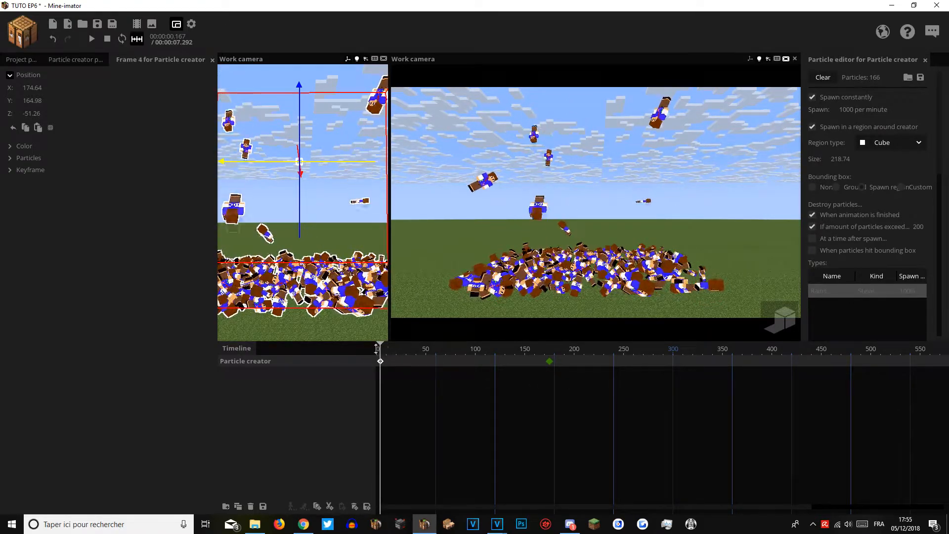
mouse_move(550, 366)
left_mouse_down()
mouse_move(549, 349)
mouse_move(363, 346)
mouse_move(554, 358)
mouse_move(547, 354)
left_mouse_up()
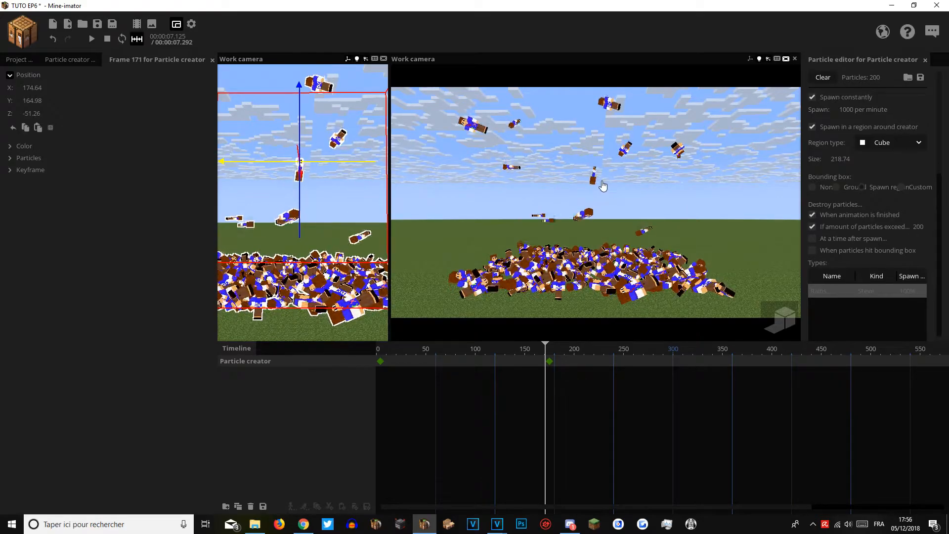
right_click_drag(602, 187, 576, 269)
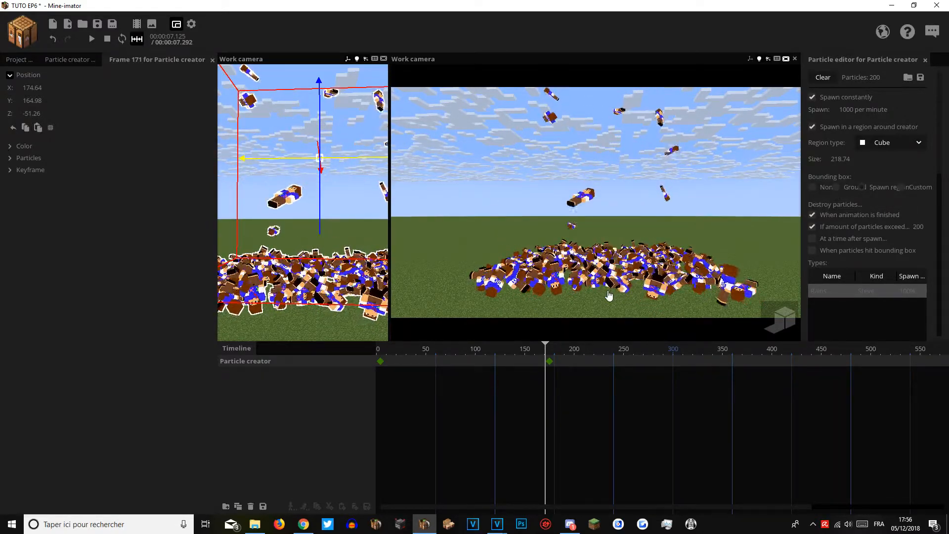
mouse_move(634, 280)
right_mouse_down()
mouse_move(630, 217)
mouse_move(643, 272)
right_mouse_up()
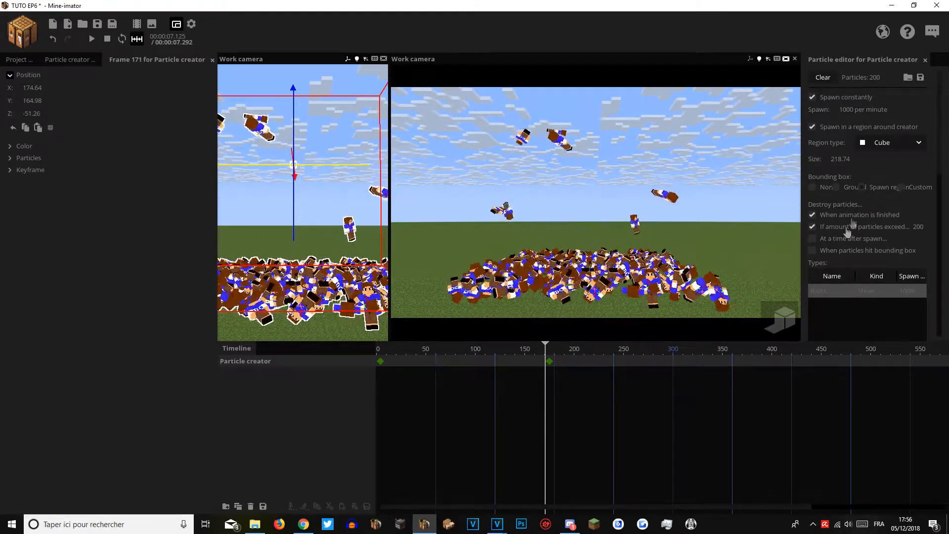
Try destroying particles 2 seconds after spawn, then switch to destroying them when they hit the bounding box.
left_click(812, 238)
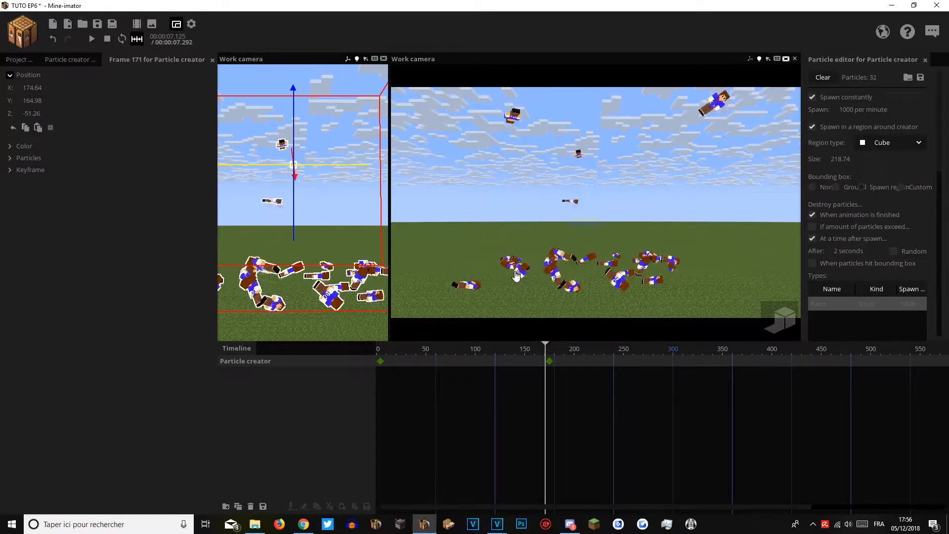
left_click(812, 238)
left_click(832, 252)
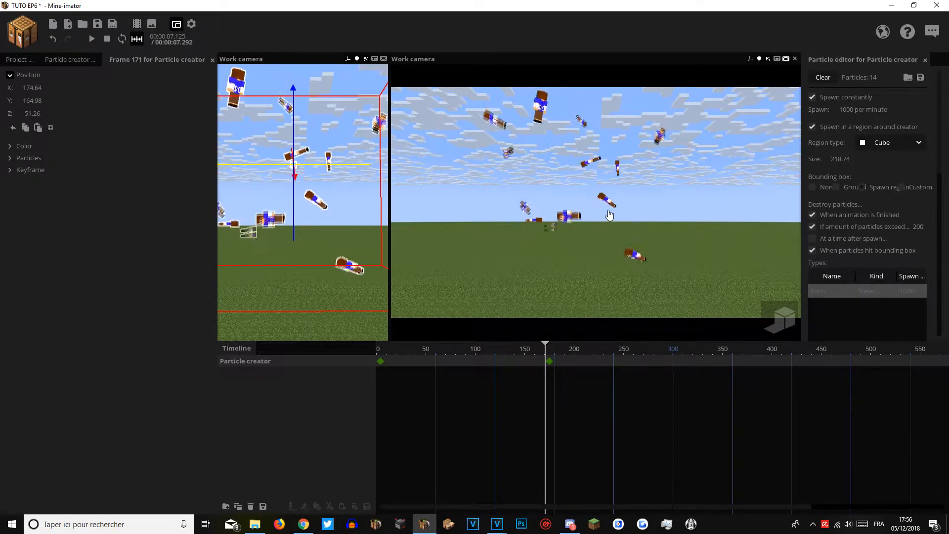
right_click_drag(610, 215, 600, 240)
Replace the rain particle creator in the scene with a new one made from the Explosion preset.
left_click_drag(389, 213, 659, 212)
left_click_drag(360, 201, 380, 257)
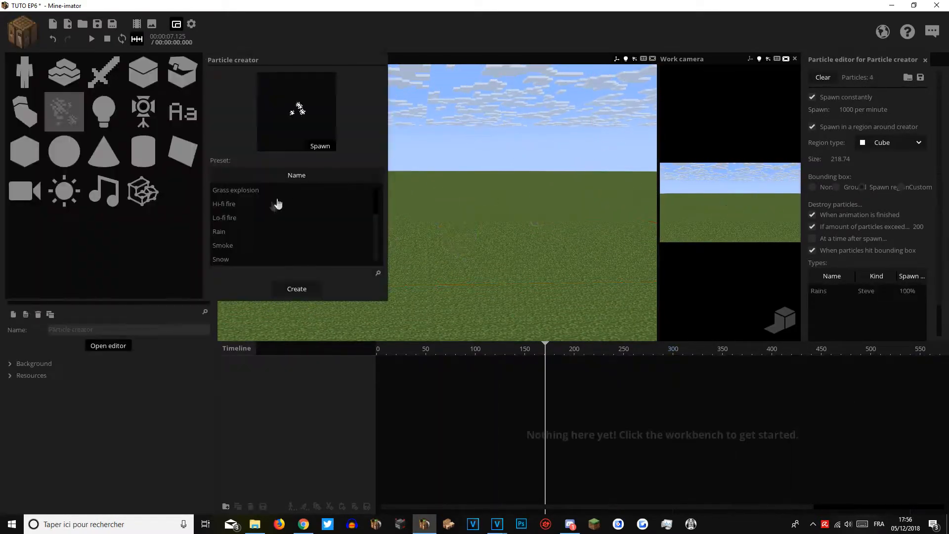
left_click(225, 204)
left_click(241, 191)
scroll(247, 210, "up", 3)
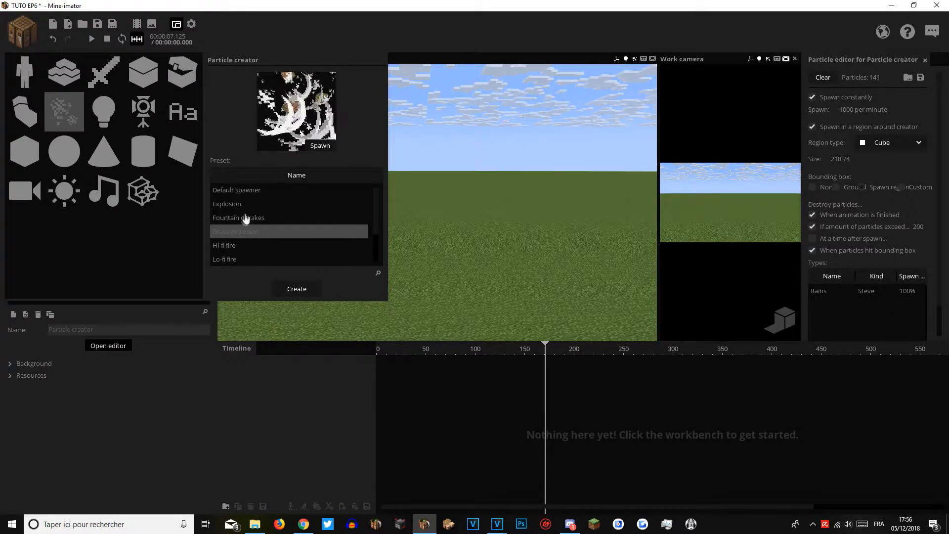
left_click(235, 207)
left_click(297, 289)
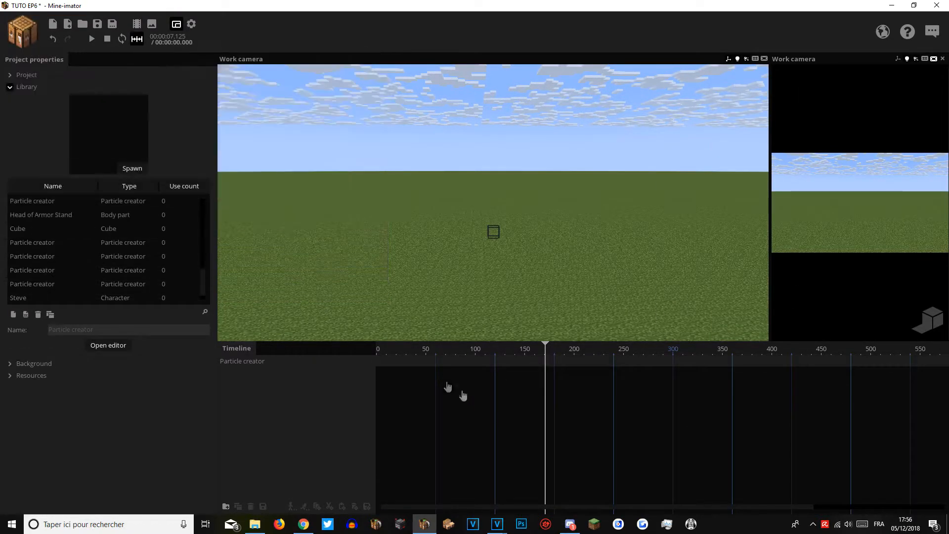
Add a keyframe at frame 0 for the explosion particle creator and play the timeline to preview it.
left_click(418, 362)
left_click_drag(402, 350, 253, 340)
key("space")
right_click_drag(390, 282, 389, 284)
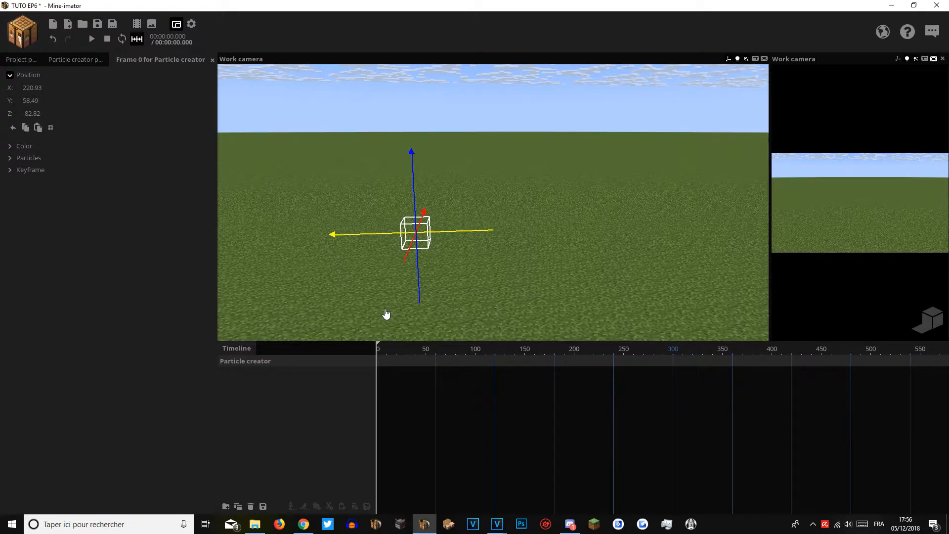
left_click(386, 362)
key("space")
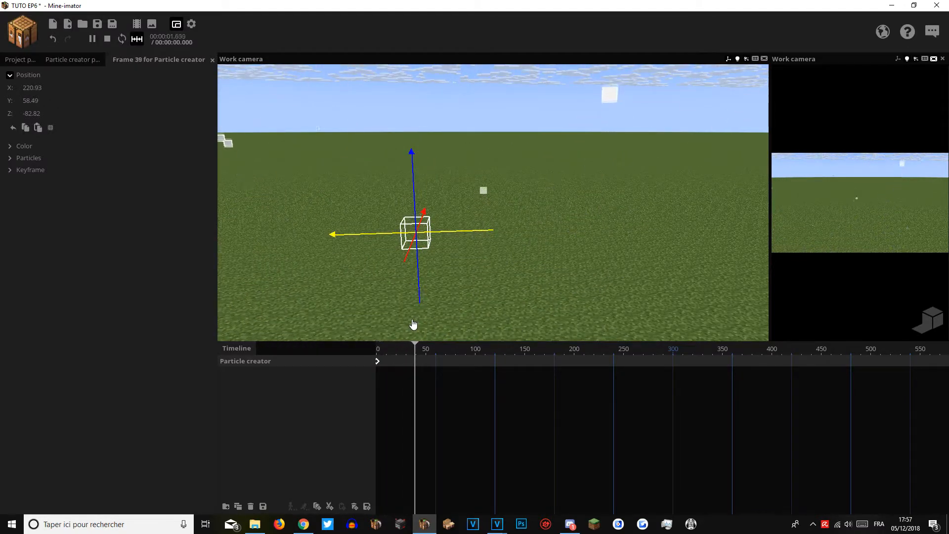
right_click_drag(413, 323, 413, 324)
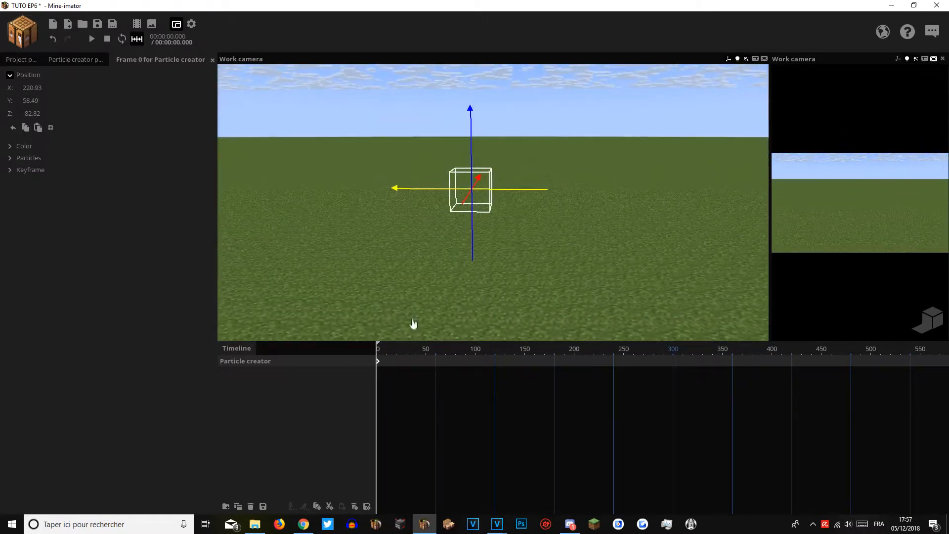
Replay the explosion from frame 0, then add a second particle creator keyframe at frame 40.
scroll(378, 367, "up", 7)
left_click_drag(378, 361, 345, 361)
key("space")
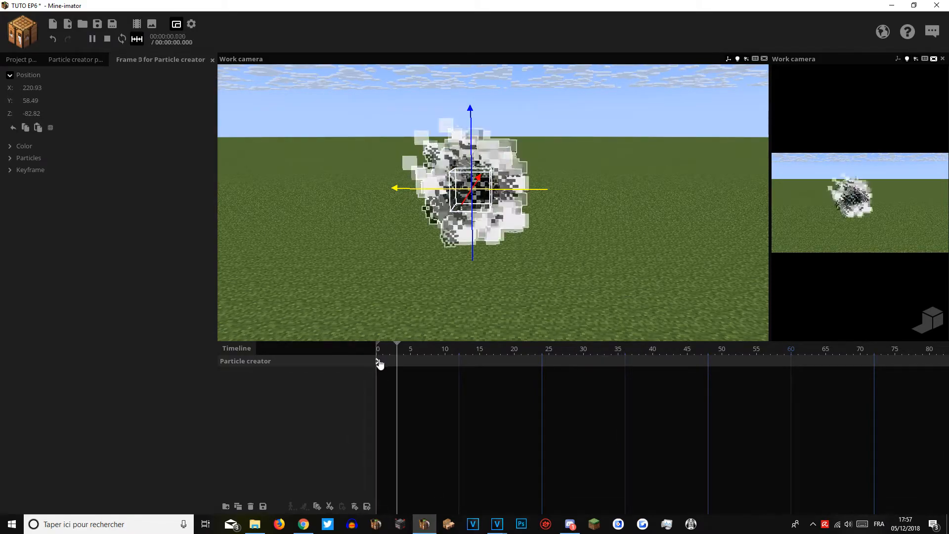
key("space")
left_click_drag(553, 364, 653, 364)
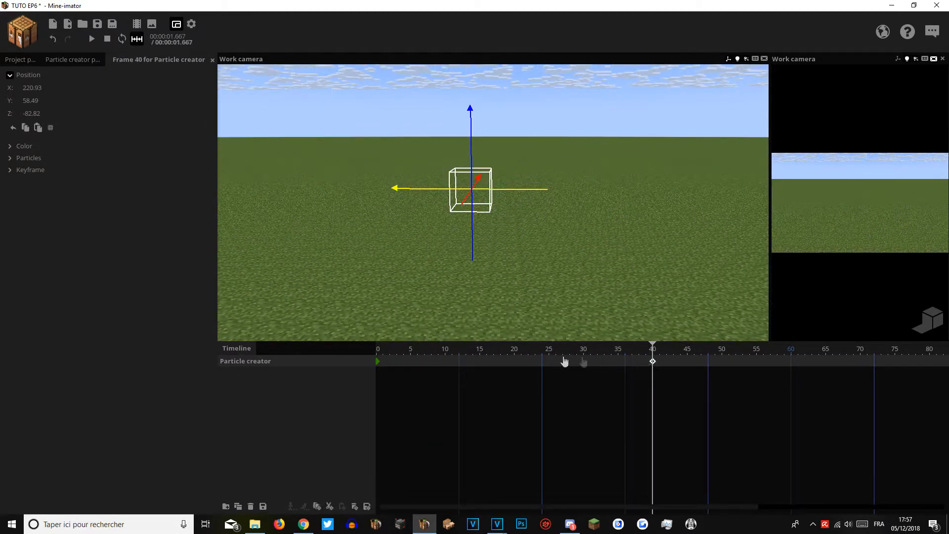
Replay the timeline to preview the explosion with its keyframes at frames 0 and 40.
key("space")
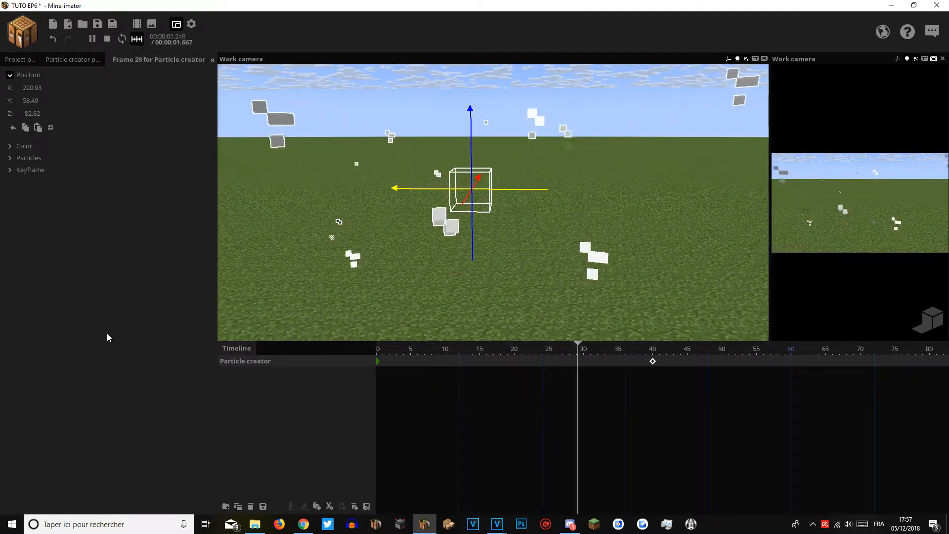
key("space")
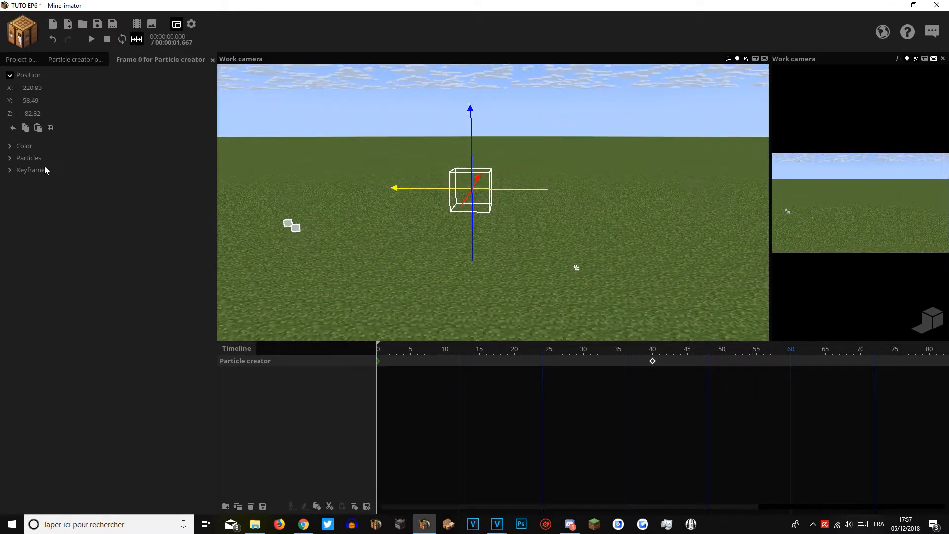
left_click(348, 418)
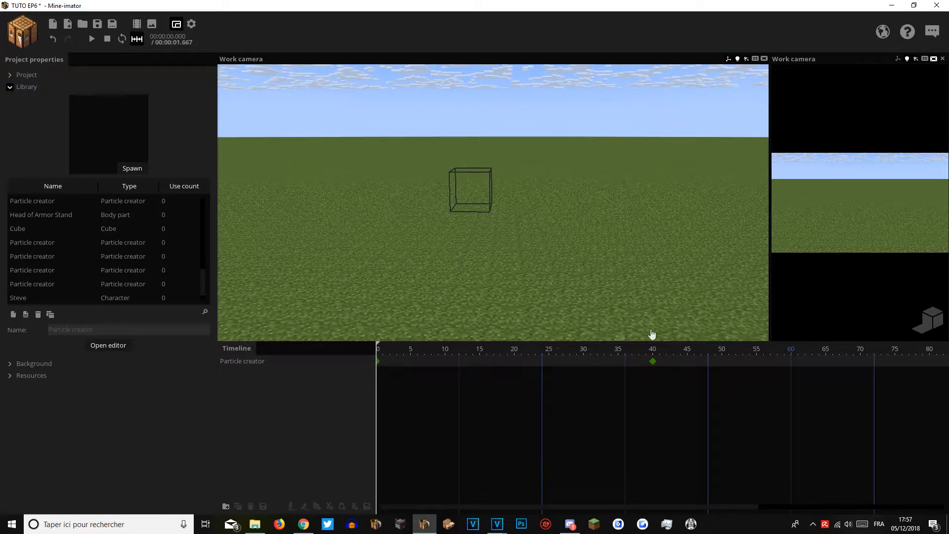
Replace the explosion particle creator with a new one made from the Fountain of cakes preset.
left_click(260, 365)
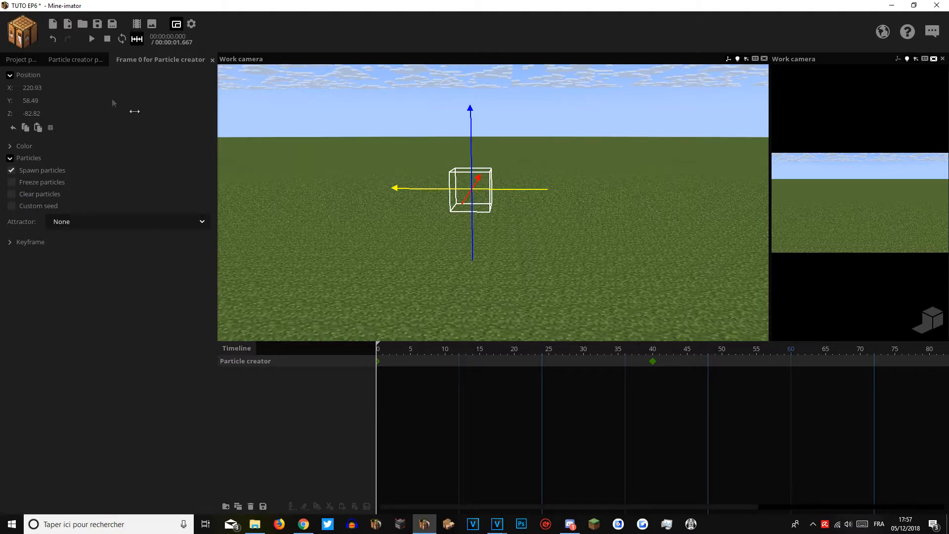
left_click(250, 506)
left_click(23, 31)
left_click(64, 111)
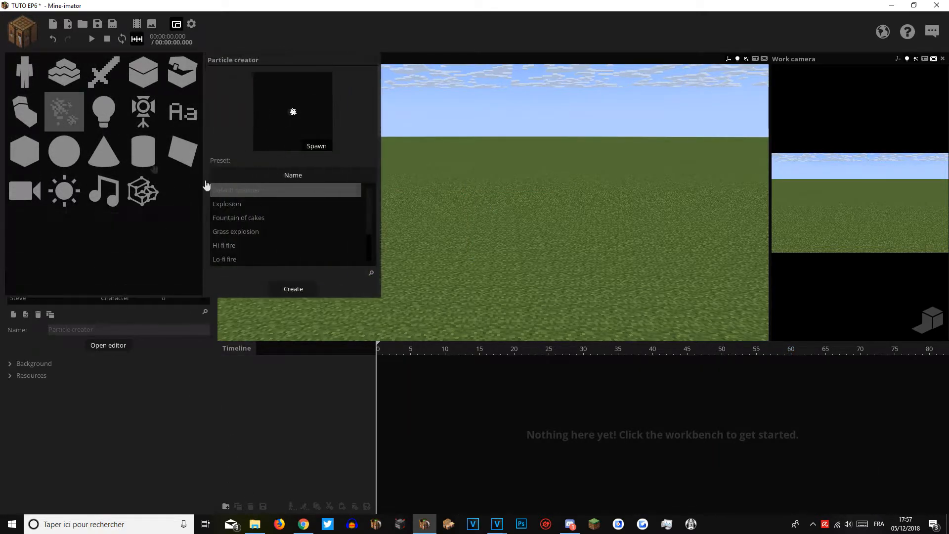
left_click(237, 208)
left_click(238, 219)
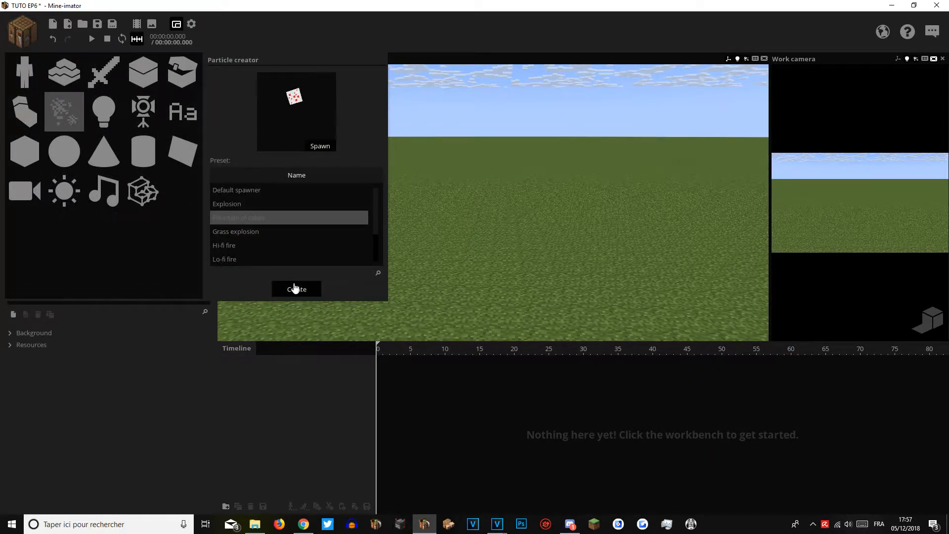
left_click(295, 289)
Add cake particle creator keyframes at frames 0 and 20, and enable Clear particles at frame 20.
left_click(250, 362)
mouse_move(493, 203)
right_mouse_down()
mouse_move(494, 148)
mouse_move(493, 203)
right_mouse_up()
left_click(378, 364)
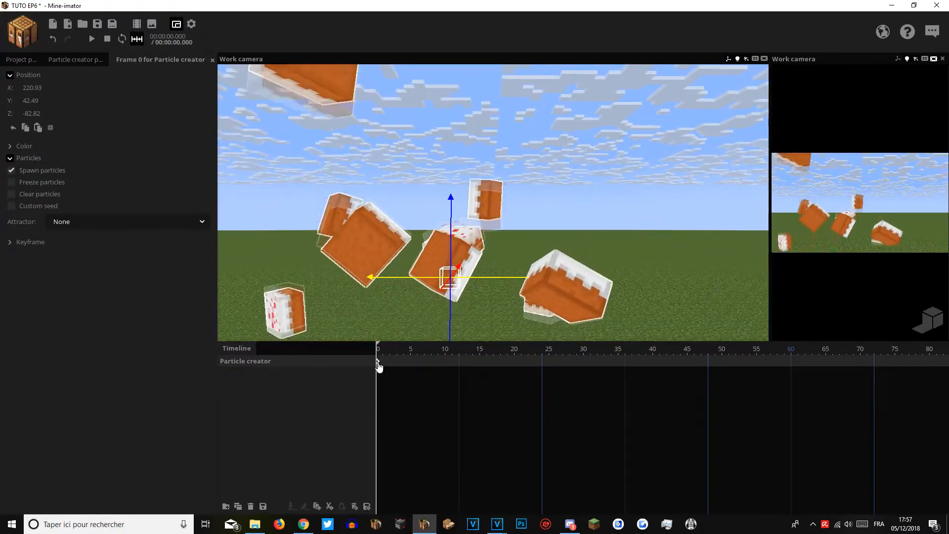
left_click_drag(385, 350, 514, 365)
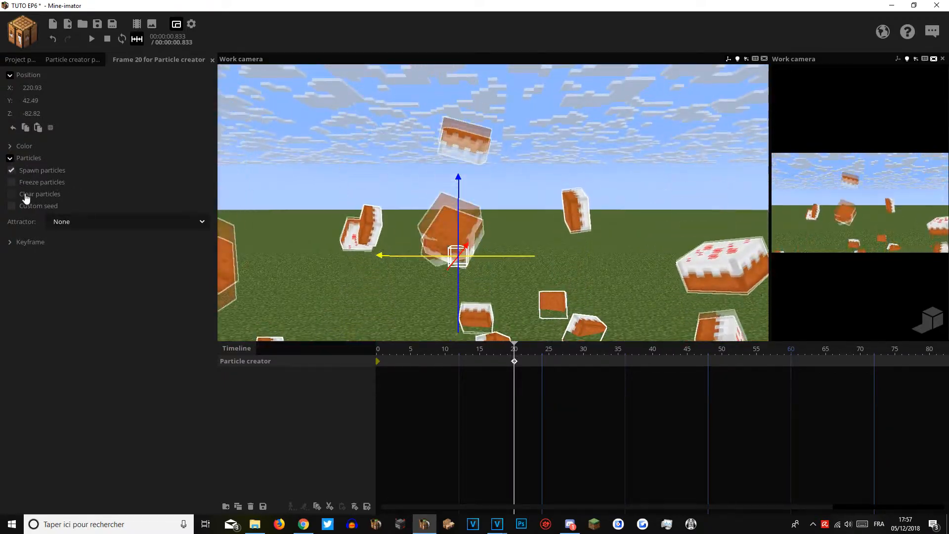
left_click(26, 198)
Play the timeline from frame 0 to check how the cake particles behave around the frame 20 keyframe.
left_click_drag(390, 350, 377, 349)
right_click_drag(357, 194, 359, 136)
key("space")
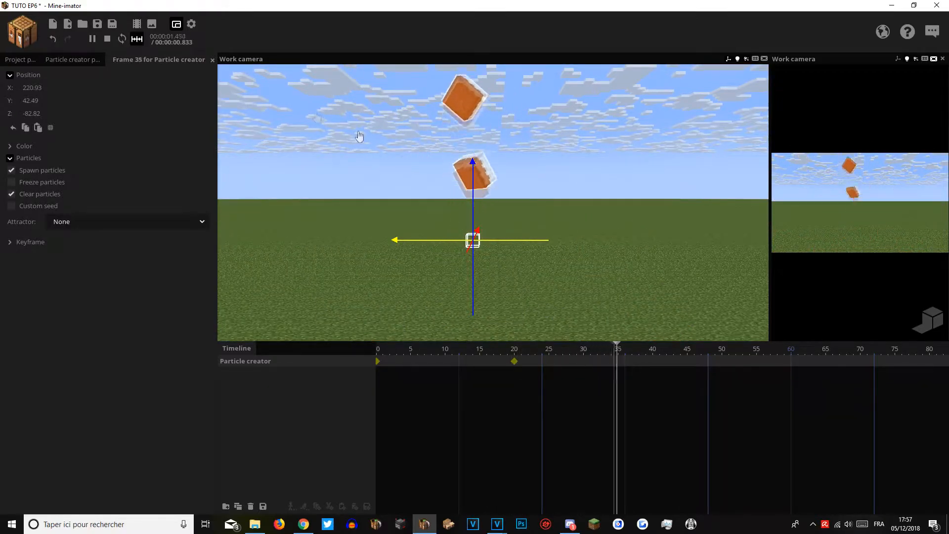
key("space")
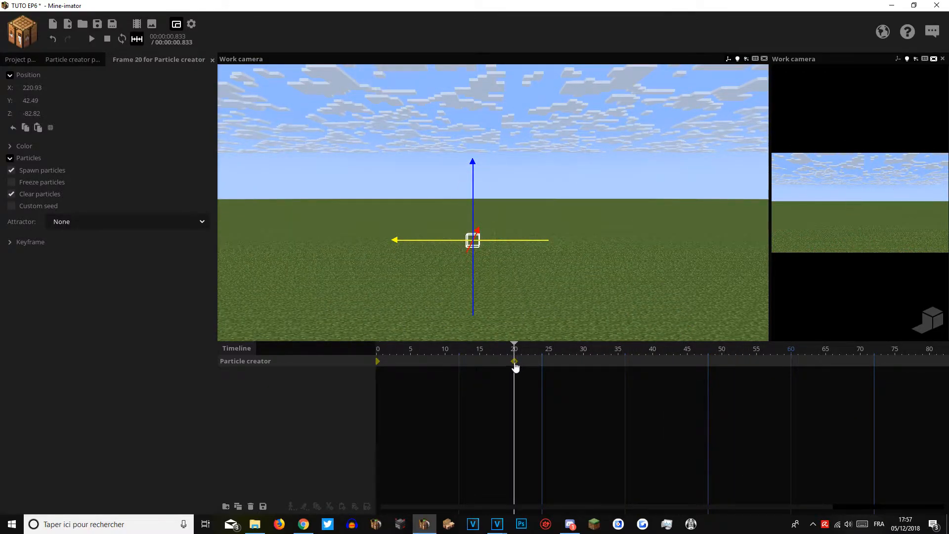
key("space")
key("space")
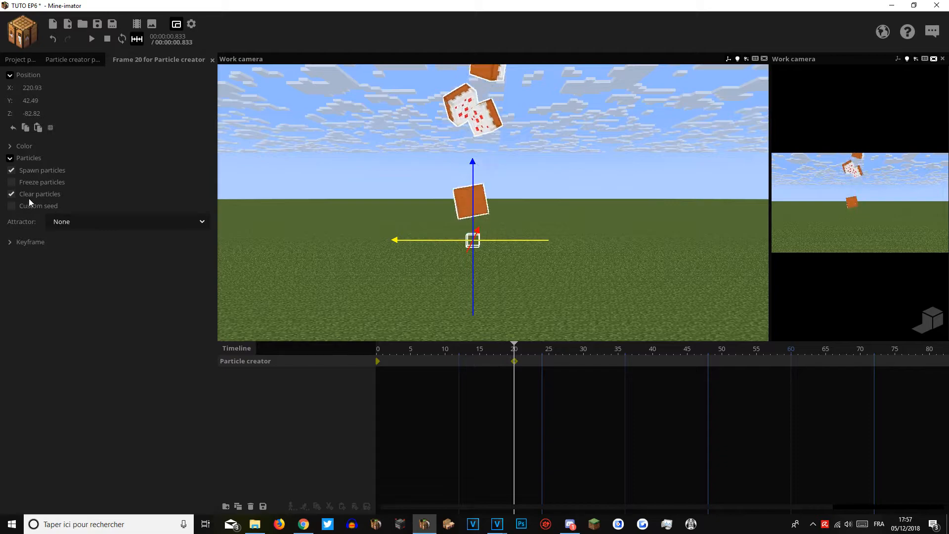
Disable Spawn particles on the frame 20 keyframe and play the timeline from the start.
left_click(16, 171)
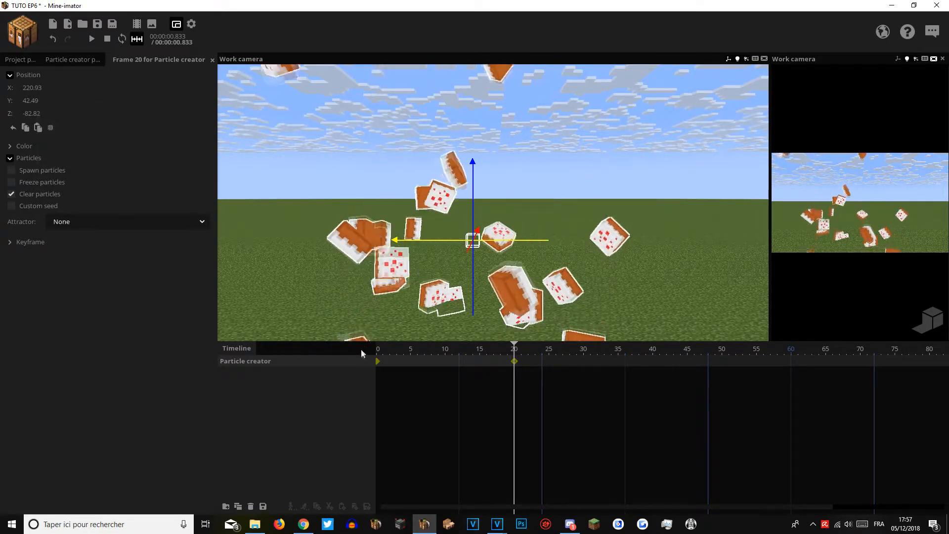
left_click_drag(389, 348, 354, 346)
key("space")
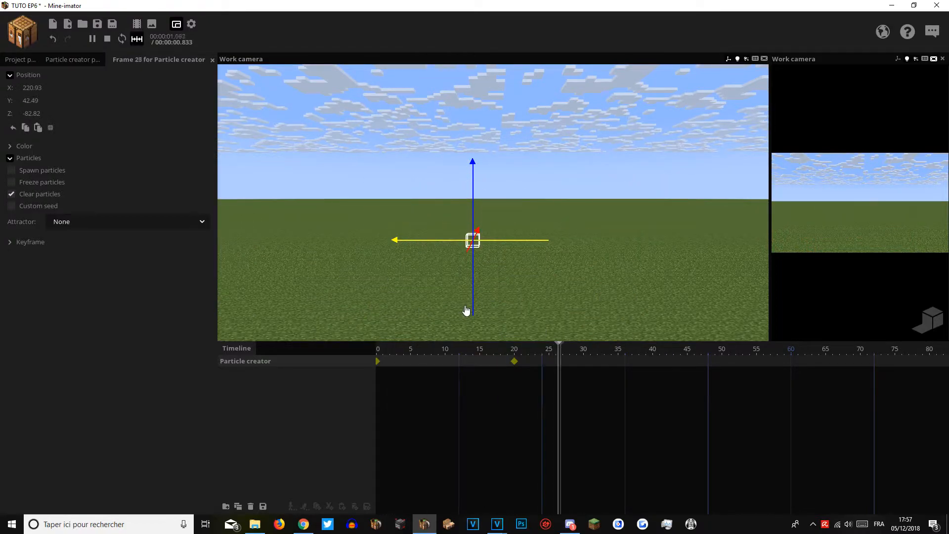
Add a keyframe at frame 31 with Spawn particles enabled and Clear particles disabled, and play from frame 0.
left_click(514, 361)
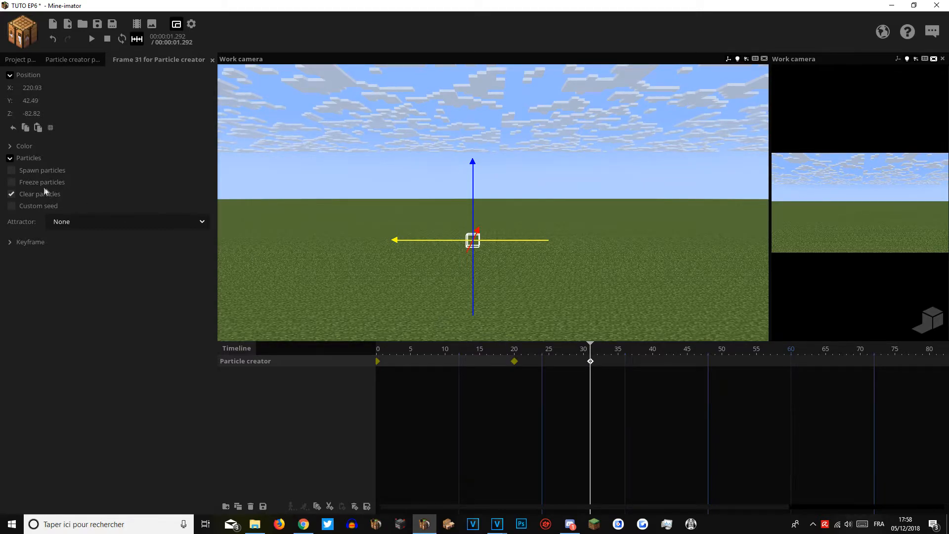
left_click(13, 172)
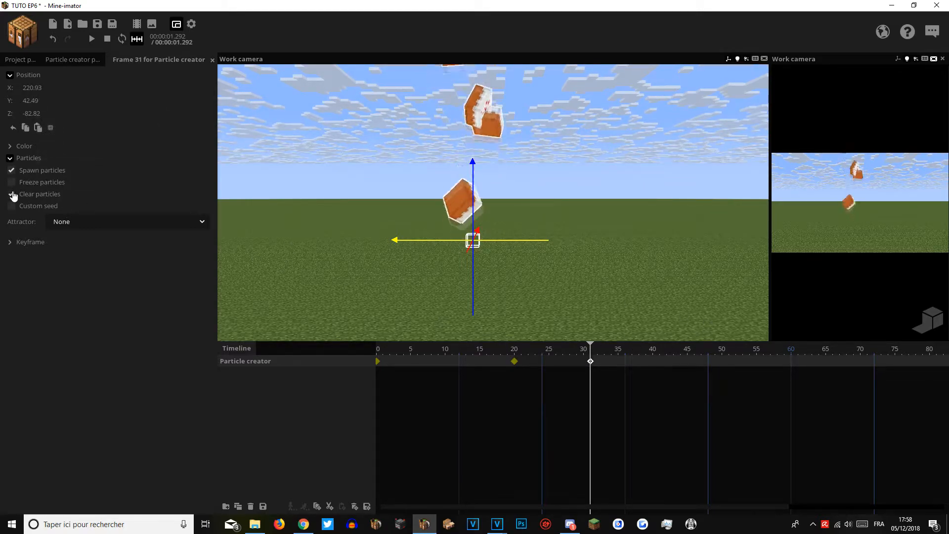
left_click(30, 194)
left_click(591, 380)
left_click_drag(583, 350, 377, 350)
key("space")
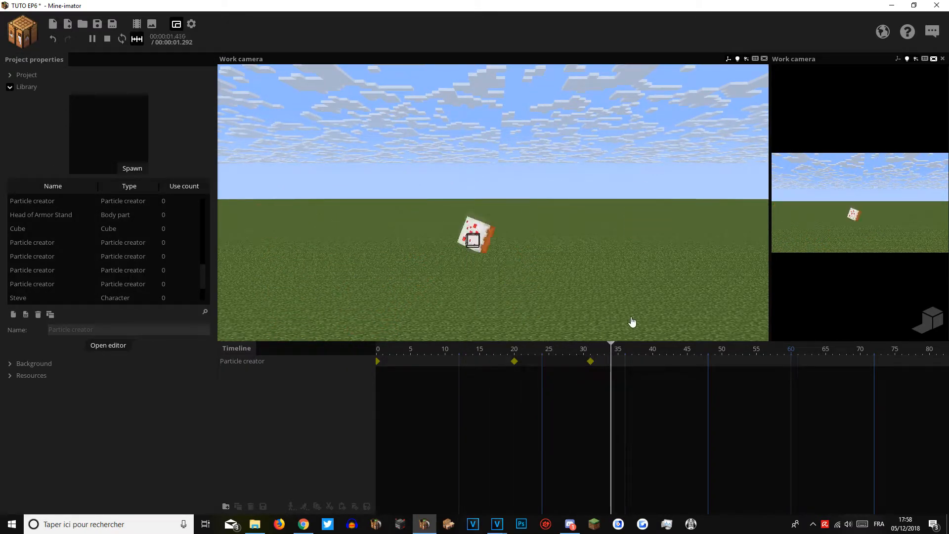
Add another particle creator keyframe at frame 6 and play the timeline.
left_click(514, 361)
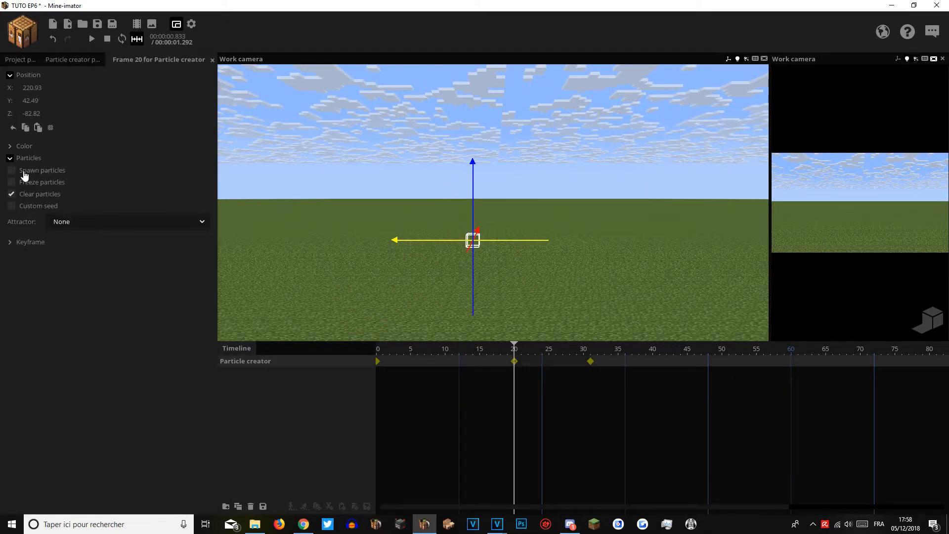
left_click_drag(378, 362, 417, 362)
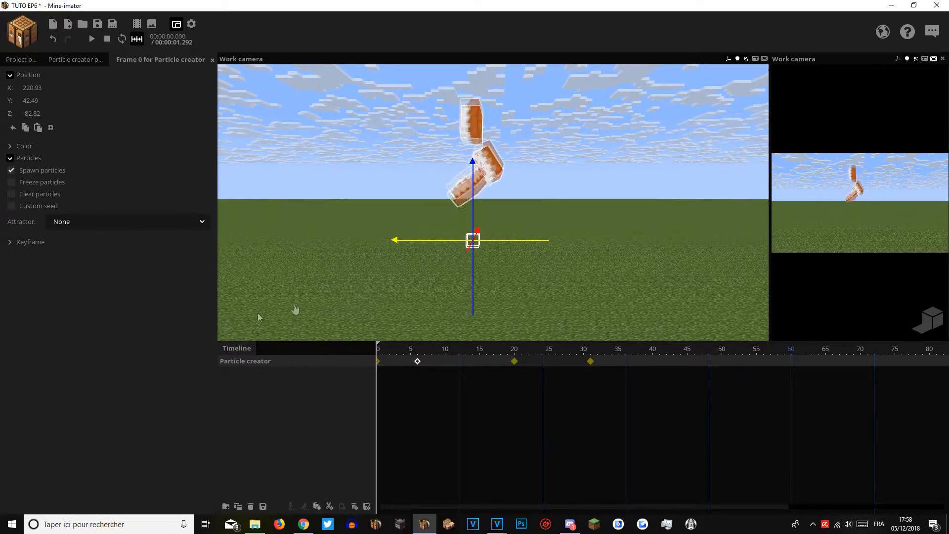
key("space")
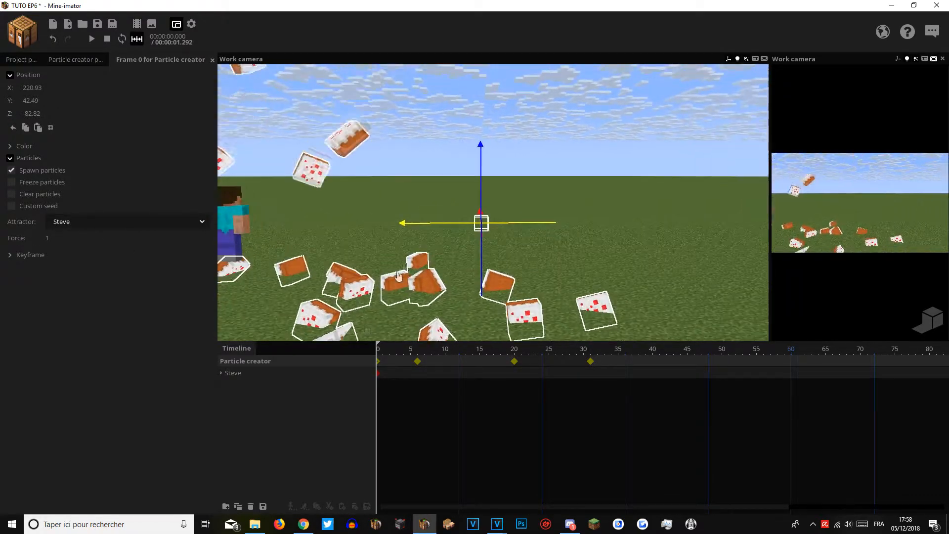
Delete the particle creator's keyframes at frames 6, 20 and 31, keeping only the one at frame 0.
left_click(416, 377)
left_click(573, 367)
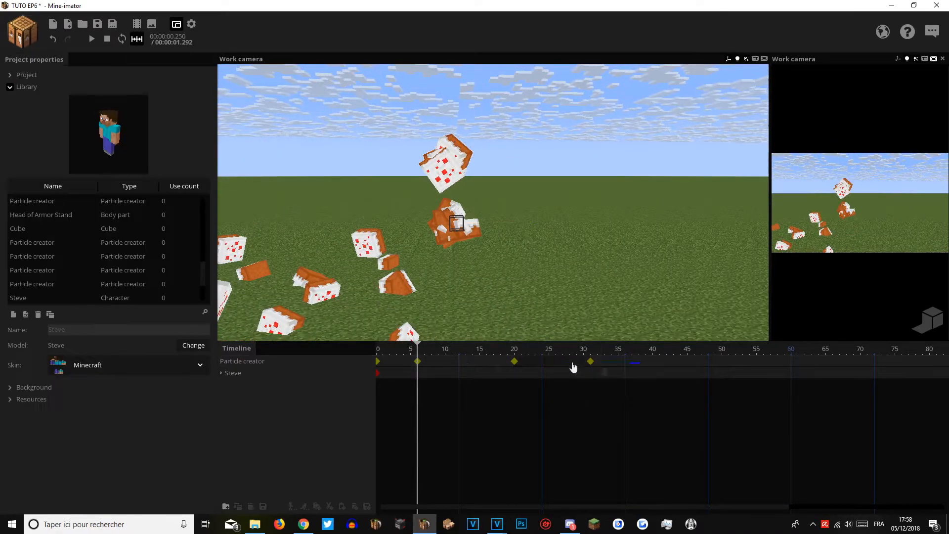
left_click_drag(394, 365, 389, 364)
key("Delete")
Move the particle creator away from Steve along the X axis to about X 102 at frame 0.
left_click(379, 363)
left_click_drag(493, 224, 594, 171)
left_click_drag(396, 207, 431, 210)
right_click_drag(430, 210, 402, 221)
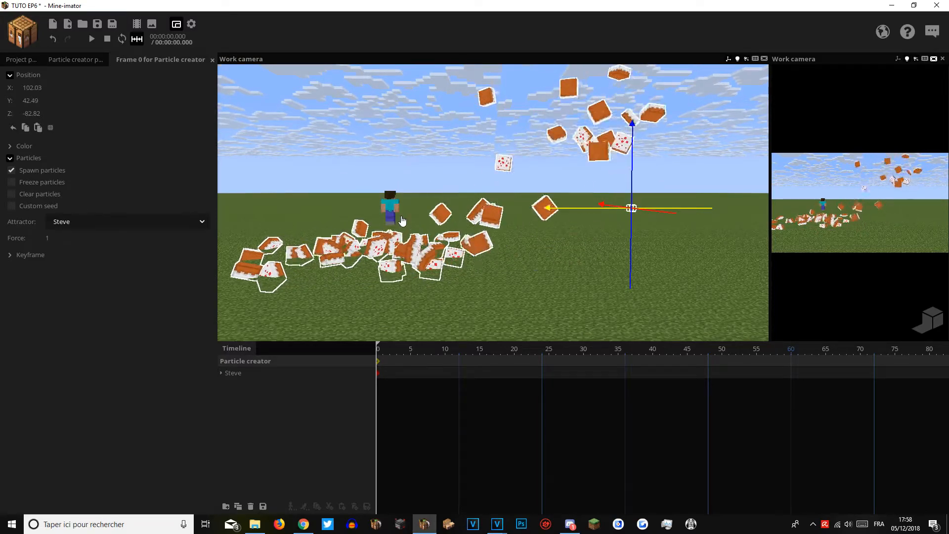
Set the force of the particle creator's Steve attractor to 100.
key("w")
mouse_move(567, 223)
right_mouse_down()
mouse_move(594, 220)
mouse_move(554, 242)
mouse_move(593, 239)
mouse_move(554, 223)
mouse_move(573, 218)
mouse_move(554, 220)
mouse_move(569, 232)
right_mouse_up()
key("s")
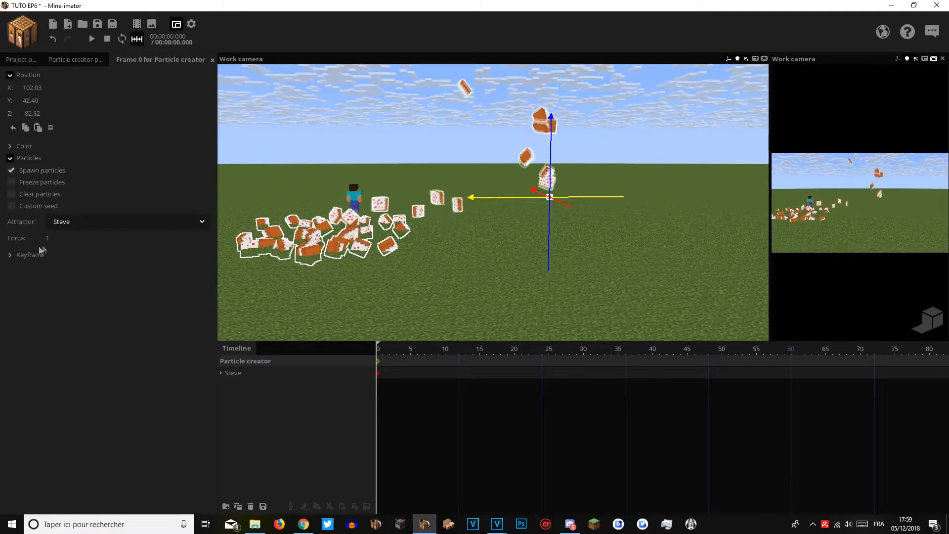
left_click_drag(47, 238, 132, 238)
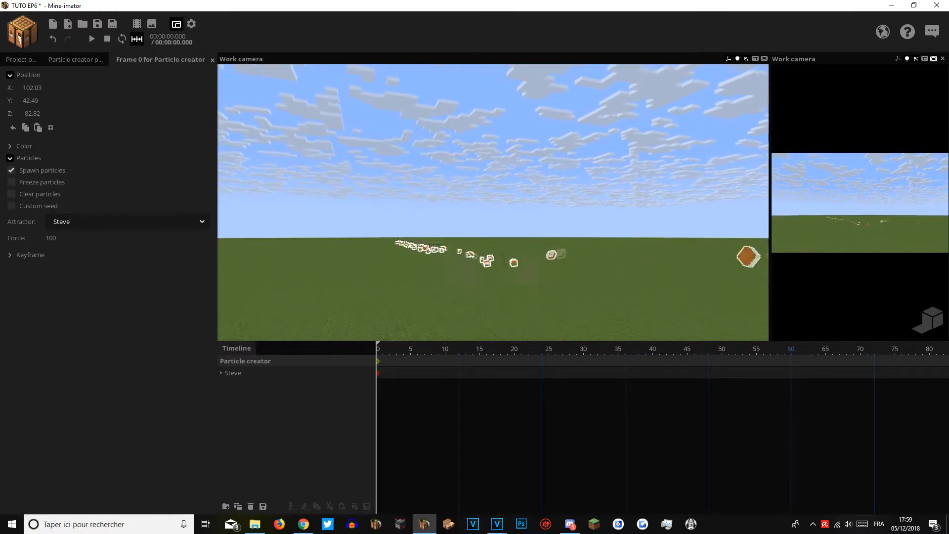
Move Steve vertically up and down, ending high in the sky, to test the pull on the cake particles.
left_click(234, 373)
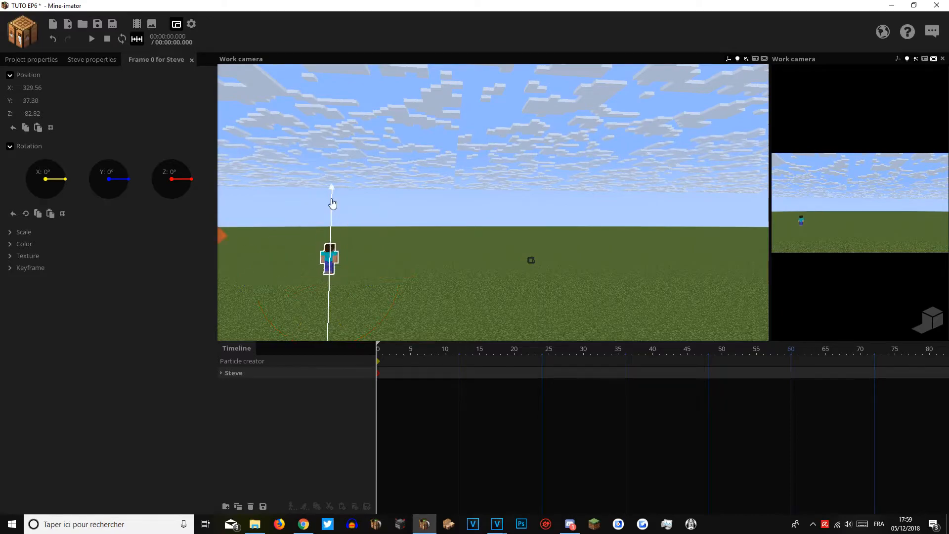
left_click_drag(357, 89, 381, 283)
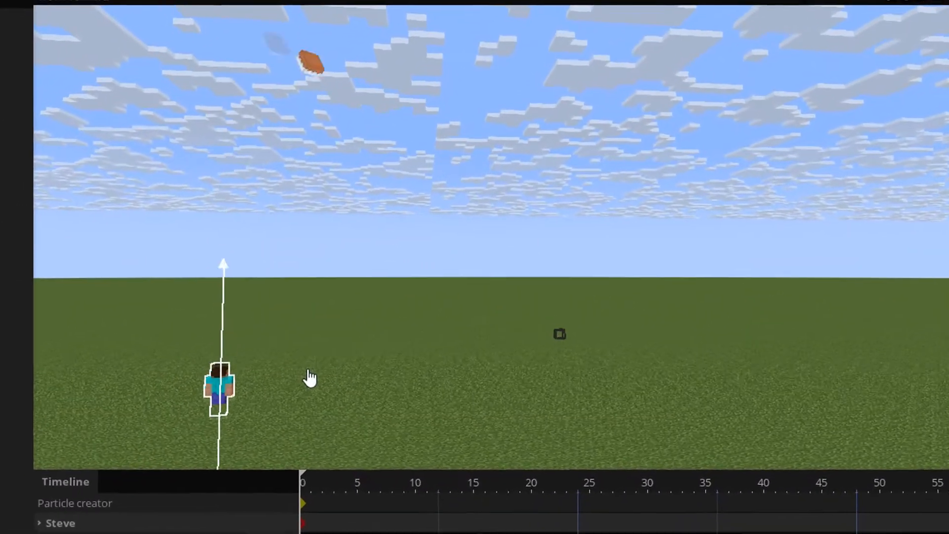
left_click_drag(307, 371, 304, 321)
left_click_drag(267, 364, 345, 10)
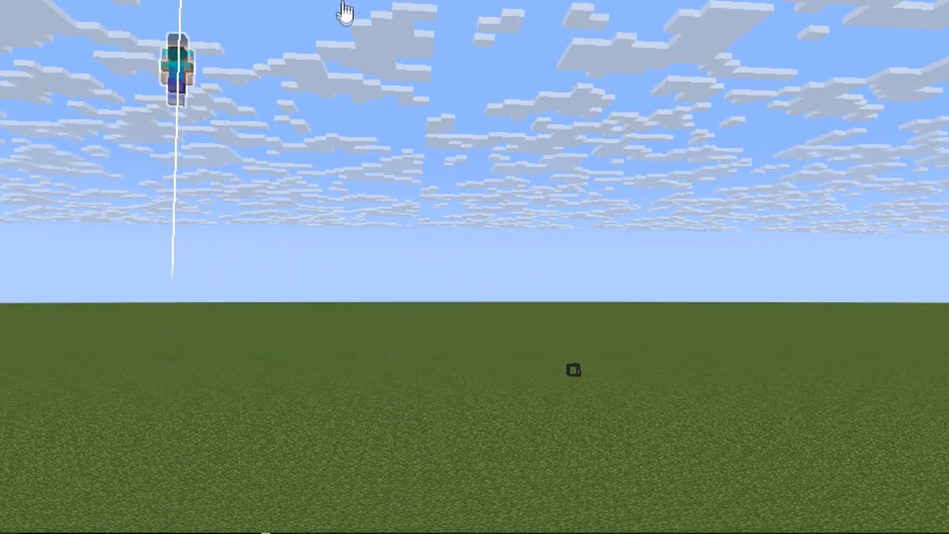